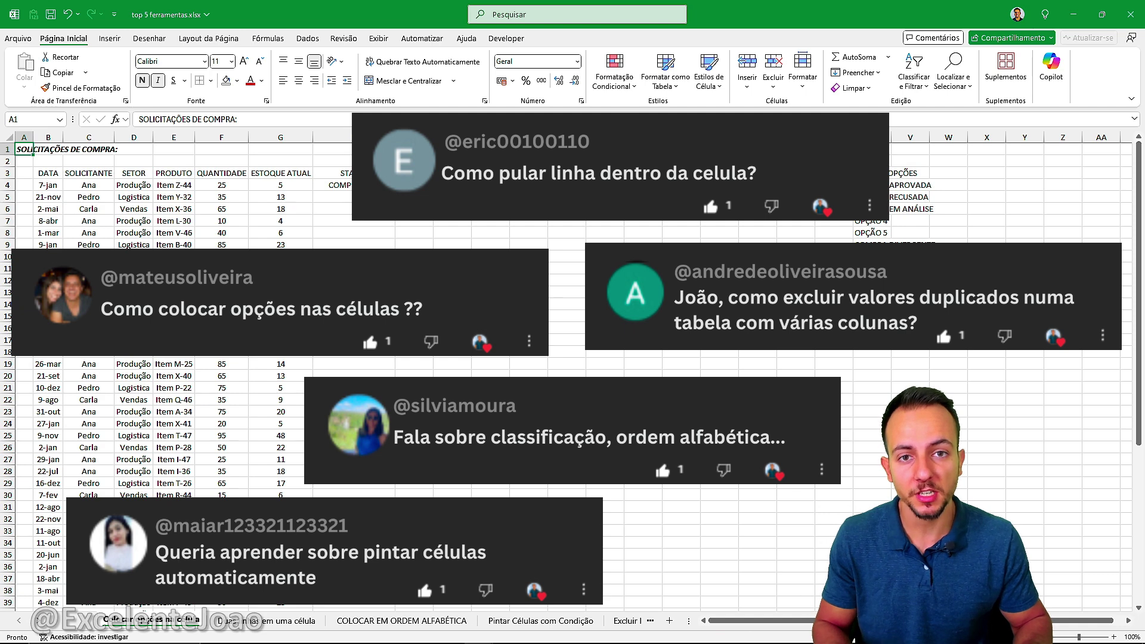
# Step: Look through the workbook's sheets up to Excluir Duplicados and return to the purchase requests sheet
pyautogui.hotkey('ctrl', 'pagedown')
pyautogui.hotkey('ctrl', 'pagedown')
pyautogui.hotkey('ctrl', 'pagedown')
pyautogui.hotkey('ctrl', 'pagedown')
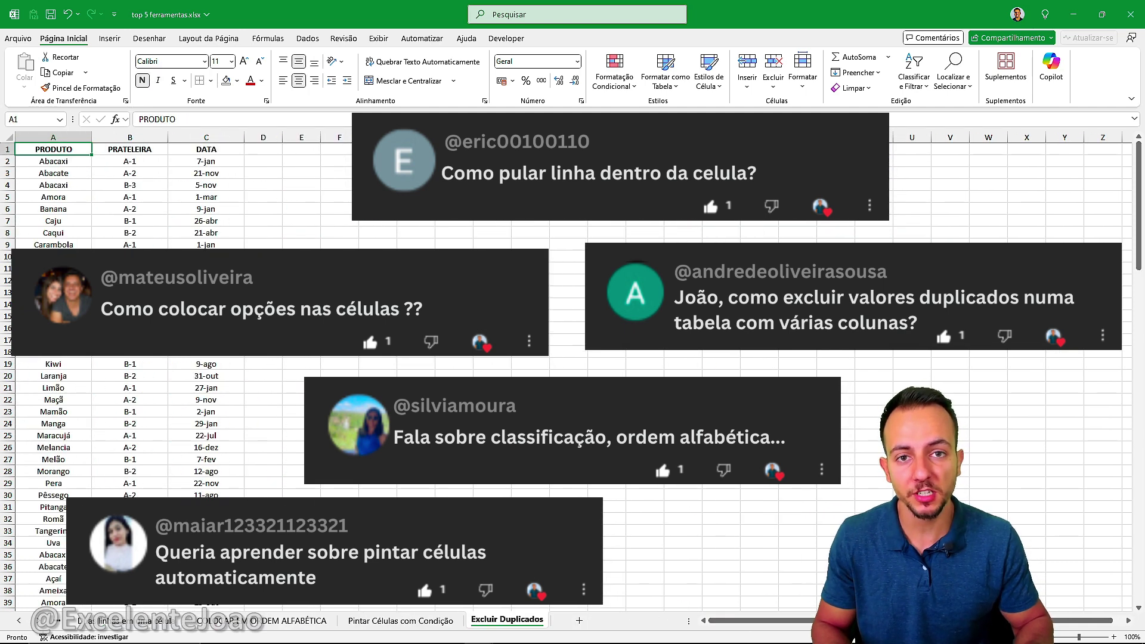
pyautogui.hotkey('ctrl', 'pageup')
pyautogui.hotkey('ctrl', 'pageup')
pyautogui.hotkey('ctrl', 'pageup')
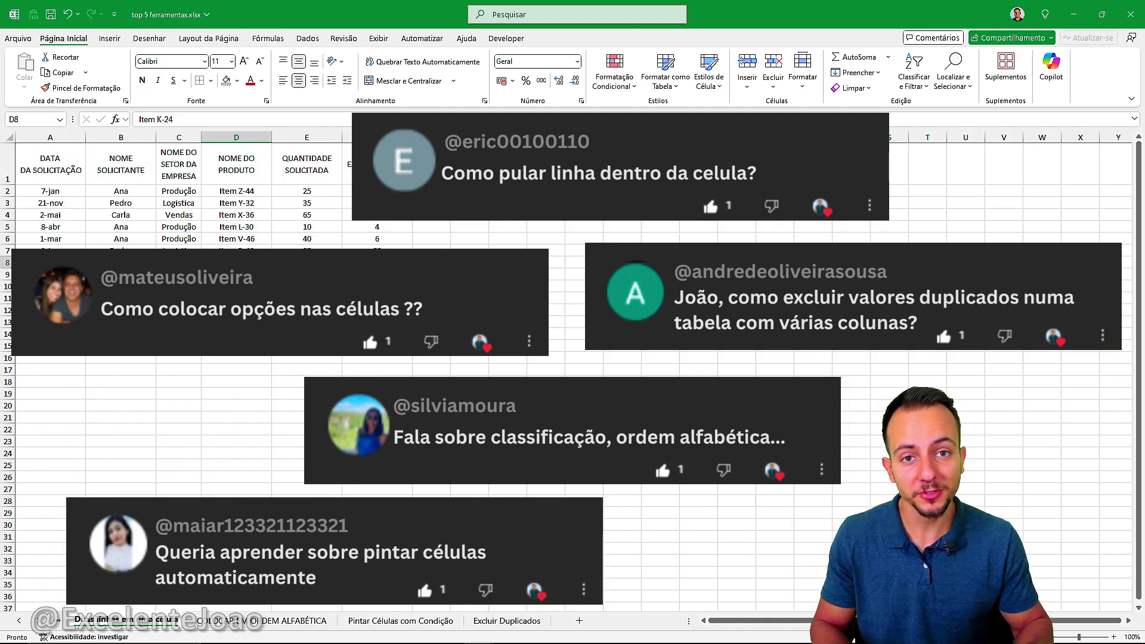
pyautogui.hotkey('ctrl', 'pageup')
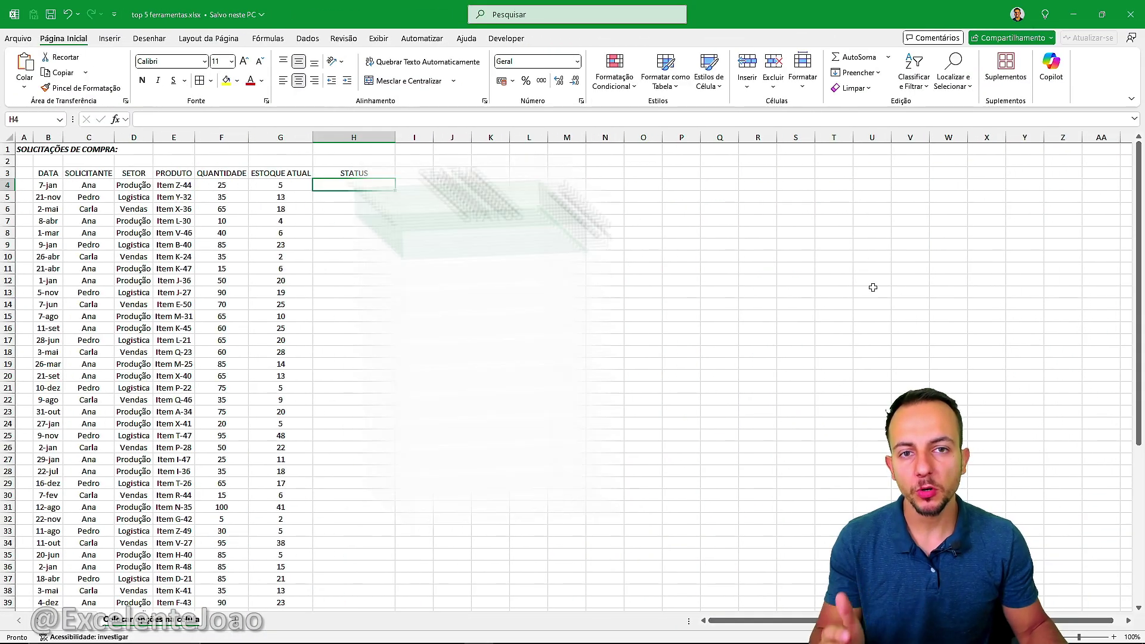
pyautogui.moveTo(683, 372); pyautogui.dragTo(683, 327)
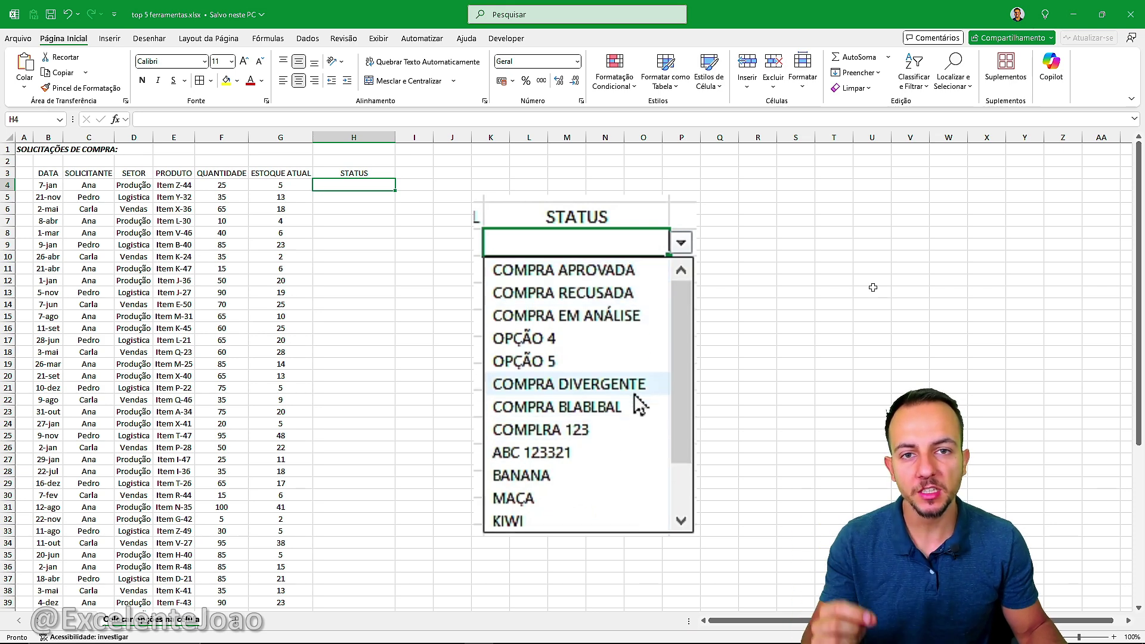
pyautogui.click(599, 318)
pyautogui.click(680, 245)
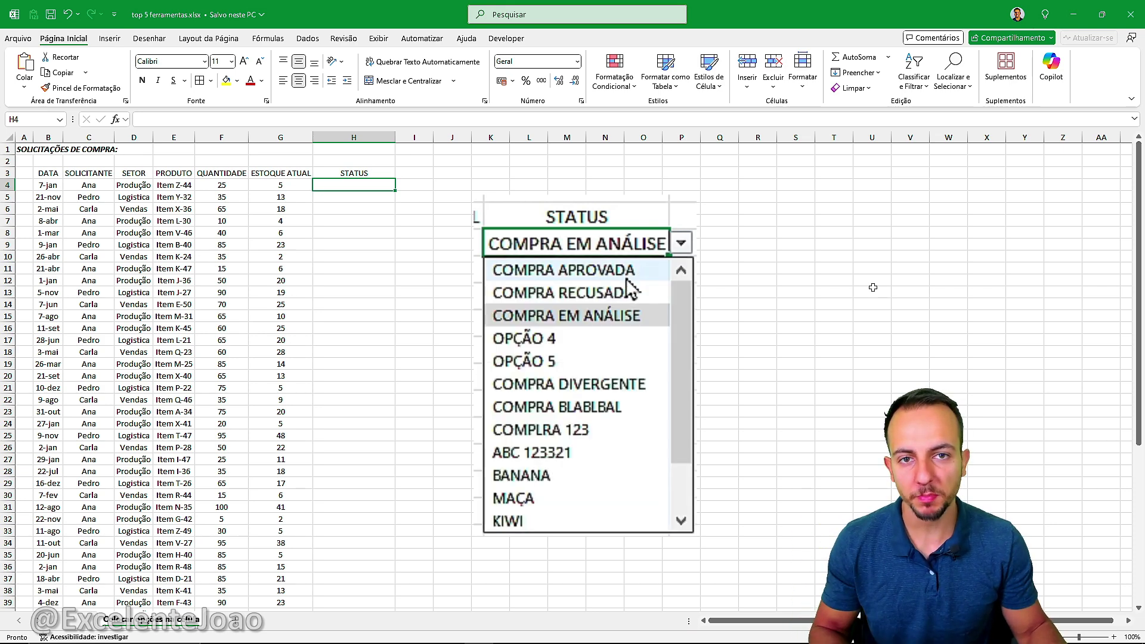
pyautogui.click(632, 289)
pyautogui.click(681, 244)
pyautogui.scroll(-1, 683, 406)
pyautogui.scroll(1, 683, 405)
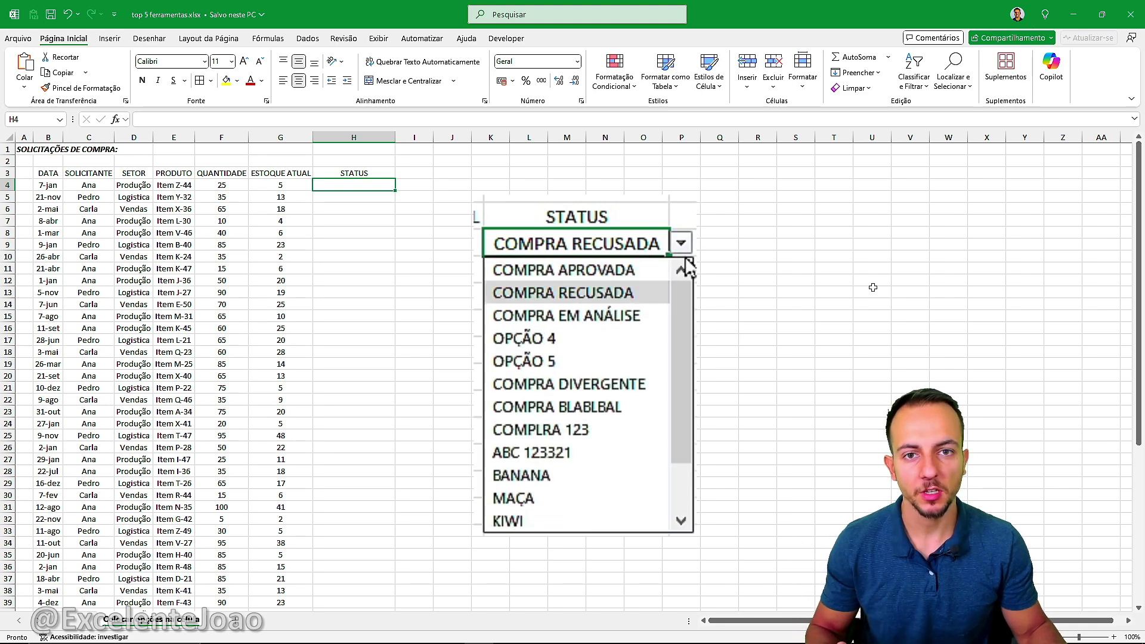
pyautogui.click(642, 405)
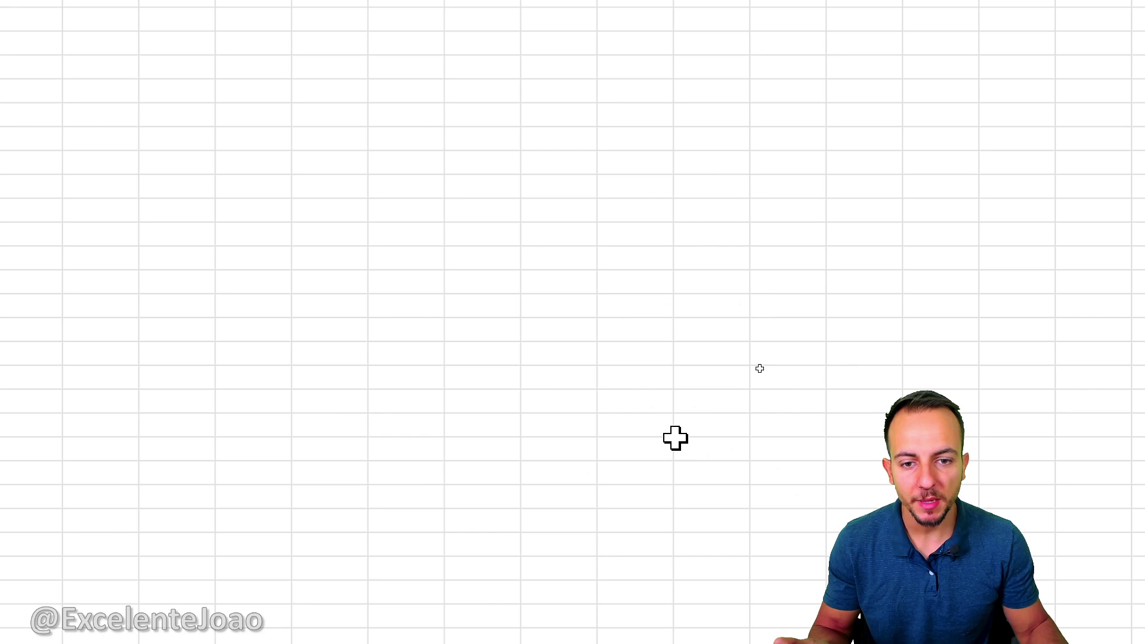
pyautogui.click(720, 292)
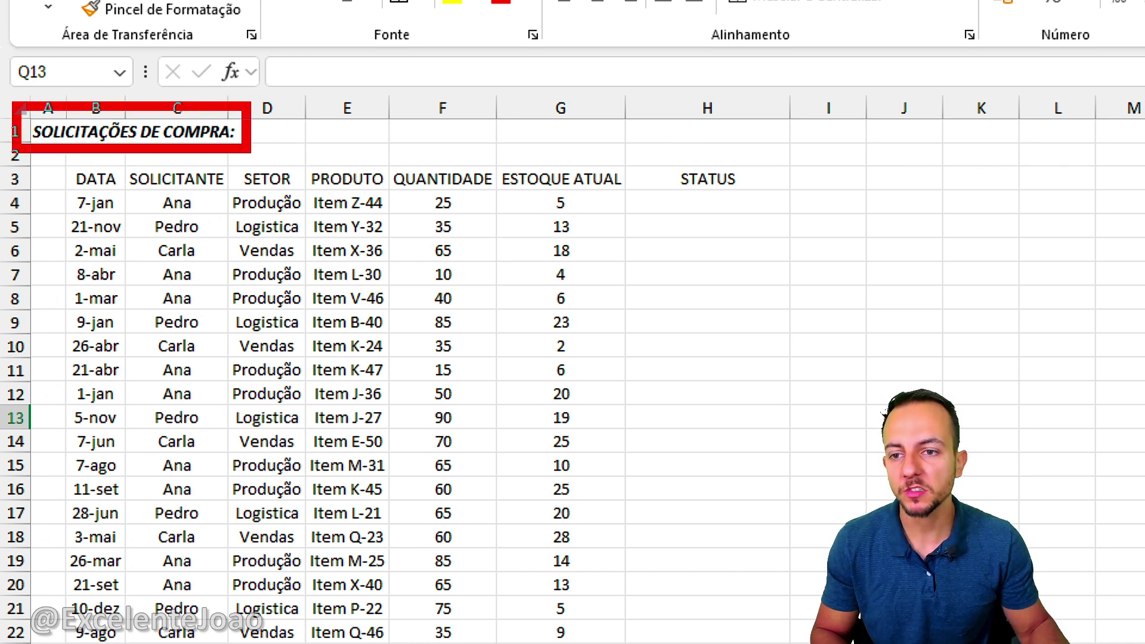
pyautogui.moveTo(68, 200)
pyautogui.mouseDown()
pyautogui.moveTo(105, 256)
pyautogui.moveTo(99, 187)
pyautogui.mouseUp()
pyautogui.moveTo(158, 186); pyautogui.dragTo(146, 200)
pyautogui.moveTo(238, 197)
pyautogui.mouseDown()
pyautogui.moveTo(232, 253)
pyautogui.moveTo(268, 200)
pyautogui.mouseUp()
pyautogui.moveTo(340, 198)
pyautogui.mouseDown()
pyautogui.moveTo(382, 206)
pyautogui.moveTo(334, 197)
pyautogui.mouseUp()
pyautogui.moveTo(438, 190)
pyautogui.mouseDown()
pyautogui.moveTo(410, 239)
pyautogui.moveTo(432, 186)
pyautogui.mouseUp()
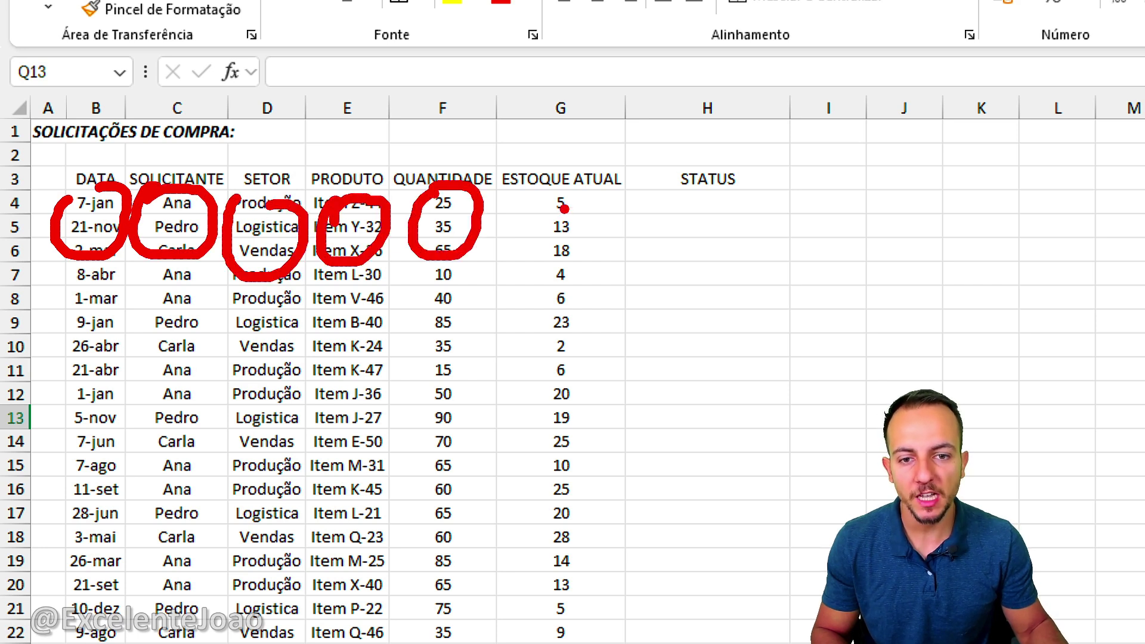
pyautogui.moveTo(537, 189)
pyautogui.mouseDown()
pyautogui.moveTo(578, 186)
pyautogui.moveTo(545, 189)
pyautogui.mouseUp()
pyautogui.press('Escape')
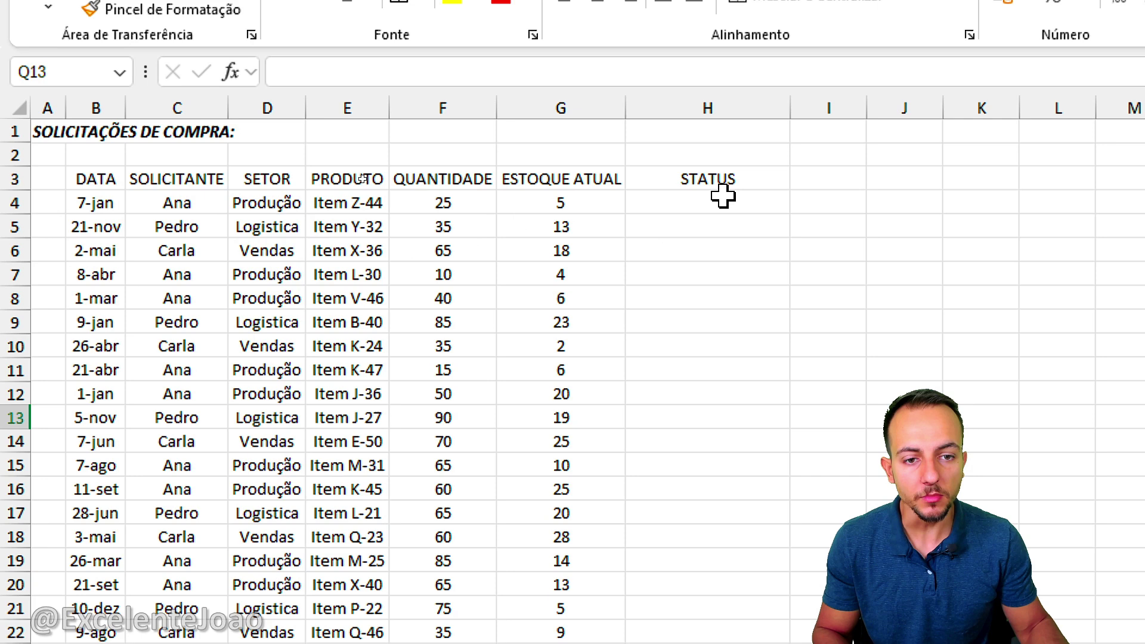
# Step: Enter APROVADA, DECLINADA and ~EM ANÁLISE in the first three cells of the STATUS column, H4 to H6
pyautogui.click(739, 107)
pyautogui.click(743, 203)
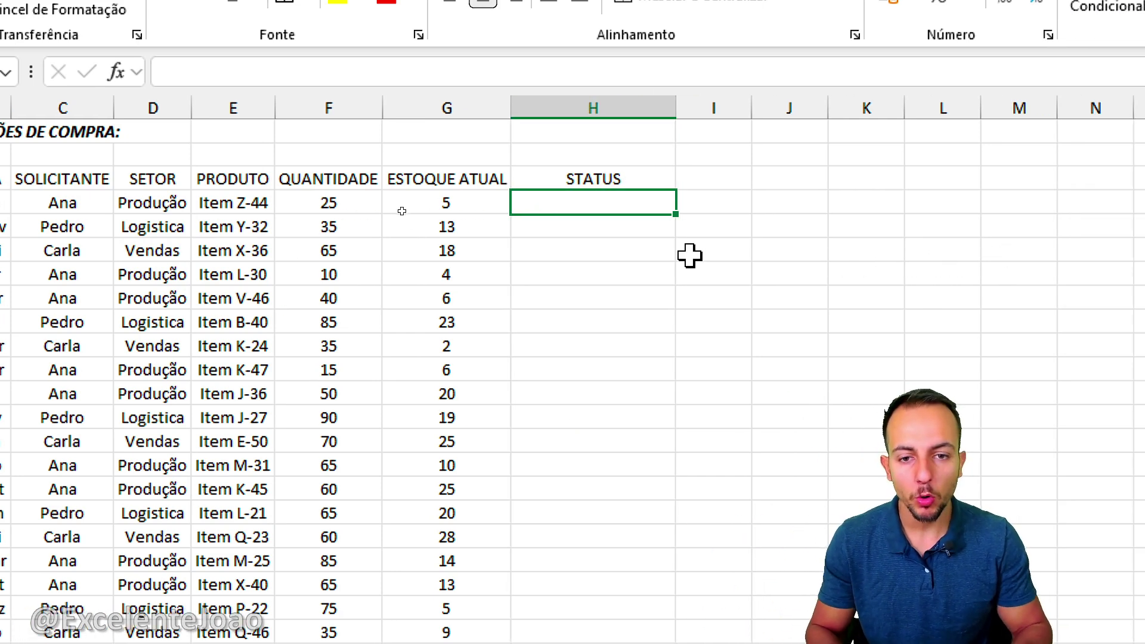
pyautogui.write('APROVADA')
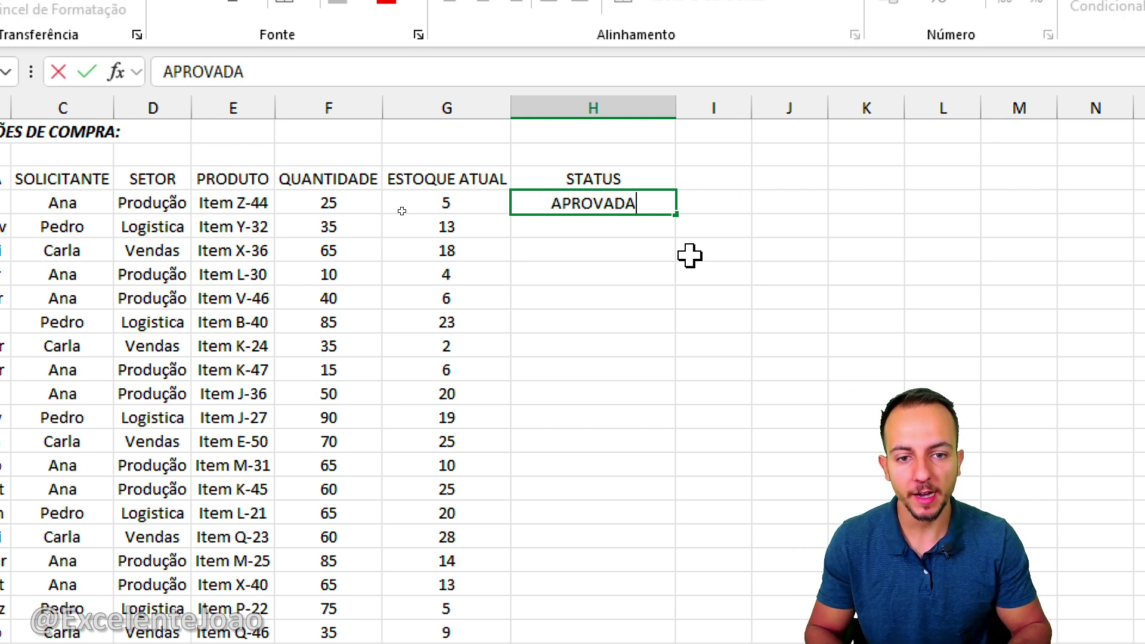
pyautogui.press('Return')
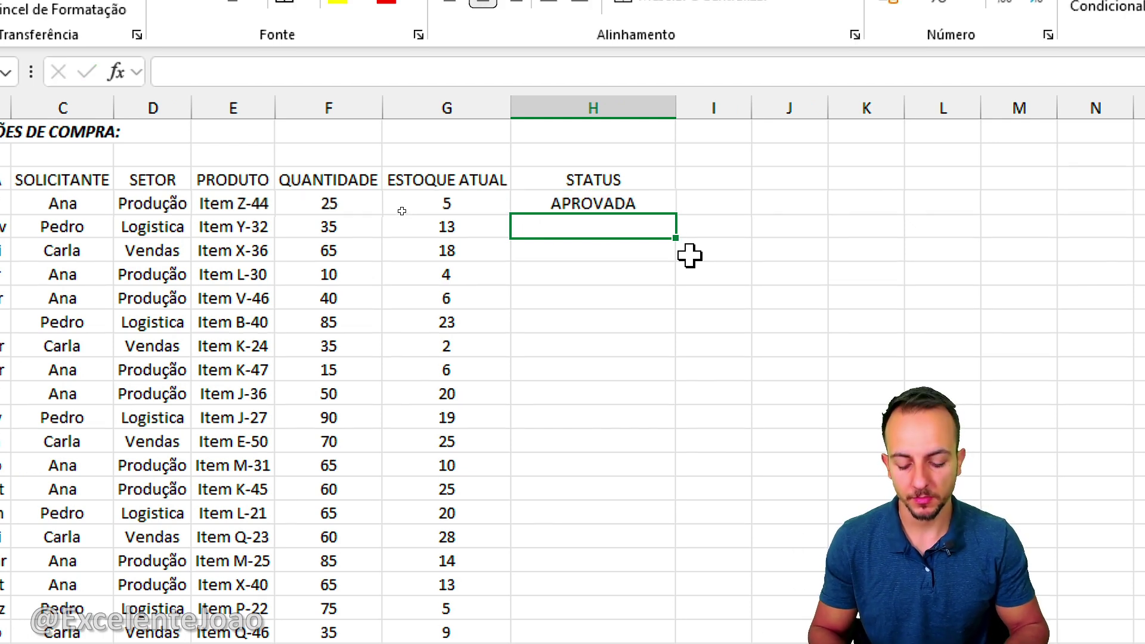
pyautogui.write('DECLINADA')
pyautogui.press('Return')
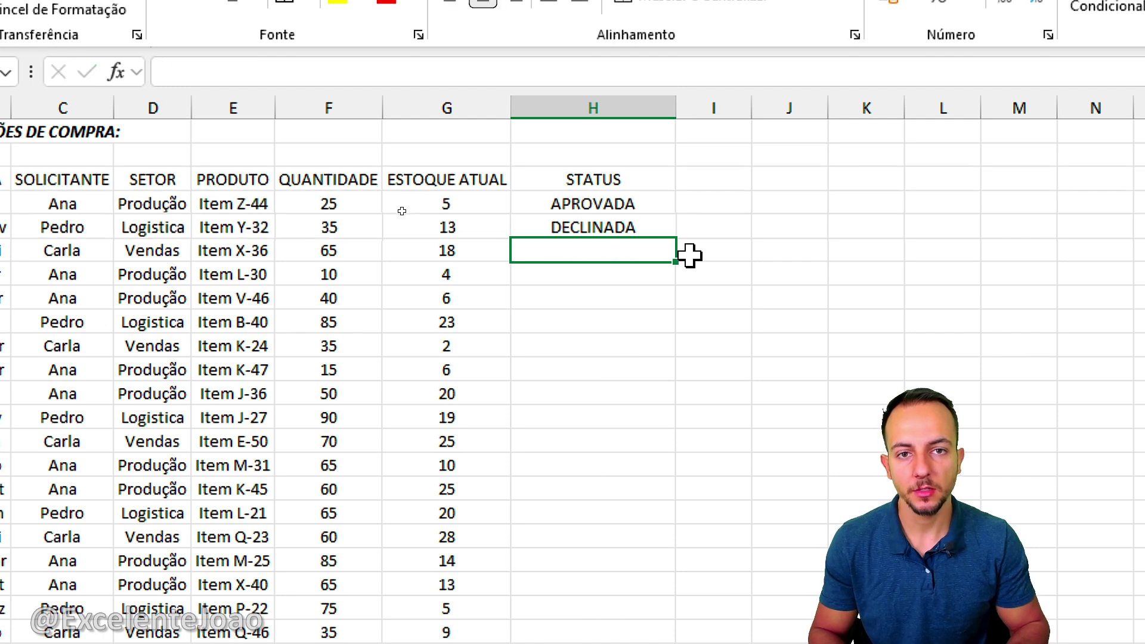
pyautogui.write('~EM AN')
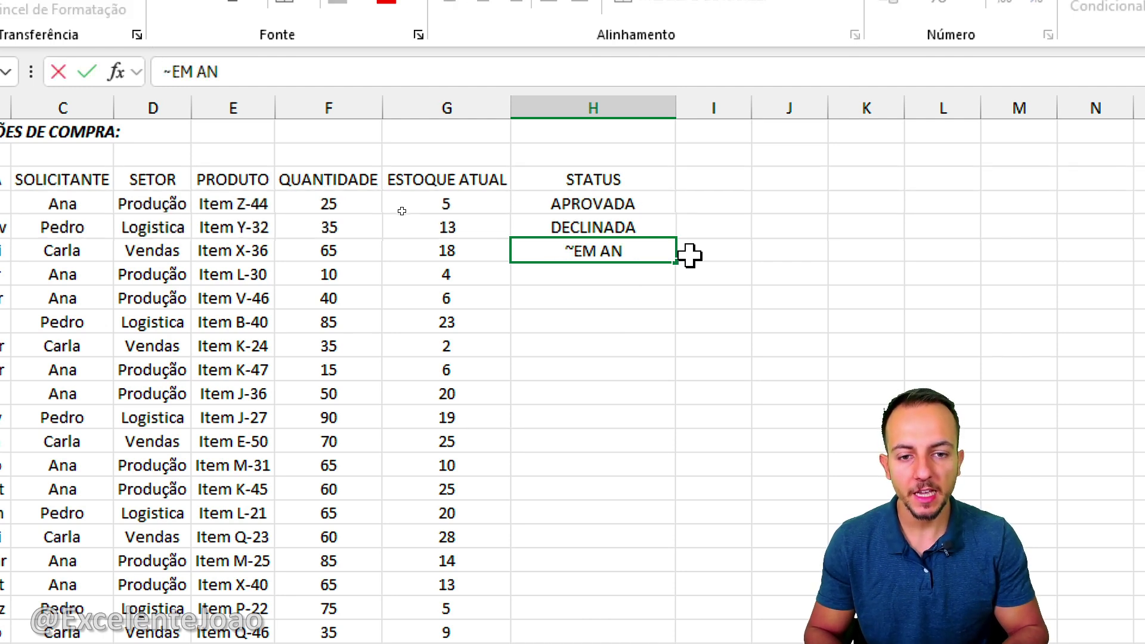
pyautogui.write('ÁLISE')
pyautogui.press('Return')
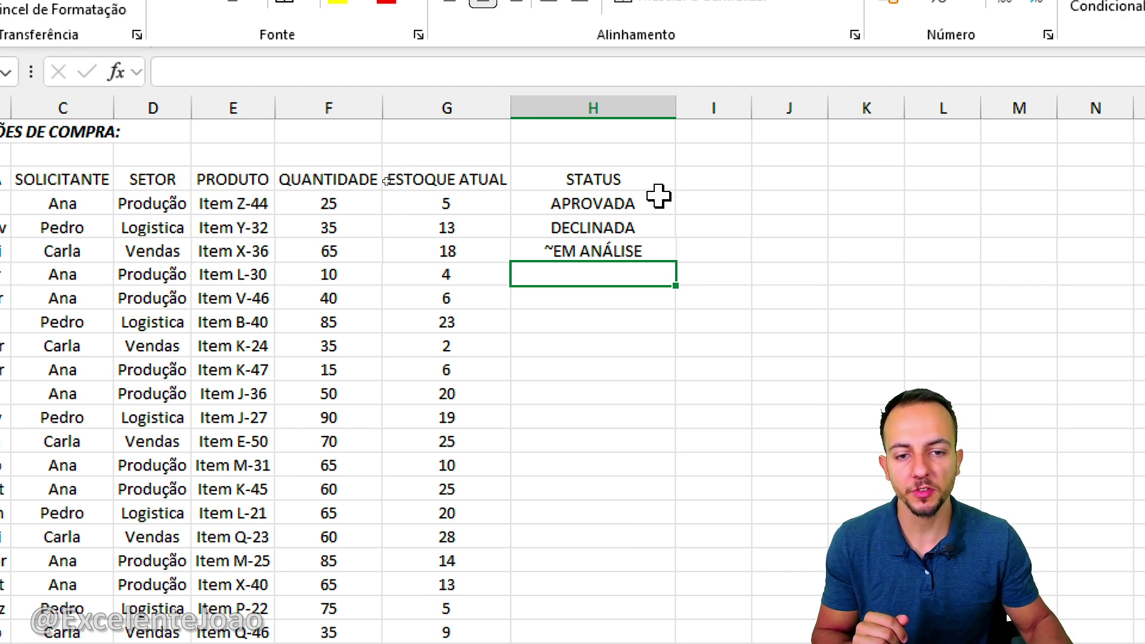
# Step: Clear the three entries in STATUS cells H4 to H6
pyautogui.moveTo(658, 199); pyautogui.dragTo(634, 250)
pyautogui.press('Delete')
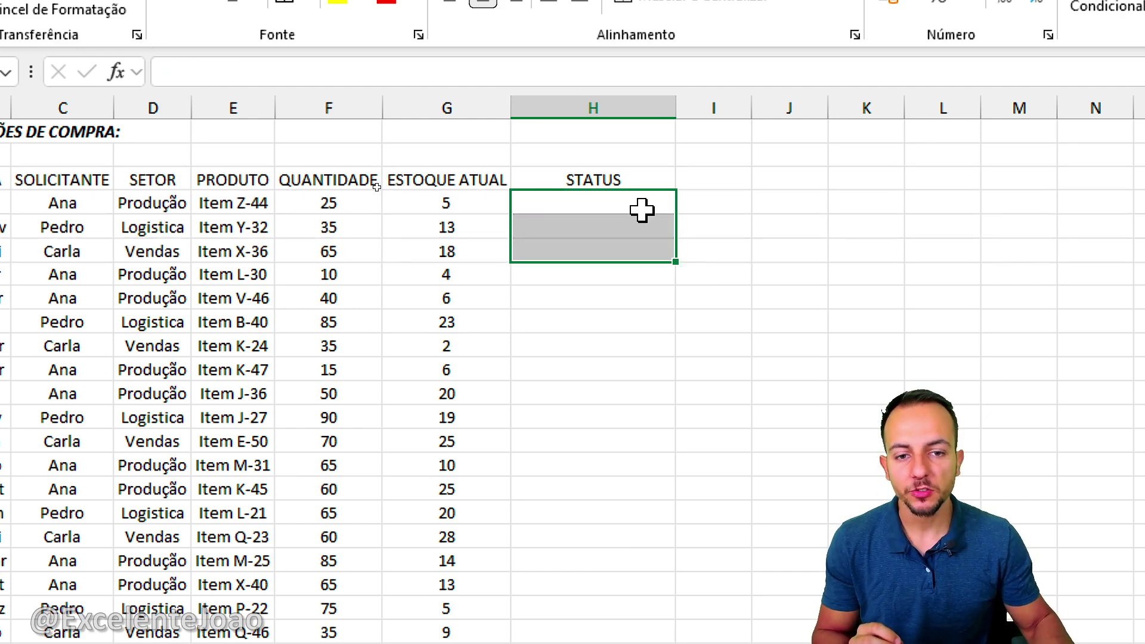
pyautogui.scroll(-8, 214, 322)
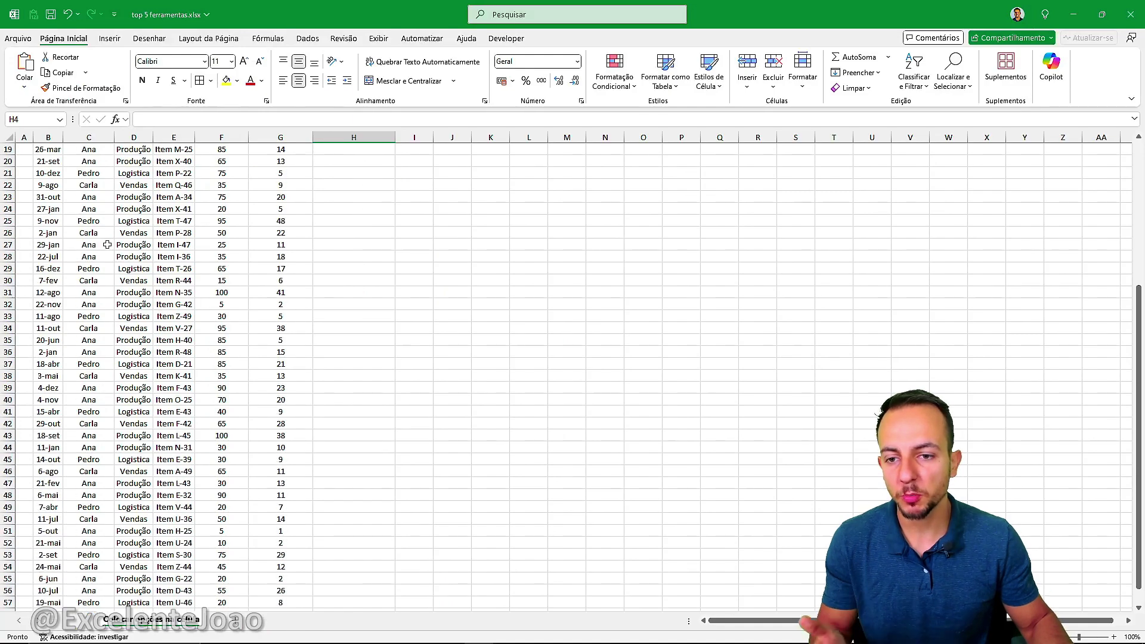
pyautogui.scroll(9, 214, 322)
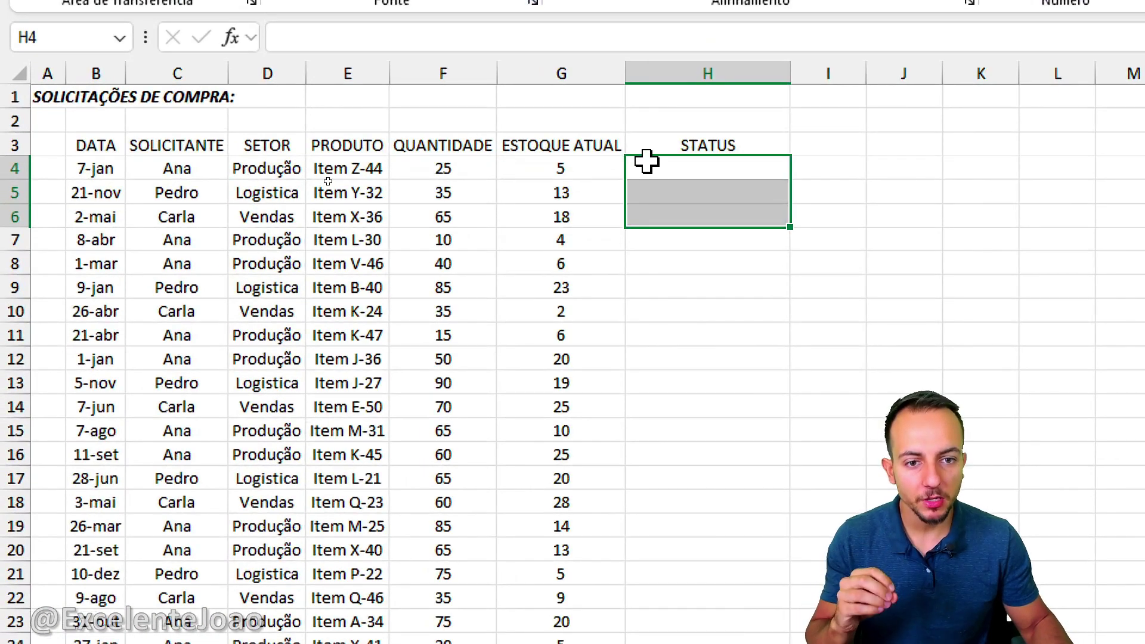
# Step: Start a data validation rule for the STATUS cells from H4 down to the table's last row and allow a list (Lista)
pyautogui.click(324, 183)
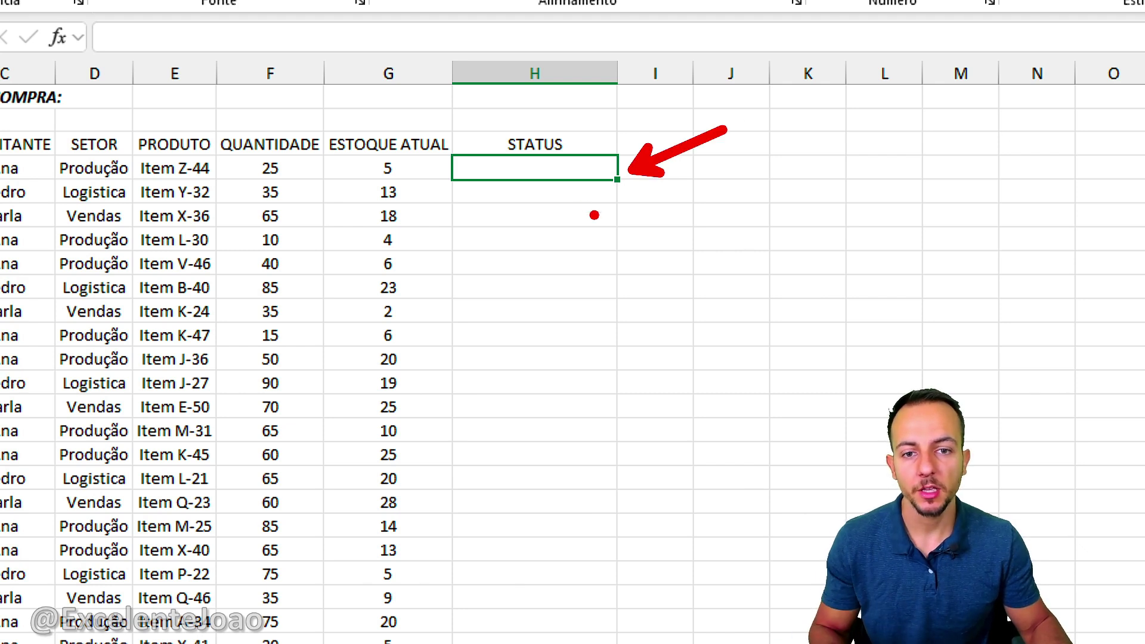
pyautogui.moveTo(463, 161)
pyautogui.mouseDown()
pyautogui.moveTo(448, 299)
pyautogui.moveTo(552, 640)
pyautogui.moveTo(632, 188)
pyautogui.moveTo(463, 194)
pyautogui.mouseUp()
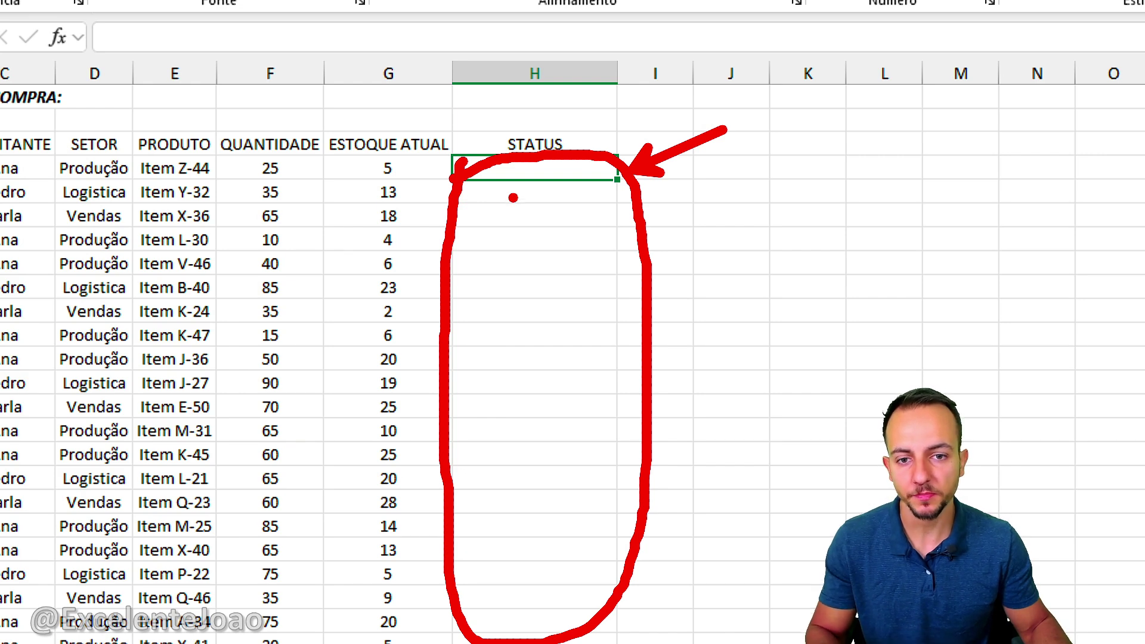
pyautogui.moveTo(521, 173); pyautogui.dragTo(533, 623)
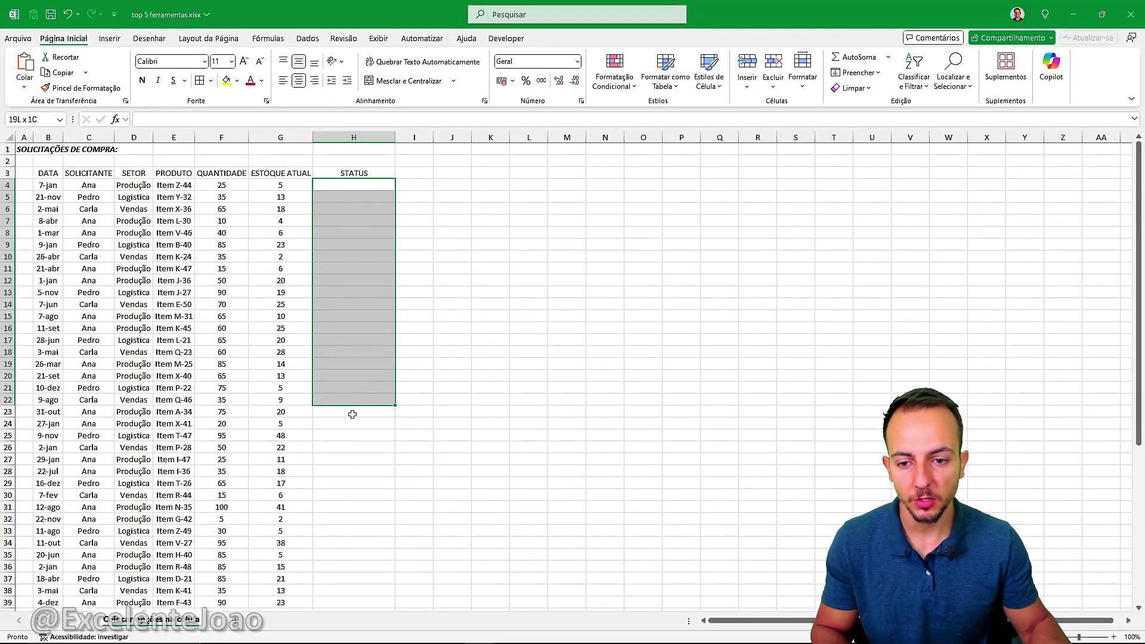
pyautogui.moveTo(352, 414); pyautogui.dragTo(342, 528)
pyautogui.scroll(5, 332, 343)
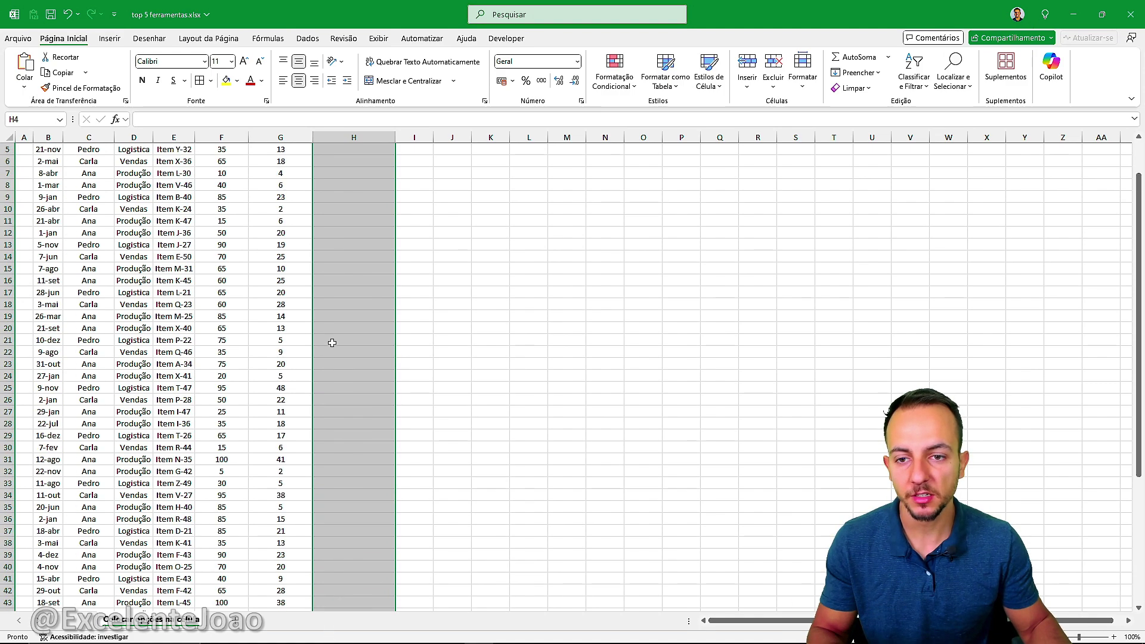
pyautogui.scroll(2, 332, 343)
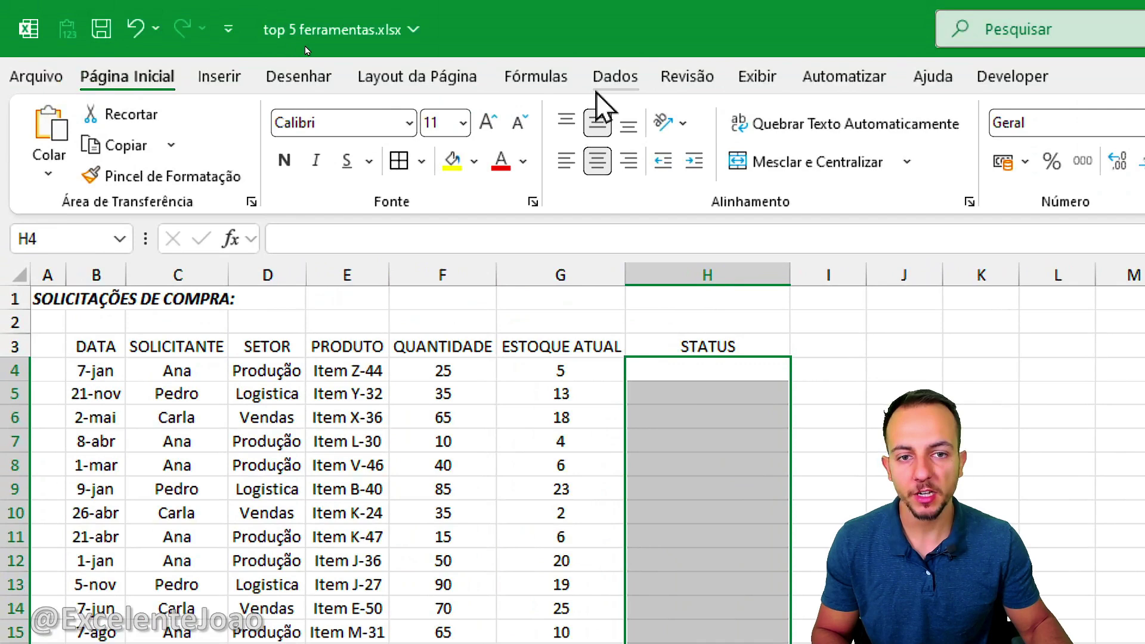
pyautogui.click(315, 42)
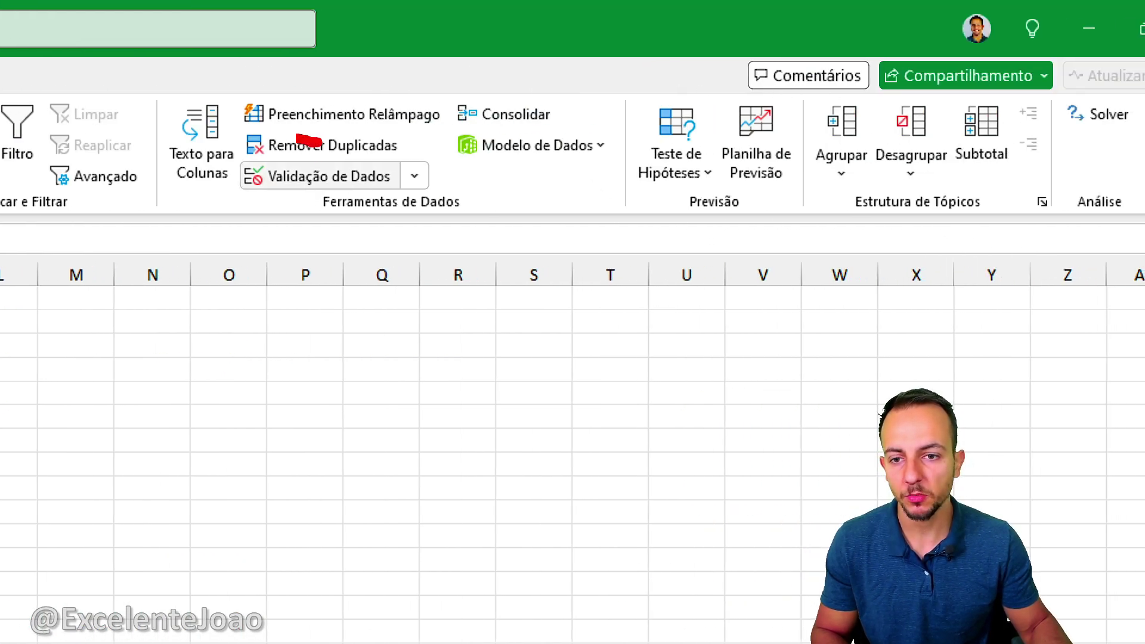
pyautogui.click(316, 180)
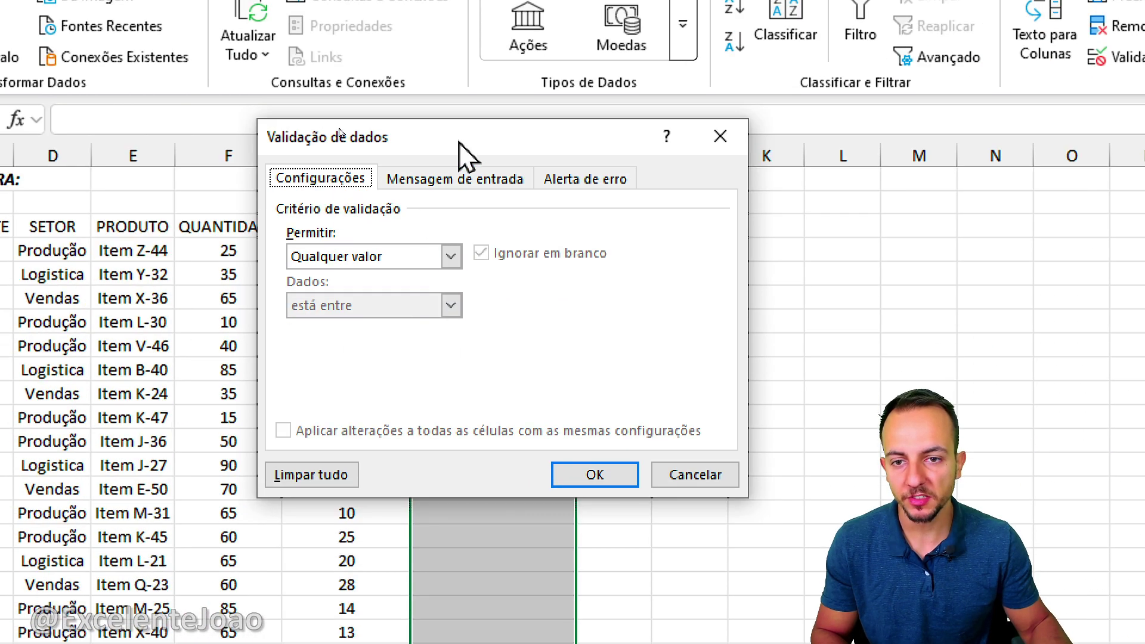
pyautogui.moveTo(462, 167); pyautogui.dragTo(833, 134)
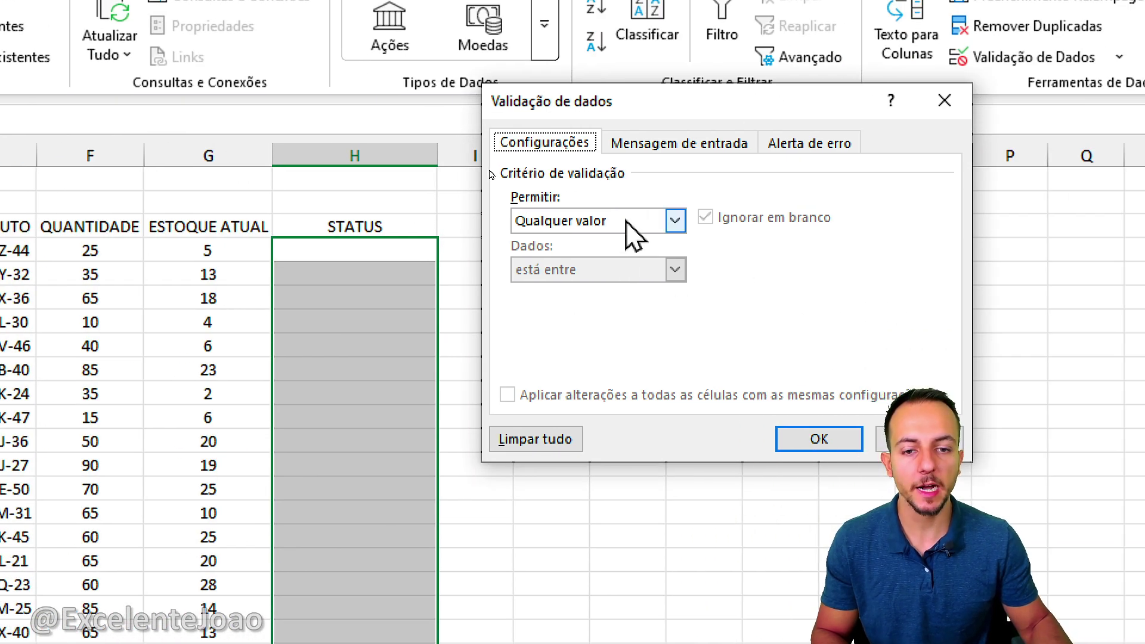
pyautogui.click(625, 220)
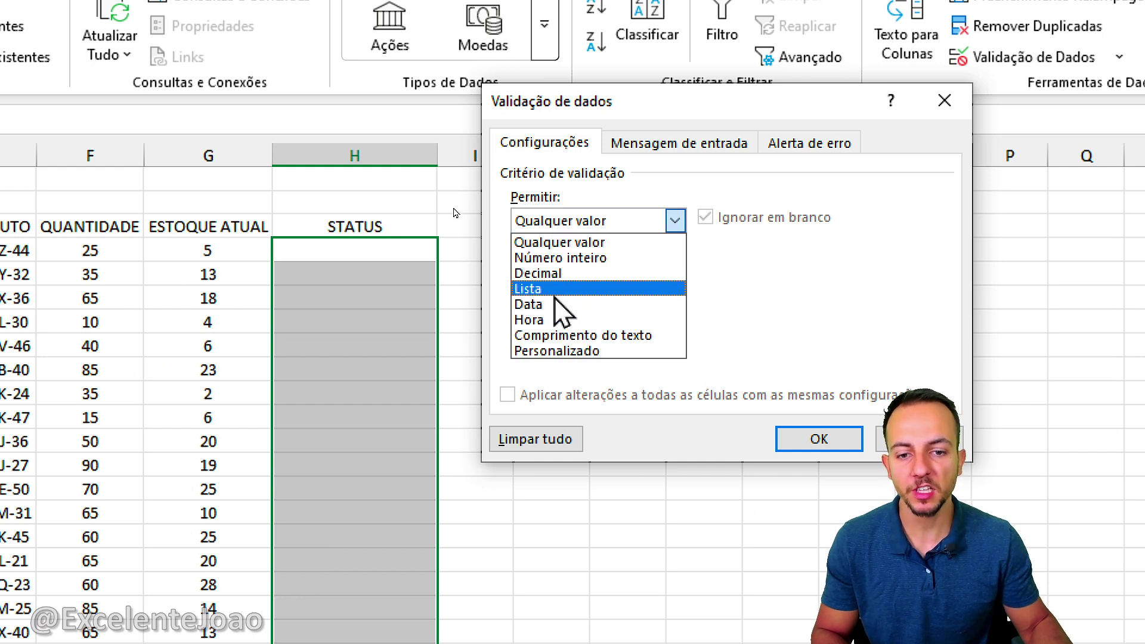
pyautogui.click(586, 290)
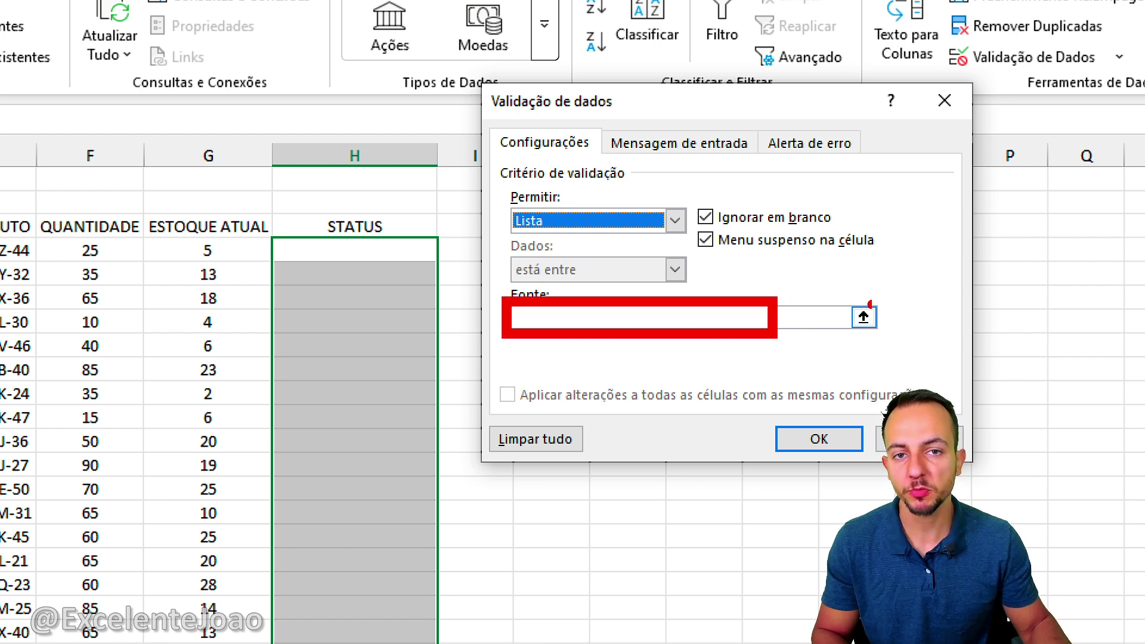
# Step: Enter COMPRA APROVADA followed by a semicolon as the first option in the validation list's source
pyautogui.click(549, 318)
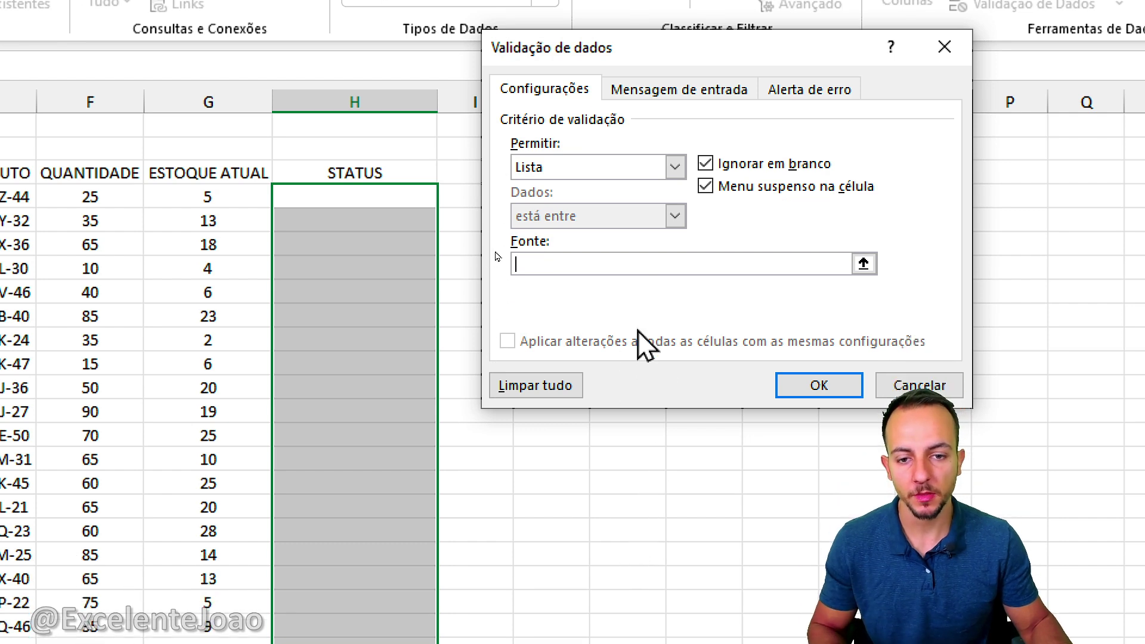
pyautogui.write('COMPRA ')
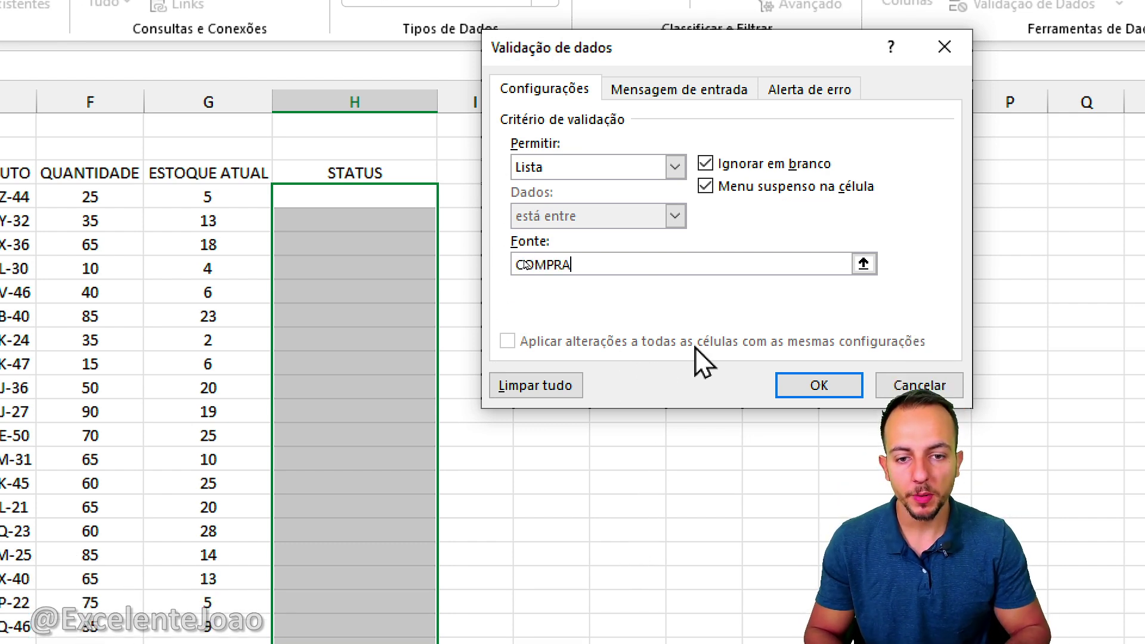
pyautogui.write('APROVADA')
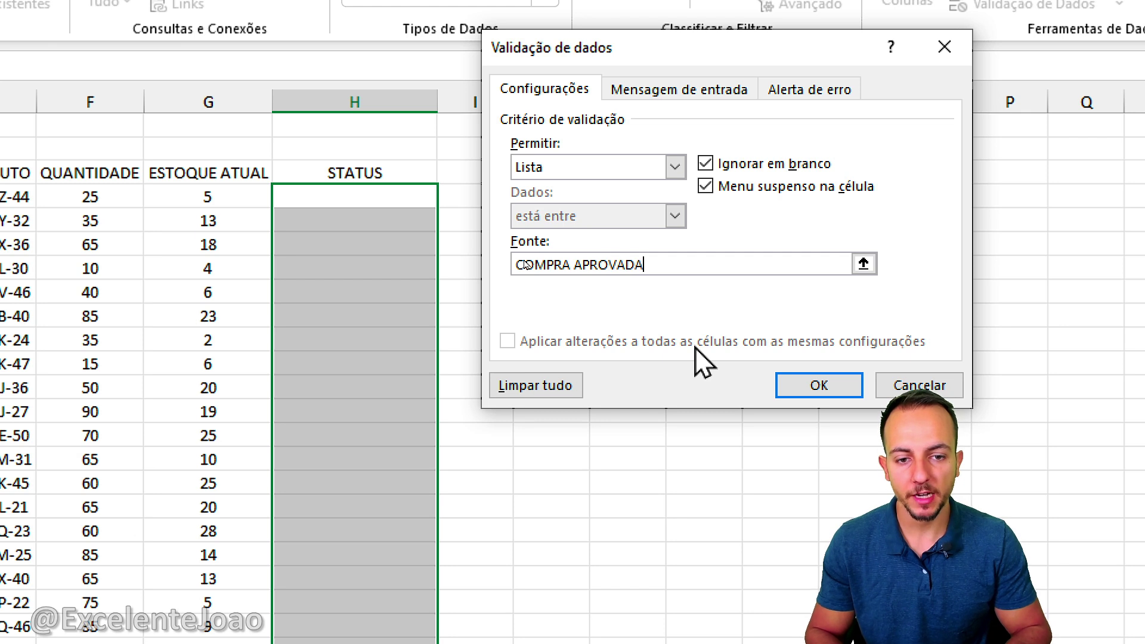
pyautogui.write(';')
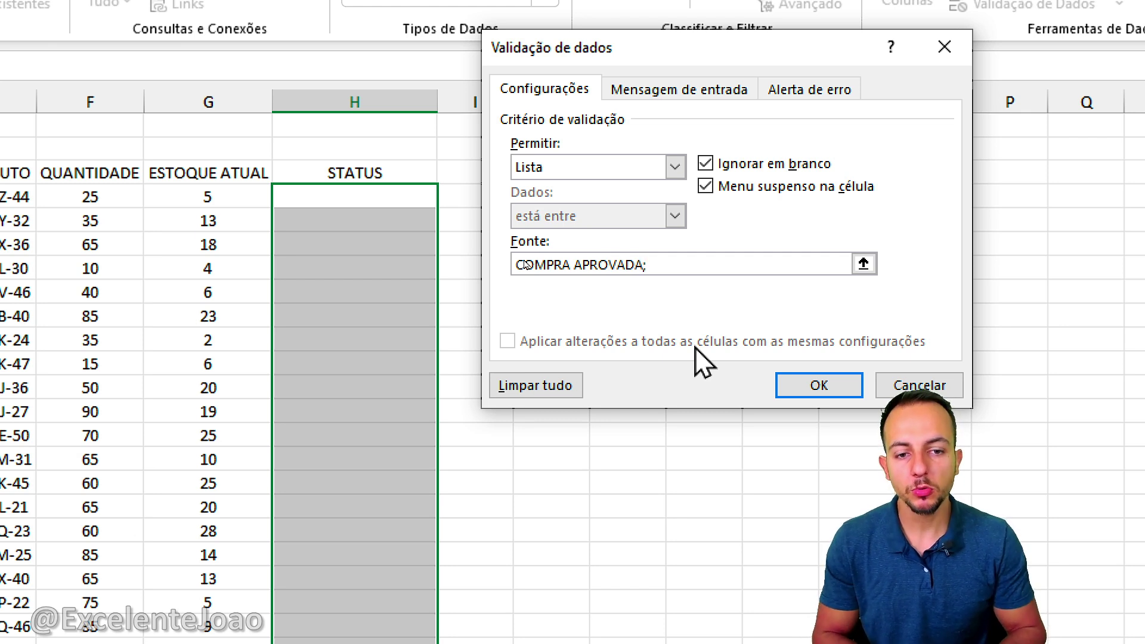
pyautogui.hotkey('ctrl', '2')
pyautogui.moveTo(651, 261); pyautogui.dragTo(638, 336)
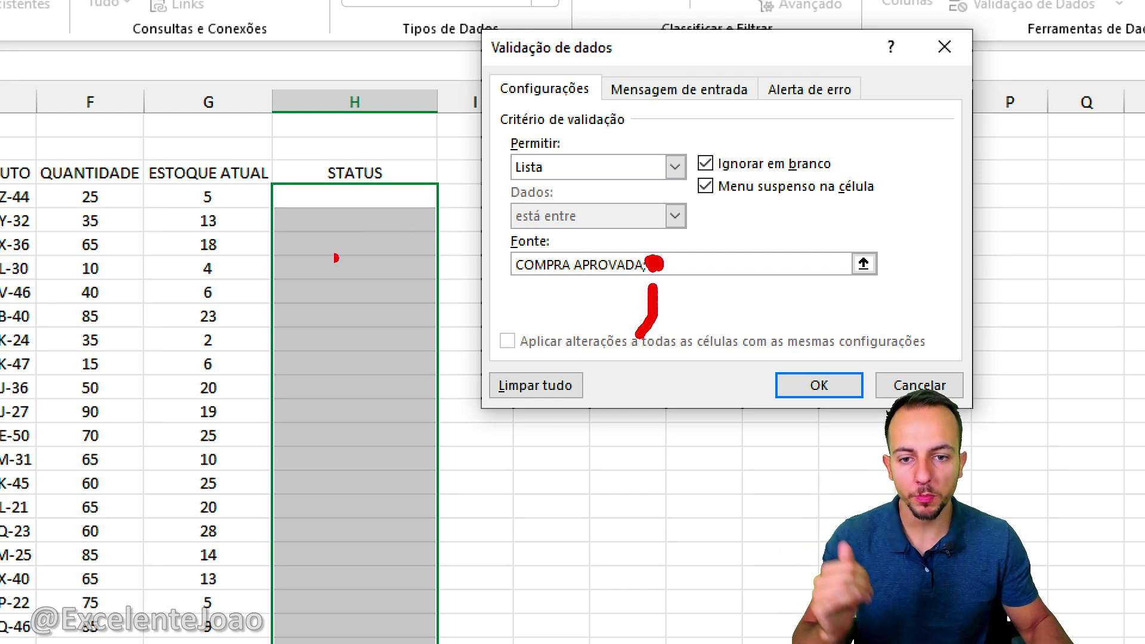
pyautogui.moveTo(337, 252); pyautogui.dragTo(457, 241)
pyautogui.moveTo(386, 311); pyautogui.dragTo(444, 325)
pyautogui.press('Escape')
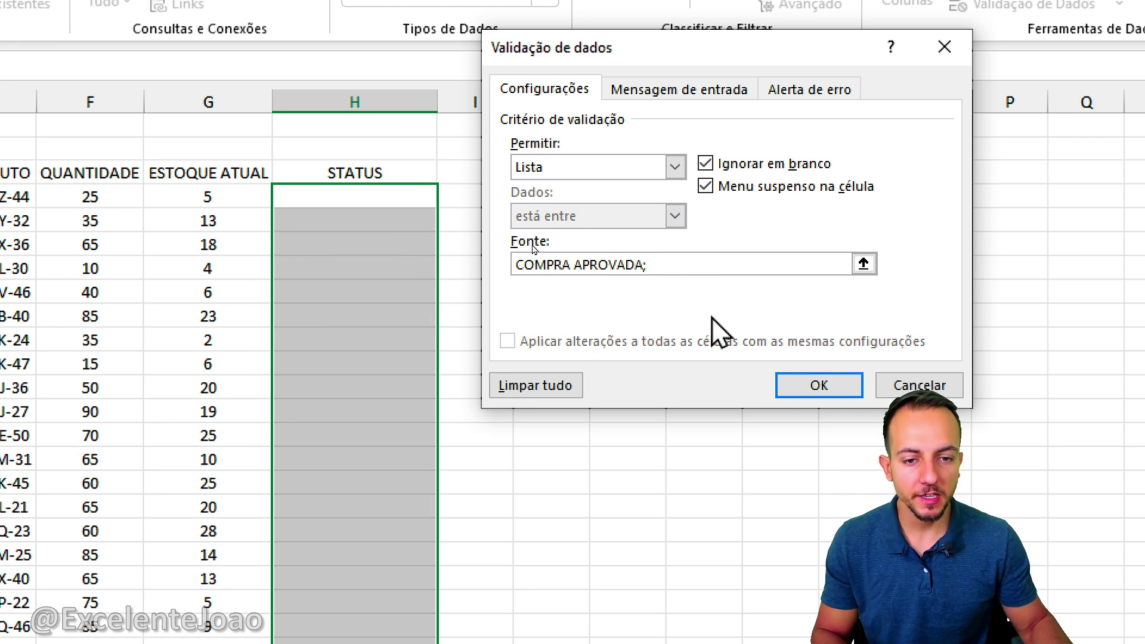
# Step: Add COMPRA RECUSADA and COMPRA EM ANÁLISE to the validation list's source, separated by semicolons
pyautogui.write('OMPRA')
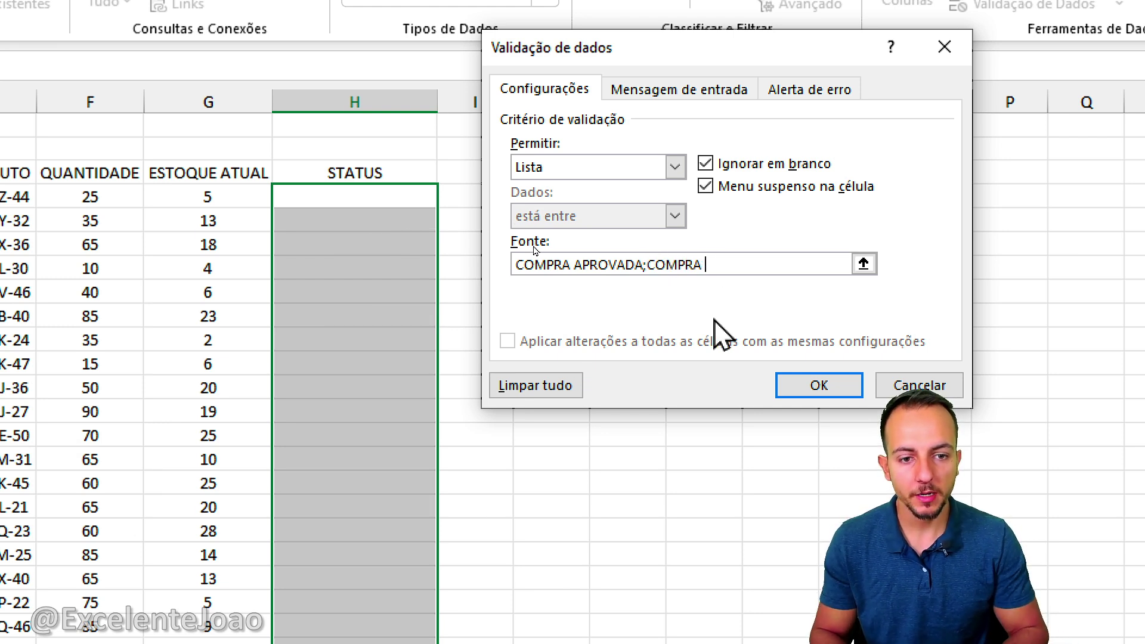
pyautogui.write(' RECUSADA')
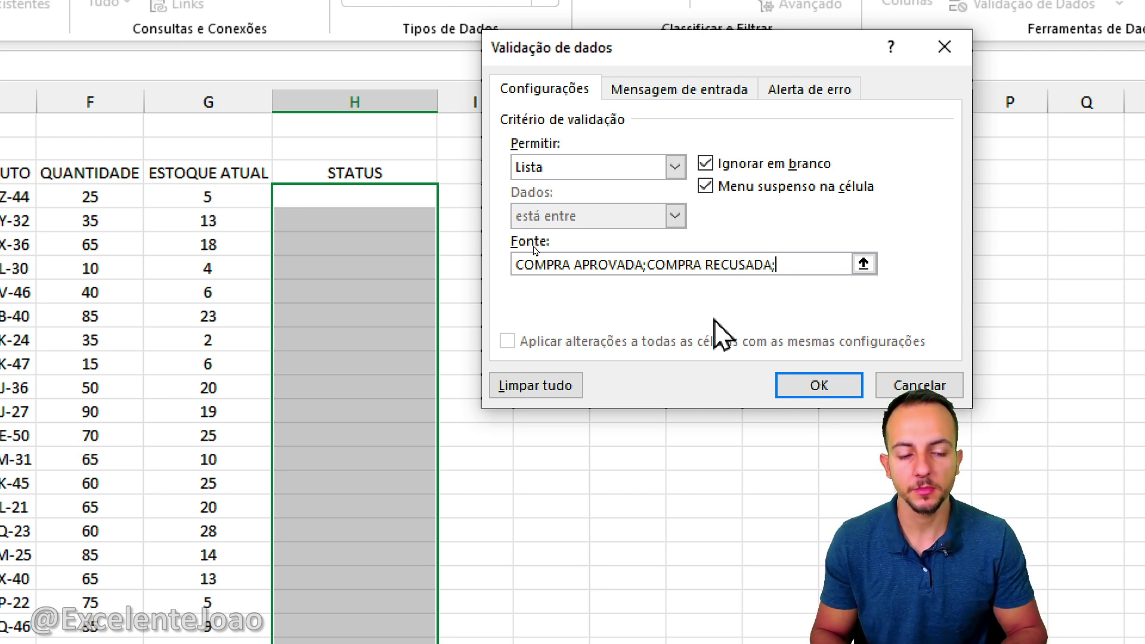
pyautogui.write(';')
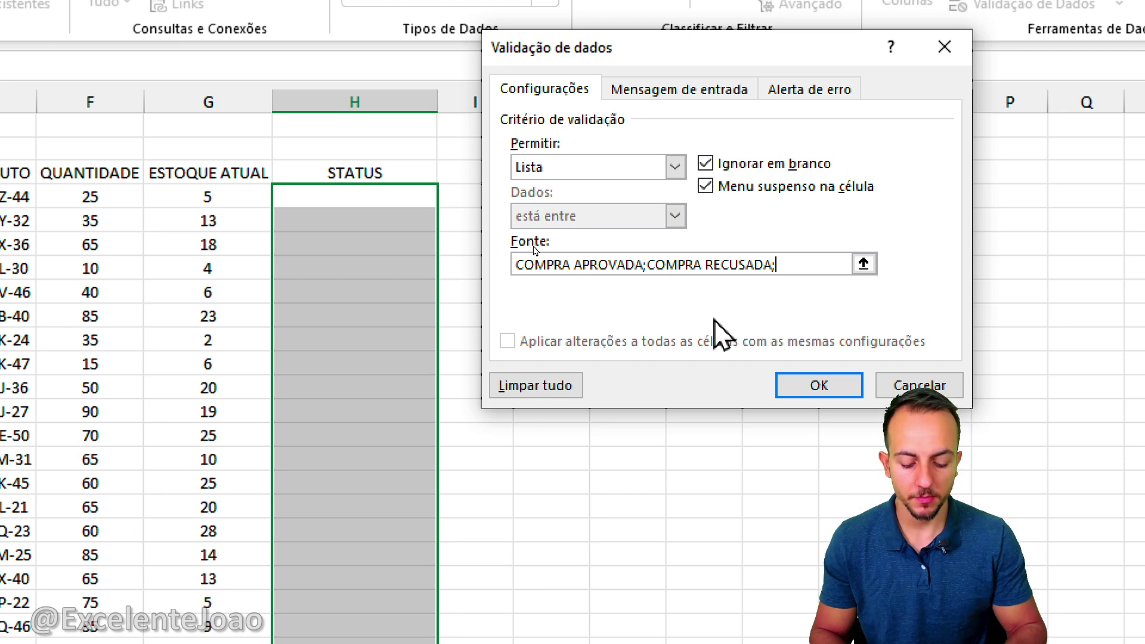
pyautogui.write('COMPRA EM ANÁLISE')
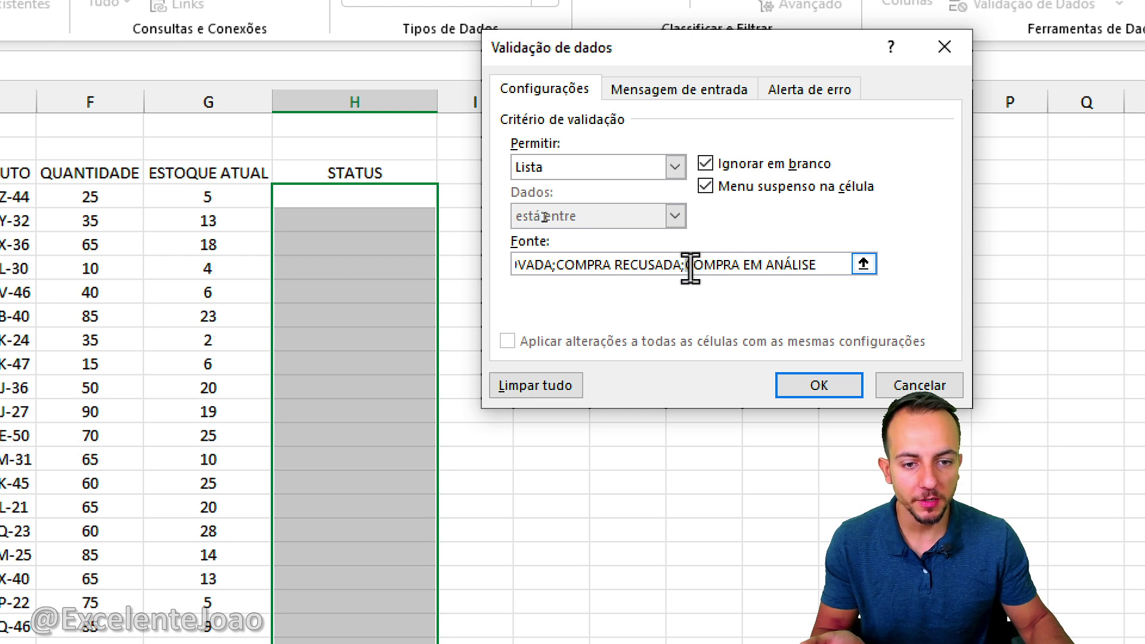
pyautogui.moveTo(686, 264); pyautogui.dragTo(517, 264)
pyautogui.click(836, 268)
pyautogui.moveTo(792, 265); pyautogui.dragTo(881, 268)
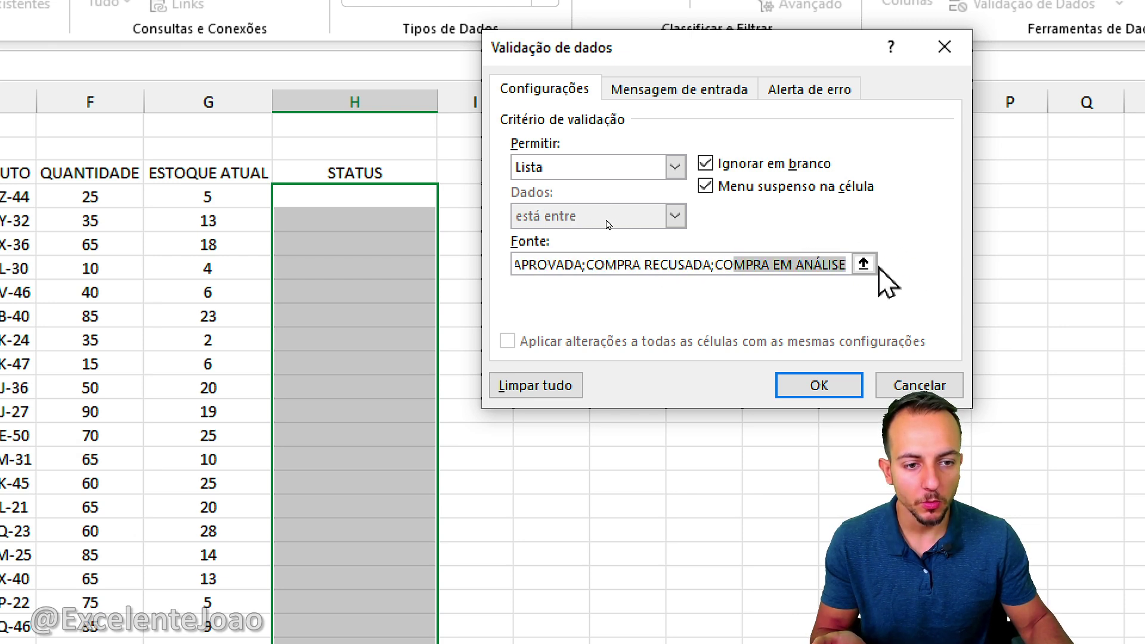
pyautogui.click(846, 264)
pyautogui.write(';')
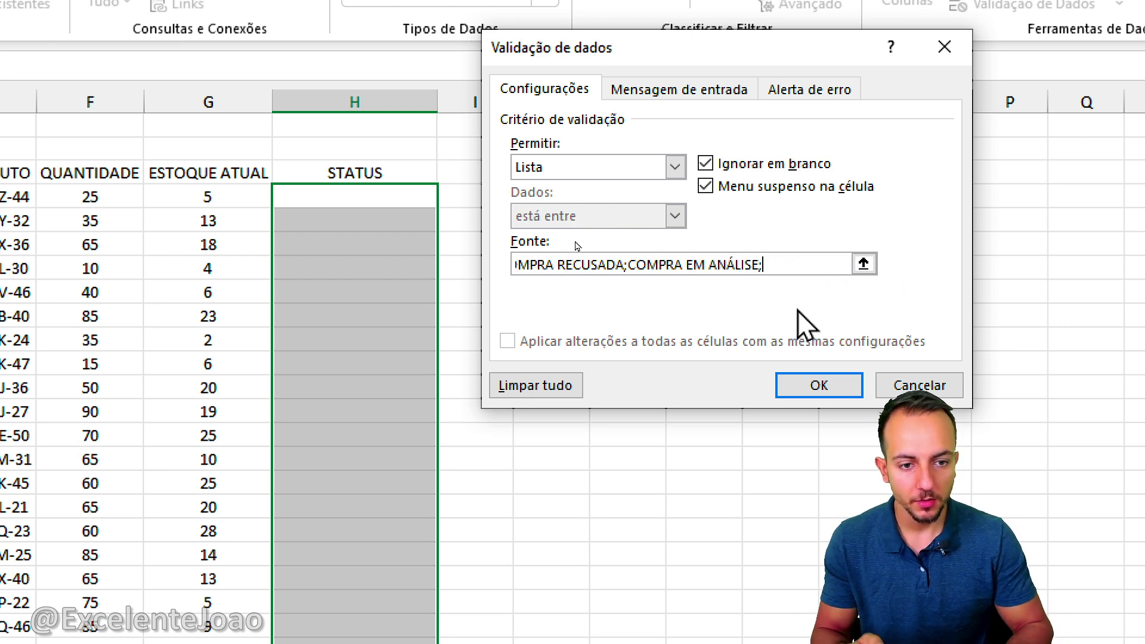
pyautogui.write('4 OPÇÃO')
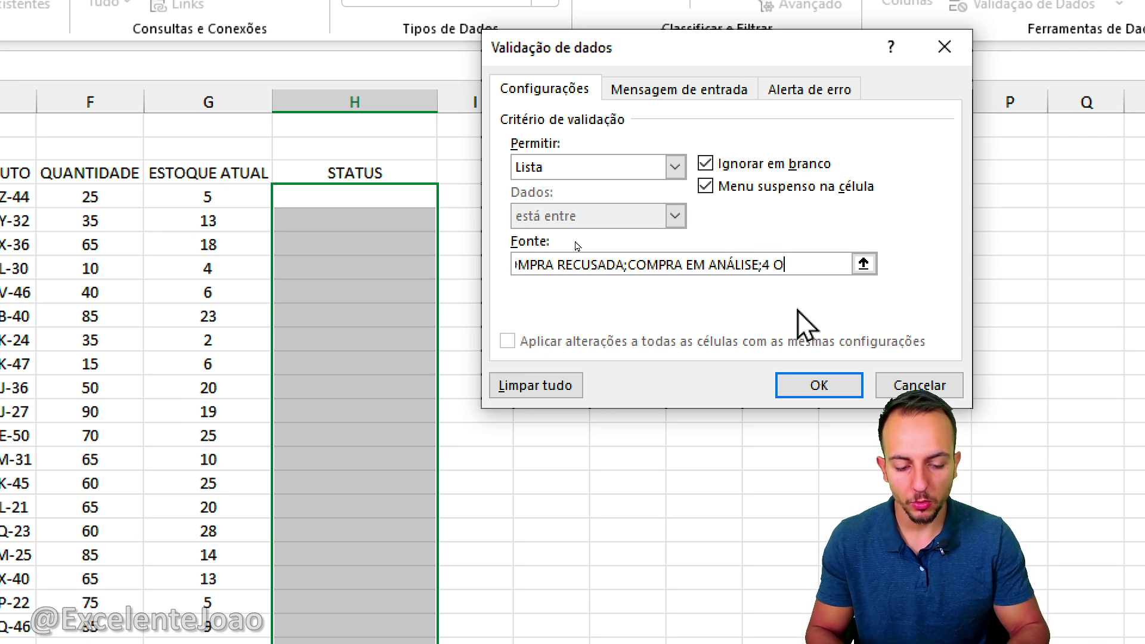
pyautogui.press('BackSpace')
pyautogui.press('BackSpace')
pyautogui.press('BackSpace')
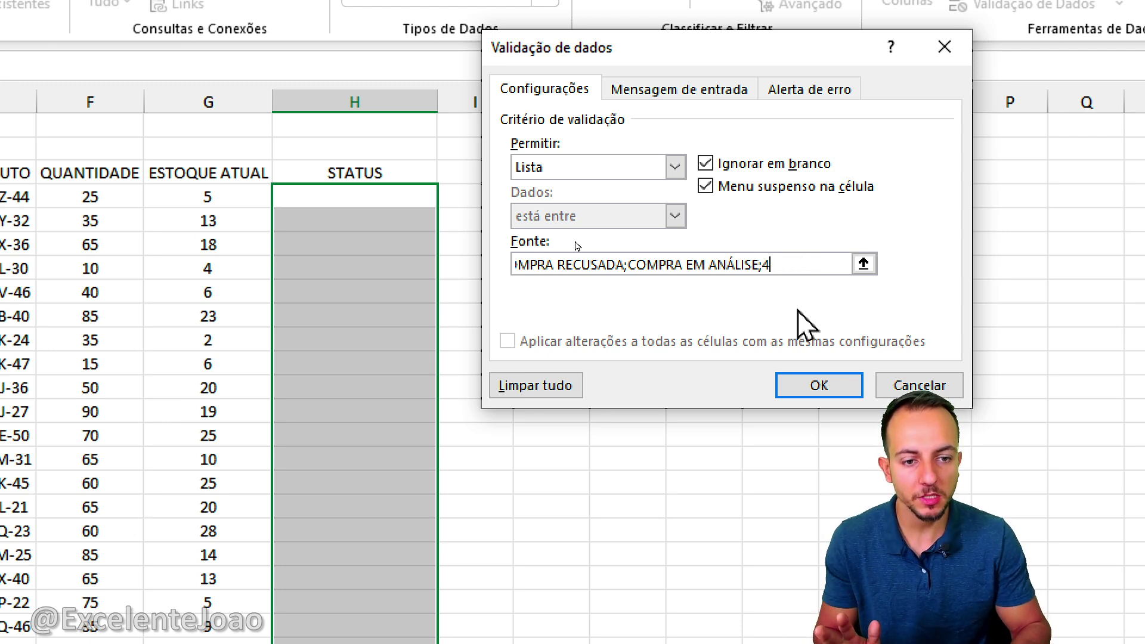
# Step: Apply the list validation to the STATUS cells and choose COMPRA APROVADA from the drop-down in H4
pyautogui.click(804, 383)
pyautogui.click(409, 199)
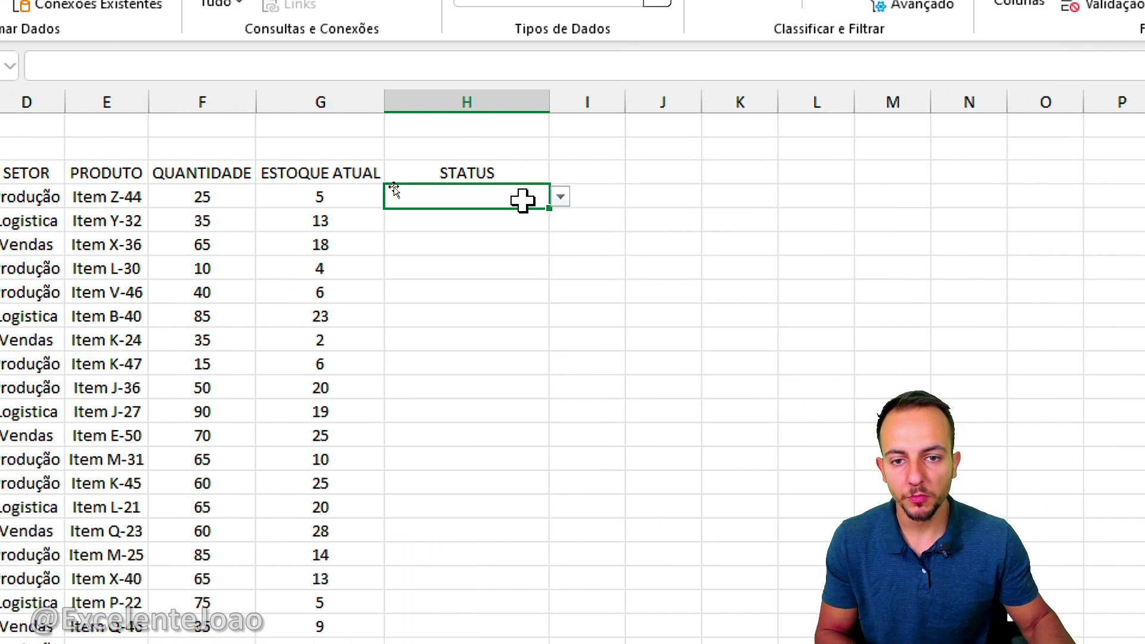
pyautogui.click(447, 196)
pyautogui.click(518, 220)
pyautogui.click(511, 221)
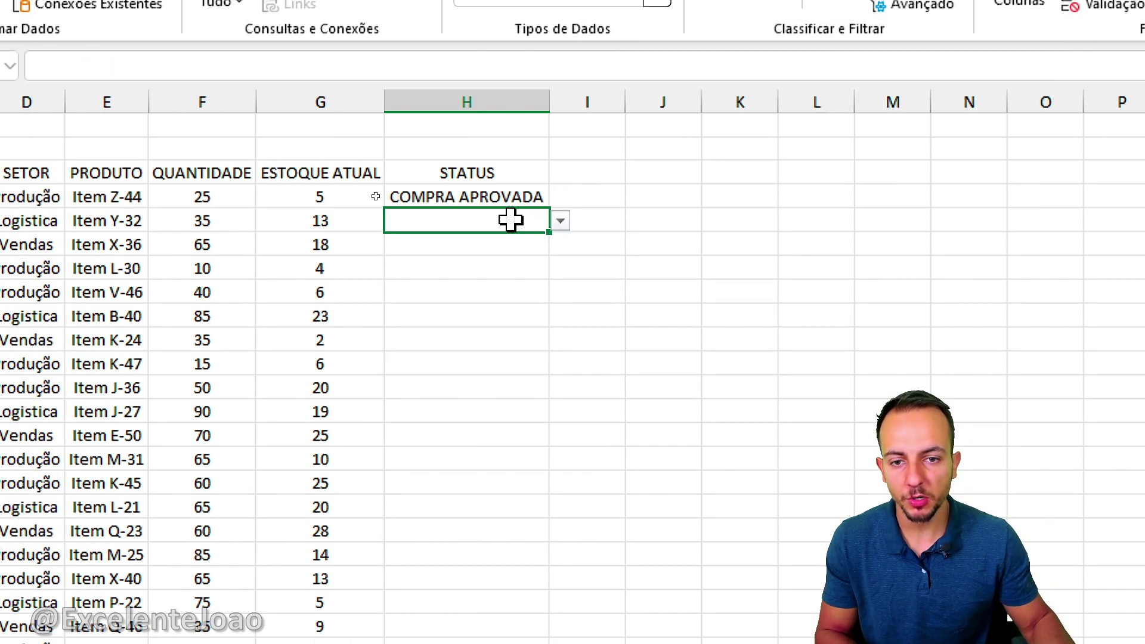
# Step: Choose COMPRA RECUSADA from the drop-down in H5 and COMPRA EM ANÁLISE in H6
pyautogui.click(559, 220)
pyautogui.click(513, 263)
pyautogui.click(531, 243)
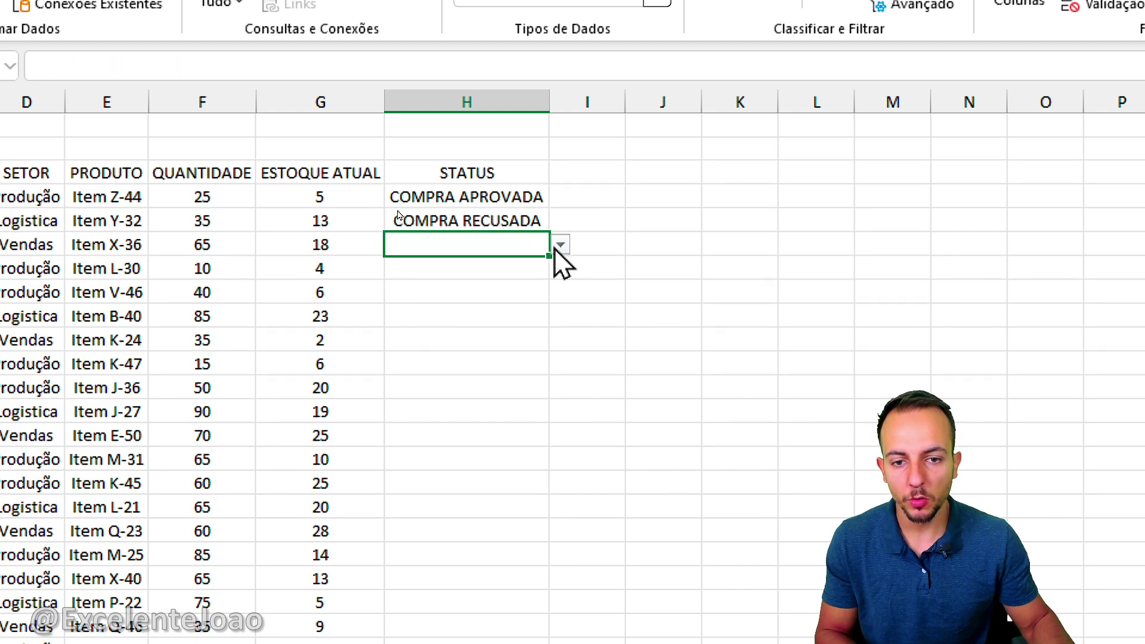
pyautogui.click(559, 244)
pyautogui.click(513, 306)
pyautogui.click(523, 313)
pyautogui.click(507, 271)
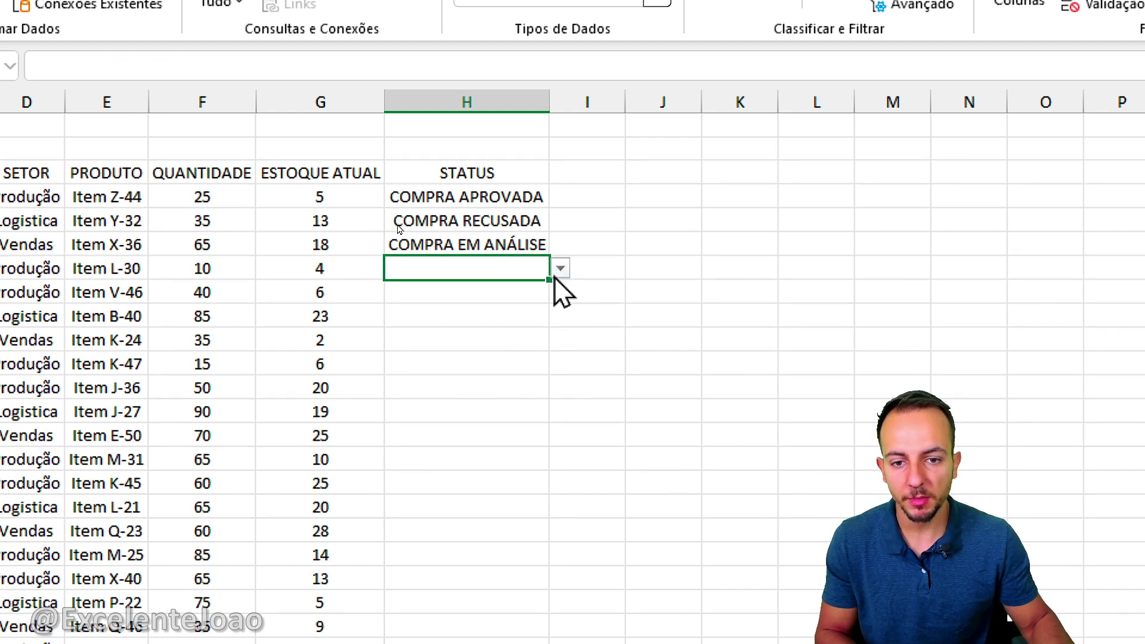
# Step: Choose COMPRA APROVADA from the drop-downs in STATUS cells H7, H8 and H9
pyautogui.click(559, 268)
pyautogui.click(510, 300)
pyautogui.click(544, 294)
pyautogui.click(560, 293)
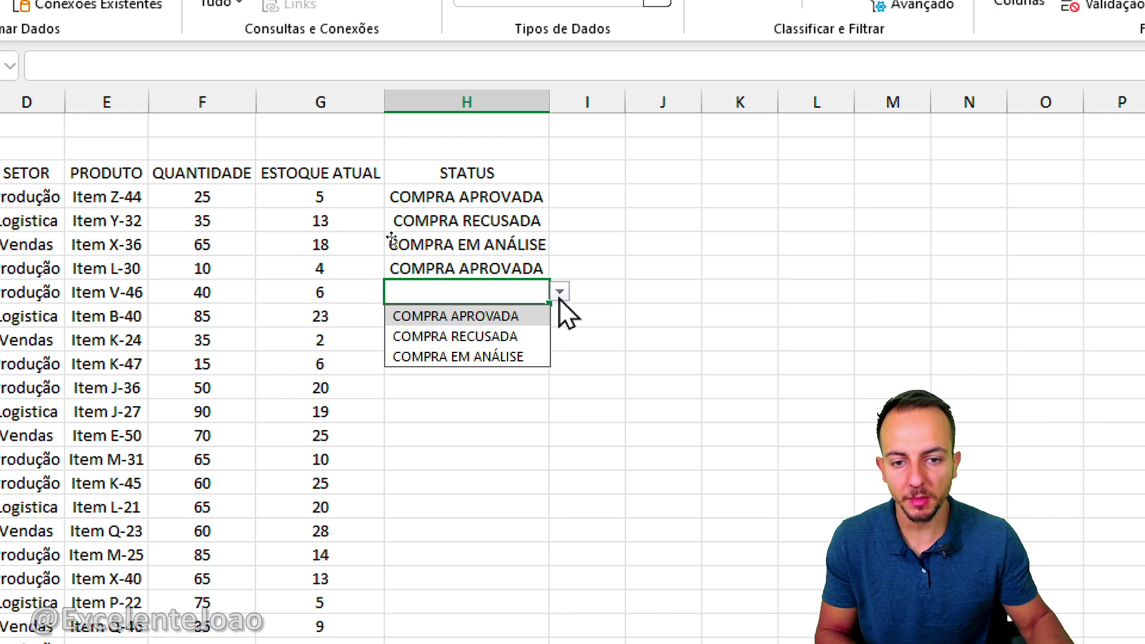
pyautogui.click(511, 315)
pyautogui.click(547, 317)
pyautogui.click(561, 316)
pyautogui.click(512, 339)
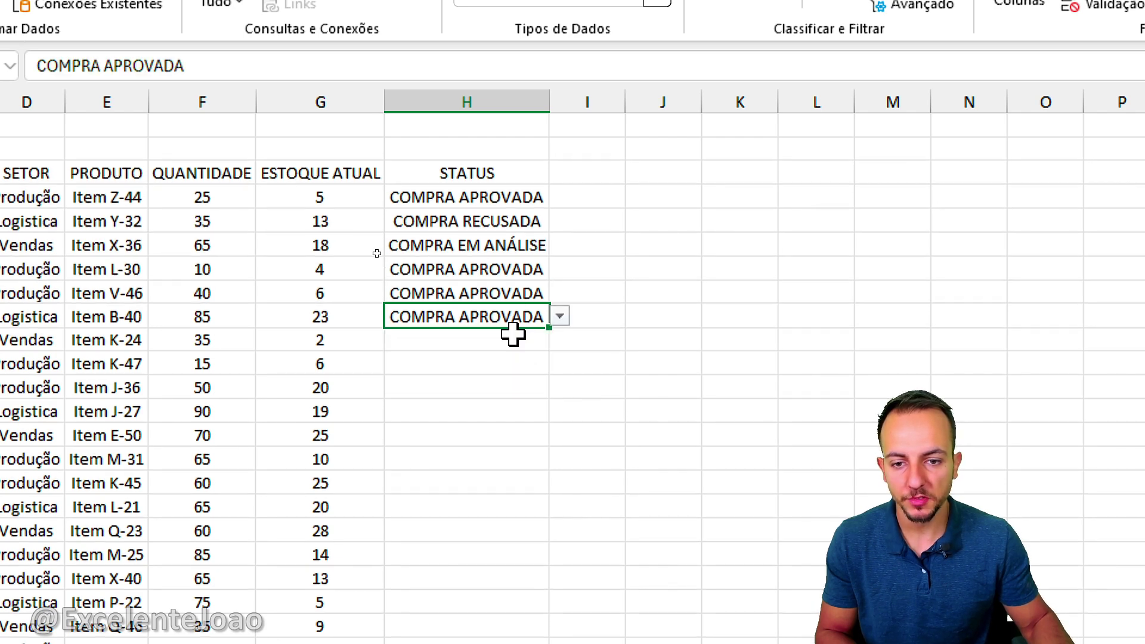
pyautogui.moveTo(711, 207); pyautogui.dragTo(722, 319)
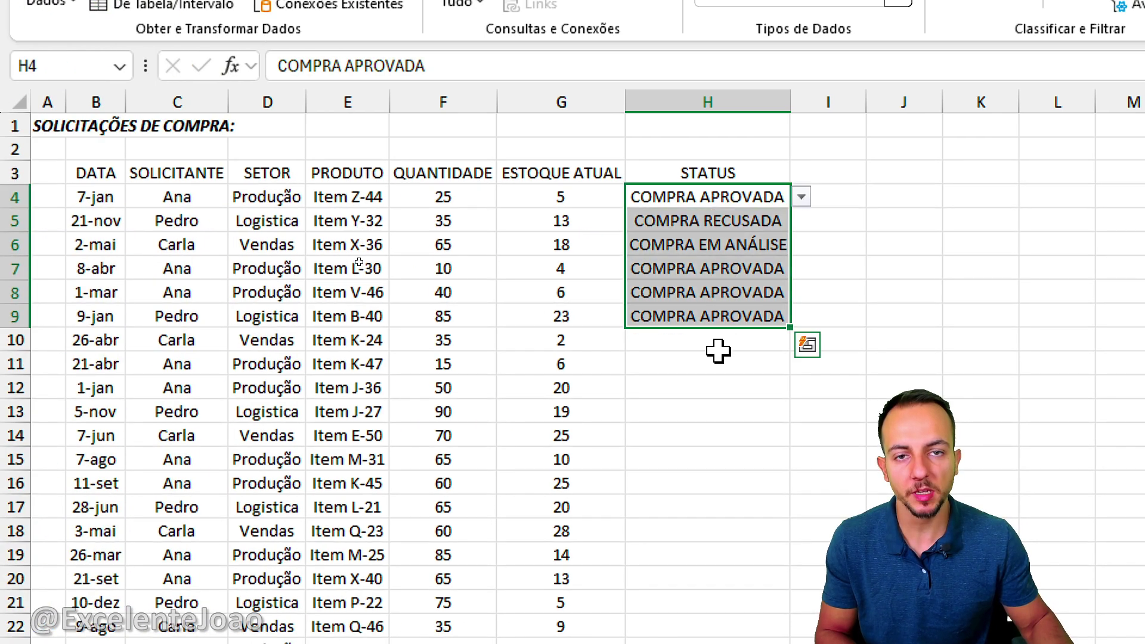
pyautogui.click(710, 363)
pyautogui.click(705, 313)
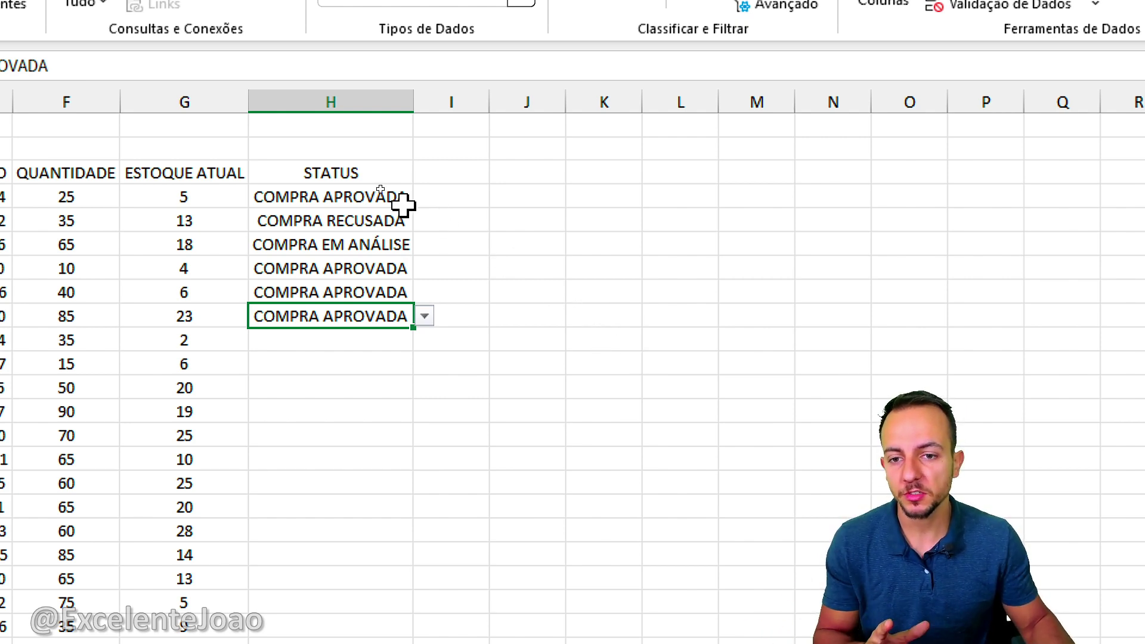
# Step: Clear all the chosen entries in the STATUS column from H4 to H9
pyautogui.moveTo(329, 220); pyautogui.dragTo(384, 348)
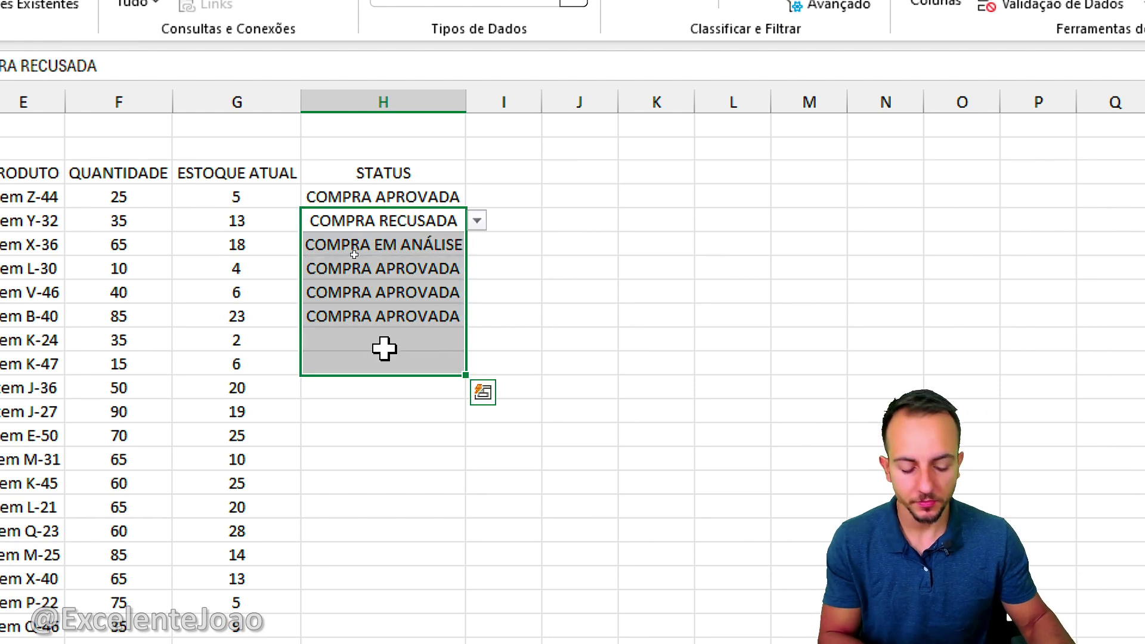
pyautogui.press('Delete')
pyautogui.click(384, 191)
pyautogui.press('Delete')
# Step: View the options offered by the drop-down list in STATUS cell H6
pyautogui.click(391, 243)
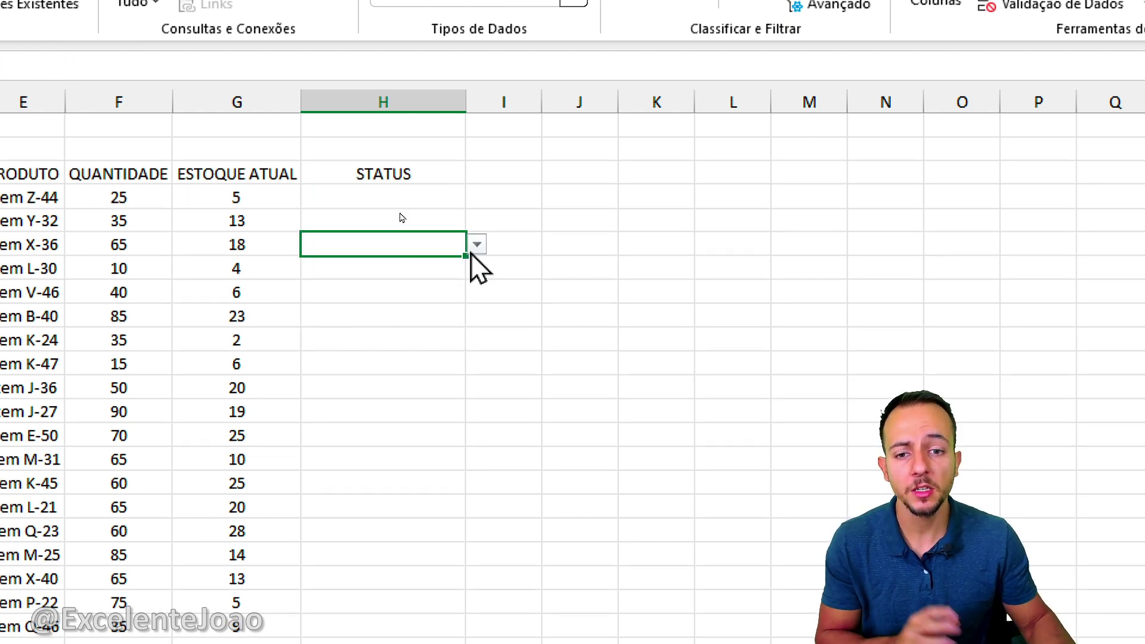
pyautogui.click(476, 244)
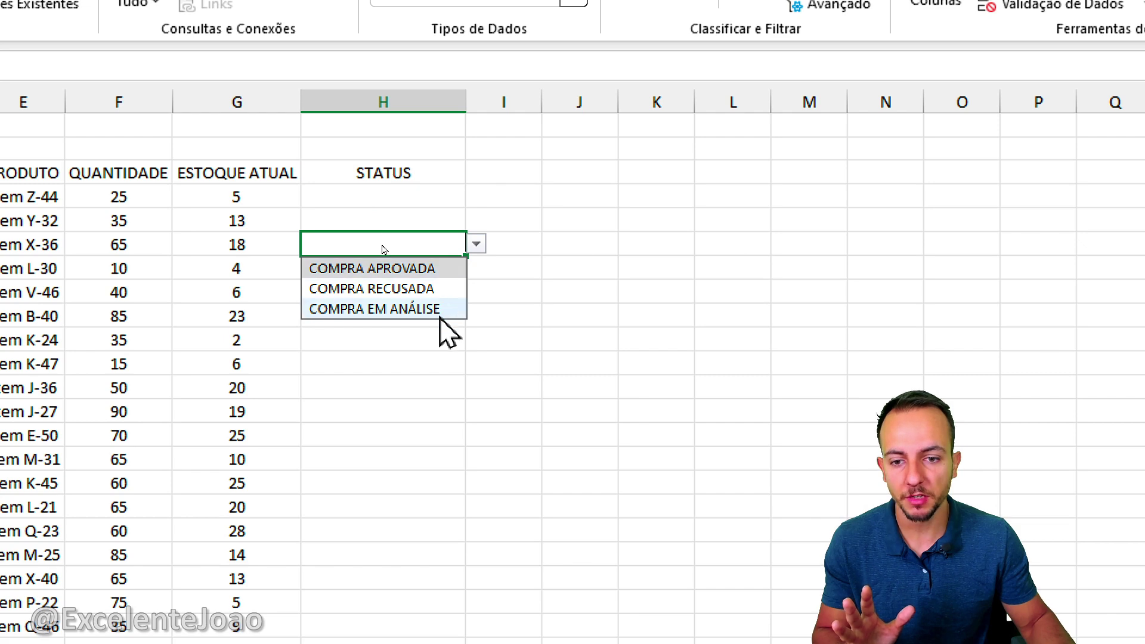
pyautogui.click(431, 203)
# Step: Enter the heading LISTA DE OPÇÕES in cell U3, in the empty area beyond the table
pyautogui.hscroll(3, 979, 404)
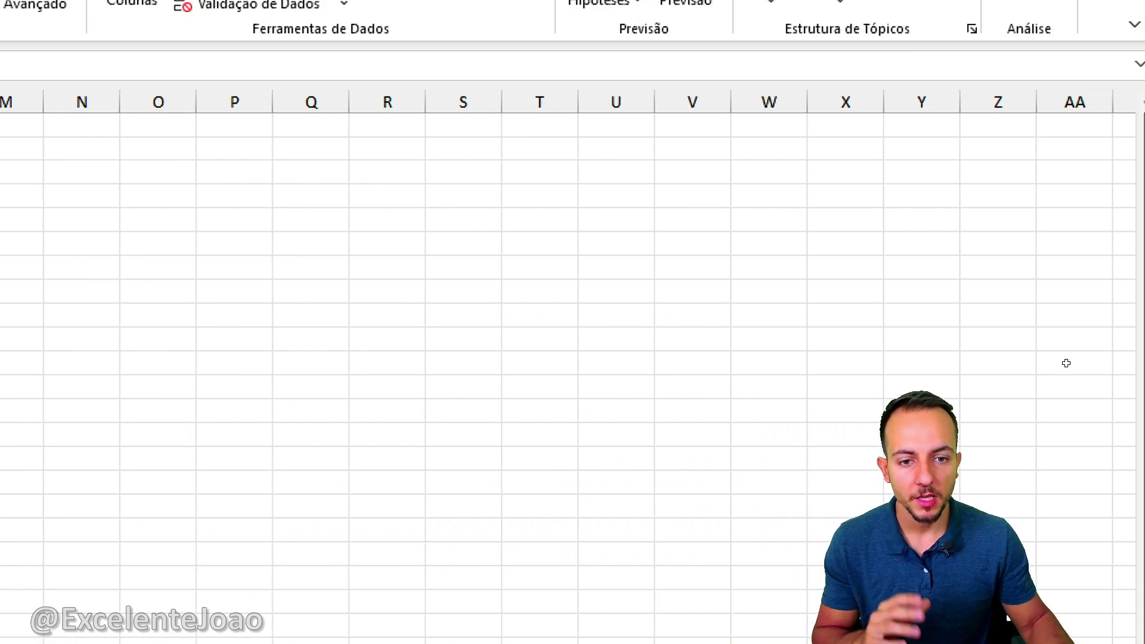
pyautogui.click(639, 188)
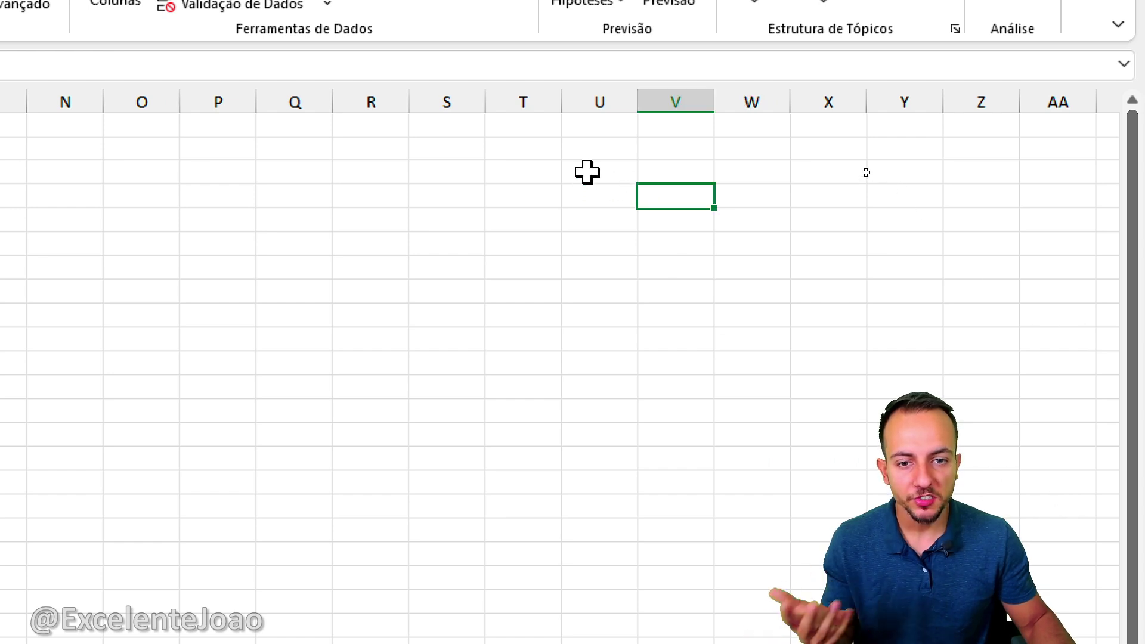
pyautogui.click(588, 173)
pyautogui.moveTo(645, 220); pyautogui.dragTo(641, 239)
pyautogui.click(632, 179)
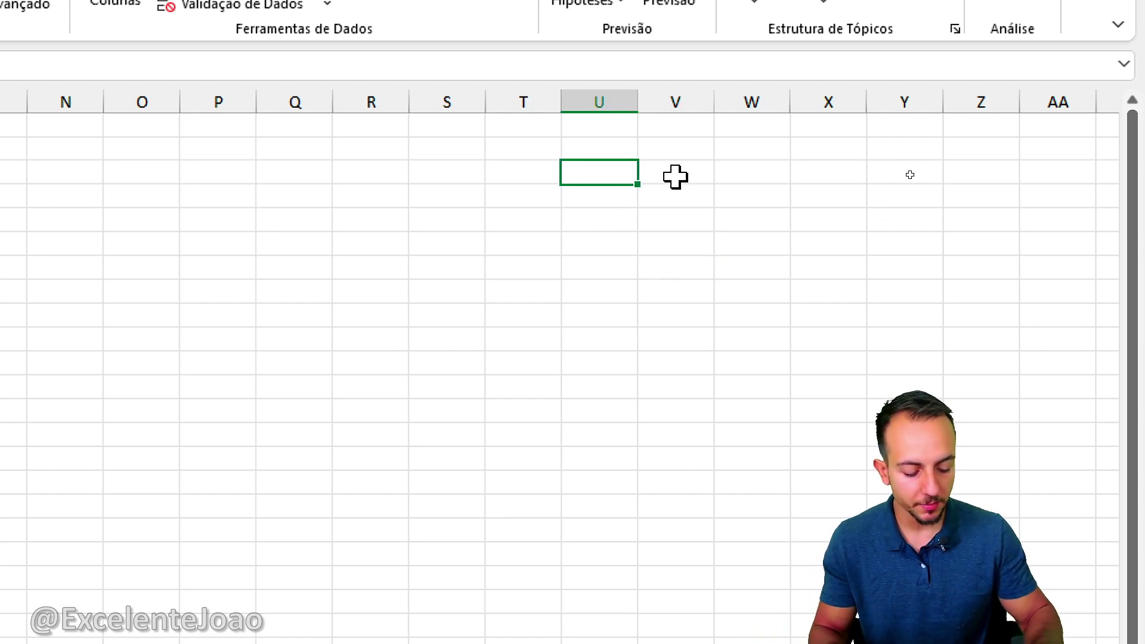
pyautogui.write('LISTA DE OP')
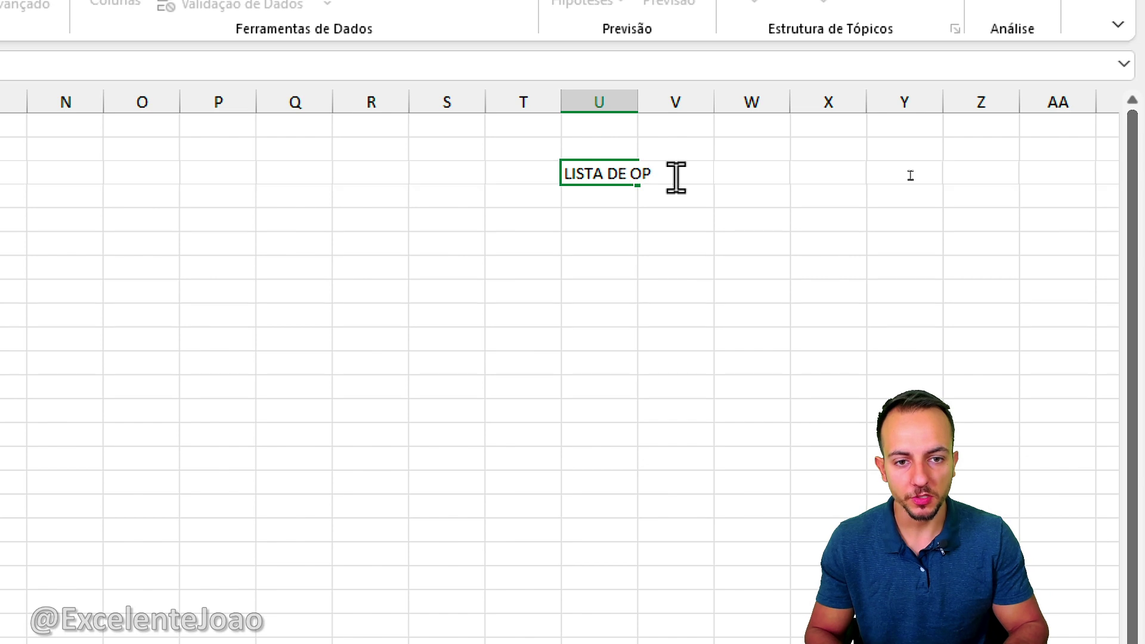
pyautogui.write('ÇÕES')
pyautogui.press('Return')
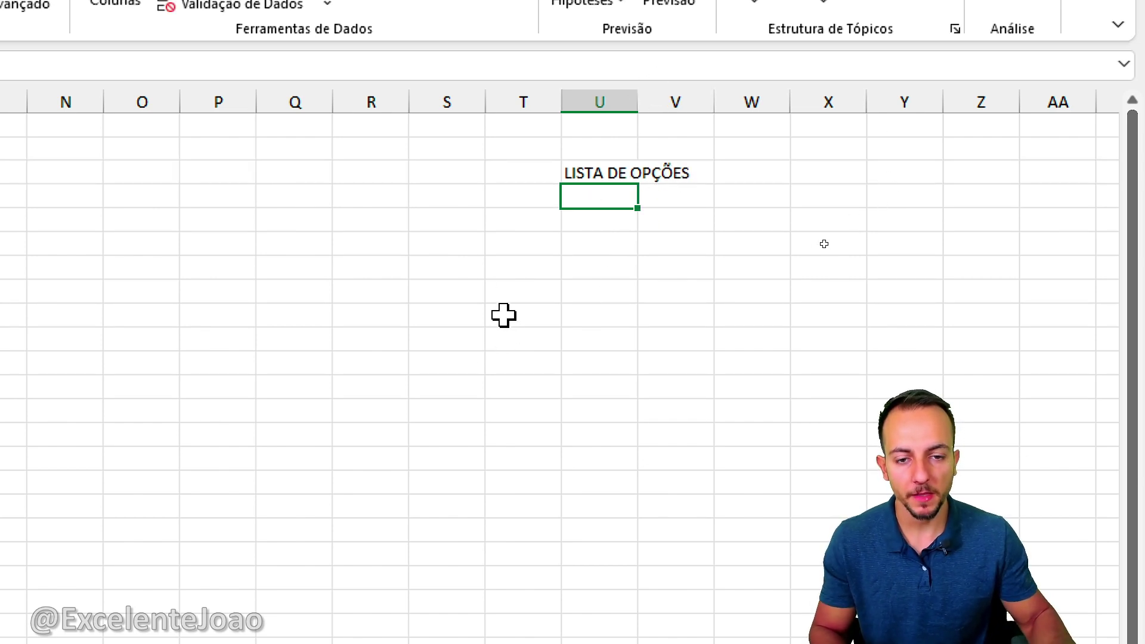
# Step: Enter COMPRA APROVADA, COMPRA RECUSADA and COMPRA EM ANÁLISE in cells U4 to U6 under the LISTA DE OPÇÕES heading
pyautogui.write('COMPRA APROVA')
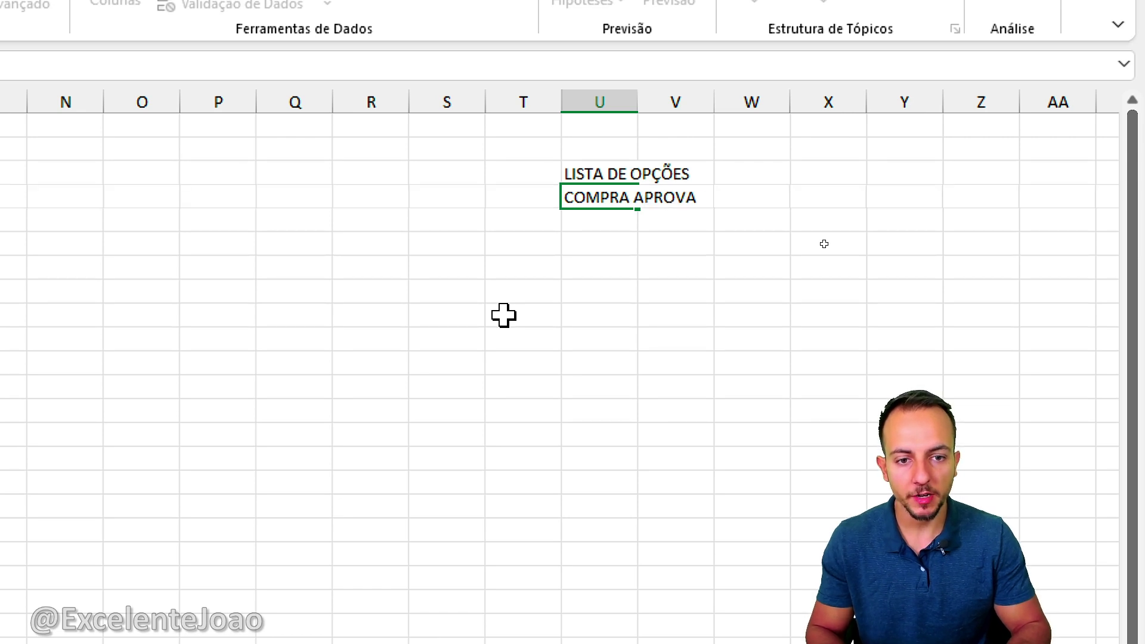
pyautogui.write('DA')
pyautogui.press('Return')
pyautogui.write('COP')
pyautogui.write('MRP')
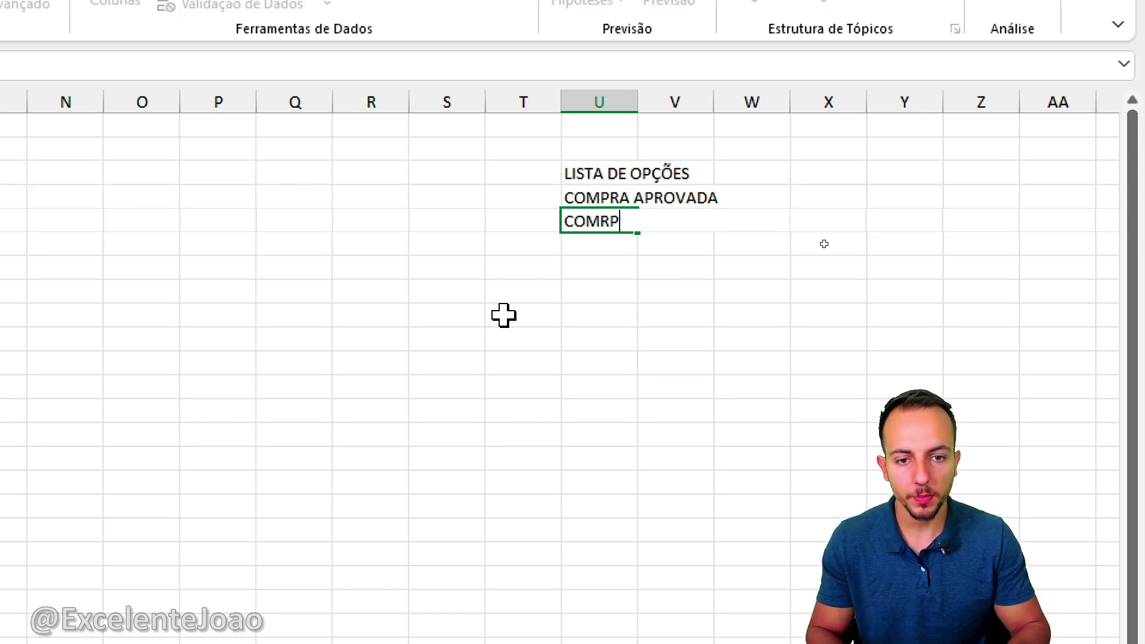
pyautogui.write('PRA RE')
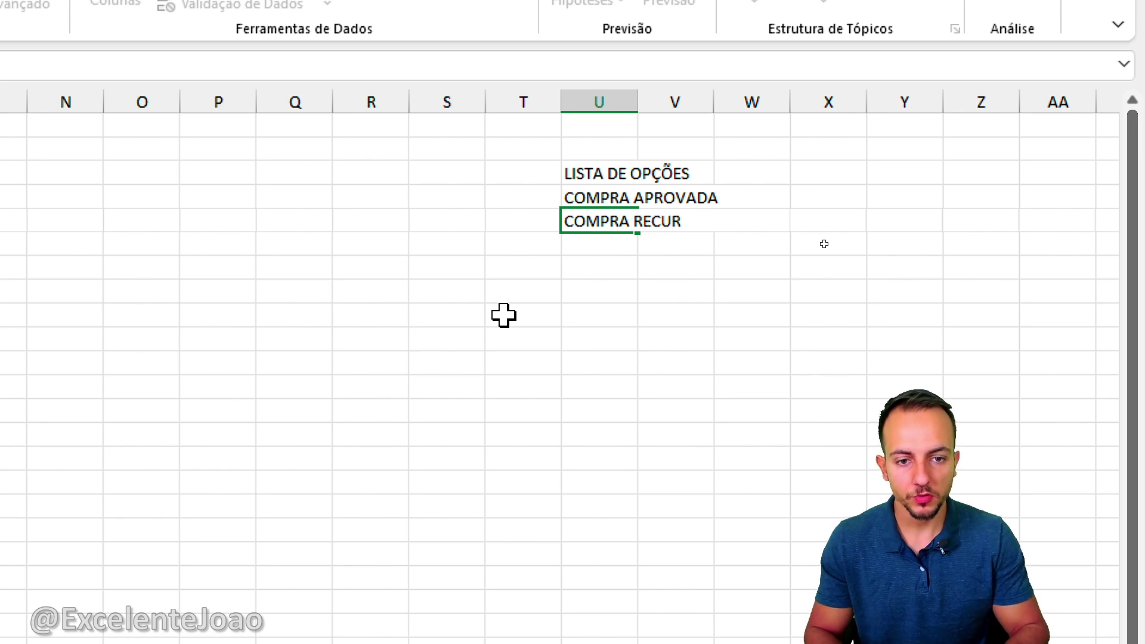
pyautogui.write('CUSADA')
pyautogui.press('Return')
pyautogui.write('COM')
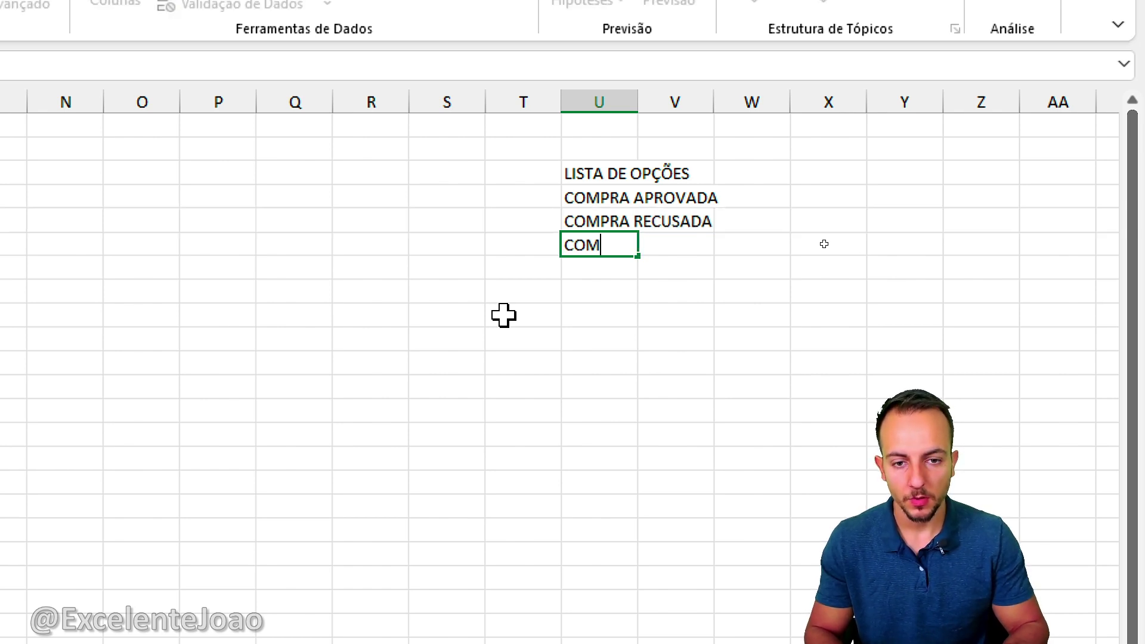
pyautogui.write('PRA EM ANÁLISE')
pyautogui.press('Return')
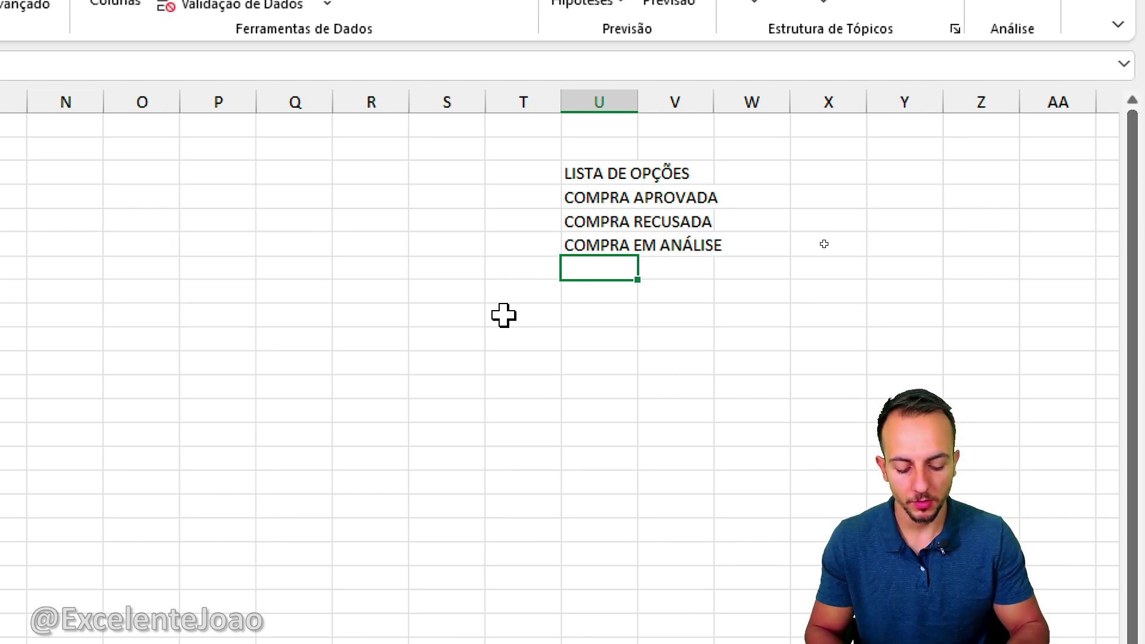
# Step: Add OPÇÃO 4 and OPÇÃO 5 to the options list in cells U7 and U8
pyautogui.write('OPÇÃO 4')
pyautogui.press('Return')
pyautogui.write('OPÇ')
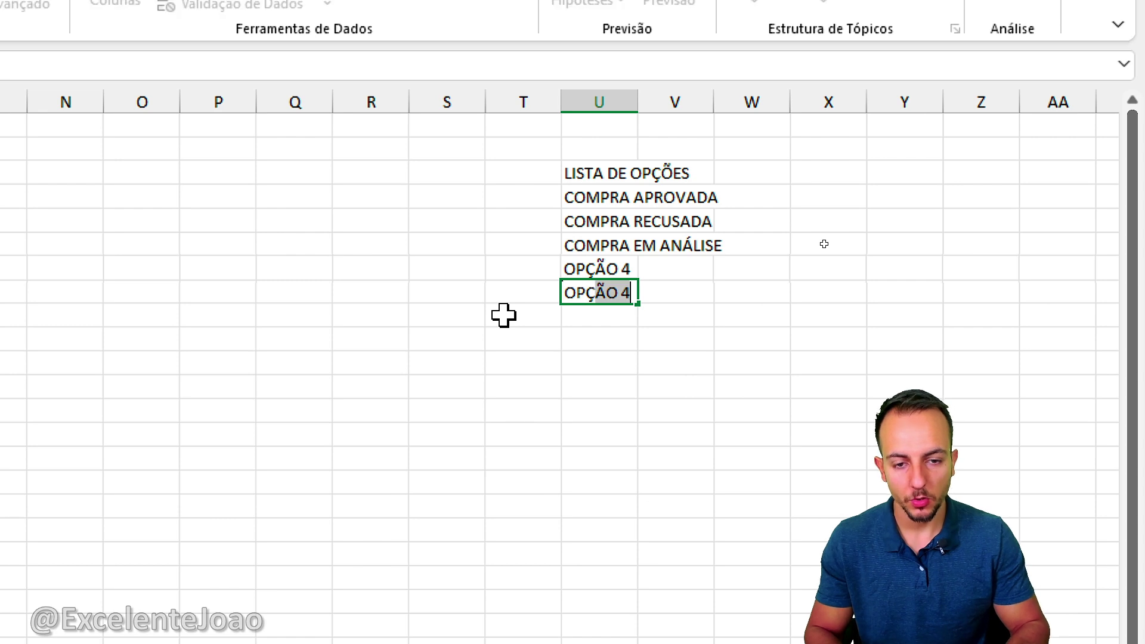
pyautogui.write('ÃO 5')
pyautogui.press('Return')
# Step: Add COMPRA DIVERGENTE, COMPRA BLABLBAL and COMPLRA 123 to the options list in cells U9 to U11
pyautogui.write('COMPRA DI')
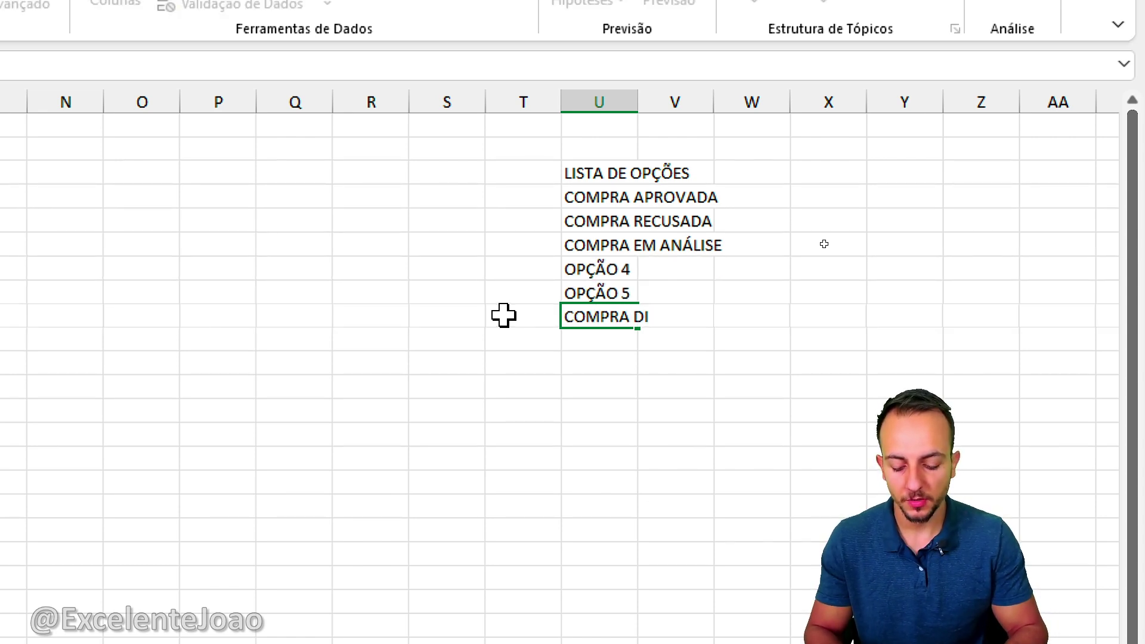
pyautogui.write('VERGENTE')
pyautogui.press('Return')
pyautogui.write('COMPRA BLABLBAL')
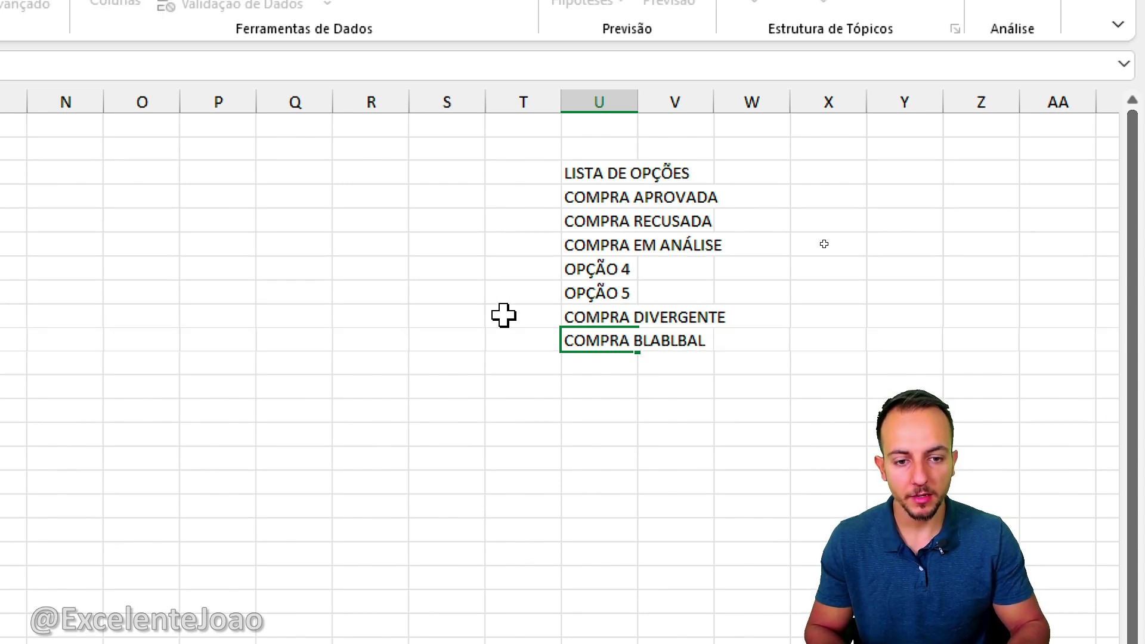
pyautogui.press('Return')
pyautogui.write('COM')
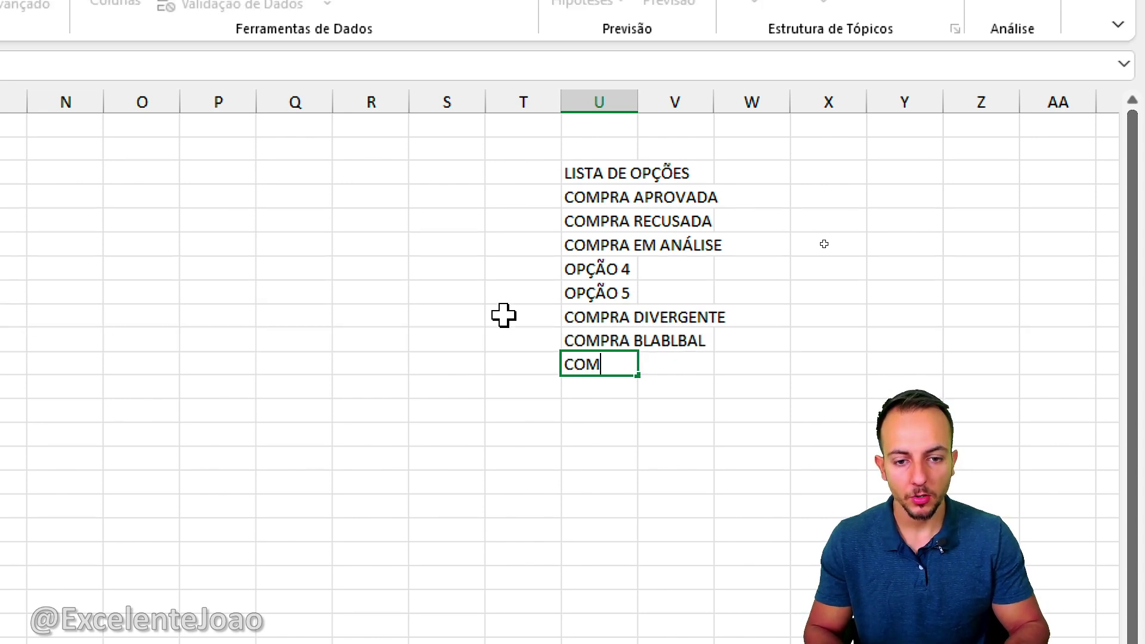
pyautogui.write('PLRA 123')
pyautogui.press('Return')
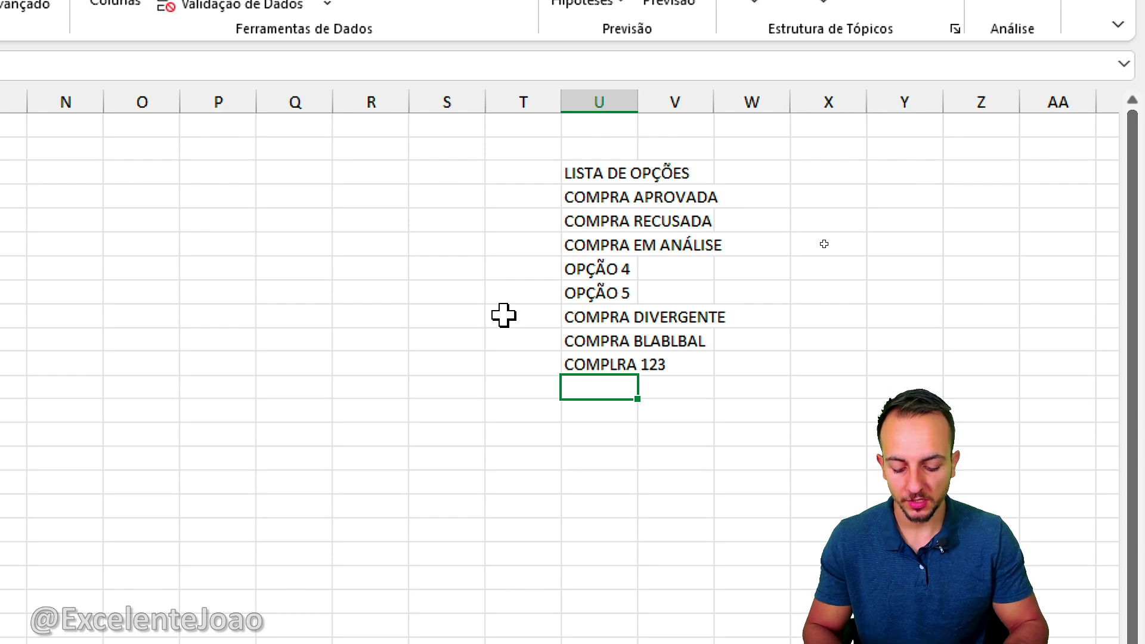
# Step: Extend the options list with ABC 123321, BANANA, MAÇA and KIWI in cells U12 to U15
pyautogui.write('ABC 123321')
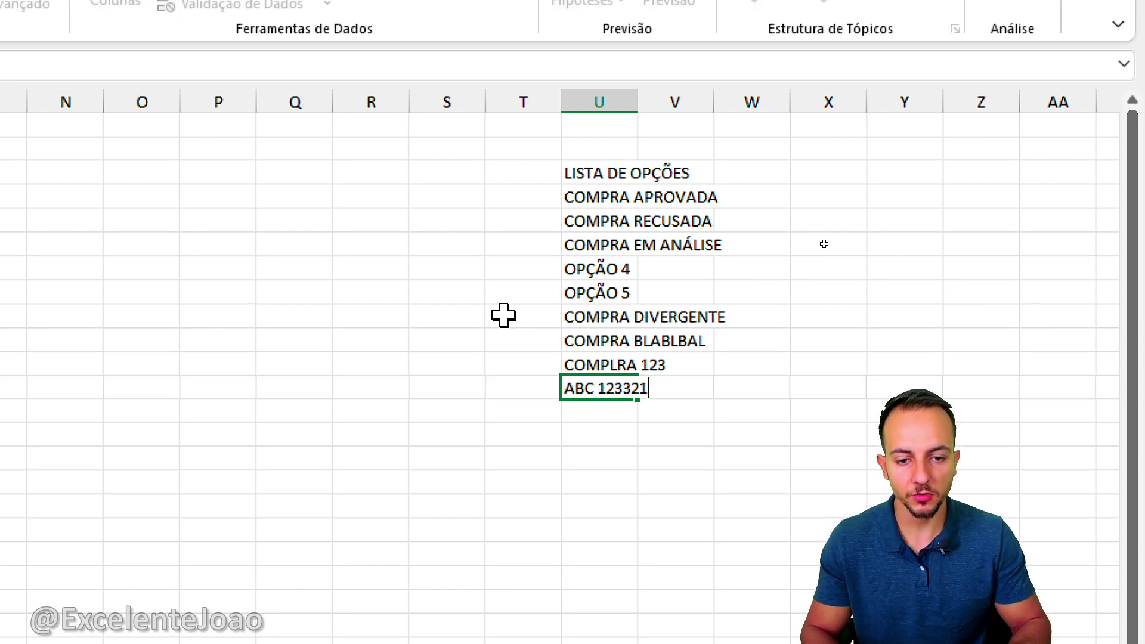
pyautogui.press('Return')
pyautogui.write('BANANA')
pyautogui.press('Return')
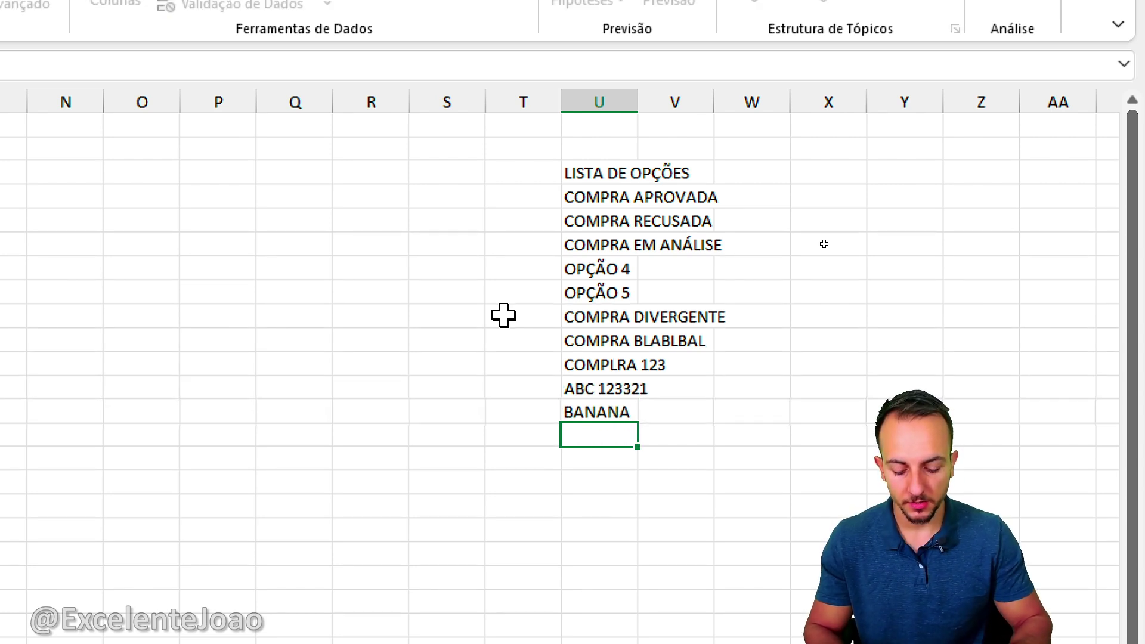
pyautogui.write('MAÇA')
pyautogui.press('Return')
pyautogui.write('KIWI')
pyautogui.press('Return')
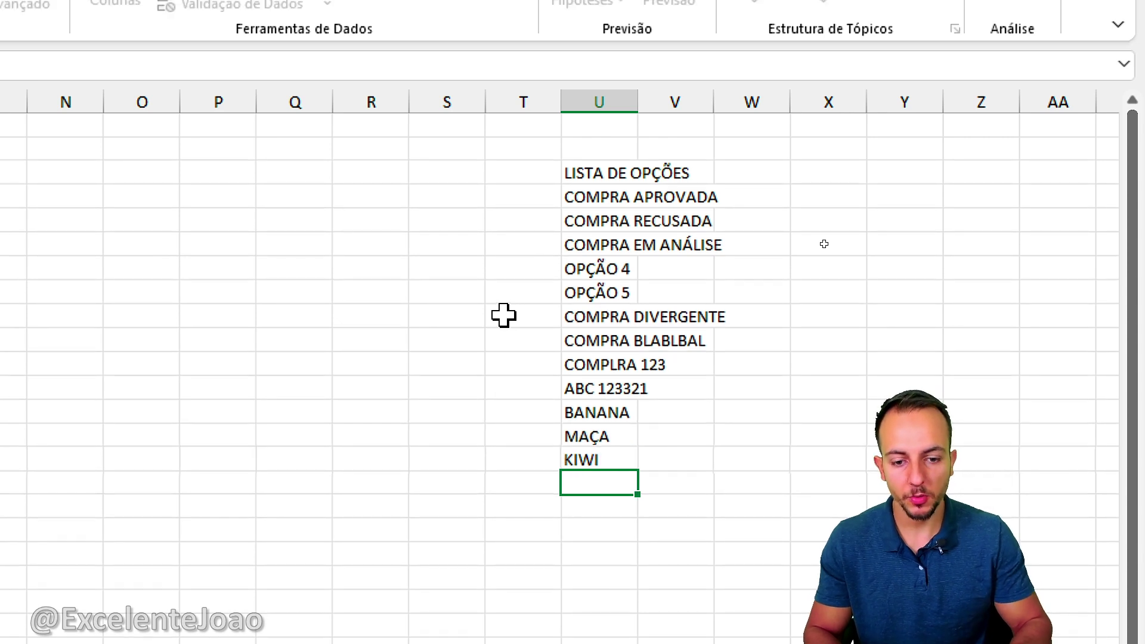
pyautogui.moveTo(616, 190); pyautogui.dragTo(615, 460)
pyautogui.click(610, 321)
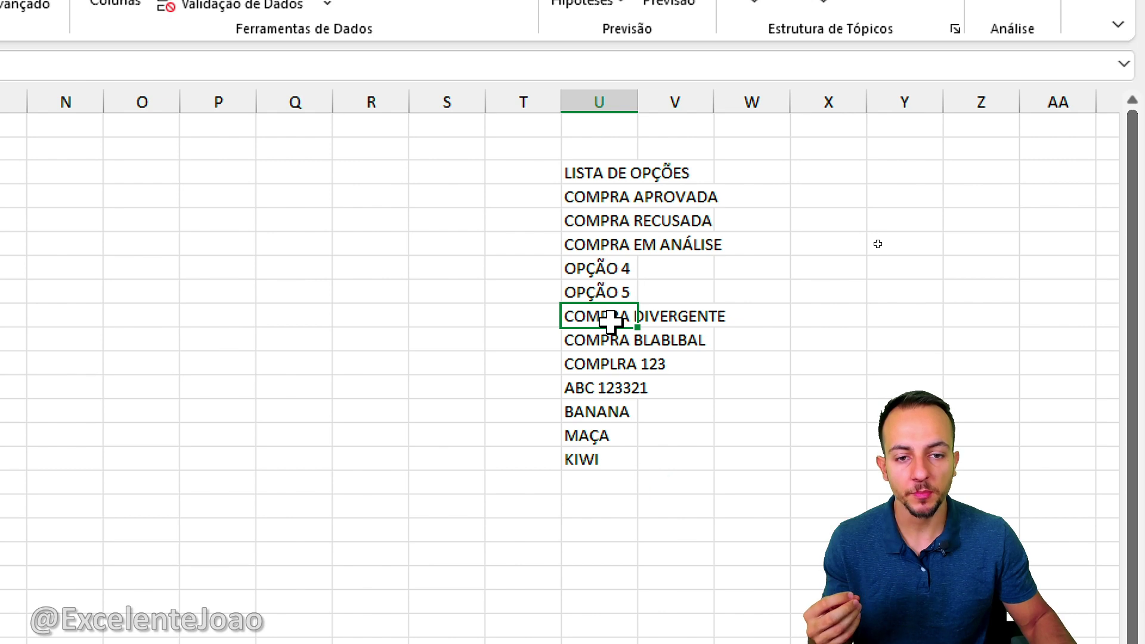
pyautogui.moveTo(621, 205); pyautogui.dragTo(604, 449)
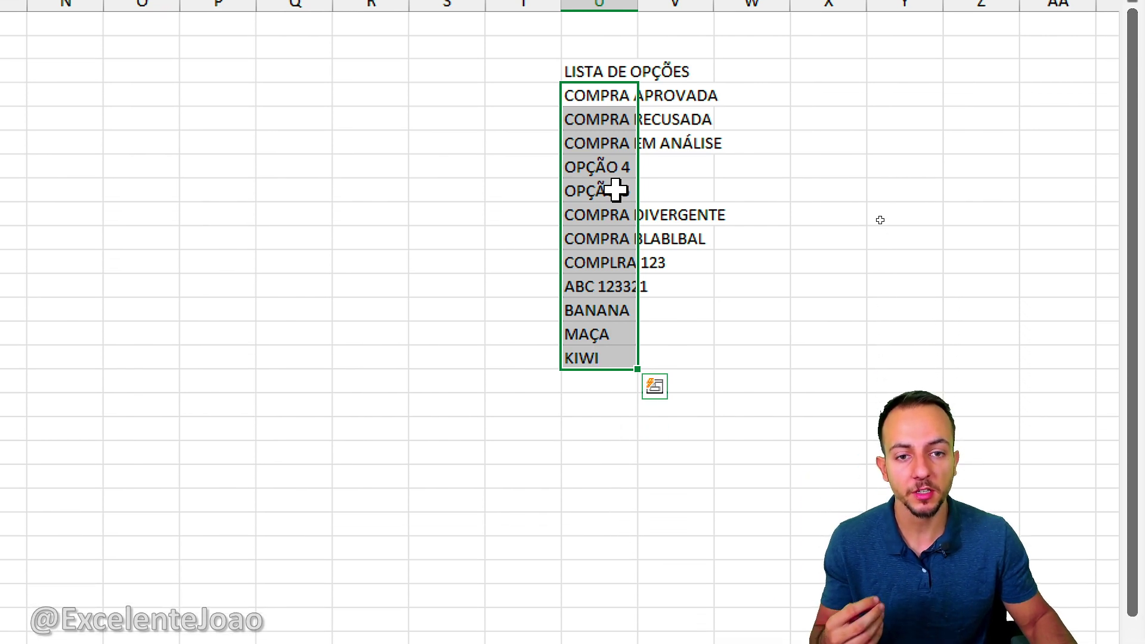
pyautogui.moveTo(609, 97); pyautogui.dragTo(616, 450)
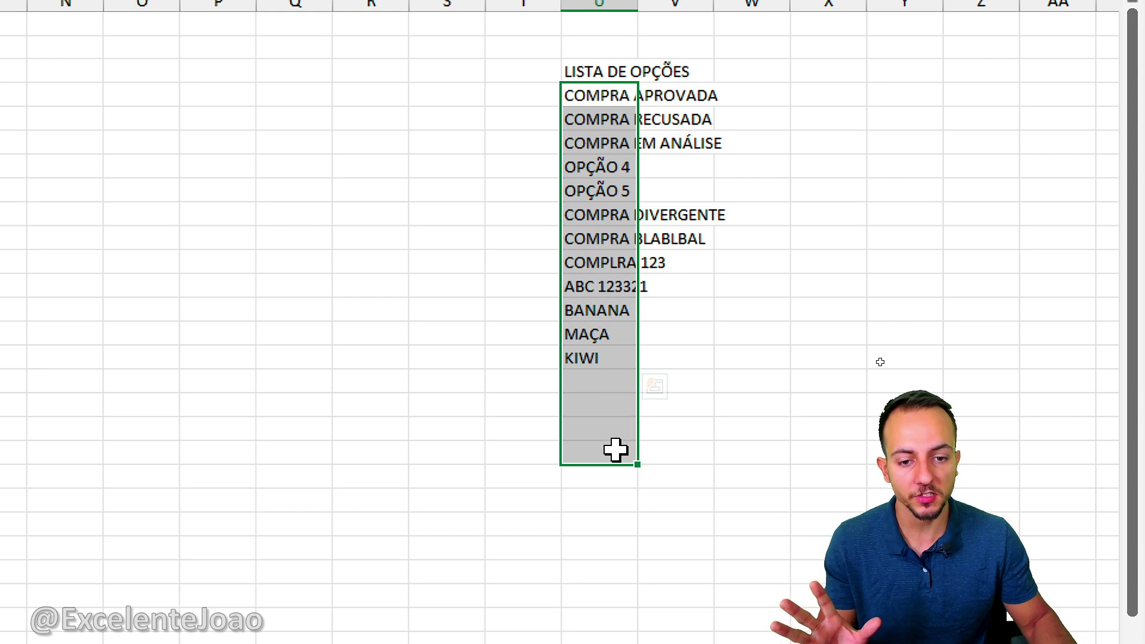
pyautogui.moveTo(611, 382); pyautogui.dragTo(622, 617)
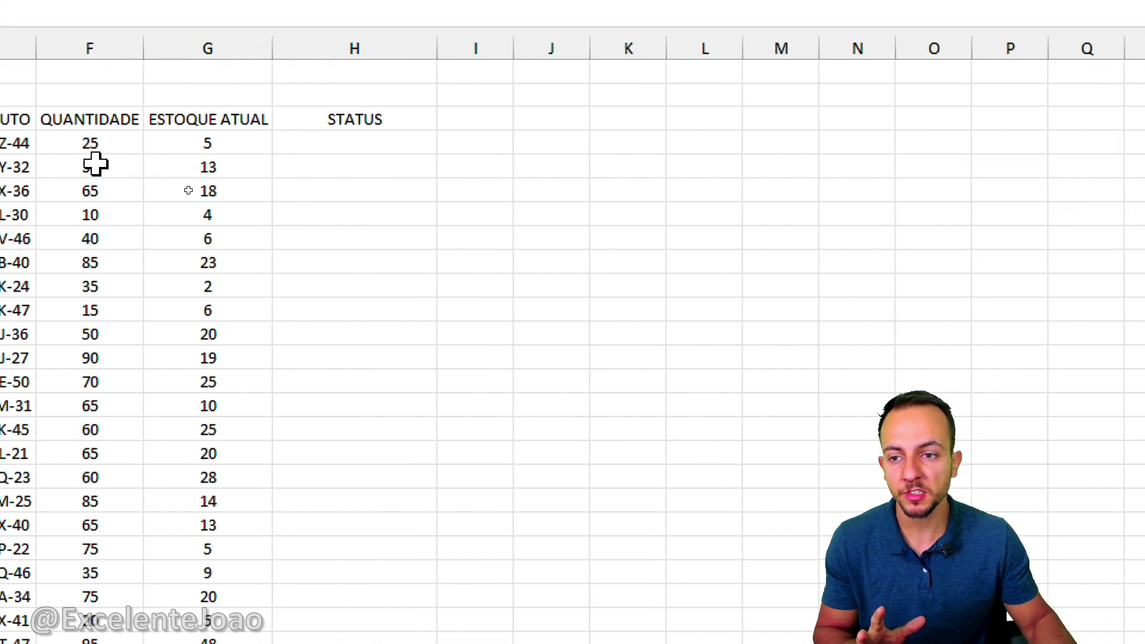
# Step: Select the STATUS cells from H4 down the table and set their data validation criterion to Lista
pyautogui.moveTo(361, 147); pyautogui.dragTo(381, 643)
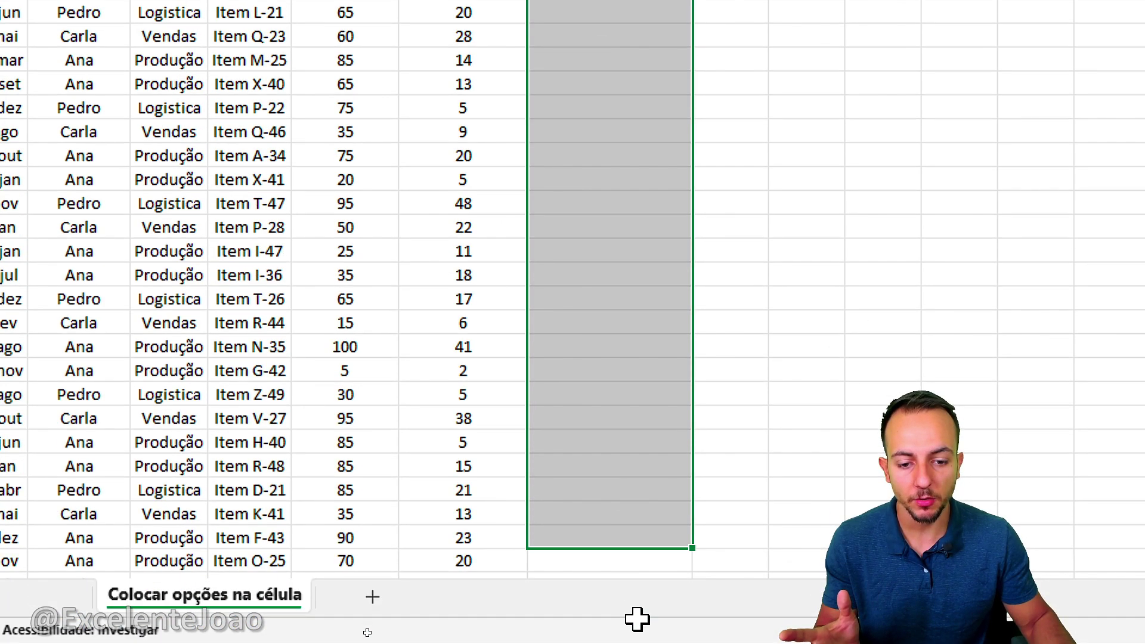
pyautogui.moveTo(637, 619); pyautogui.dragTo(601, 532)
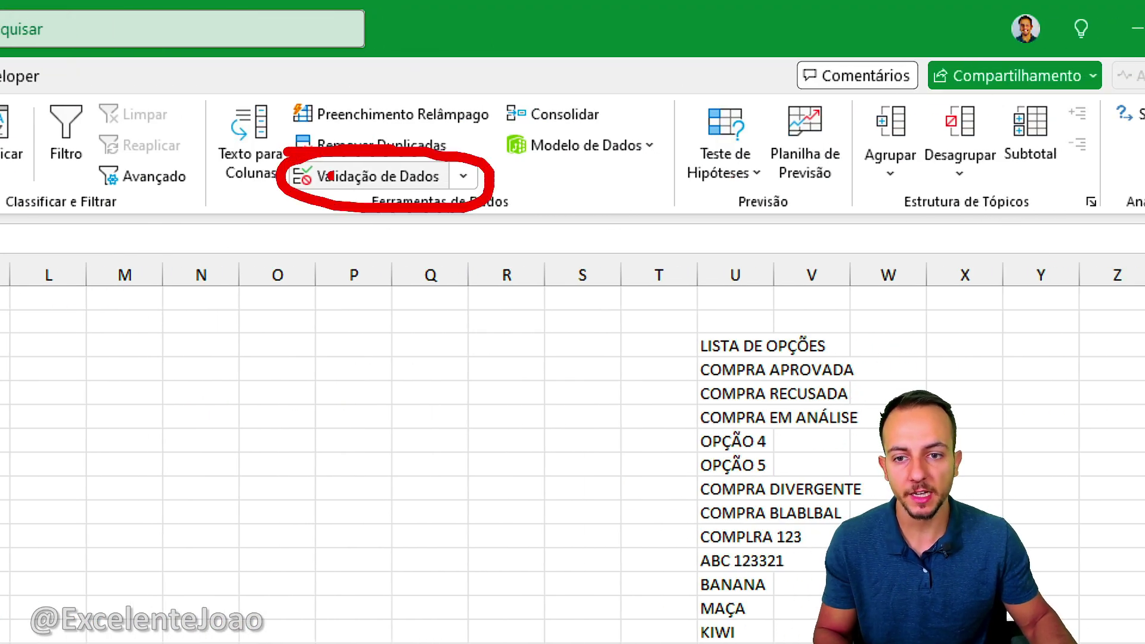
pyautogui.click(330, 174)
pyautogui.click(373, 208)
pyautogui.click(286, 225)
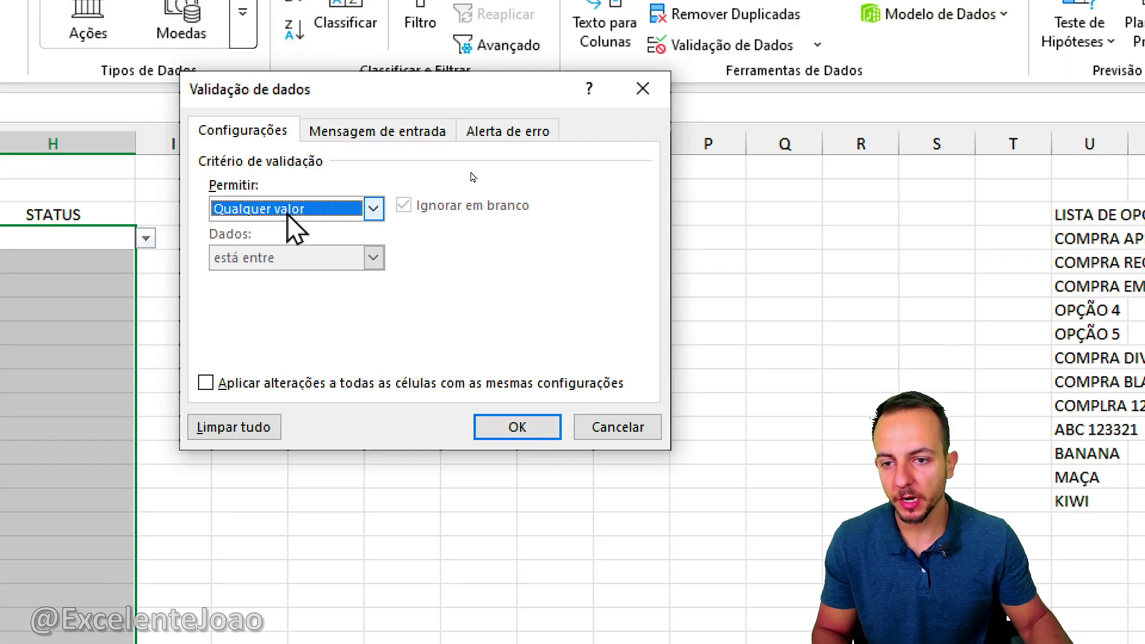
pyautogui.click(289, 214)
pyautogui.click(292, 277)
pyautogui.click(297, 215)
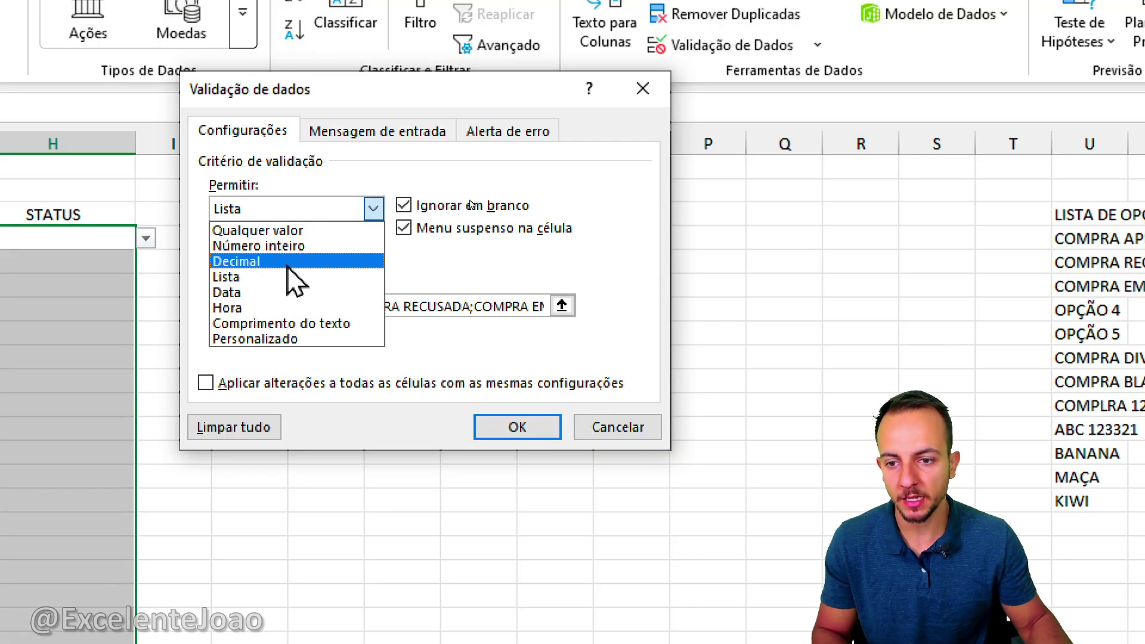
pyautogui.click(289, 277)
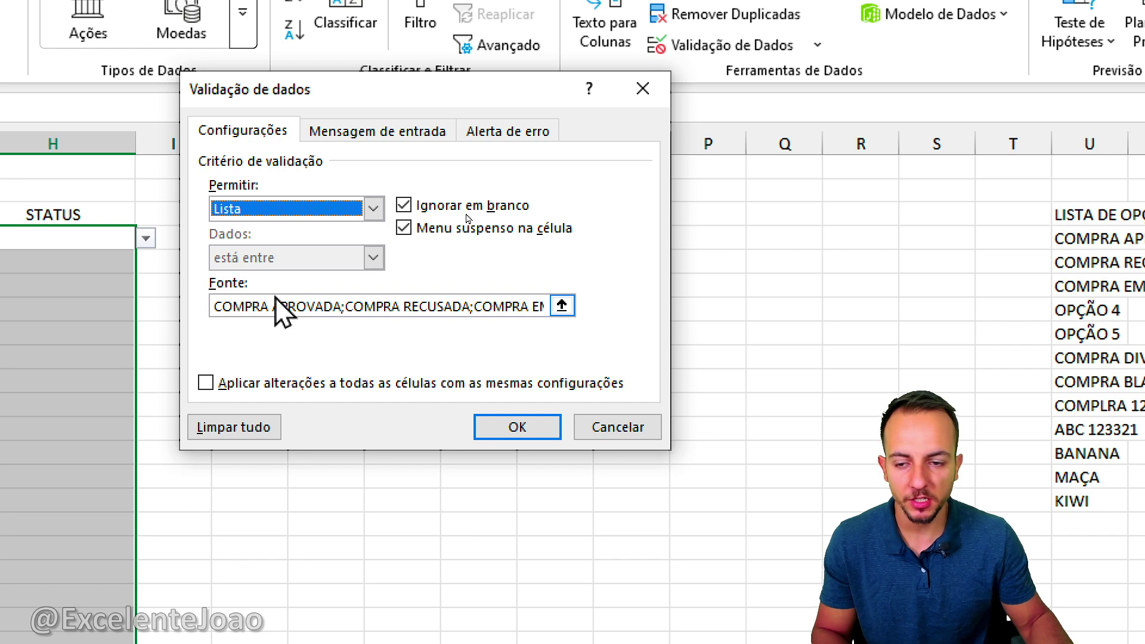
# Step: Clear the typed purchase options from the validation list's source (Fonte)
pyautogui.click(236, 307)
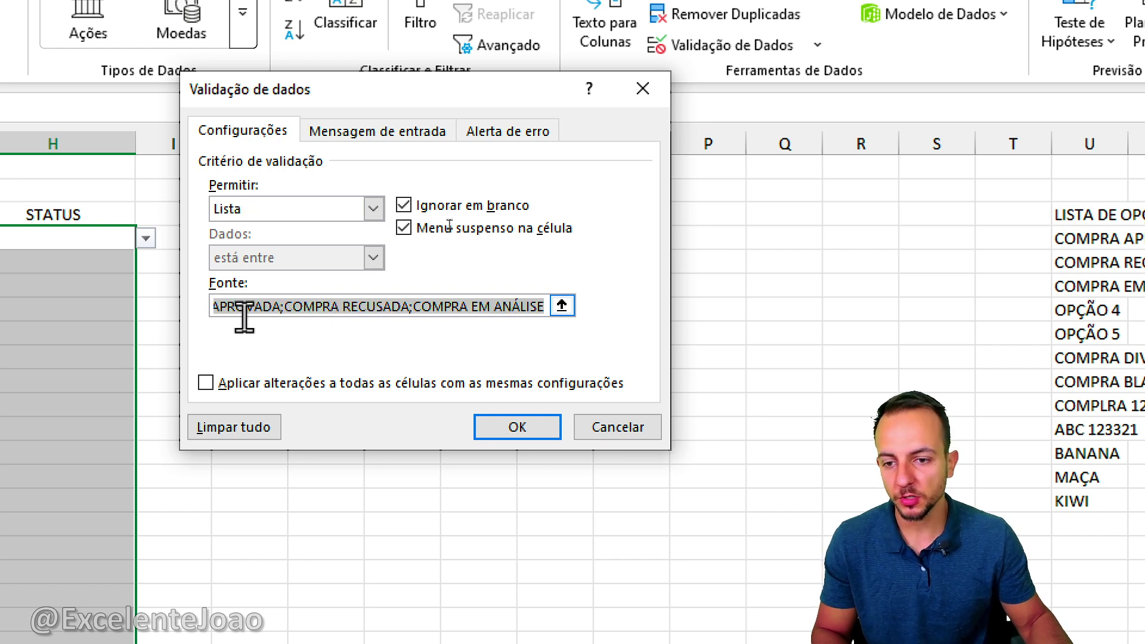
pyautogui.moveTo(263, 308); pyautogui.dragTo(685, 319)
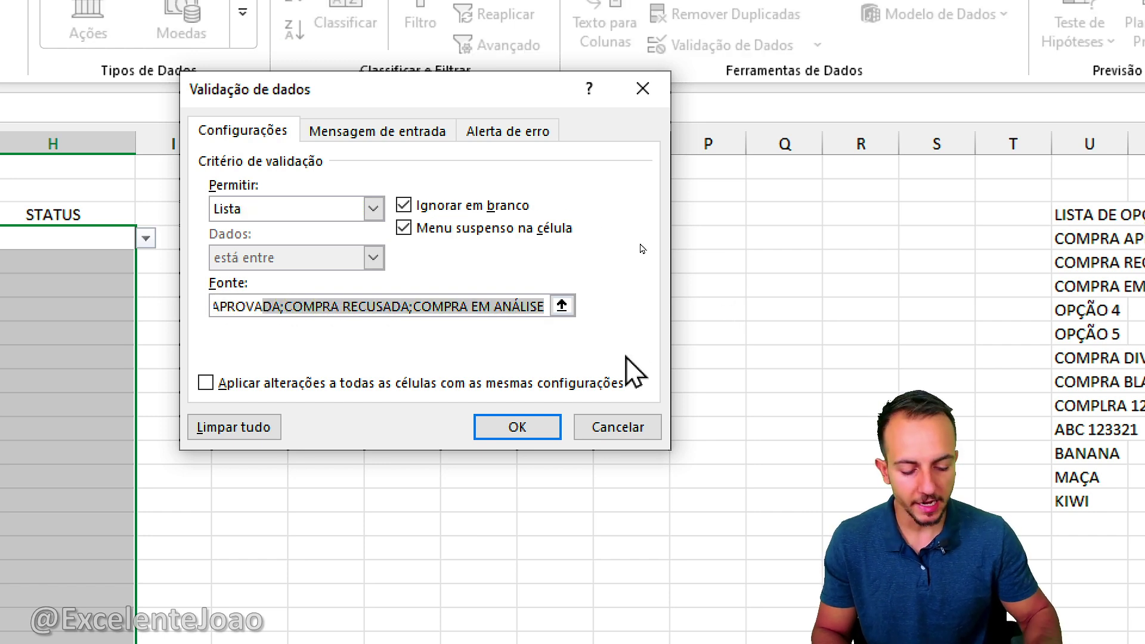
pyautogui.press('BackSpace')
pyautogui.moveTo(266, 307); pyautogui.dragTo(158, 296)
pyautogui.press('BackSpace')
pyautogui.moveTo(366, 276)
pyautogui.mouseDown()
pyautogui.moveTo(287, 334)
pyautogui.moveTo(271, 268)
pyautogui.mouseUp()
pyautogui.moveTo(558, 264)
pyautogui.mouseDown()
pyautogui.moveTo(525, 331)
pyautogui.moveTo(502, 340)
pyautogui.mouseUp()
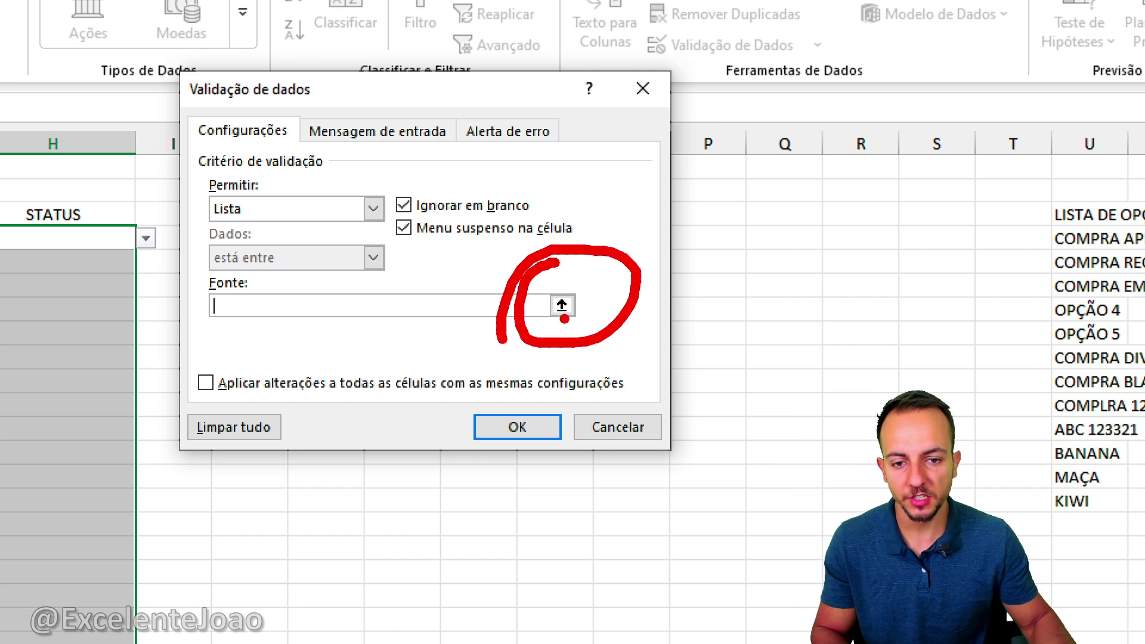
# Step: Set the validation source to the range =$U$4:$U$22, including spare blank cells below the options, and apply the validation
pyautogui.click(562, 306)
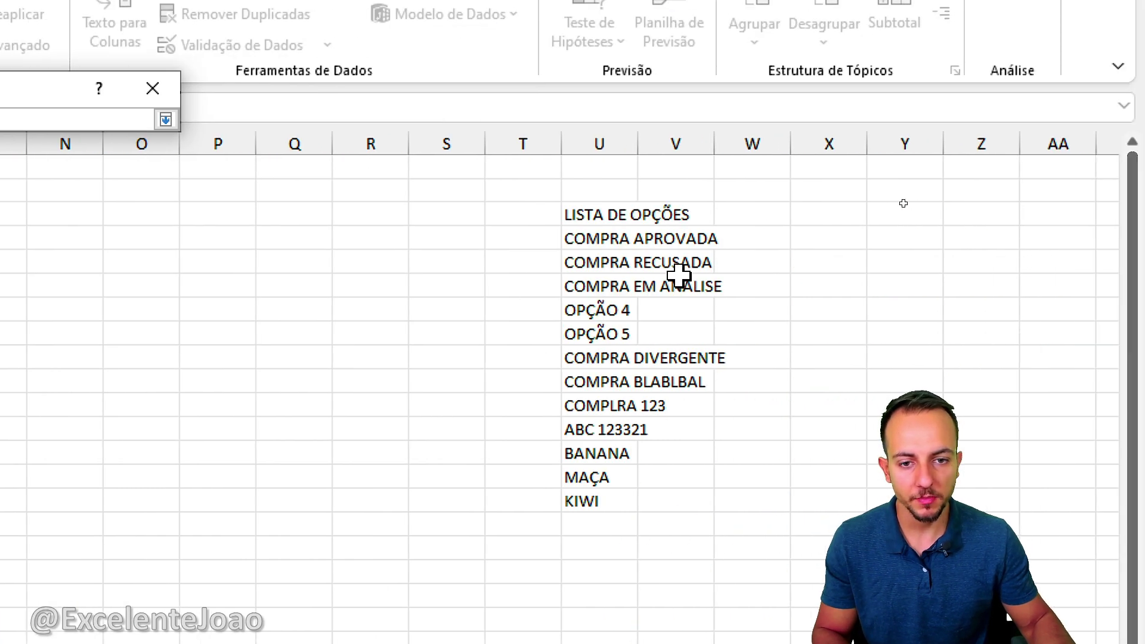
pyautogui.moveTo(587, 243); pyautogui.dragTo(581, 502)
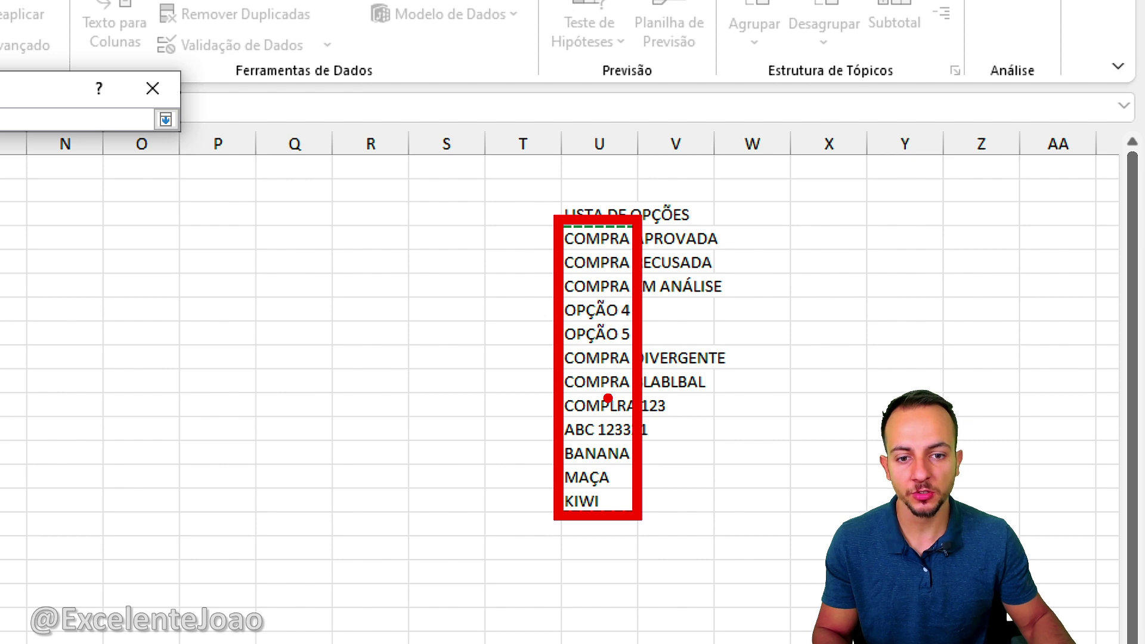
pyautogui.moveTo(590, 240); pyautogui.dragTo(606, 643)
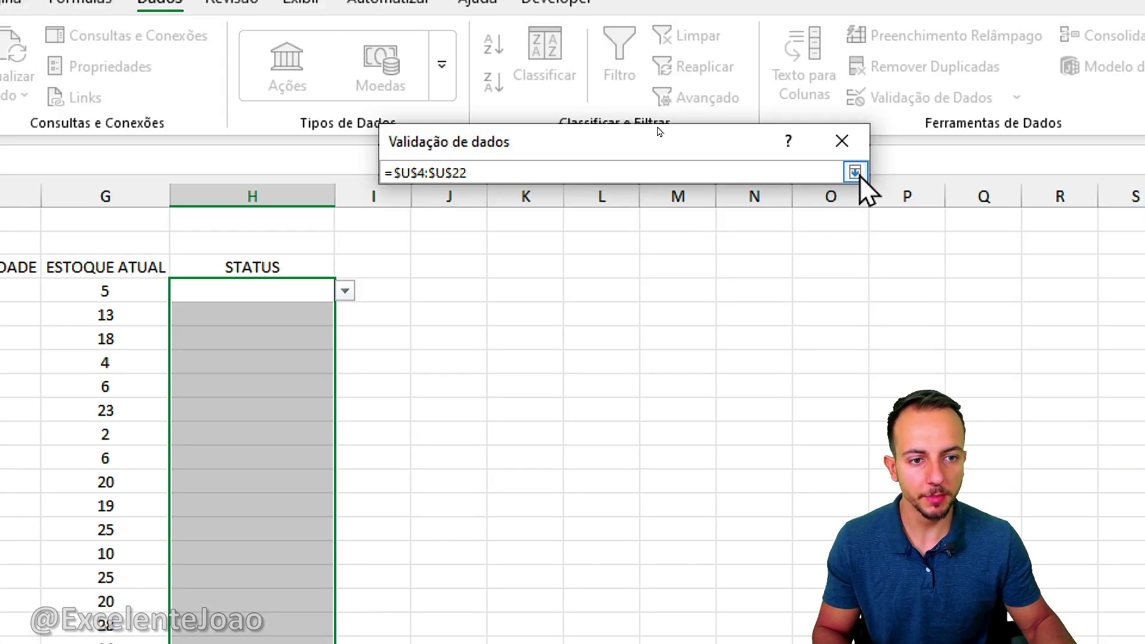
pyautogui.click(860, 171)
pyautogui.click(720, 482)
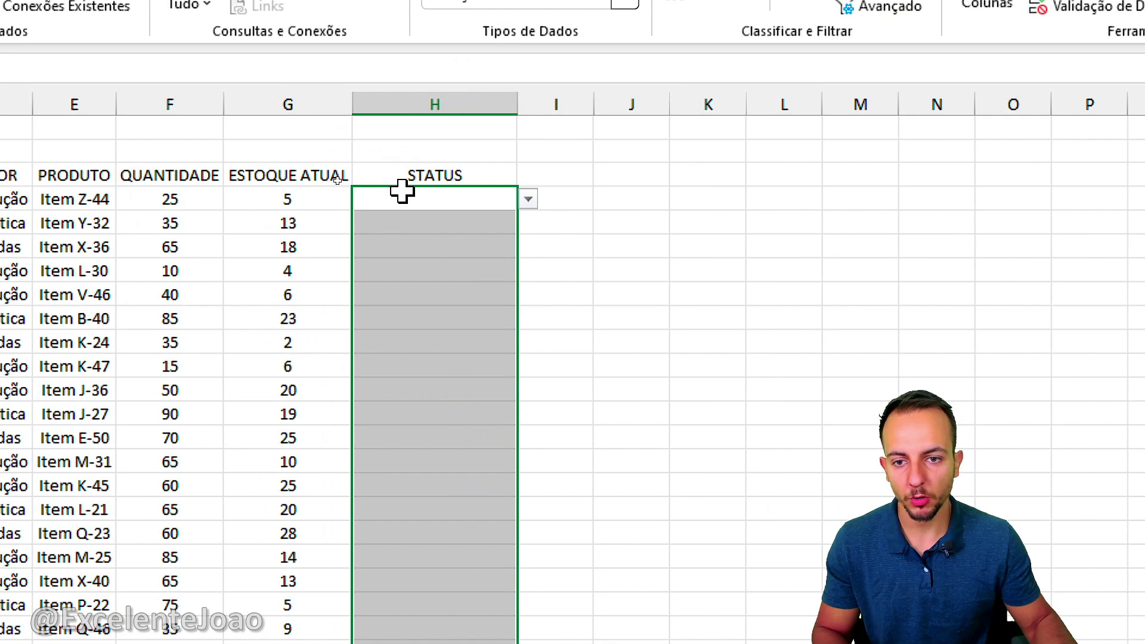
# Step: Choose OPÇÃO 5 from the drop-down list in STATUS cell H4
pyautogui.click(339, 183)
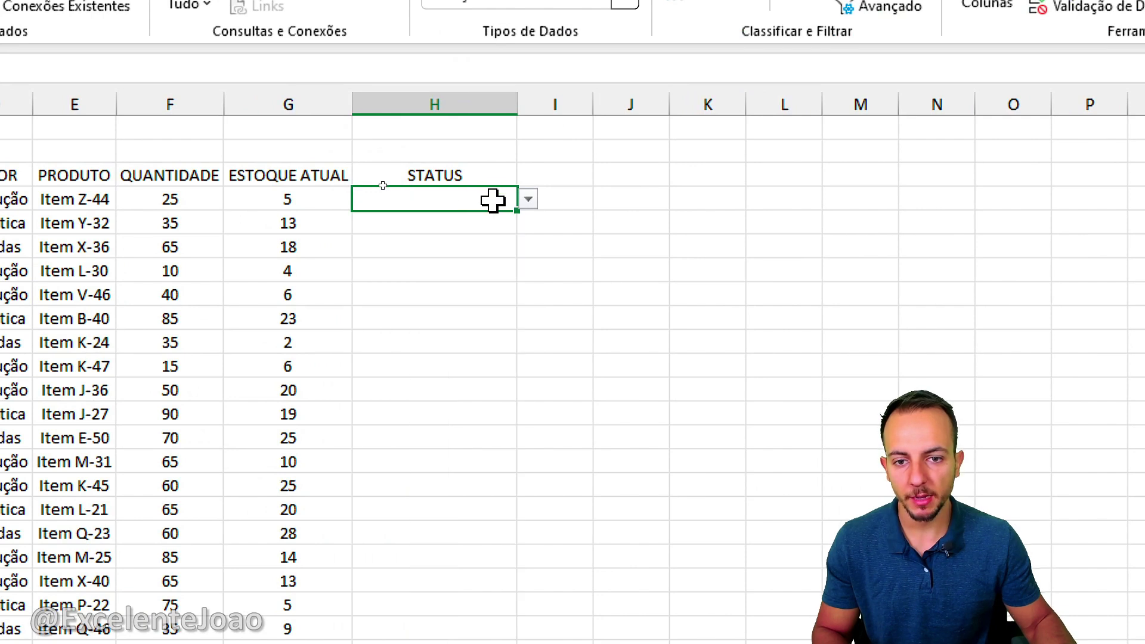
pyautogui.click(528, 200)
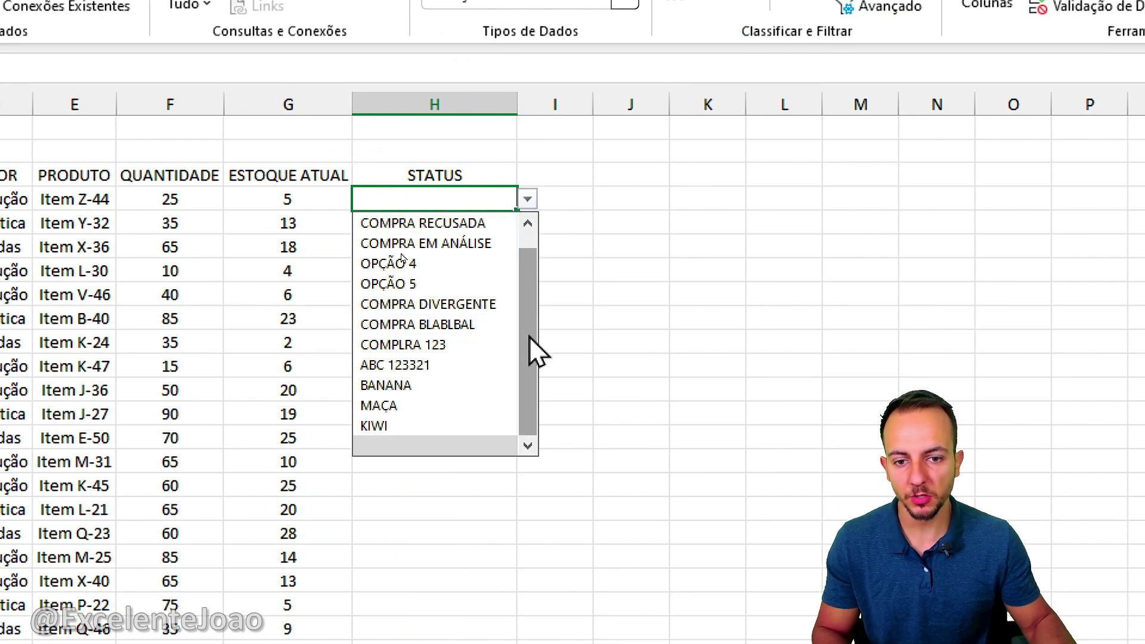
pyautogui.moveTo(529, 335); pyautogui.dragTo(523, 230)
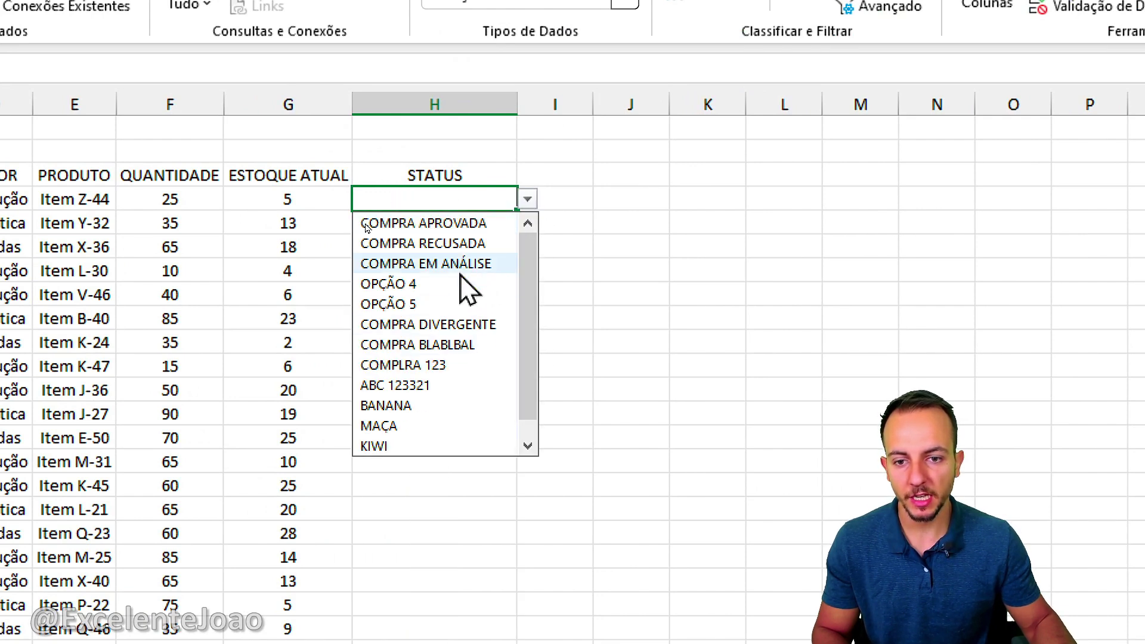
pyautogui.click(456, 303)
pyautogui.click(464, 317)
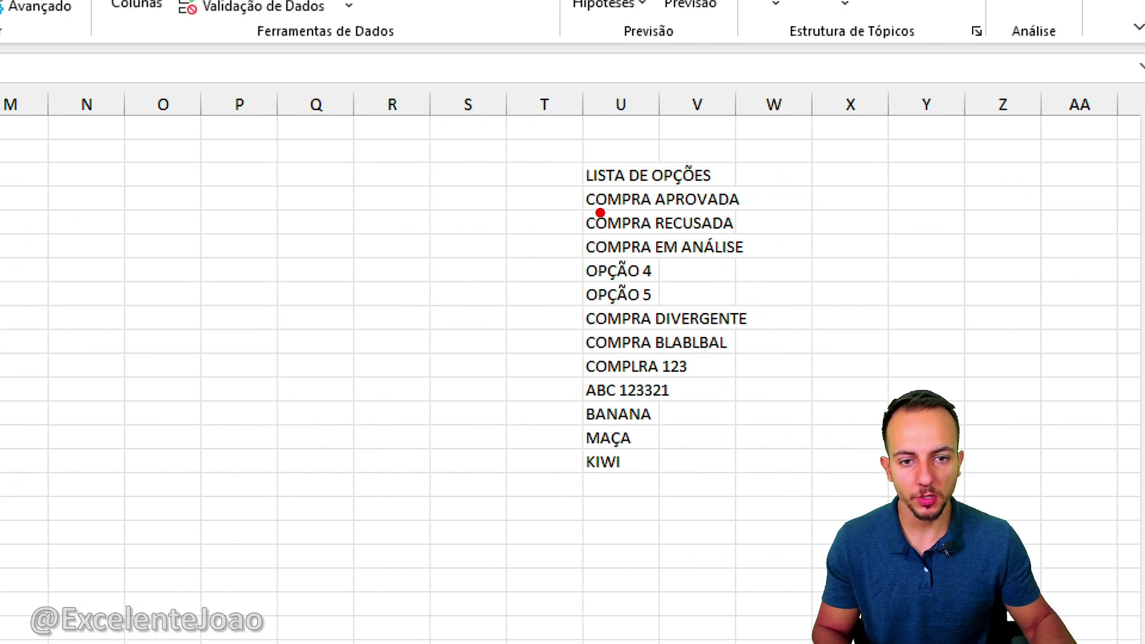
pyautogui.moveTo(562, 188)
pyautogui.mouseDown()
pyautogui.moveTo(506, 343)
pyautogui.moveTo(618, 564)
pyautogui.mouseUp()
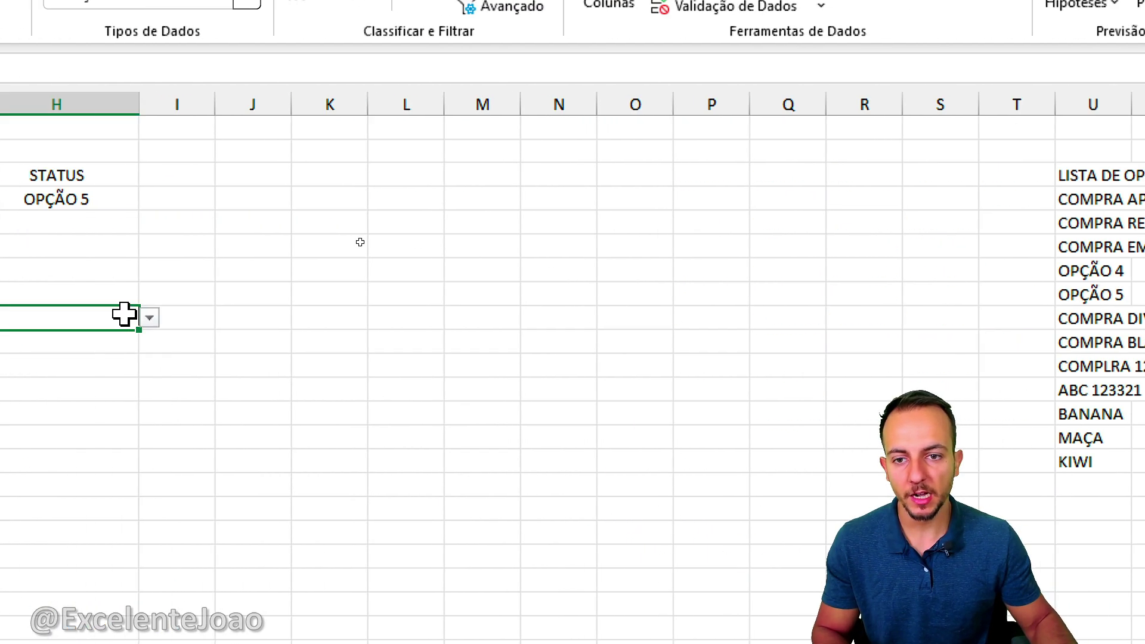
# Step: Examine the end of the drop-down list in cell H4 for blank entries, keeping the chosen option
pyautogui.click(506, 197)
pyautogui.click(556, 200)
pyautogui.scroll(-1, 555, 340)
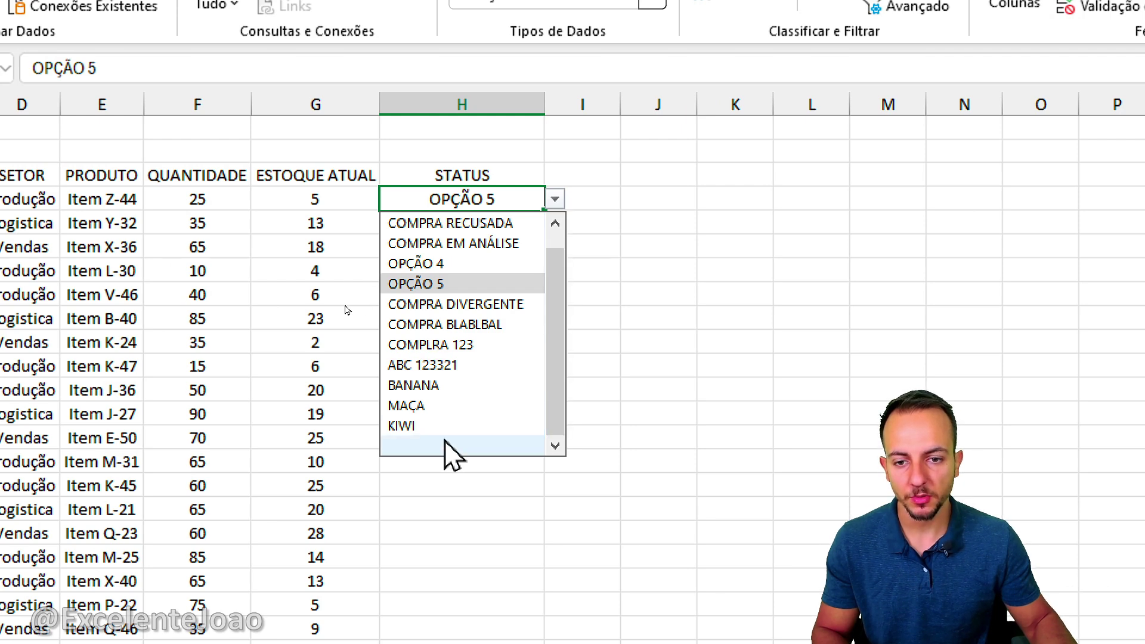
pyautogui.click(710, 317)
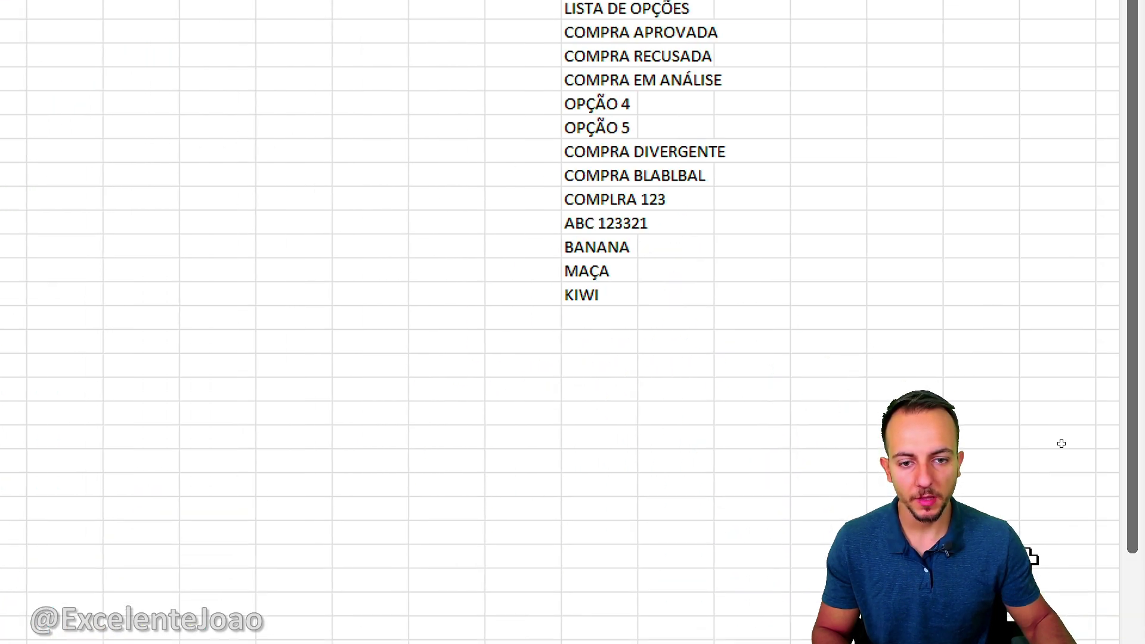
# Step: Add NOVA OPÇÃO in cell U16 and a person's first name in U17 below KIWI in the options list
pyautogui.click(618, 320)
pyautogui.write('NOVA OPÇÃO')
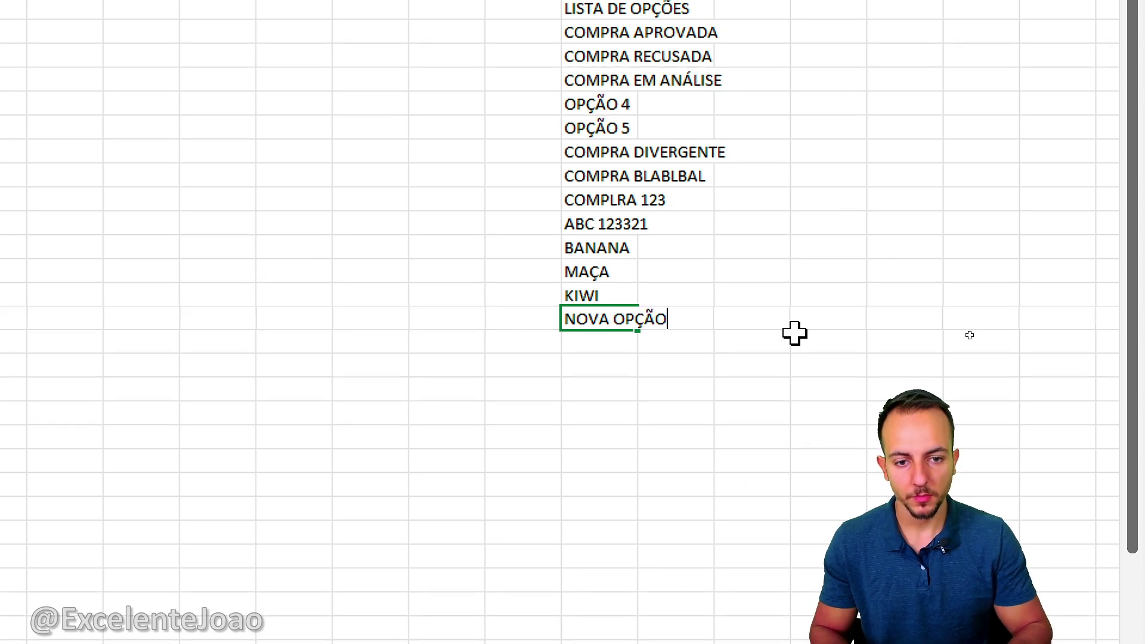
pyautogui.press('Return')
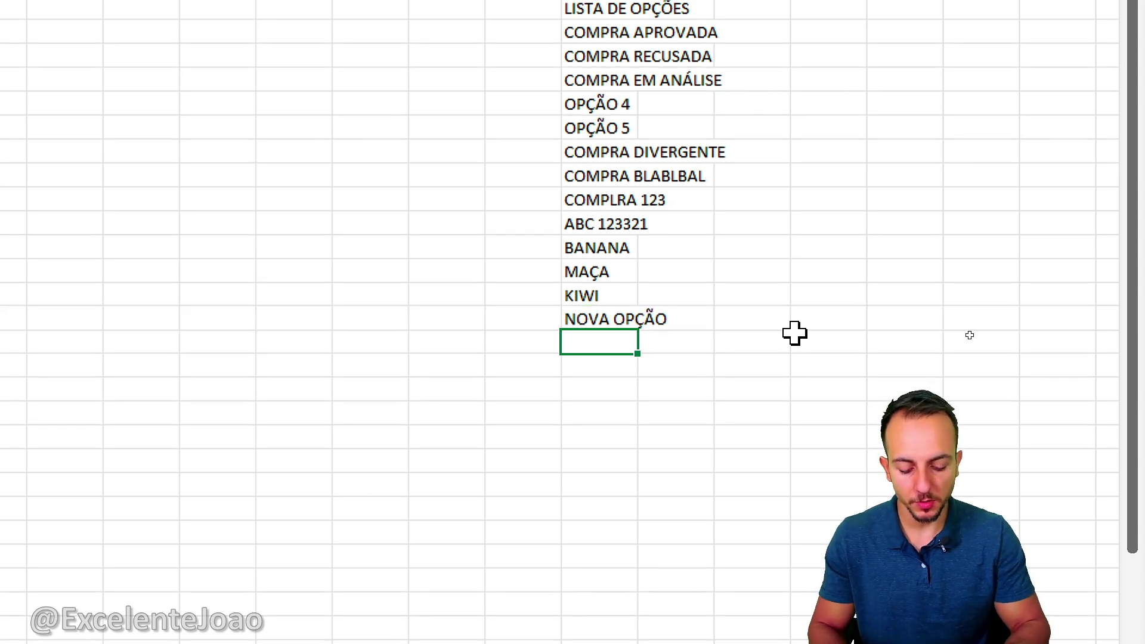
pyautogui.write('JOÃO')
pyautogui.press('Return')
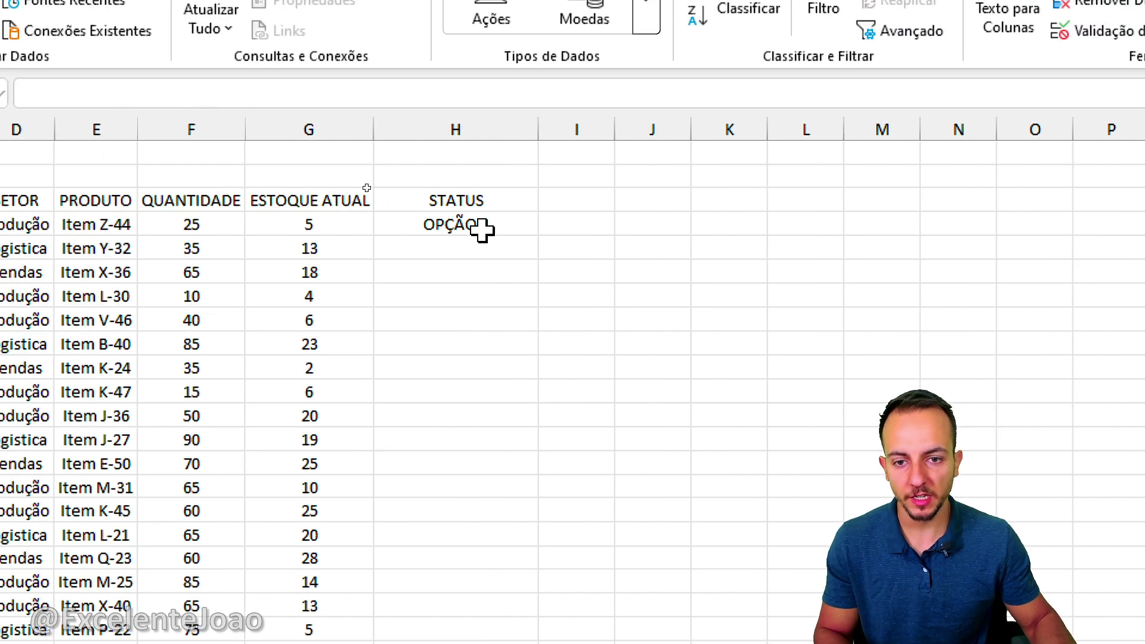
# Step: Check the drop-down list in STATUS cell H4 for the two newly added options
pyautogui.click(482, 229)
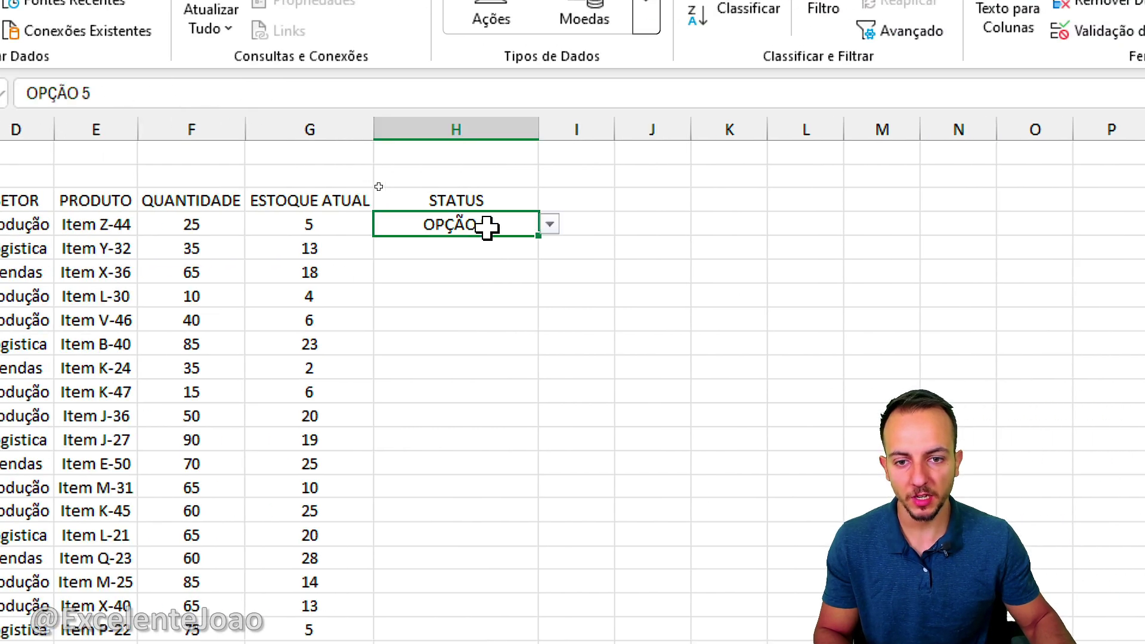
pyautogui.click(548, 224)
pyautogui.scroll(-1, 530, 428)
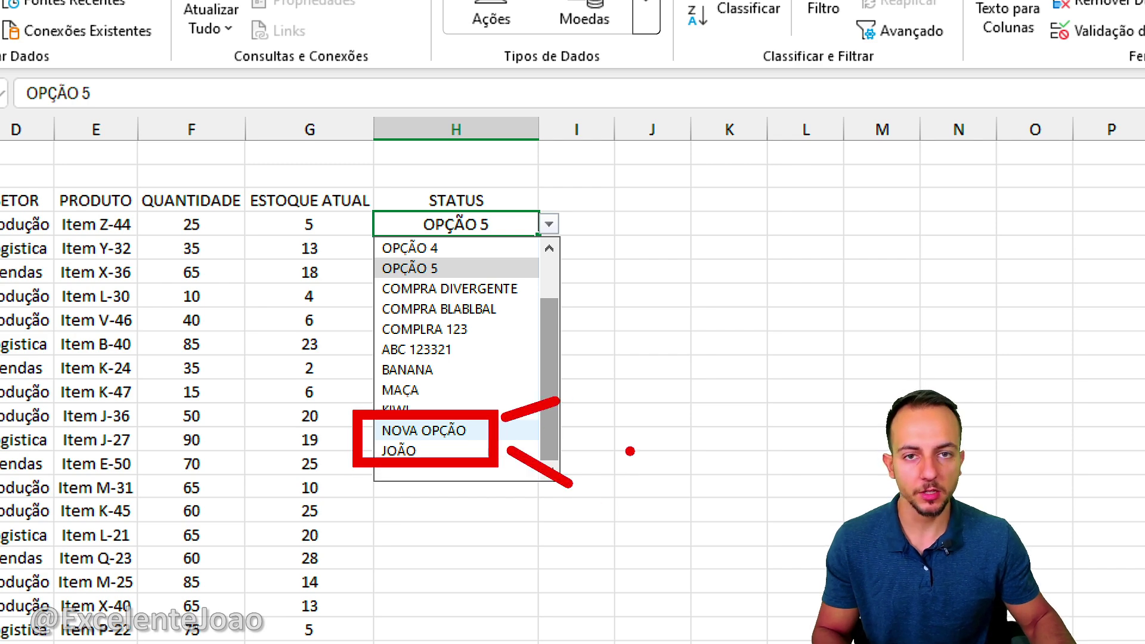
pyautogui.press('Escape')
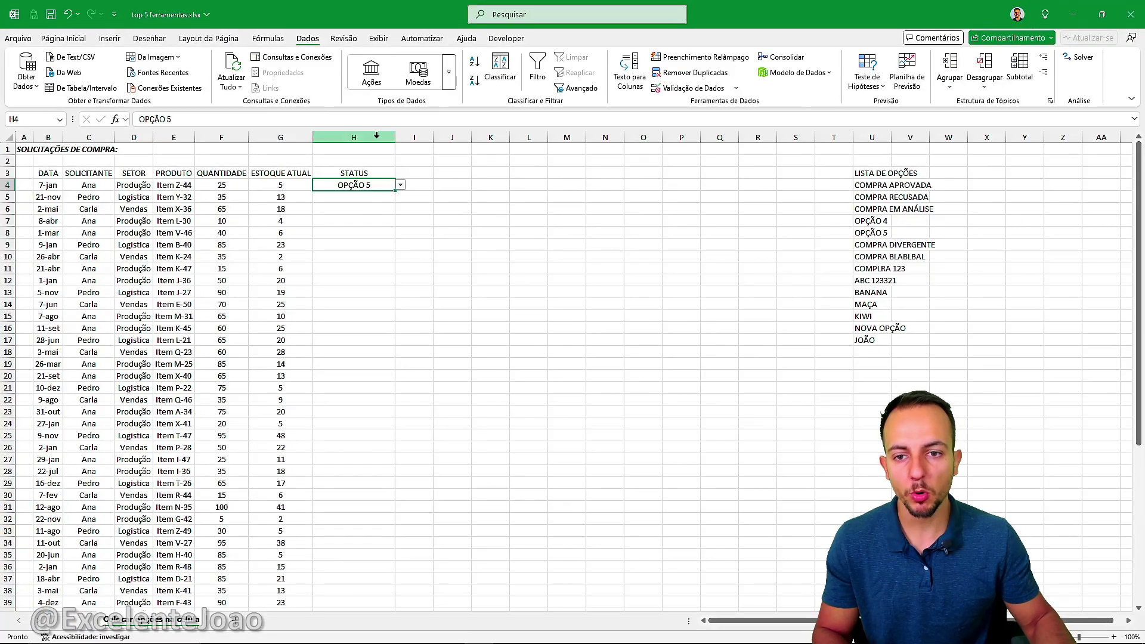
pyautogui.click(357, 134)
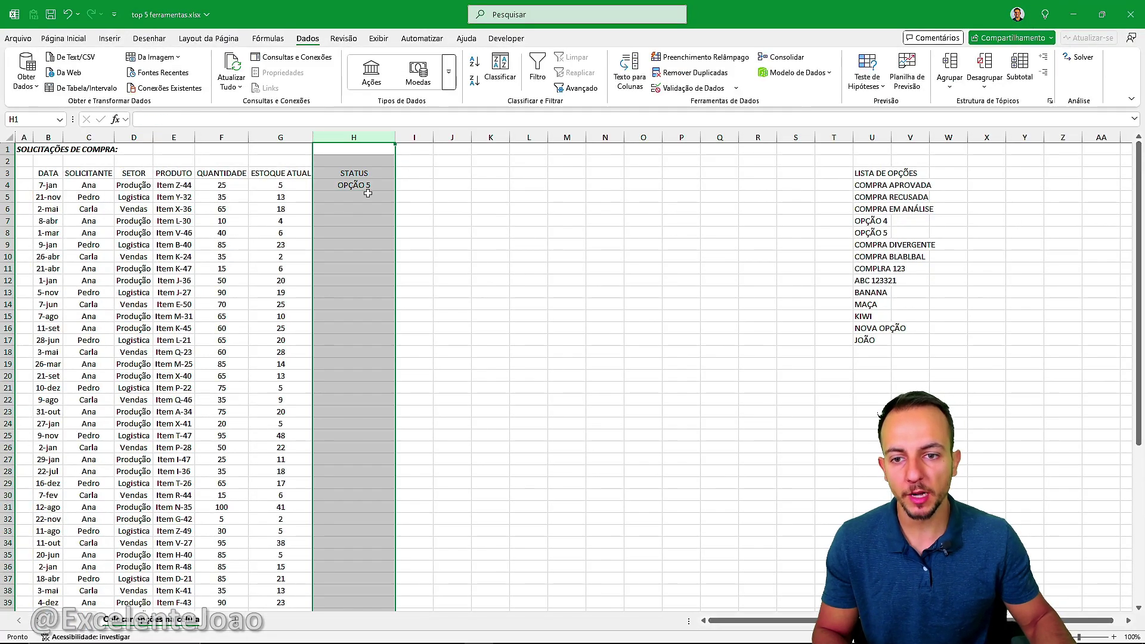
pyautogui.click(368, 196)
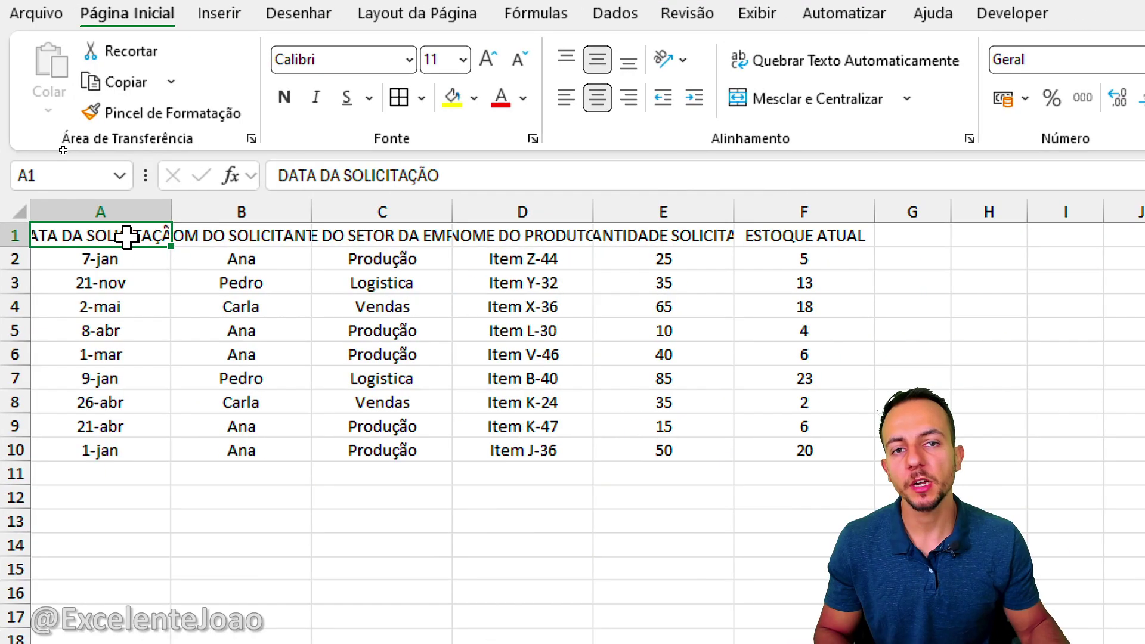
pyautogui.doubleClick(126, 233)
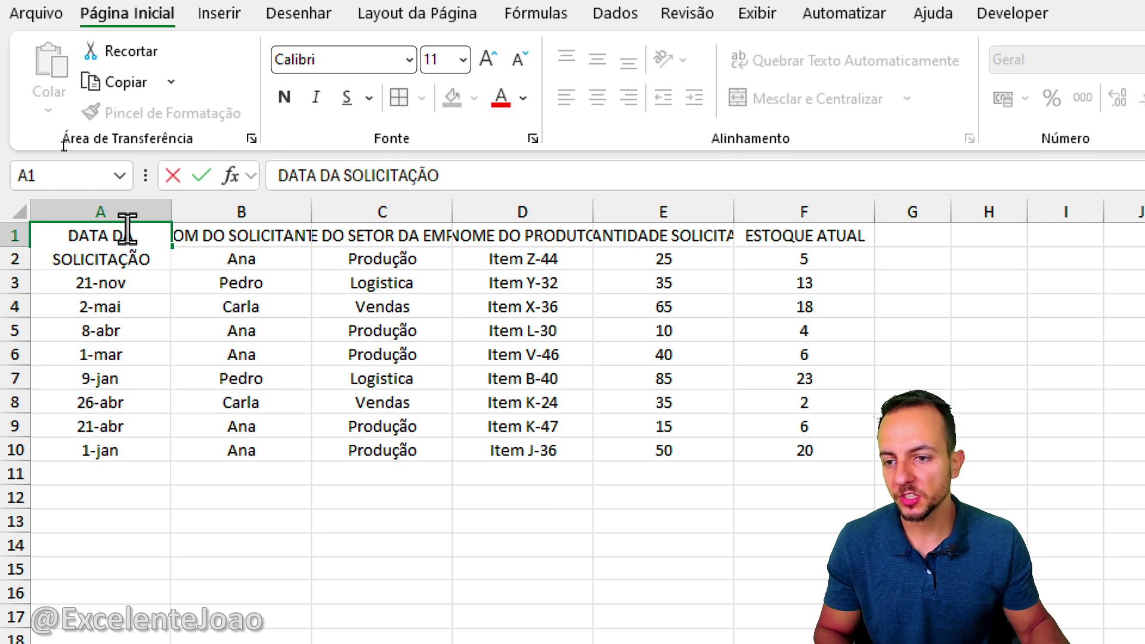
pyautogui.moveTo(160, 262); pyautogui.dragTo(222, 308)
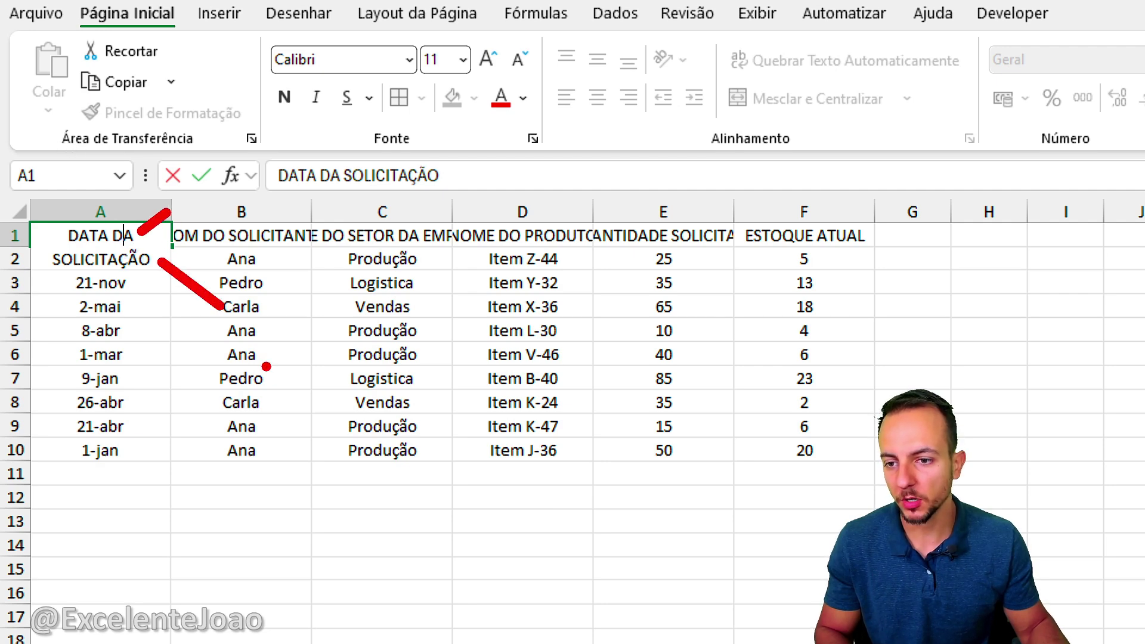
pyautogui.press('Escape')
pyautogui.press('Escape')
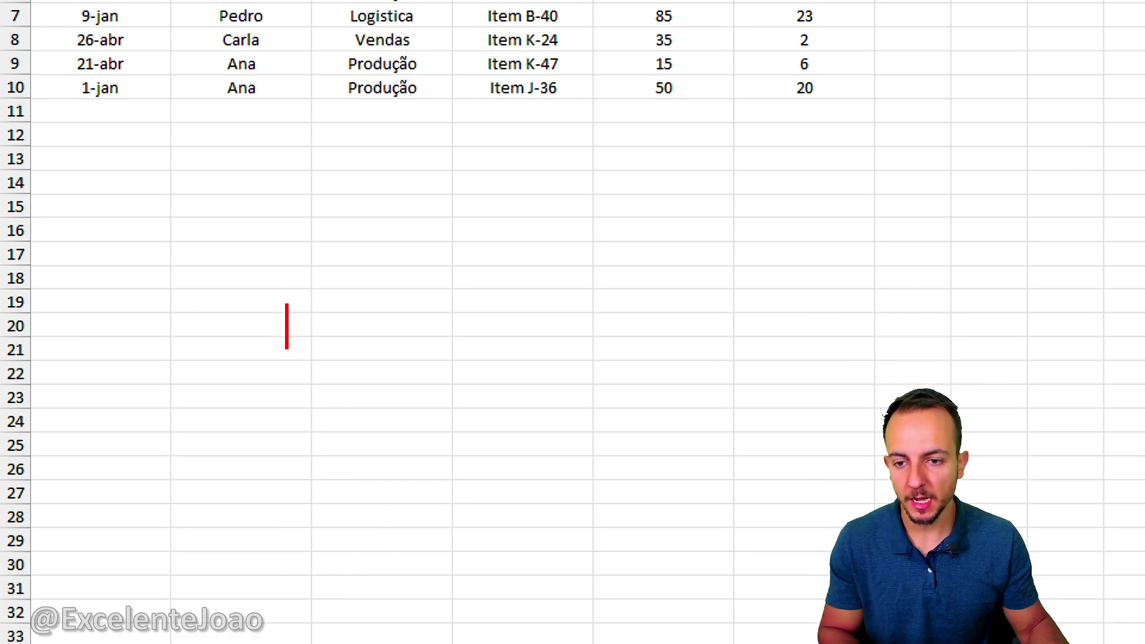
pyautogui.write('ALT   EN')
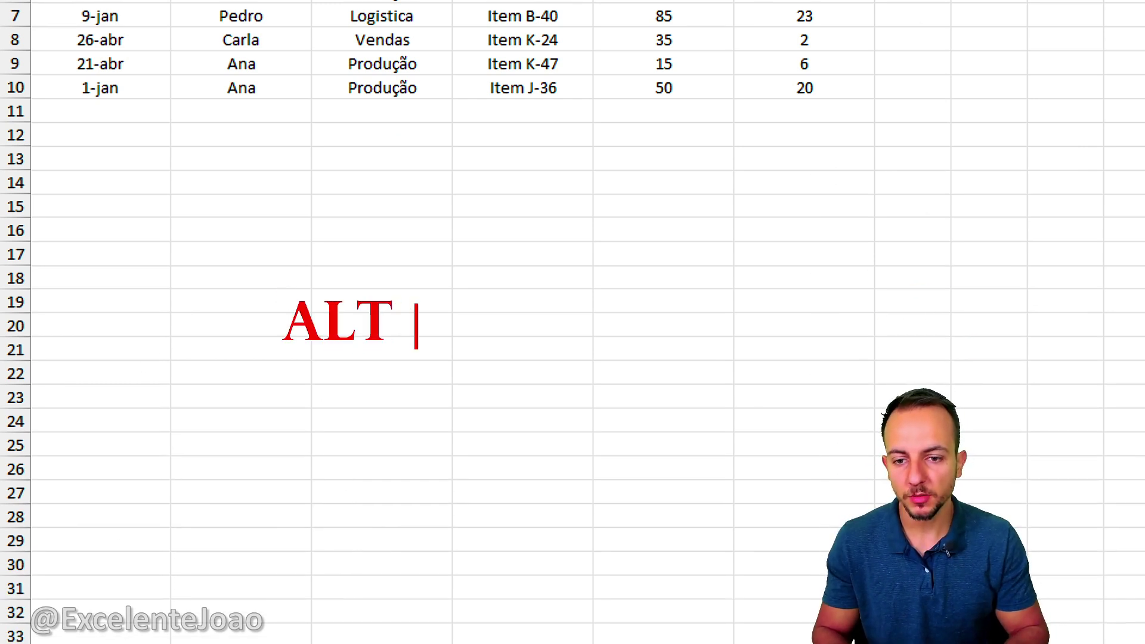
pyautogui.write('TER')
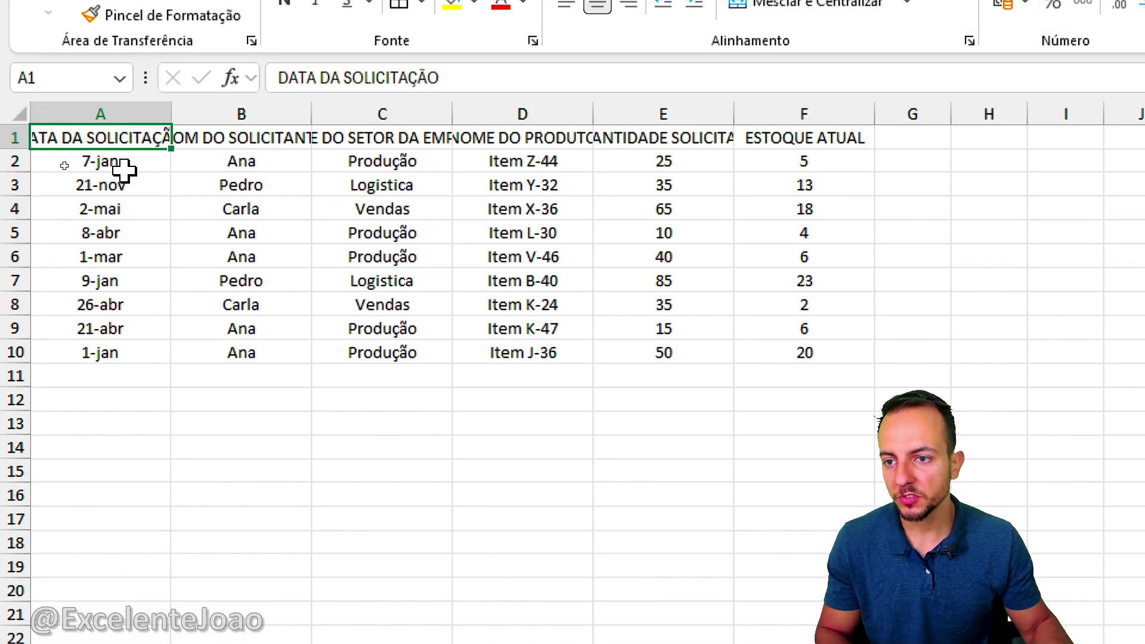
pyautogui.hotkey('ctrl', '2')
pyautogui.moveTo(81, 109)
pyautogui.mouseDown()
pyautogui.moveTo(168, 123)
pyautogui.moveTo(100, 97)
pyautogui.mouseUp()
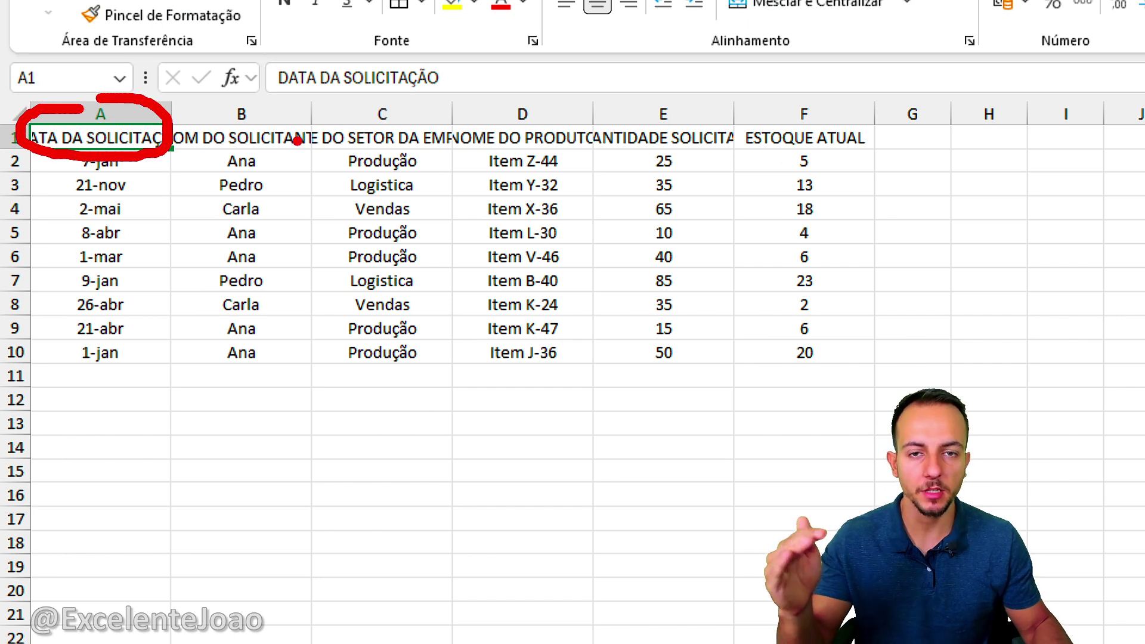
pyautogui.press('Escape')
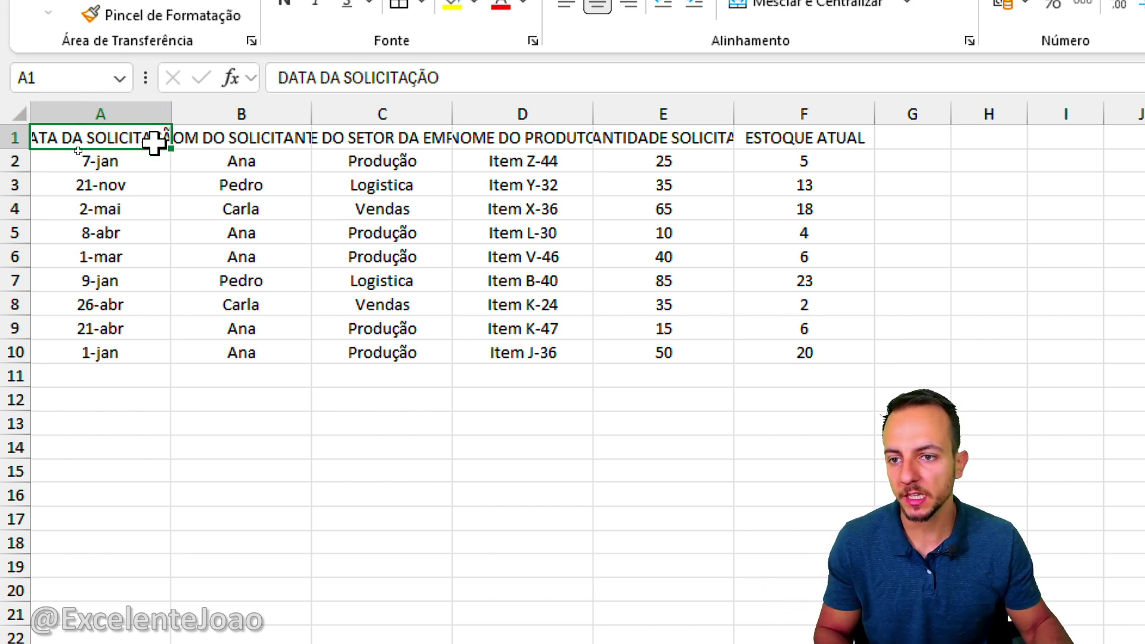
pyautogui.hotkey('ctrl', '2')
pyautogui.moveTo(28, 147)
pyautogui.mouseDown()
pyautogui.moveTo(139, 140)
pyautogui.moveTo(25, 126)
pyautogui.moveTo(158, 134)
pyautogui.mouseUp()
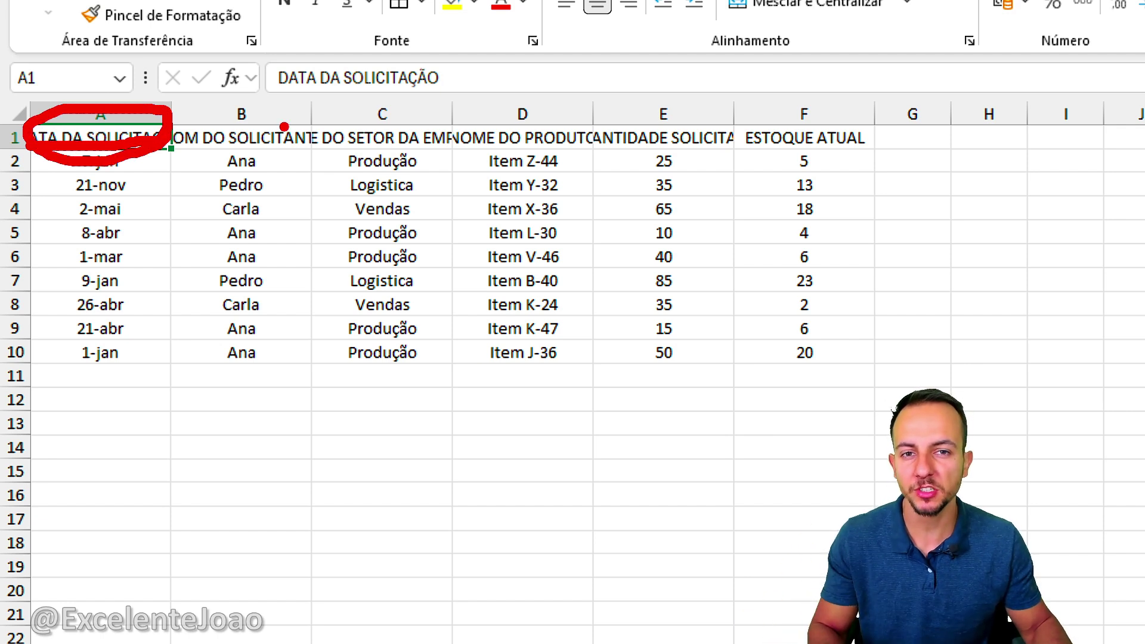
pyautogui.press('Escape')
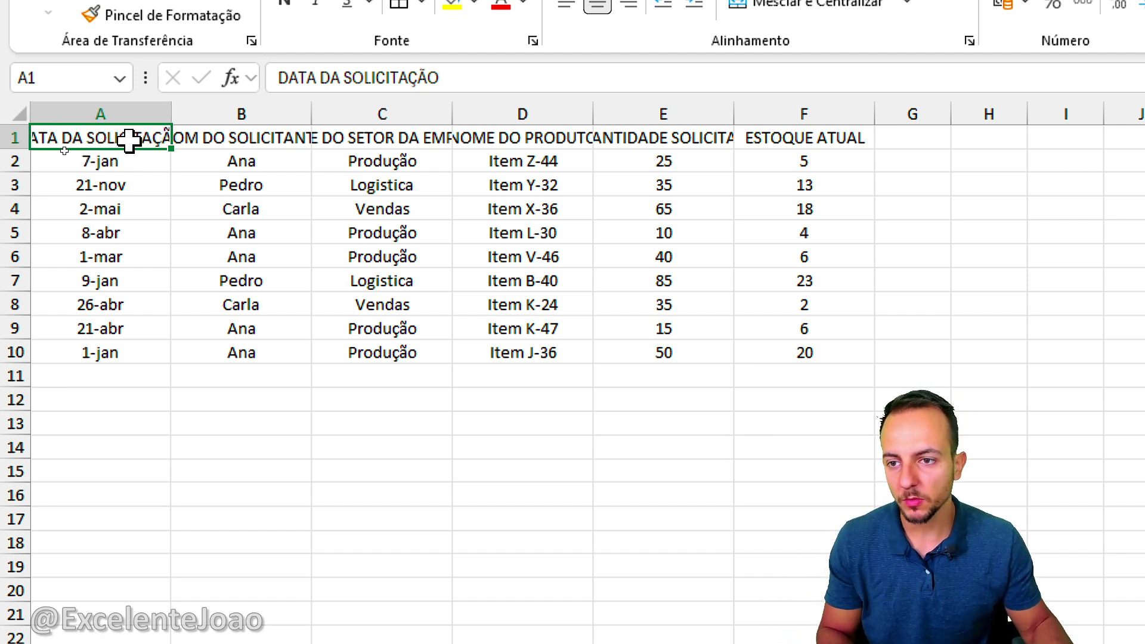
# Step: Insert a line break after DATA in header cell A1 so DA SOLICITAÇÃO goes on a second line
pyautogui.doubleClick(129, 141)
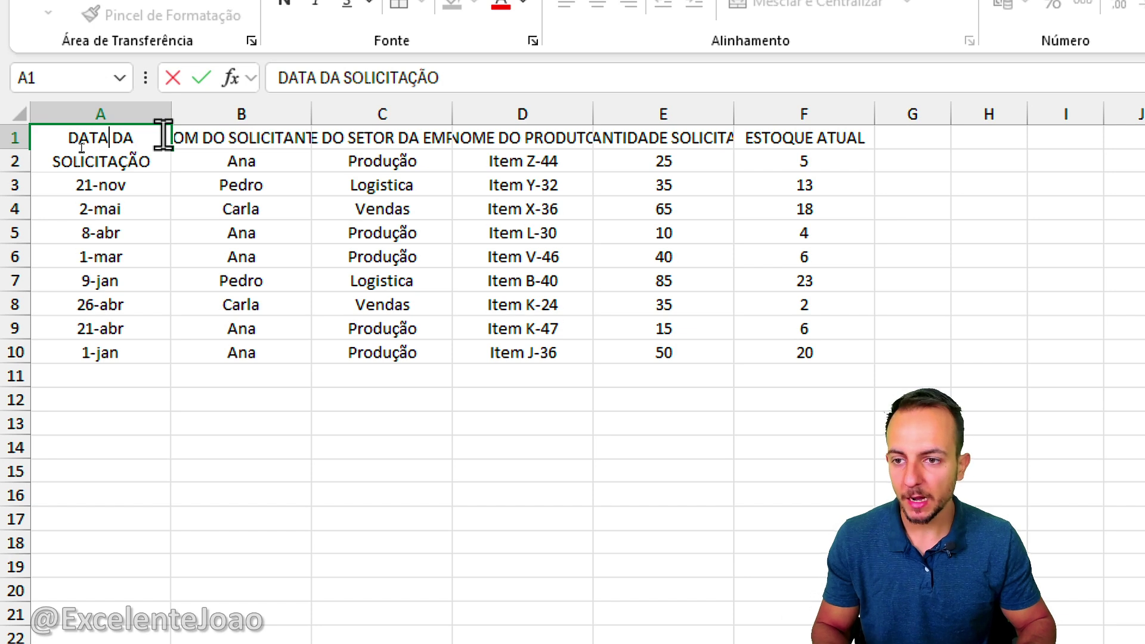
pyautogui.hotkey('alt', 'Return')
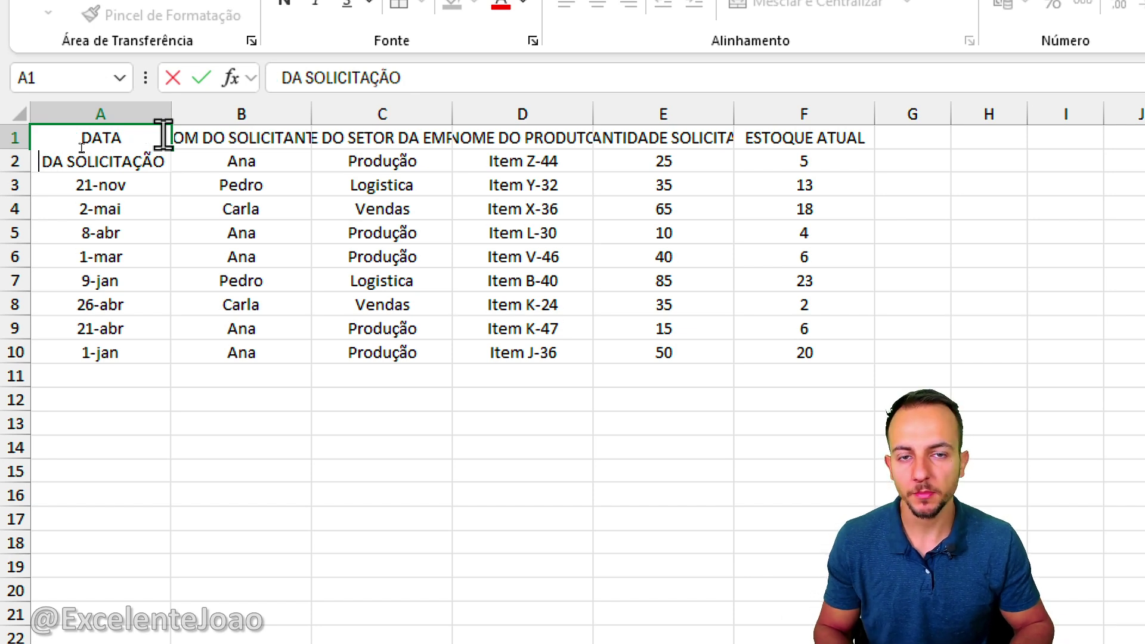
pyautogui.press('Return')
pyautogui.click(161, 135)
pyautogui.click(161, 260)
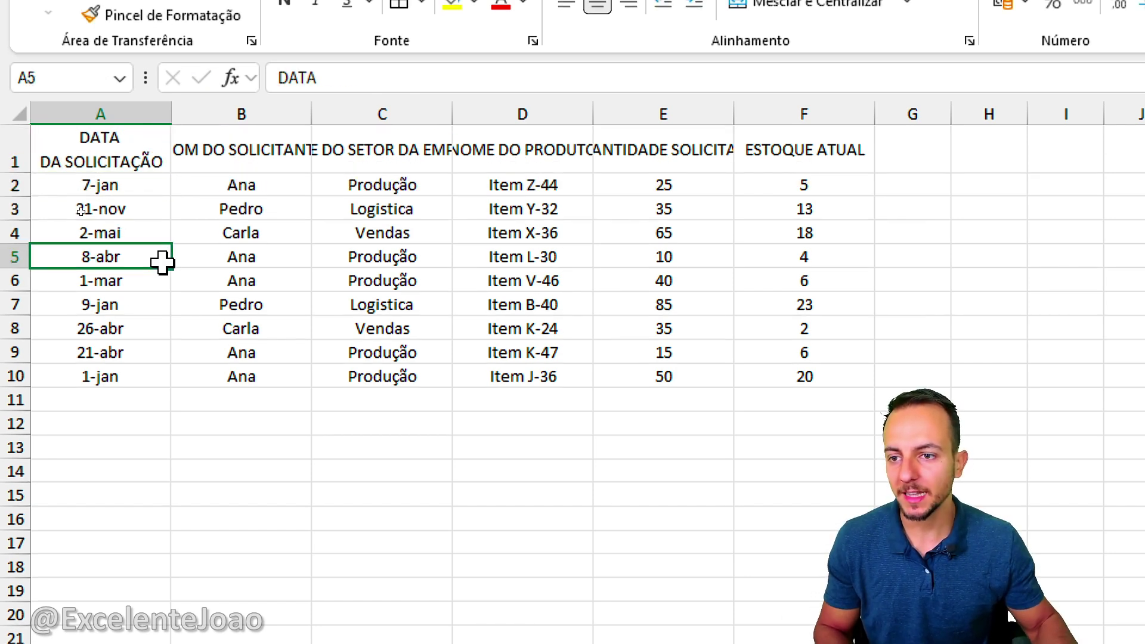
pyautogui.click(134, 139)
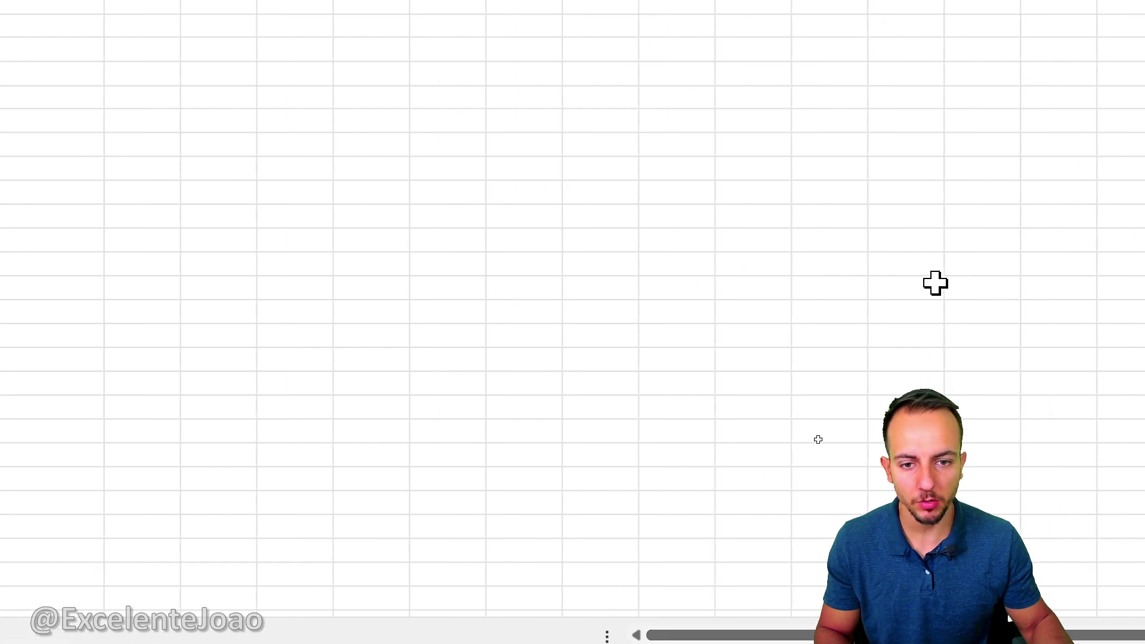
# Step: Enter a person's two-part name on a single line in empty cell M20
pyautogui.click(592, 165)
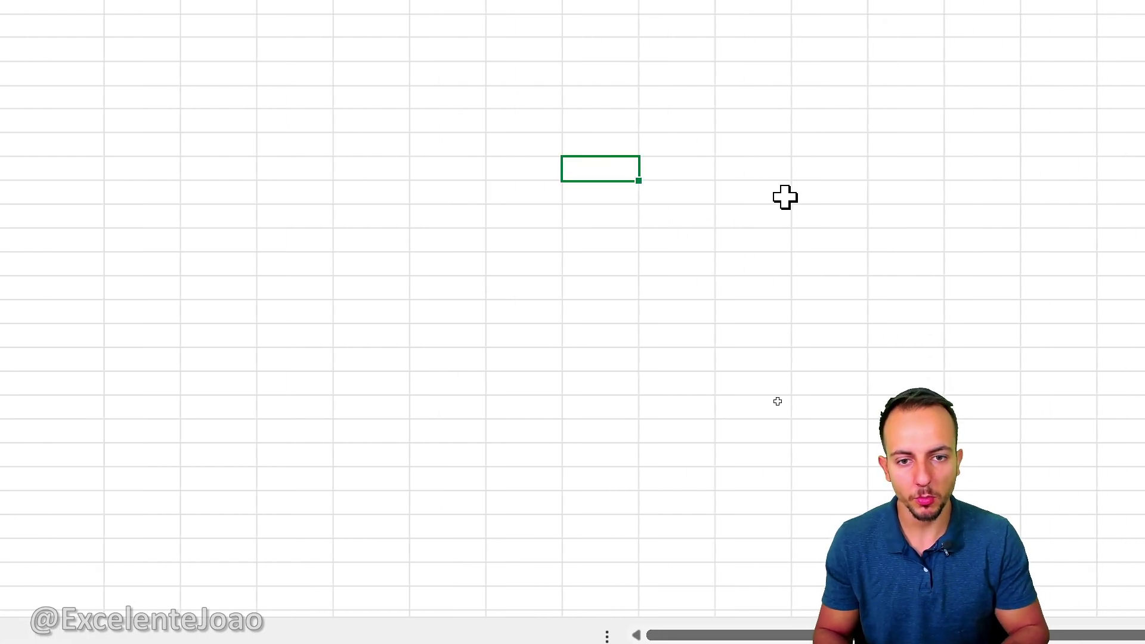
pyautogui.write('JOAO')
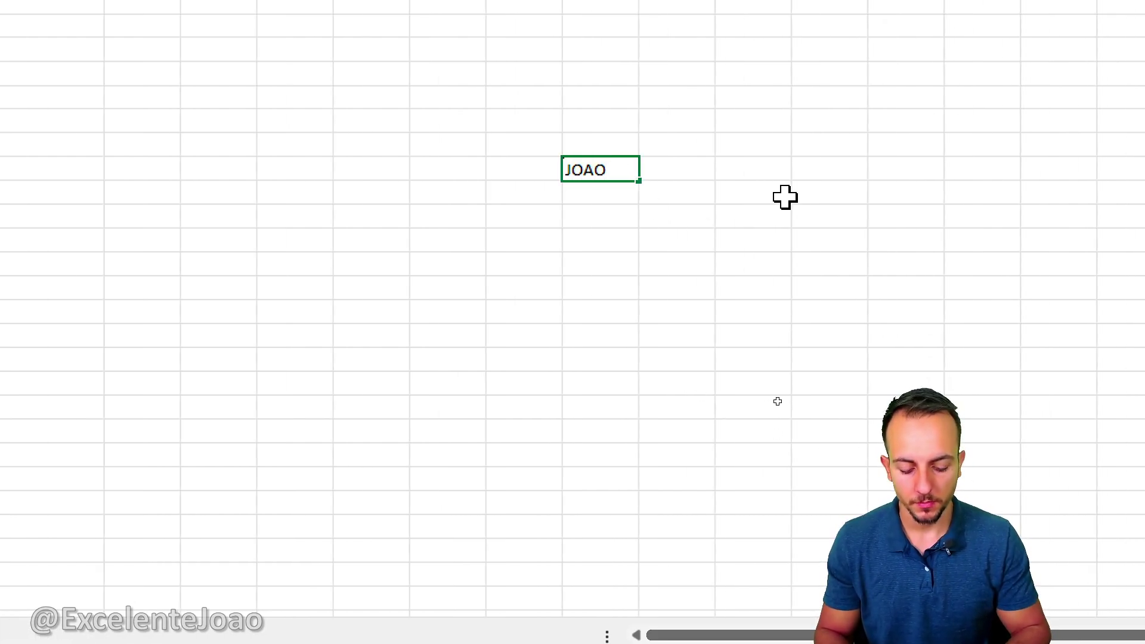
pyautogui.write(' PAULO')
pyautogui.press('Return')
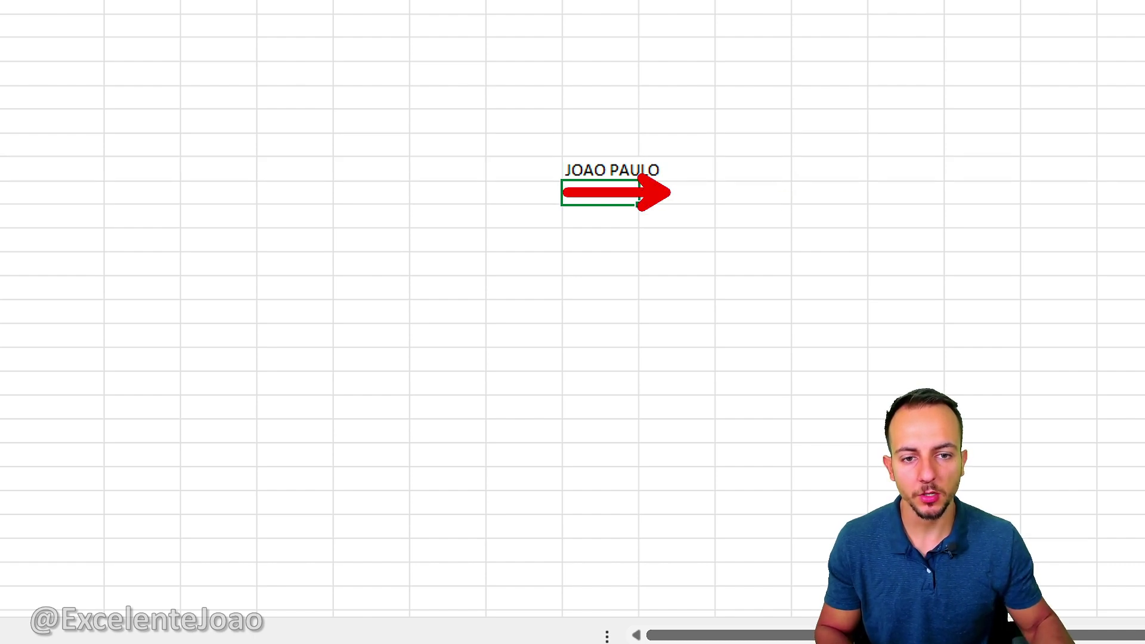
# Step: Replace M20's content with four lines inside the same cell: the two parts of the name, 123 and ABC
pyautogui.click(625, 160)
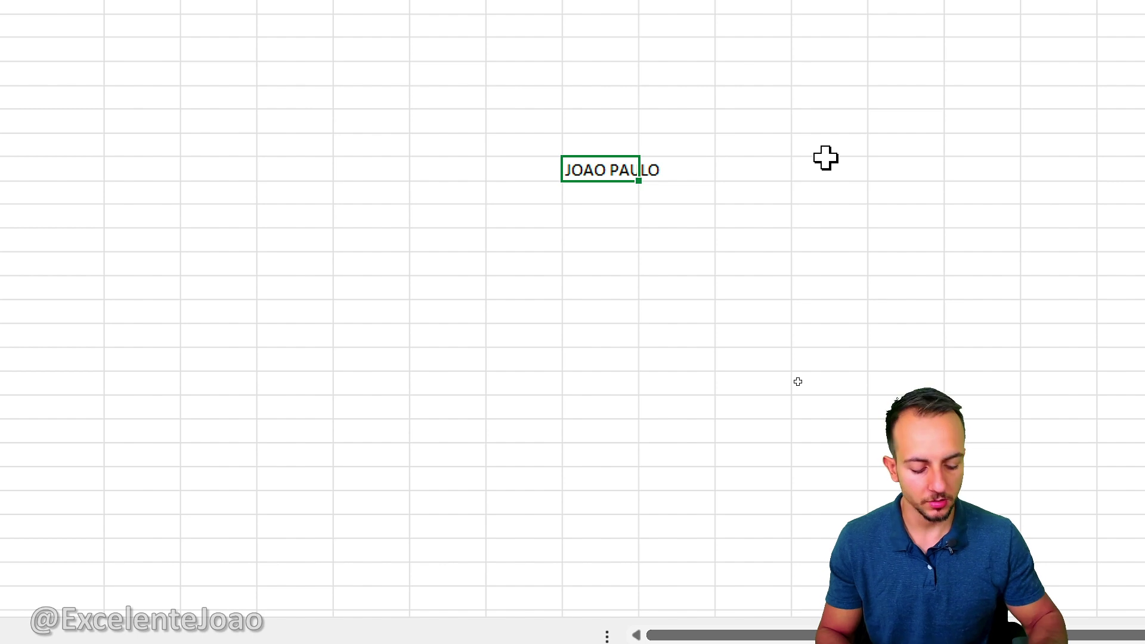
pyautogui.press('Delete')
pyautogui.write('JOAO')
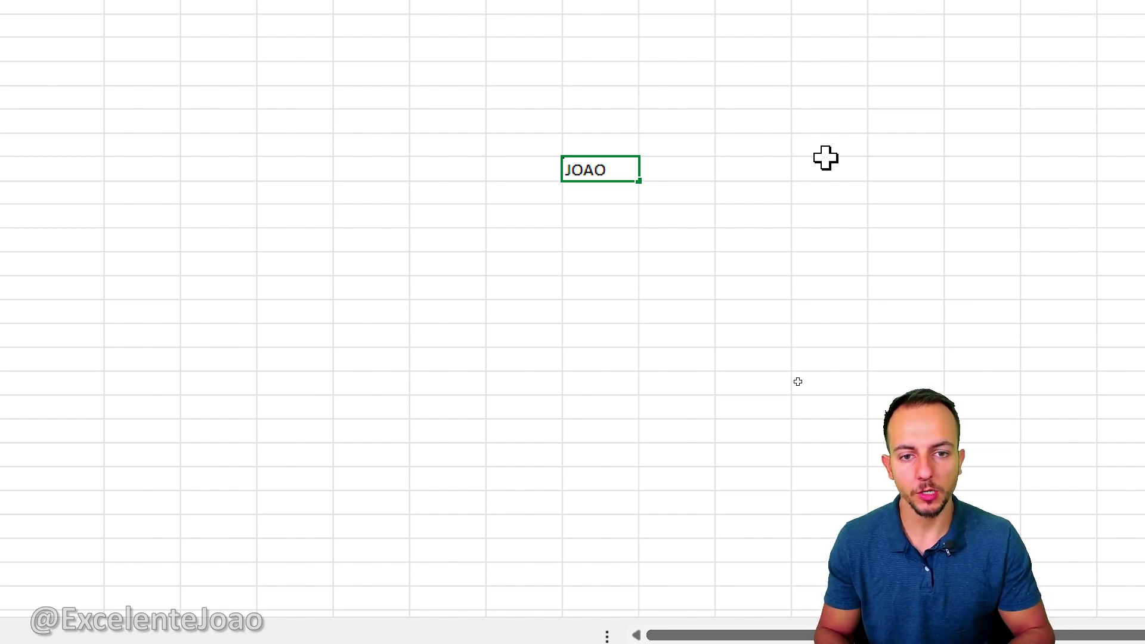
pyautogui.hotkey('alt', 'Return')
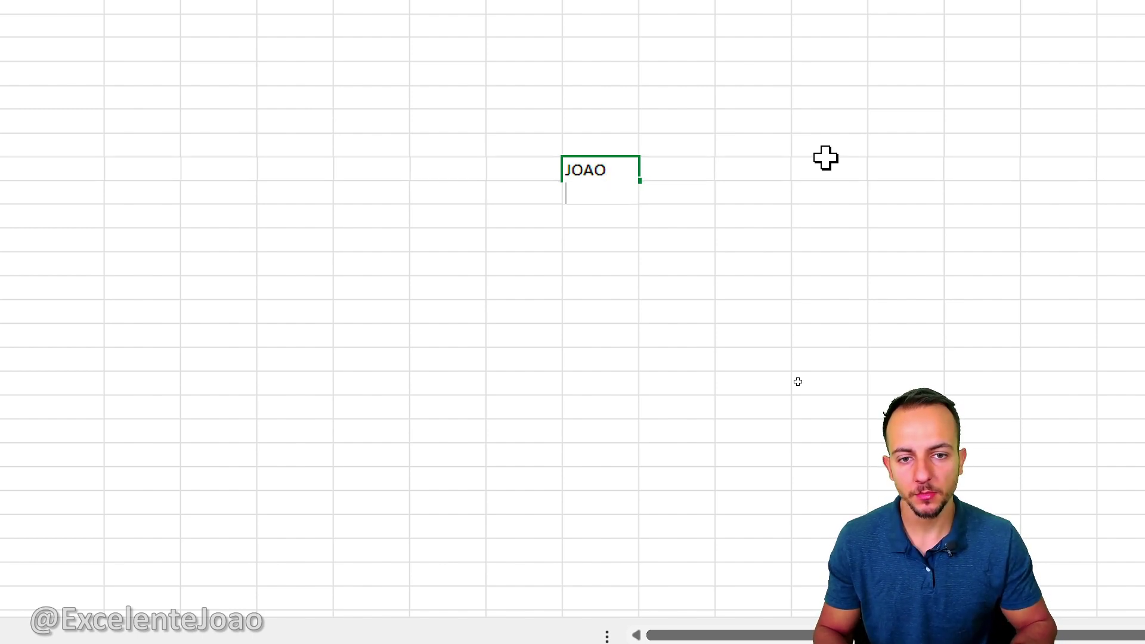
pyautogui.write('PAU')
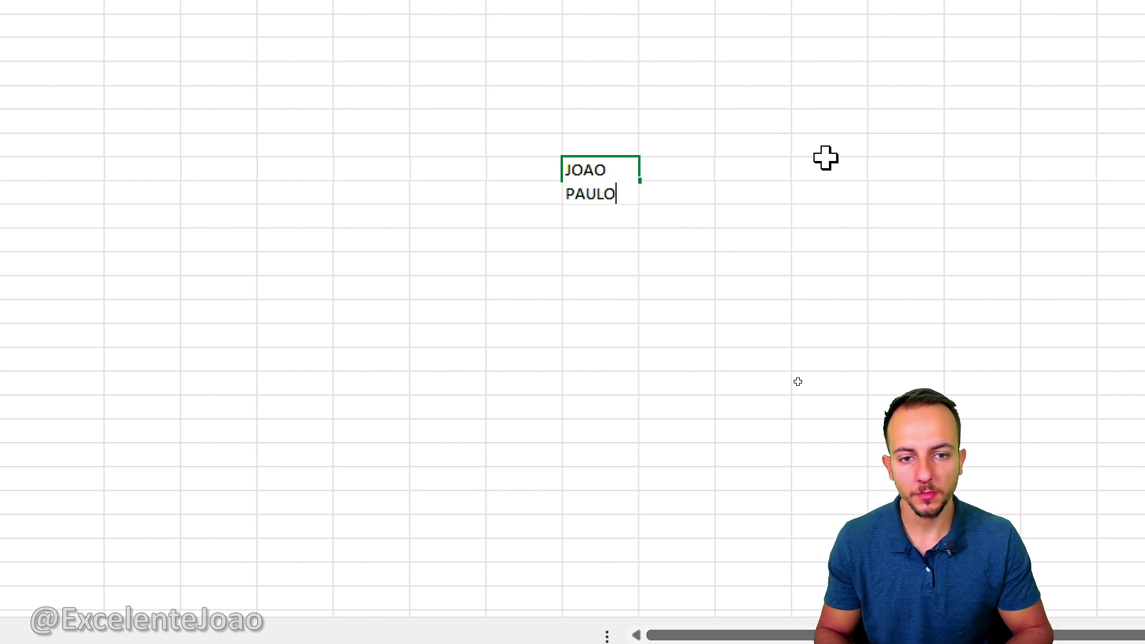
pyautogui.write('LO')
pyautogui.hotkey('alt', 'Return')
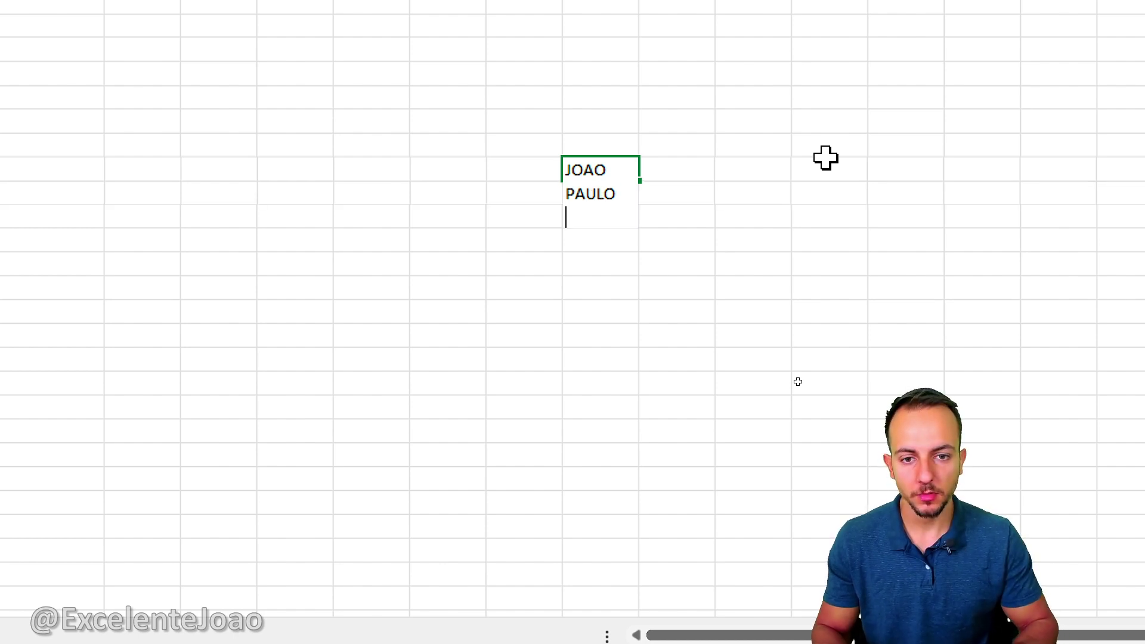
pyautogui.write('123')
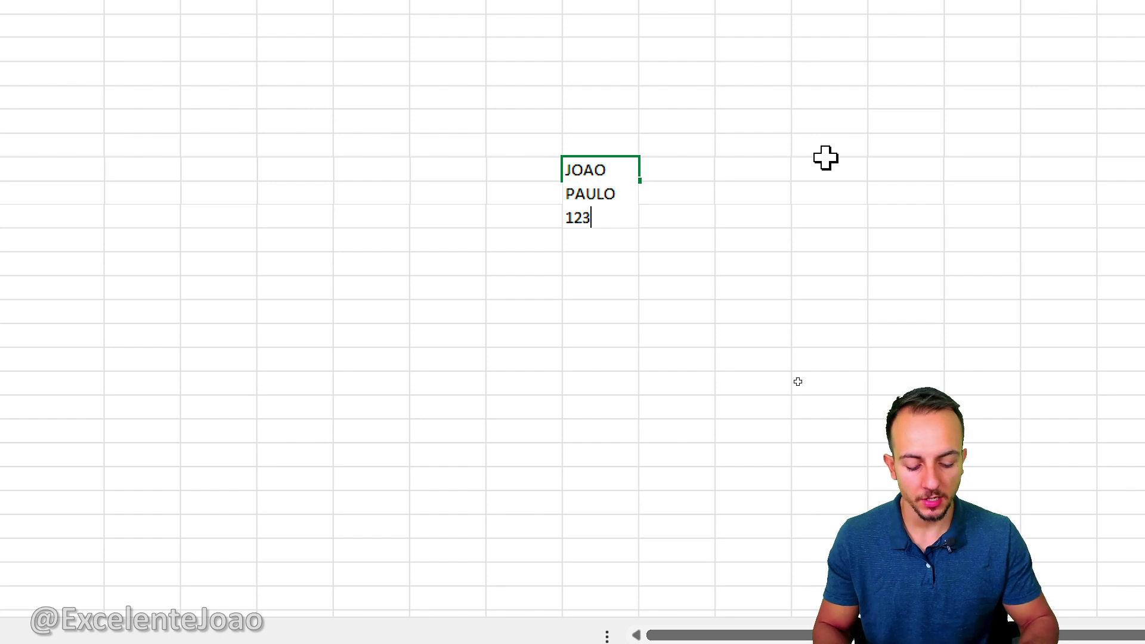
pyautogui.write('ABC')
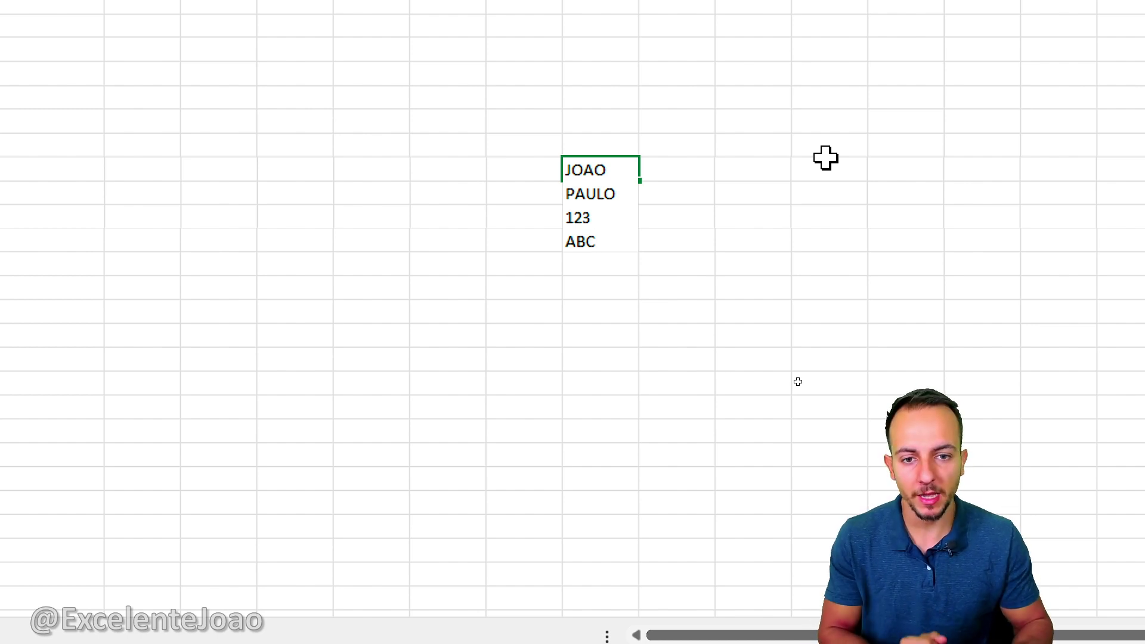
pyautogui.press('Return')
pyautogui.click(826, 158)
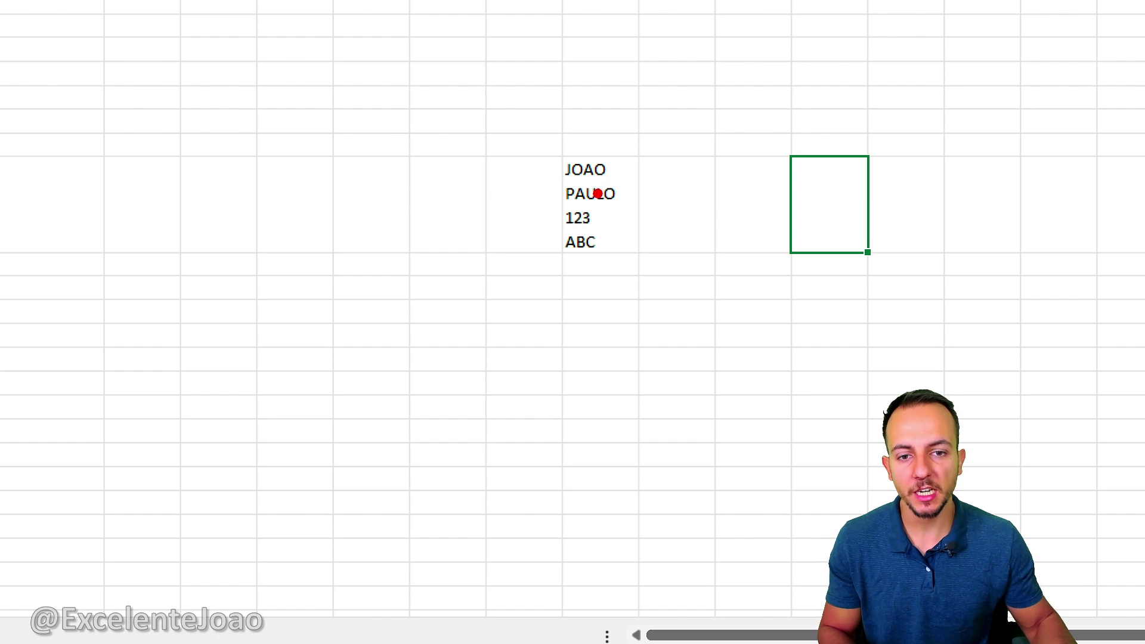
# Step: Undo the four-line entry in cell M20
pyautogui.moveTo(562, 165)
pyautogui.mouseDown()
pyautogui.moveTo(531, 166)
pyautogui.moveTo(523, 245)
pyautogui.mouseUp()
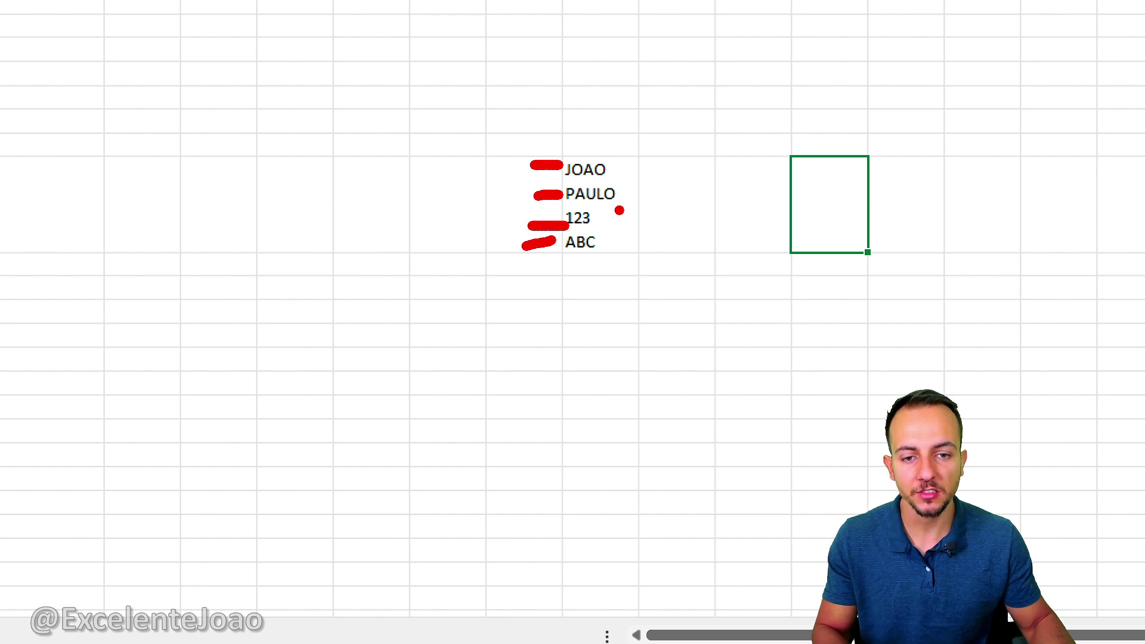
pyautogui.press('Escape')
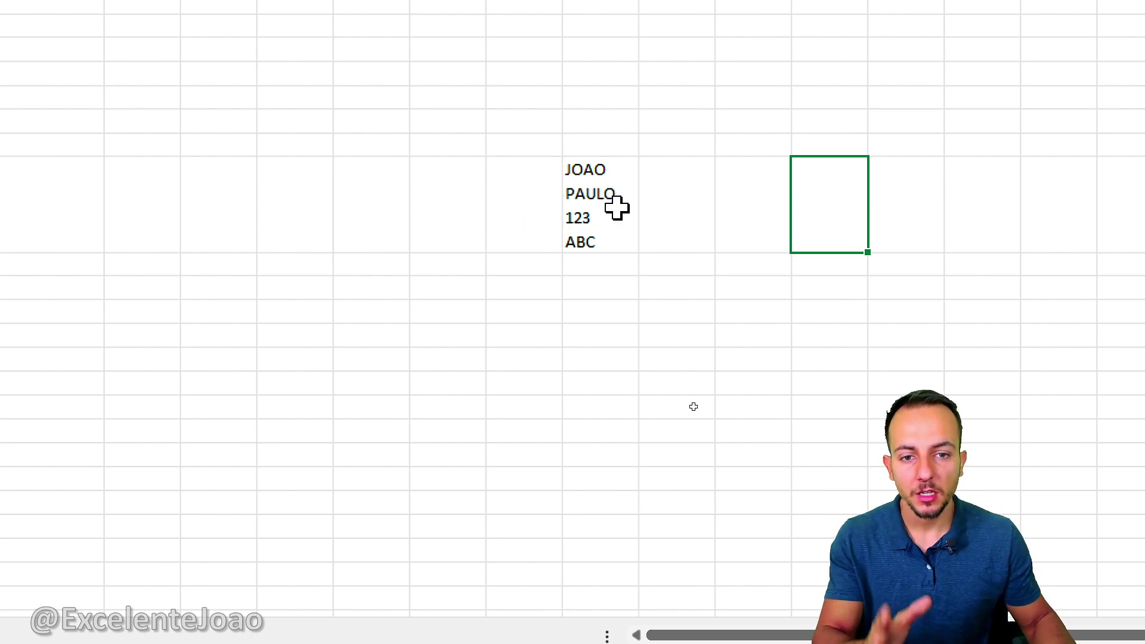
pyautogui.click(616, 207)
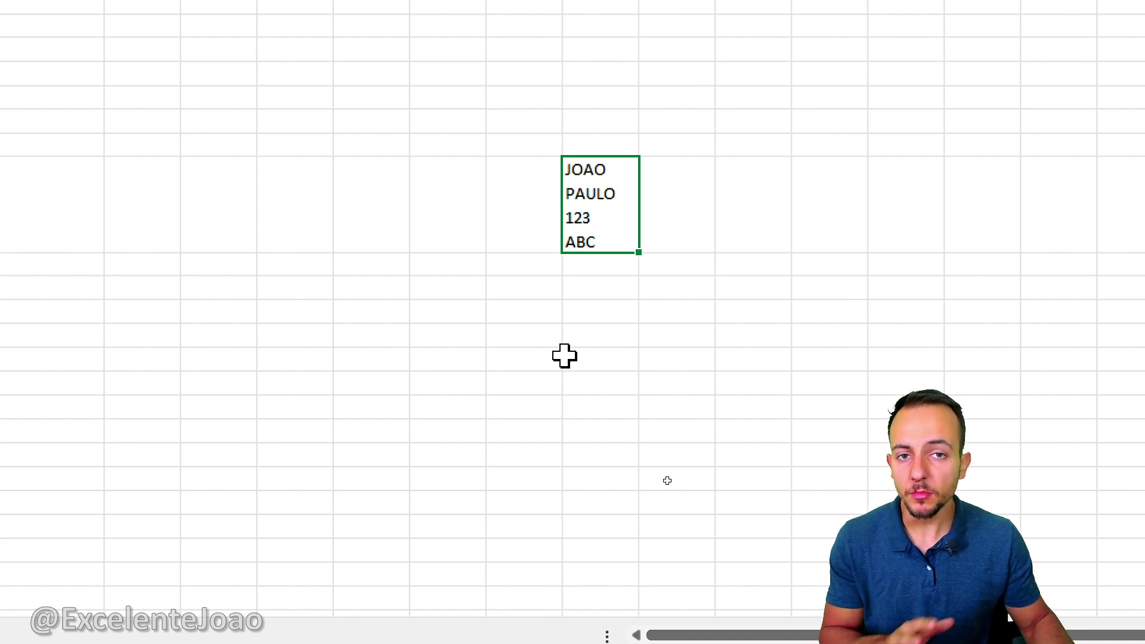
pyautogui.hotkey('ctrl', 'z')
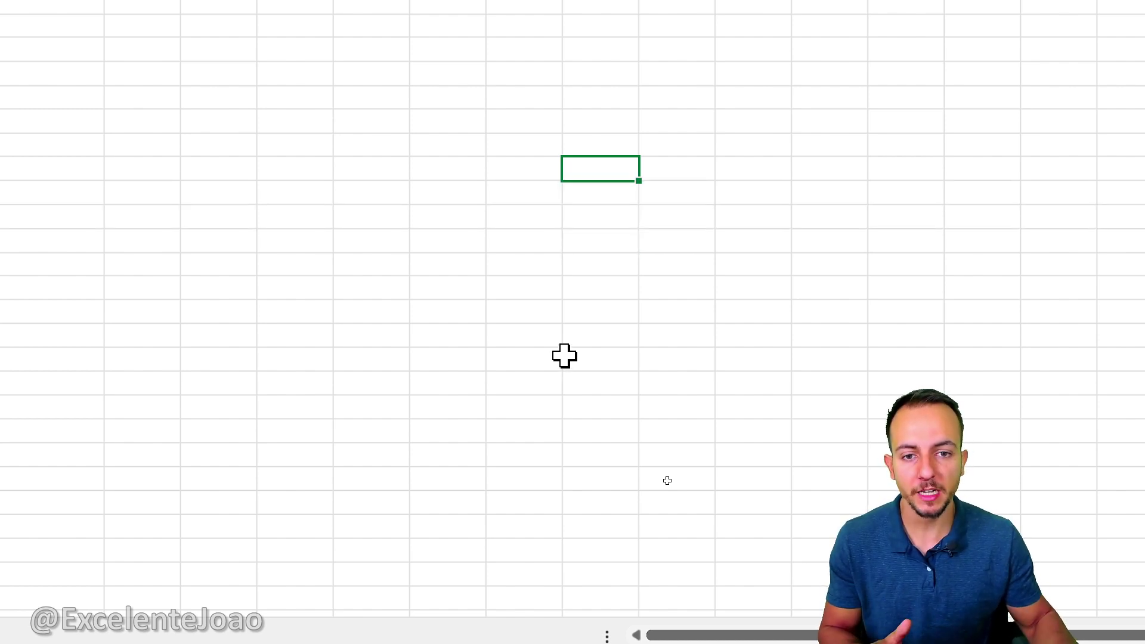
pyautogui.click(565, 356)
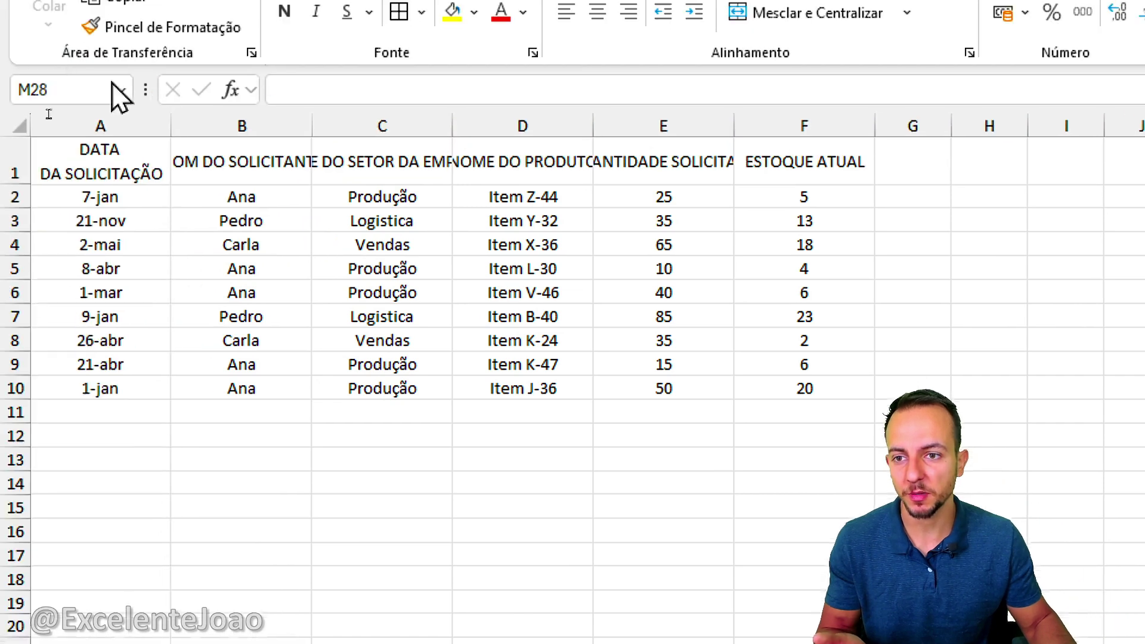
pyautogui.hotkey('ctrl', '2')
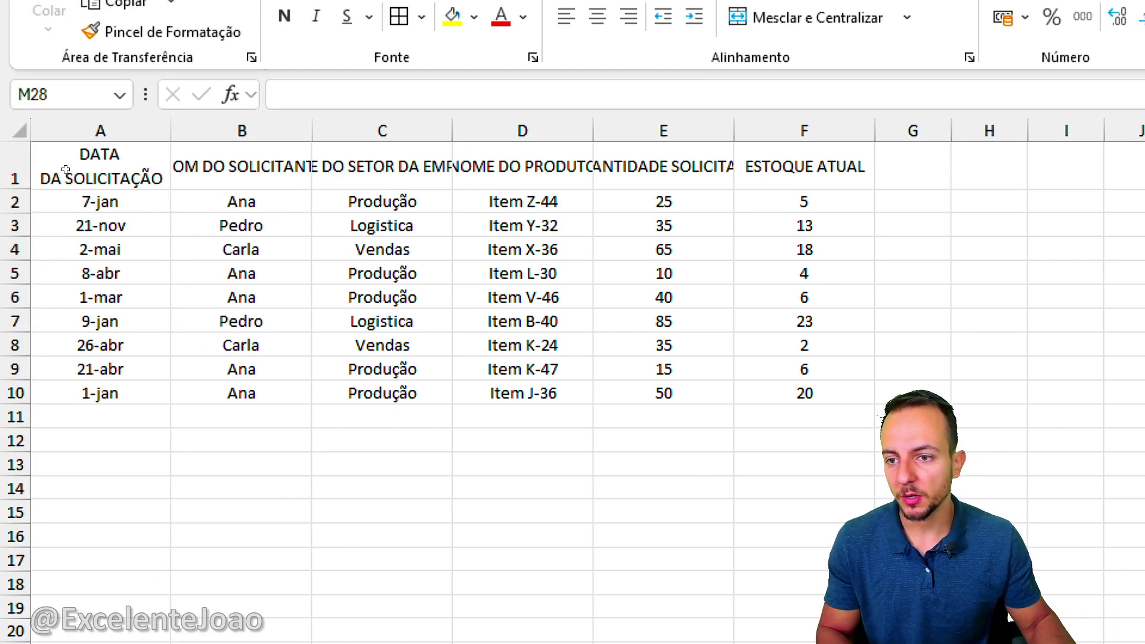
pyautogui.moveTo(119, 124)
pyautogui.mouseDown()
pyautogui.moveTo(83, 123)
pyautogui.moveTo(149, 214)
pyautogui.moveTo(109, 135)
pyautogui.mouseUp()
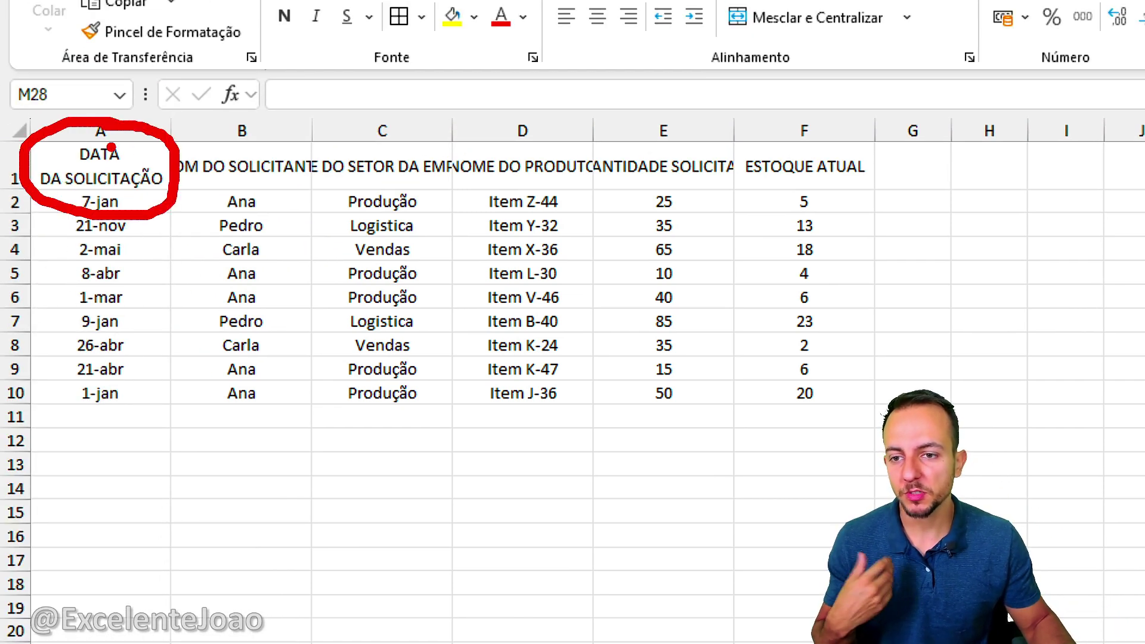
pyautogui.press('Escape')
pyautogui.click(230, 173)
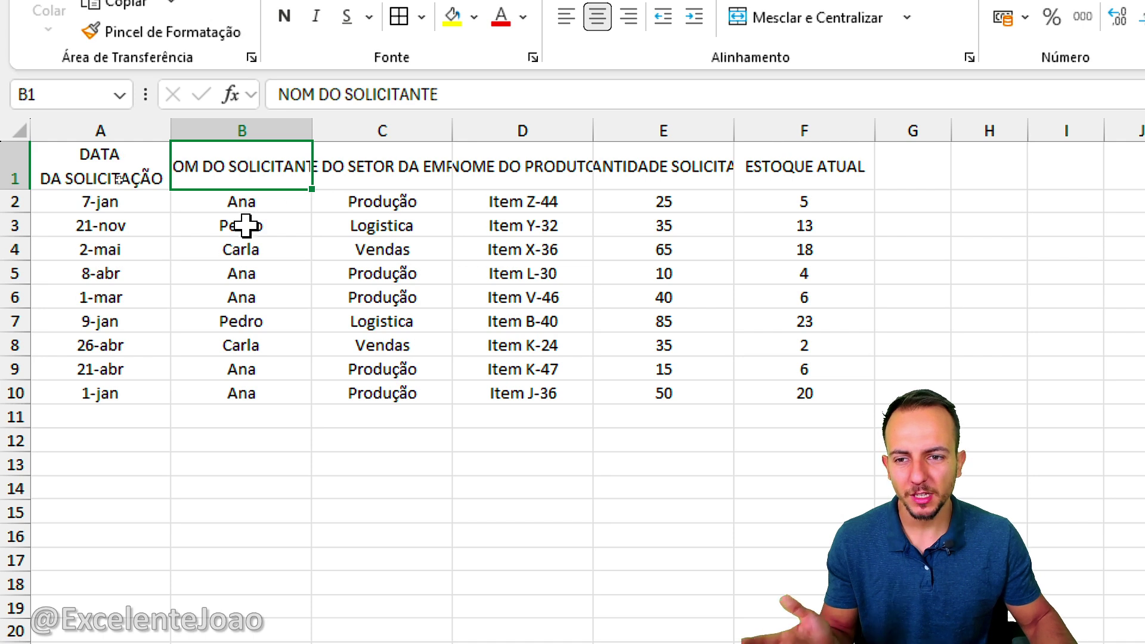
# Step: Replace the header in cell B1 with NOME on the first line and SOLICITANTE on the second
pyautogui.press('Delete')
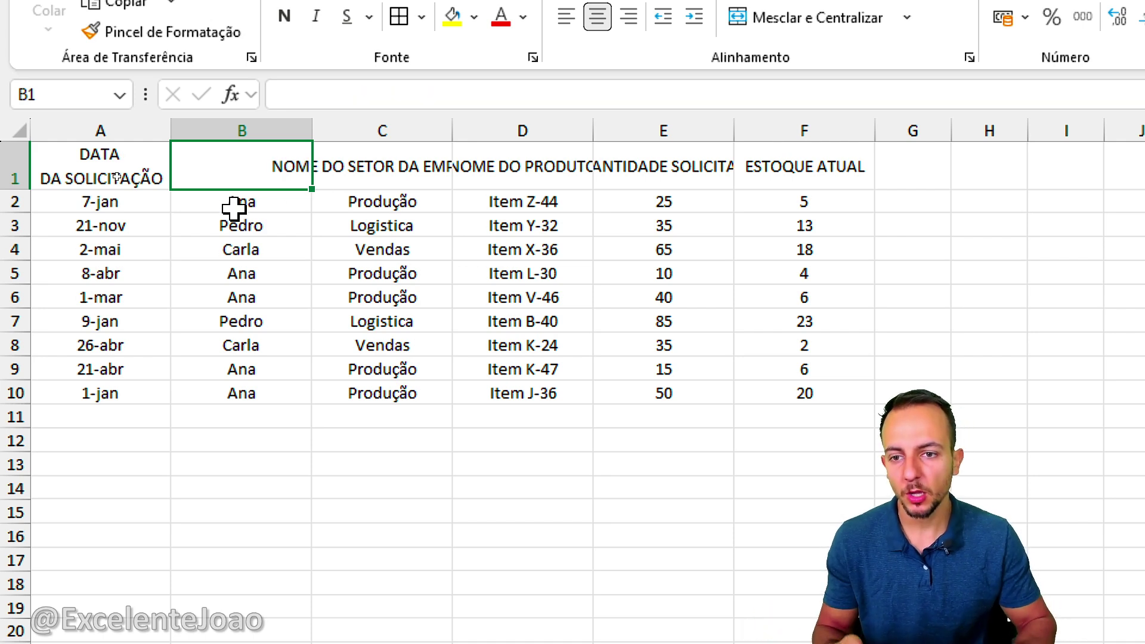
pyautogui.write('NOME')
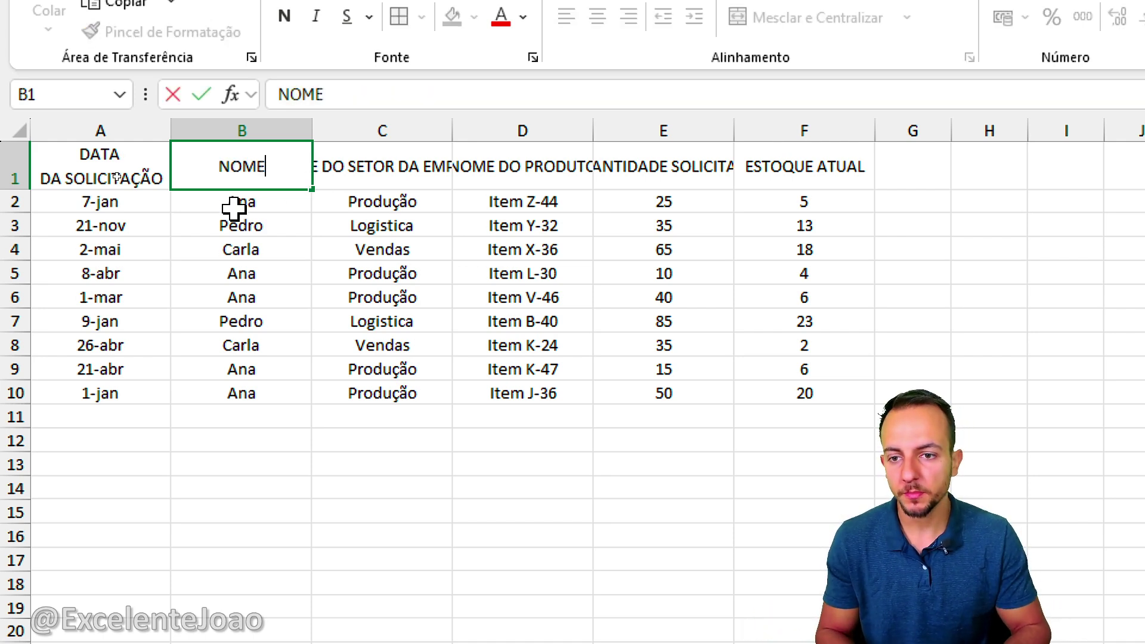
pyautogui.hotkey('alt', 'Return')
pyautogui.write('S')
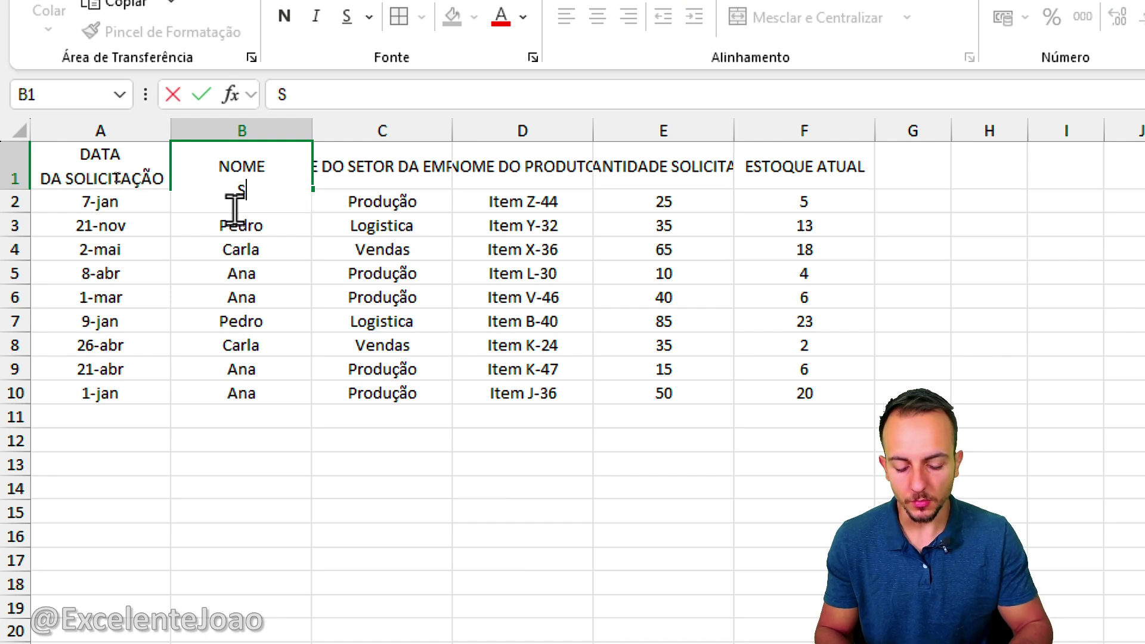
pyautogui.write('OLICITANTE')
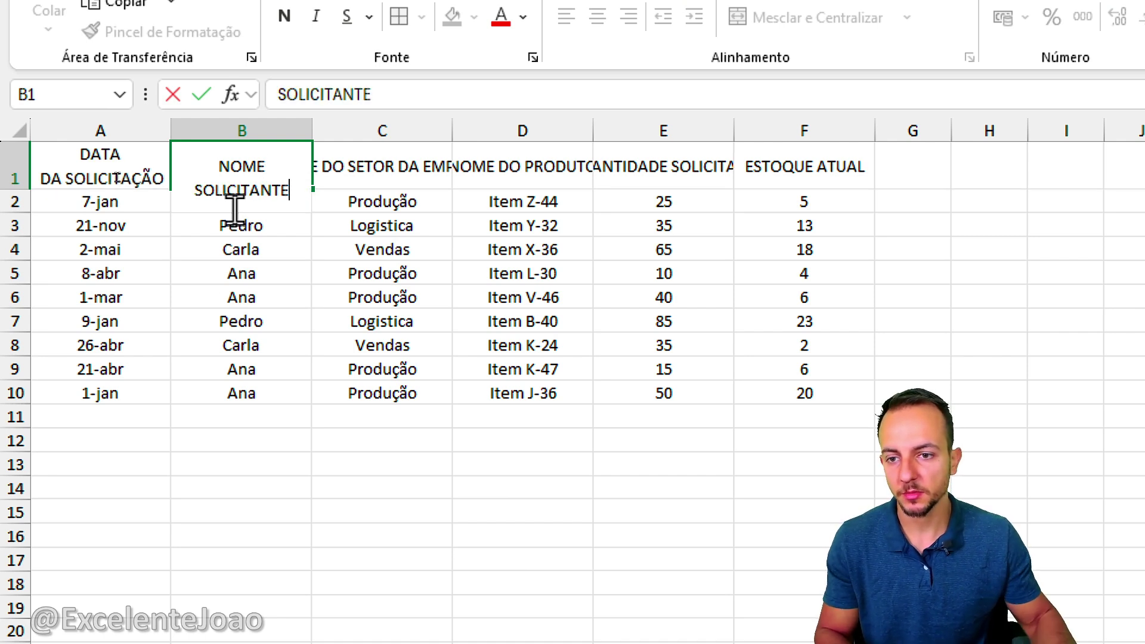
pyautogui.press('Return')
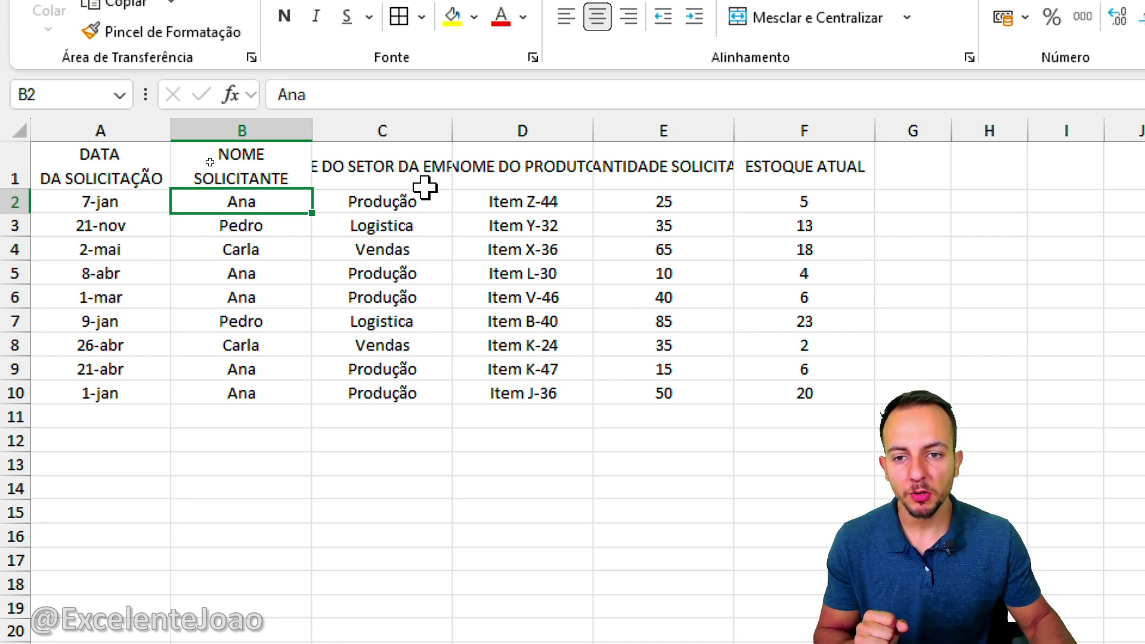
# Step: Apply automatic text wrapping to the header cells C1:F1, from NOME DO SETOR DA EMPRESA to ESTOQUE ATUAL
pyautogui.click(416, 162)
pyautogui.doubleClick(416, 162)
pyautogui.moveTo(274, 163); pyautogui.dragTo(434, 332)
pyautogui.press('Escape')
pyautogui.click(498, 177)
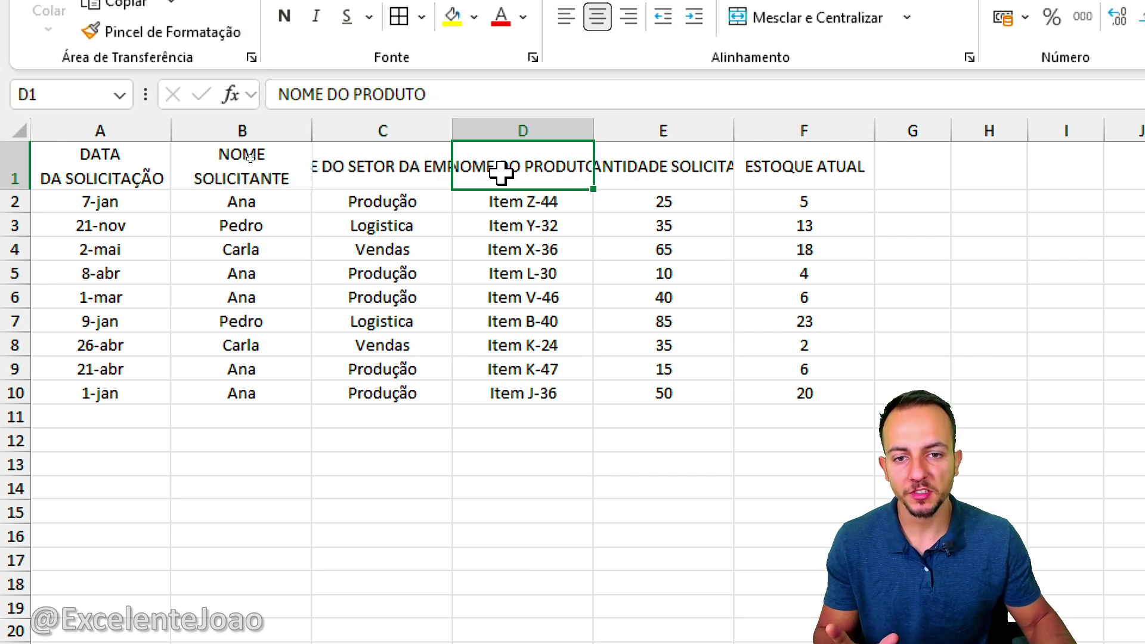
pyautogui.moveTo(388, 174); pyautogui.dragTo(754, 170)
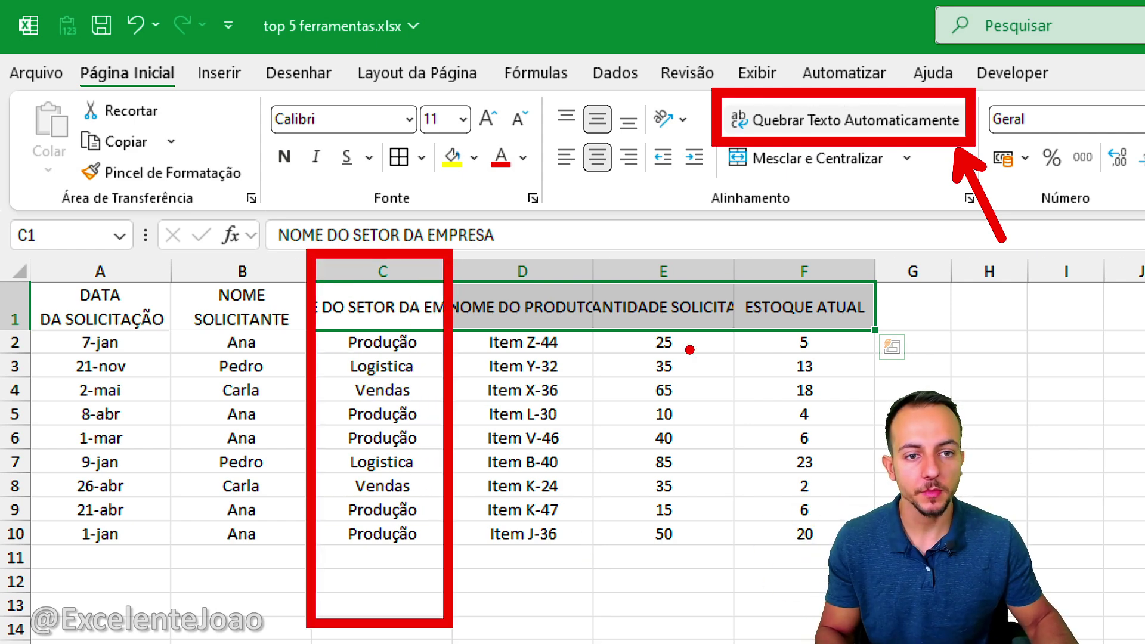
pyautogui.click(810, 120)
pyautogui.click(469, 490)
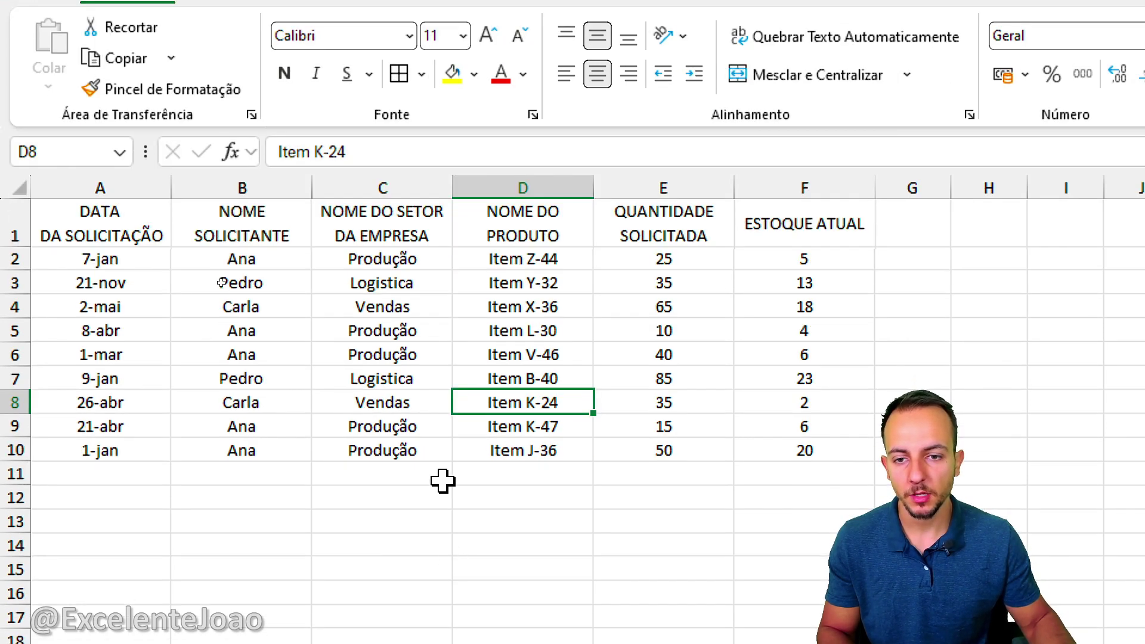
# Step: Widen column C enough for the header NOME DO SETOR DA EMPRESA to fit on a single line
pyautogui.hotkey('ctrl', '2')
pyautogui.moveTo(402, 182)
pyautogui.mouseDown()
pyautogui.moveTo(300, 205)
pyautogui.moveTo(454, 240)
pyautogui.moveTo(422, 186)
pyautogui.moveTo(473, 226)
pyautogui.mouseUp()
pyautogui.moveTo(529, 153); pyautogui.dragTo(458, 152)
pyautogui.press('Escape')
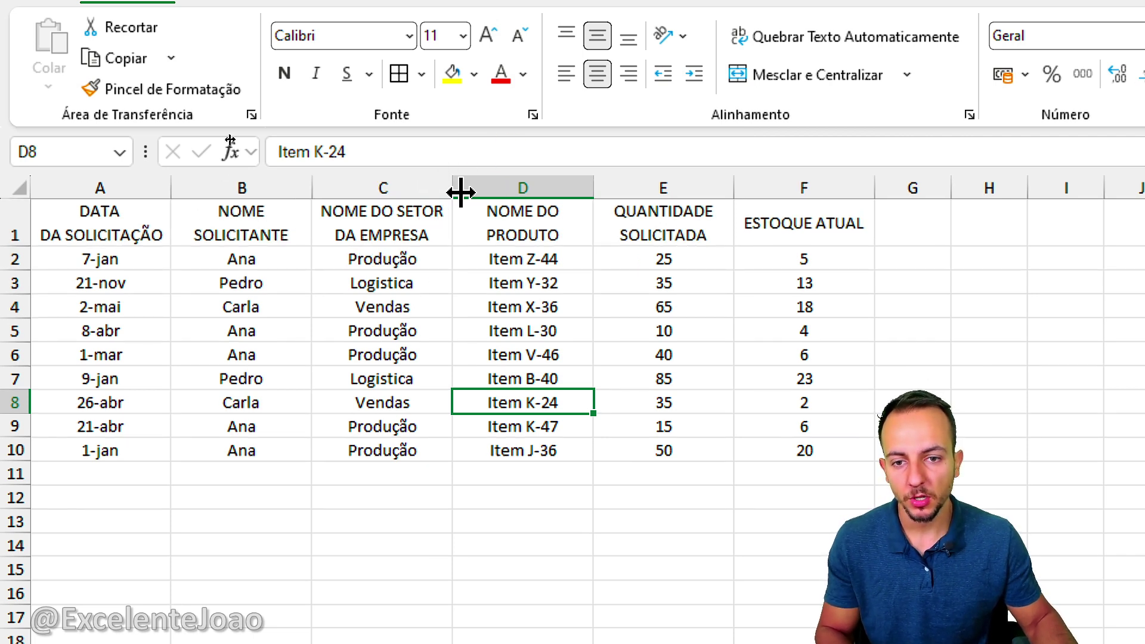
pyautogui.moveTo(461, 192); pyautogui.dragTo(630, 185)
pyautogui.hotkey('ctrl', '2')
pyautogui.moveTo(559, 189)
pyautogui.mouseDown()
pyautogui.moveTo(385, 187)
pyautogui.moveTo(494, 258)
pyautogui.moveTo(544, 190)
pyautogui.mouseUp()
pyautogui.moveTo(589, 291); pyautogui.dragTo(363, 280)
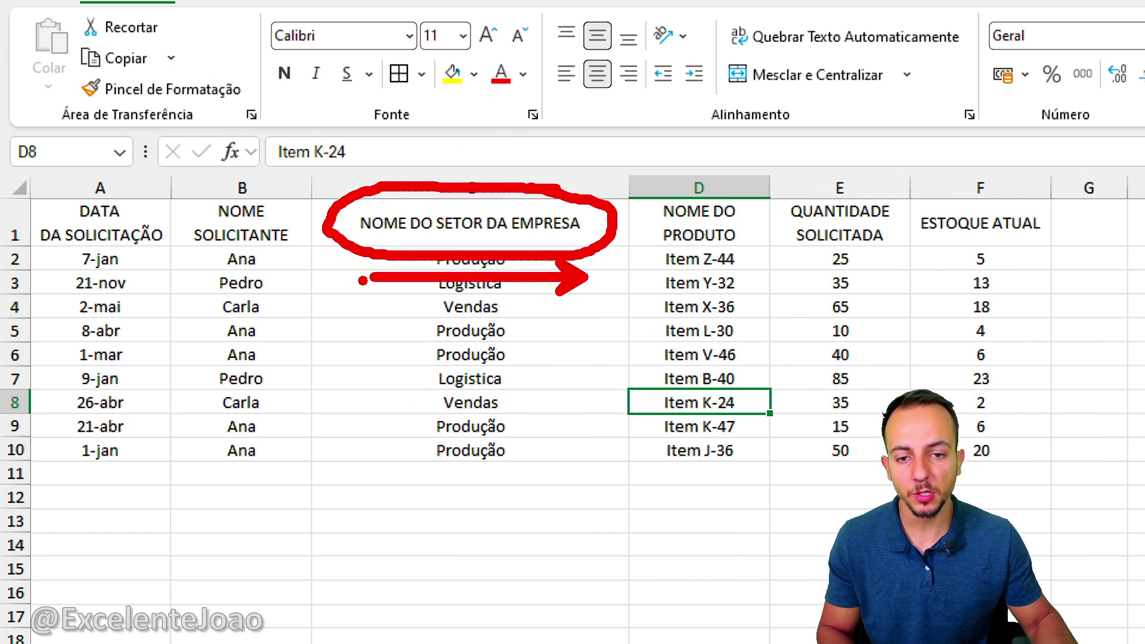
pyautogui.press('Escape')
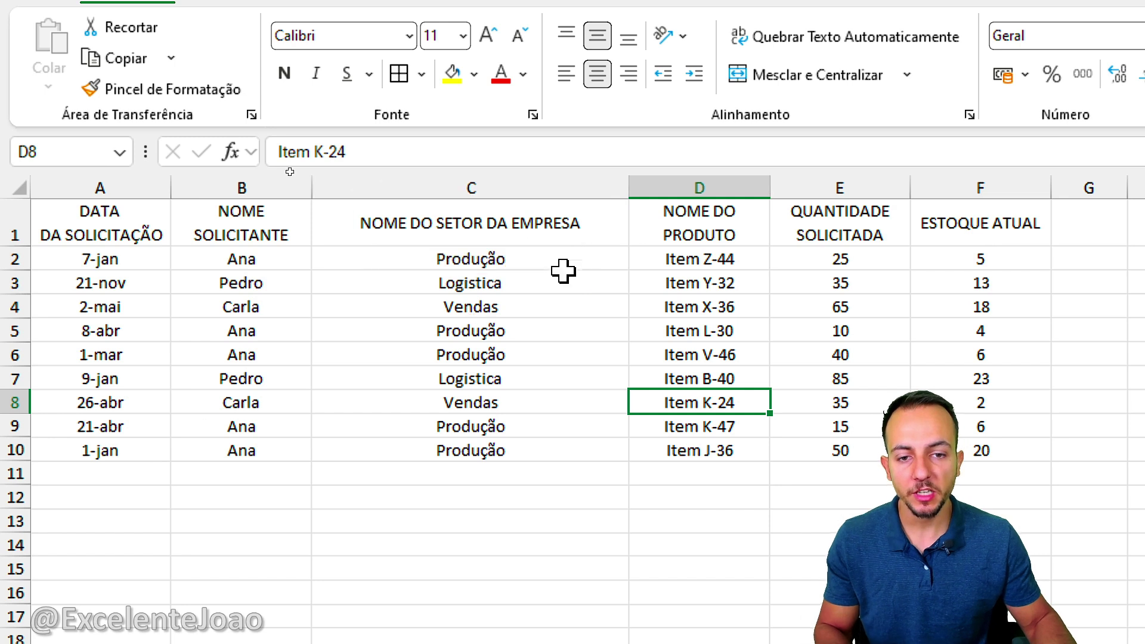
# Step: Narrow column C so its header wraps onto two lines, with only EMPRESA on the second
pyautogui.moveTo(628, 187); pyautogui.dragTo(521, 186)
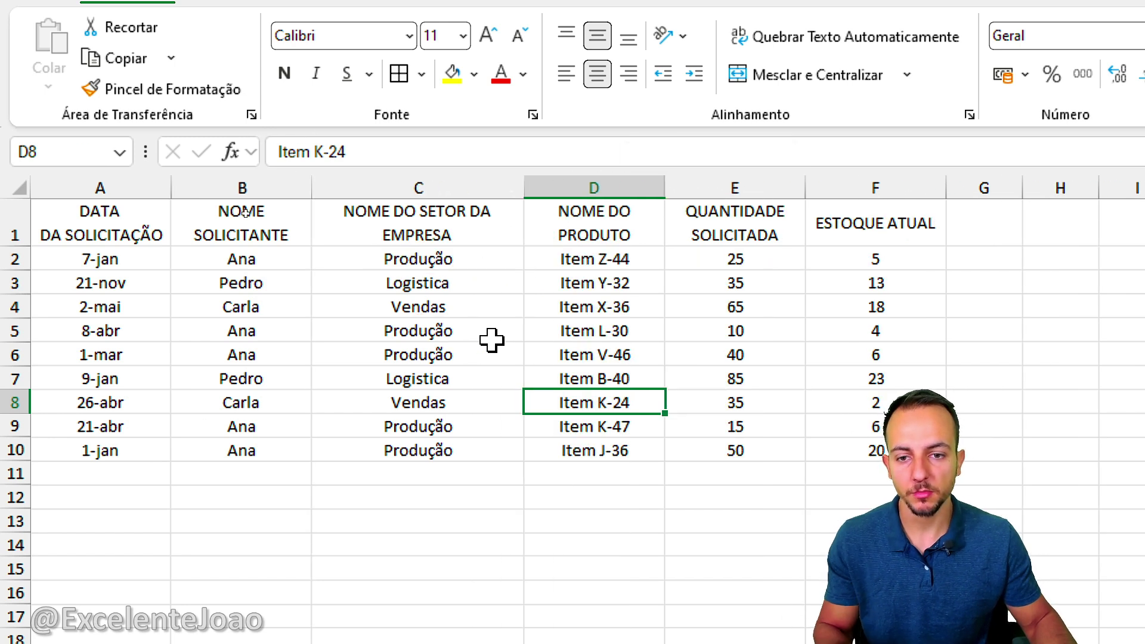
pyautogui.hotkey('ctrl', '2')
pyautogui.moveTo(346, 226); pyautogui.dragTo(504, 225)
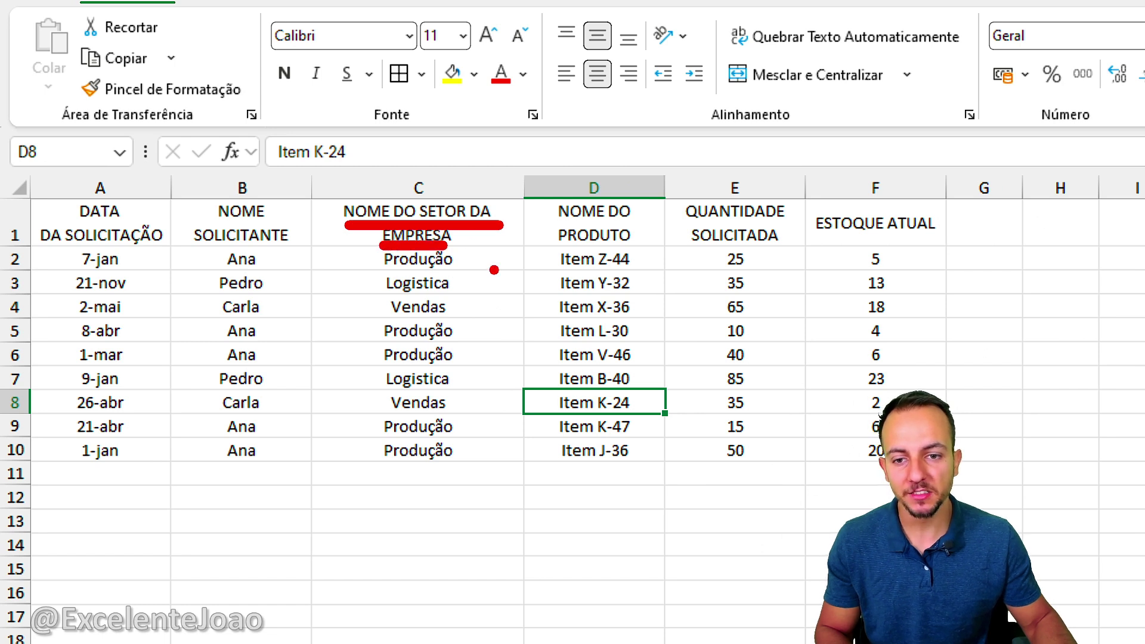
pyautogui.press('Escape')
# Step: Narrow column C to about the width of NOME DO and make row 1 tall enough for a three-line header
pyautogui.moveTo(521, 186); pyautogui.dragTo(401, 188)
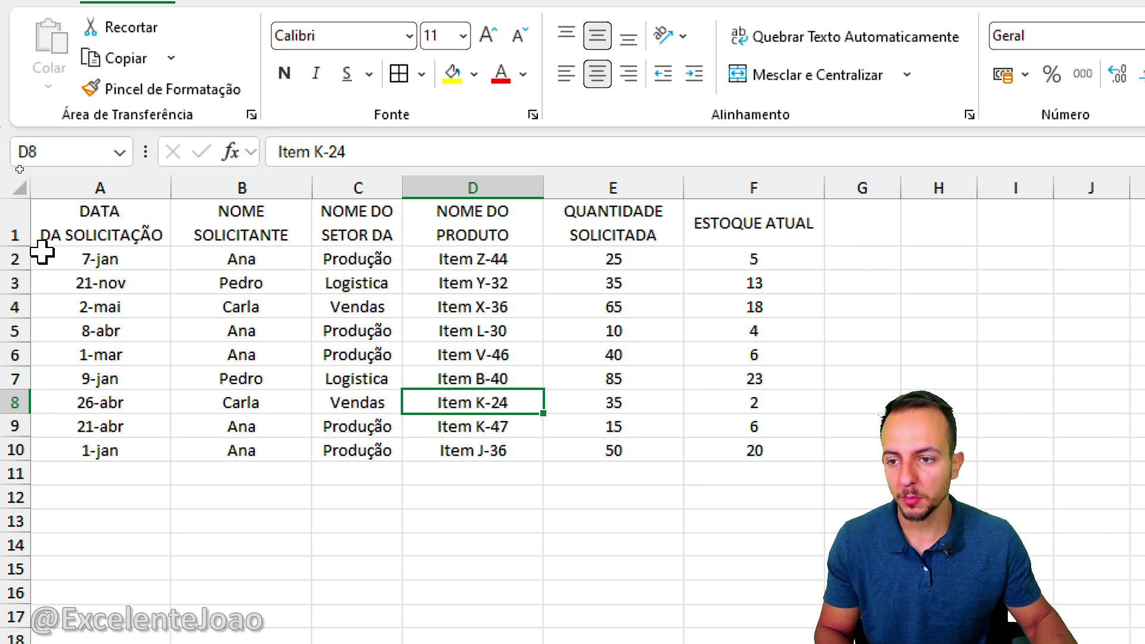
pyautogui.moveTo(20, 247); pyautogui.dragTo(20, 282)
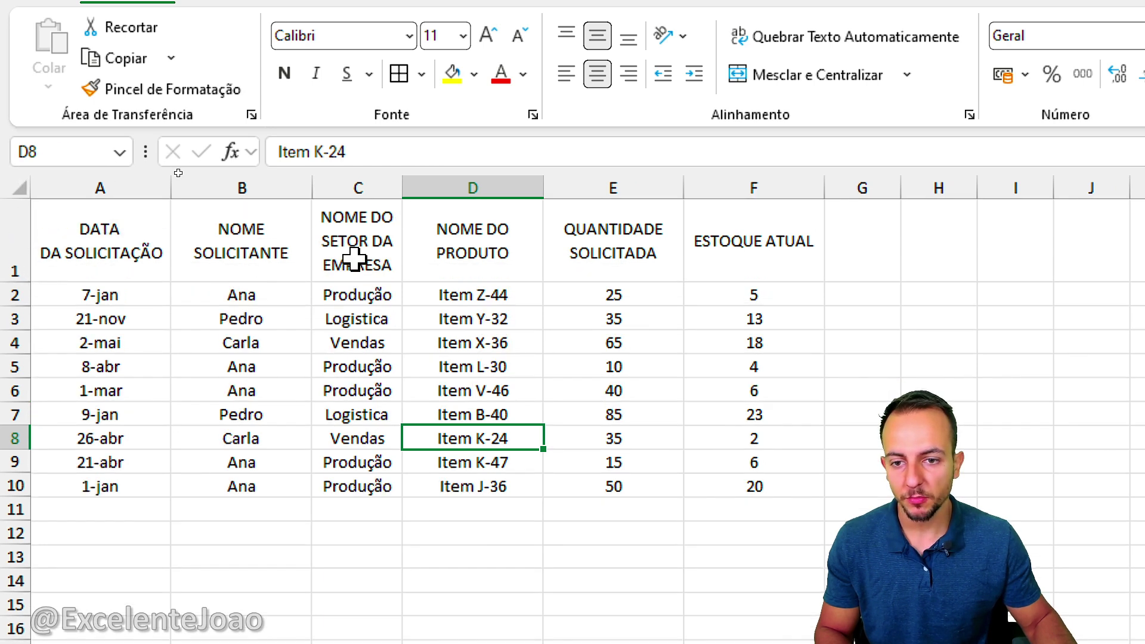
pyautogui.hotkey('ctrl', '2')
pyautogui.moveTo(402, 215); pyautogui.dragTo(441, 195)
pyautogui.moveTo(399, 235); pyautogui.dragTo(427, 227)
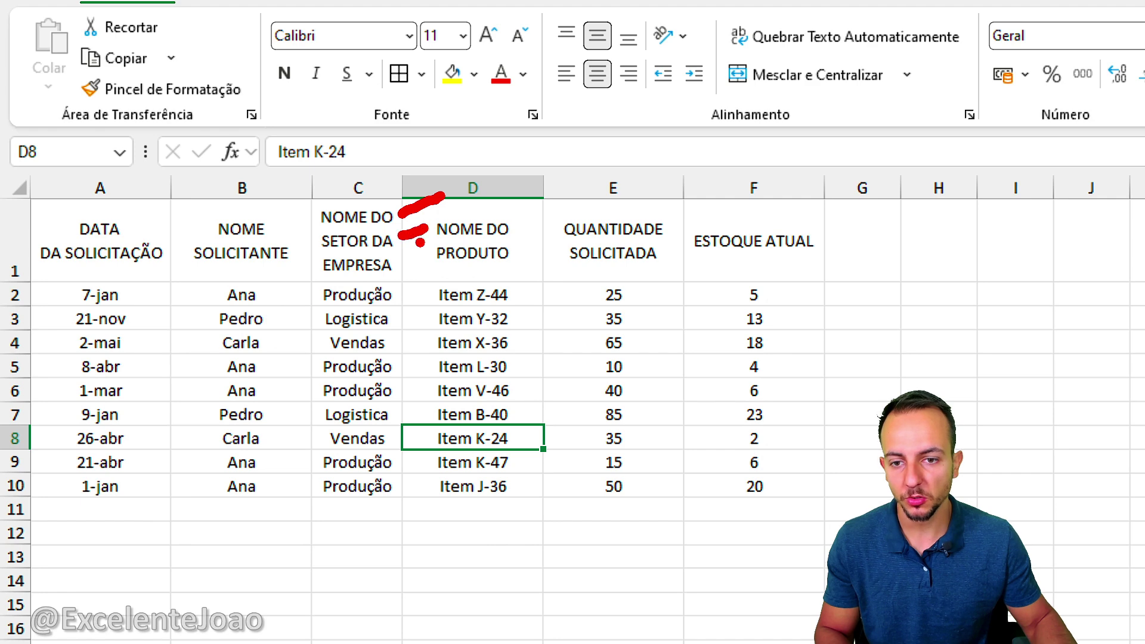
pyautogui.moveTo(394, 264); pyautogui.dragTo(403, 265)
pyautogui.press('Escape')
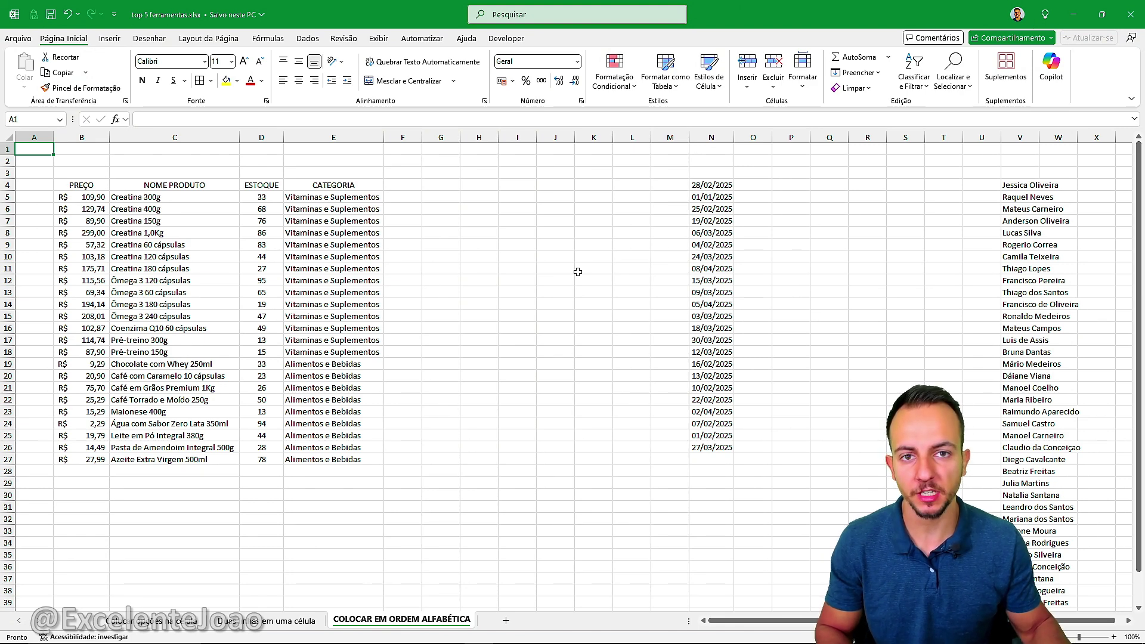
# Step: Examine the name list and the product table on the COLOCAR EM ORDEM ALFABÉTICA sheet
pyautogui.hscroll(3, 578, 272)
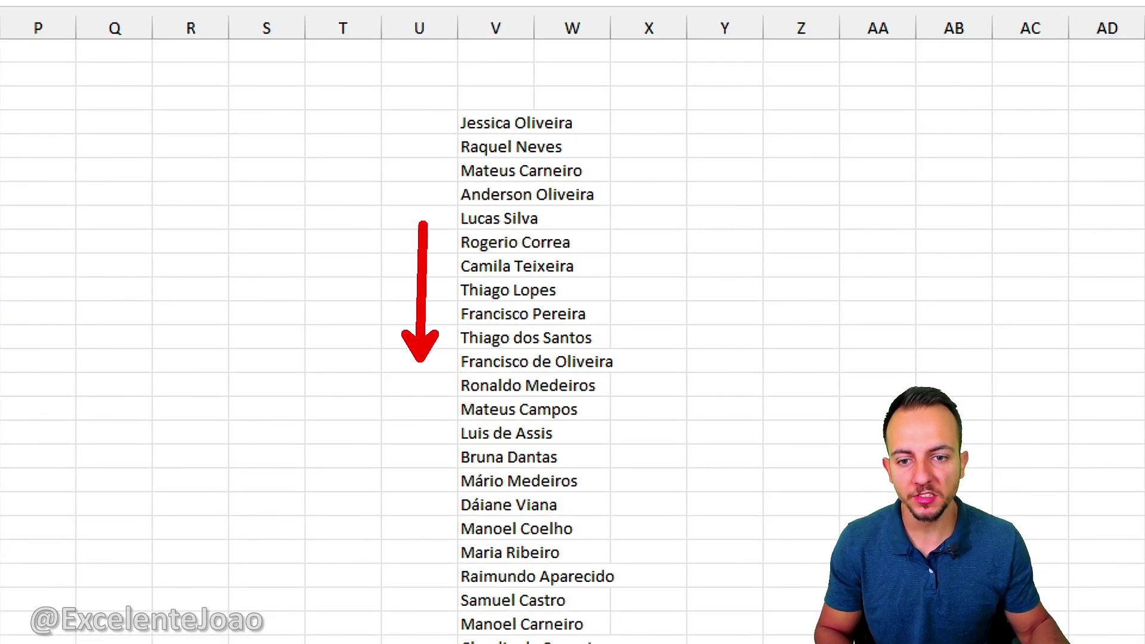
pyautogui.moveTo(297, 208); pyautogui.dragTo(306, 206)
pyautogui.moveTo(266, 185); pyautogui.dragTo(348, 180)
pyautogui.moveTo(263, 251)
pyautogui.mouseDown()
pyautogui.moveTo(308, 333)
pyautogui.moveTo(357, 333)
pyautogui.mouseUp()
pyautogui.moveTo(264, 288); pyautogui.dragTo(396, 296)
pyautogui.press('Escape')
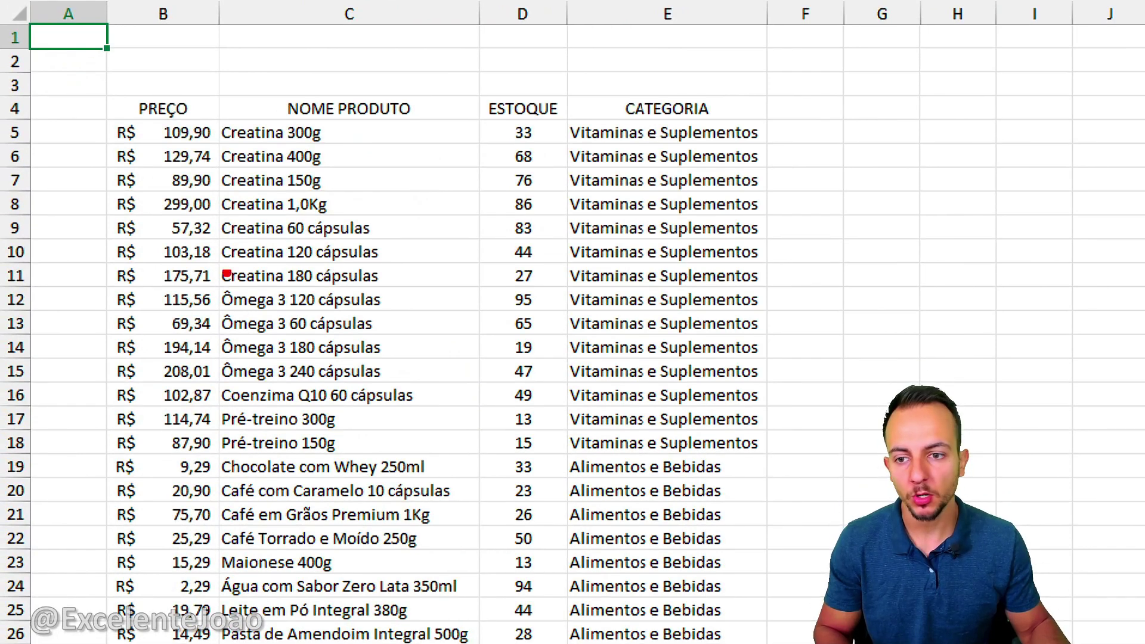
pyautogui.moveTo(74, 286); pyautogui.dragTo(102, 241)
pyautogui.moveTo(155, 260); pyautogui.dragTo(160, 311)
pyautogui.moveTo(545, 262); pyautogui.dragTo(543, 376)
pyautogui.moveTo(671, 311); pyautogui.dragTo(662, 390)
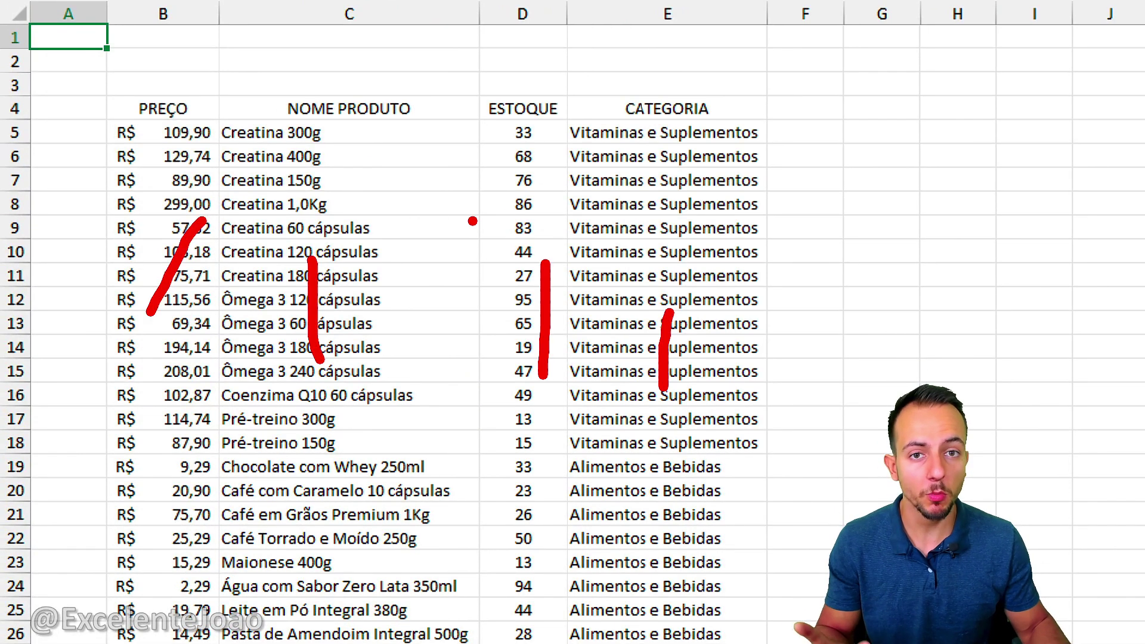
pyautogui.moveTo(723, 109); pyautogui.dragTo(757, 455)
pyautogui.moveTo(750, 369); pyautogui.dragTo(840, 457)
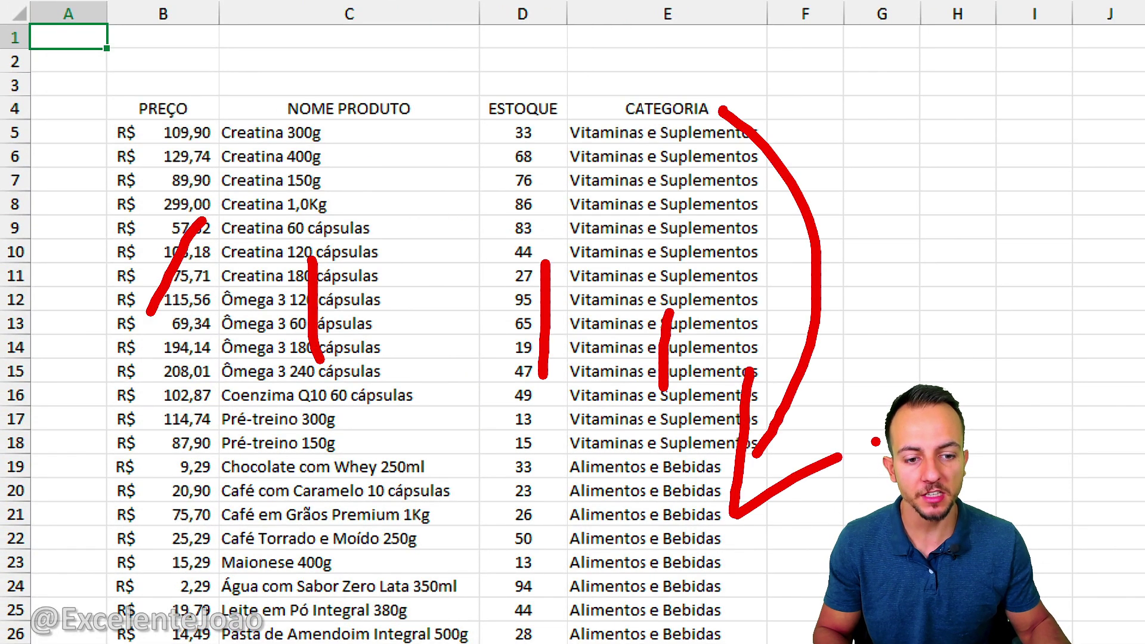
pyautogui.press('Escape')
pyautogui.scroll(-1, 647, 561)
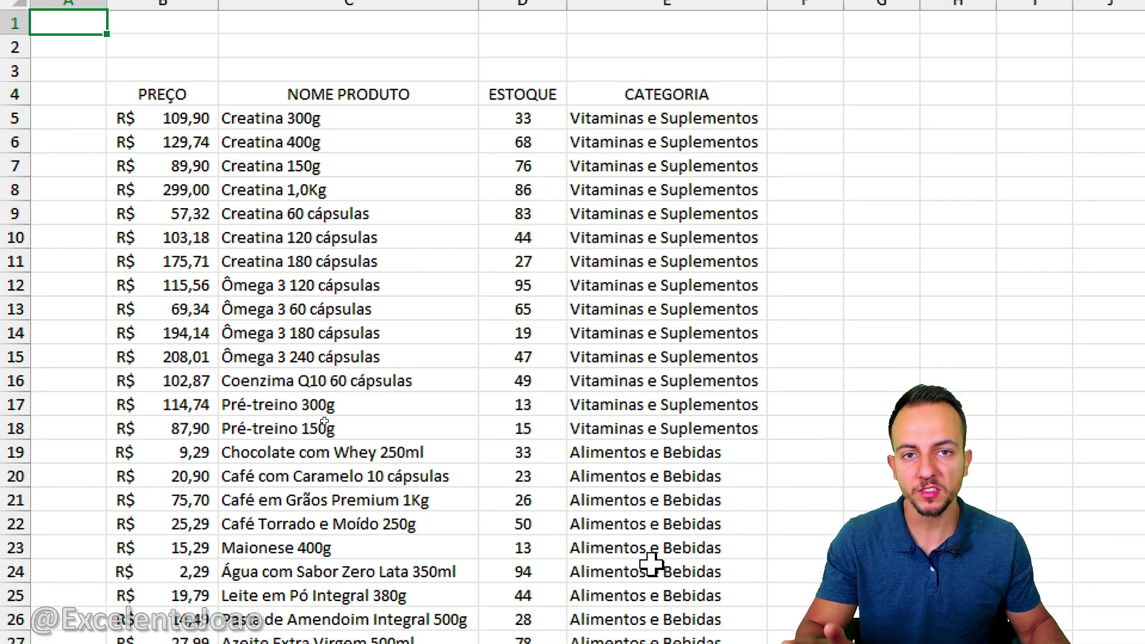
pyautogui.scroll(-1, 640, 559)
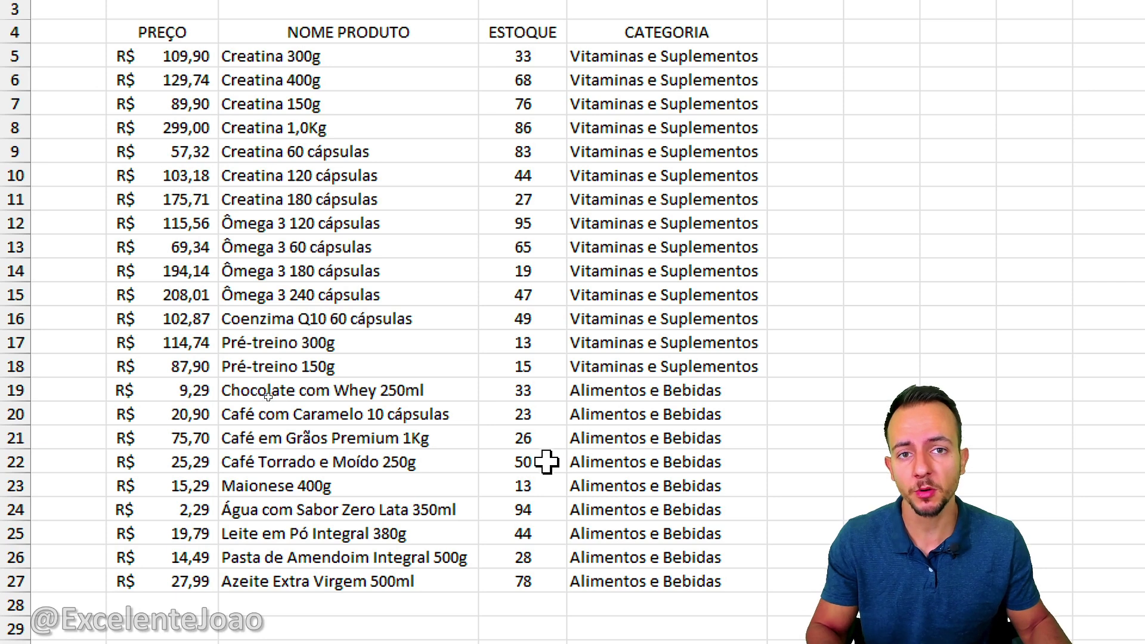
pyautogui.scroll(2, 327, 74)
pyautogui.hotkey('ctrl', '2')
pyautogui.moveTo(192, 103); pyautogui.dragTo(231, 52)
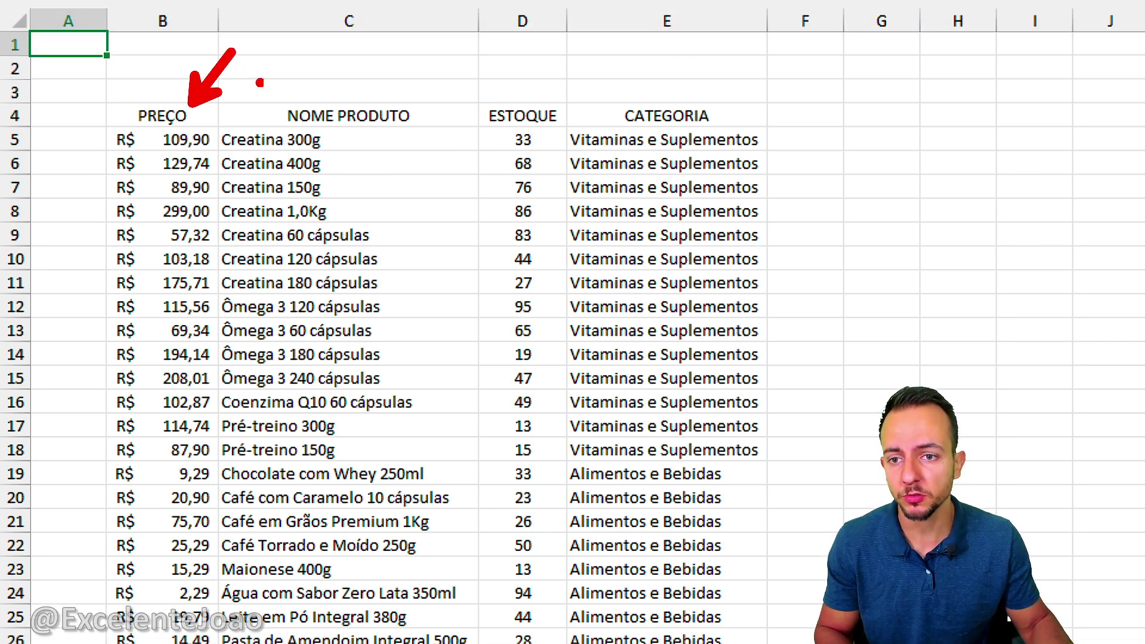
pyautogui.moveTo(373, 95); pyautogui.dragTo(402, 61)
pyautogui.moveTo(505, 97); pyautogui.dragTo(540, 47)
pyautogui.moveTo(692, 89); pyautogui.dragTo(741, 52)
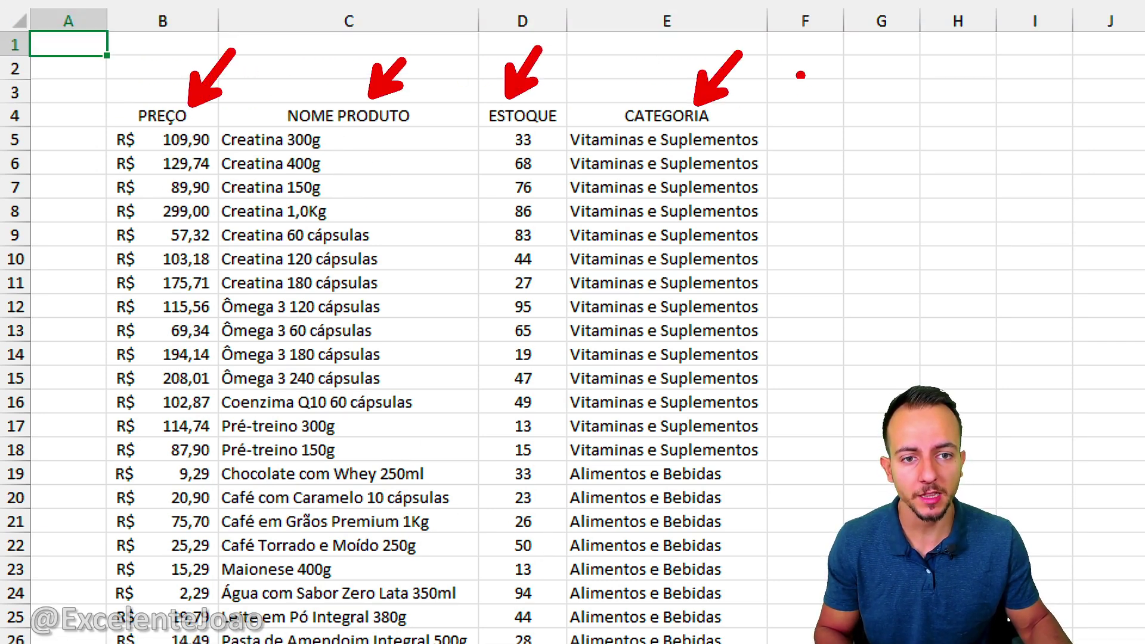
pyautogui.hotkey('ctrl', 'z')
pyautogui.hotkey('ctrl', 'z')
pyautogui.hotkey('ctrl', 'z')
pyautogui.hotkey('ctrl', 'z')
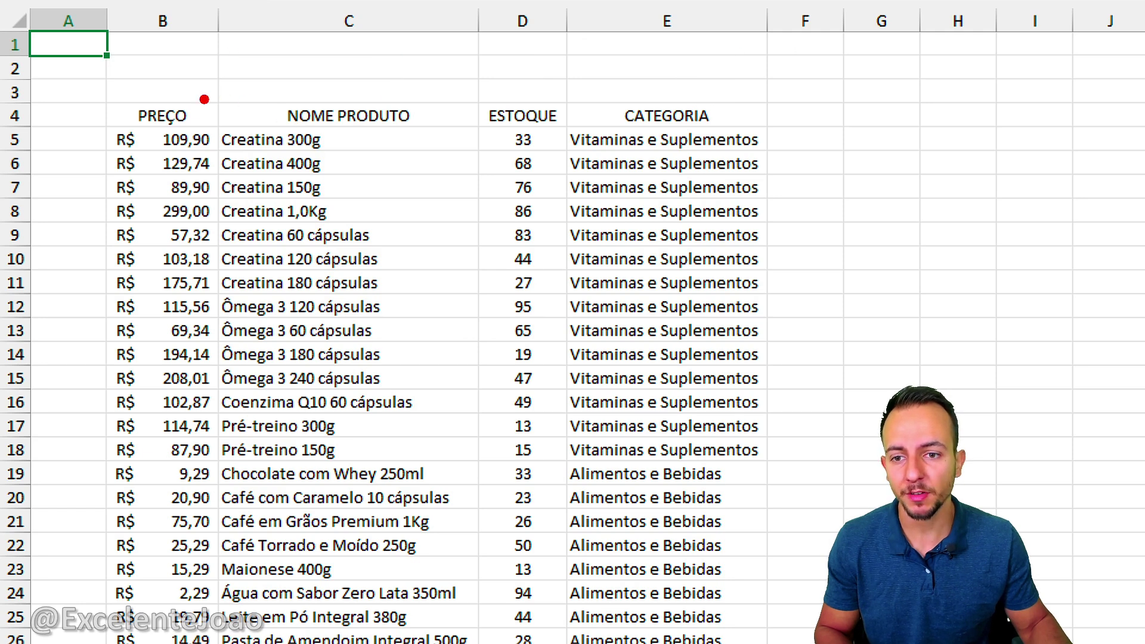
pyautogui.moveTo(202, 95)
pyautogui.mouseDown()
pyautogui.moveTo(427, 406)
pyautogui.moveTo(427, 192)
pyautogui.mouseUp()
pyautogui.hotkey('ctrl', 'z')
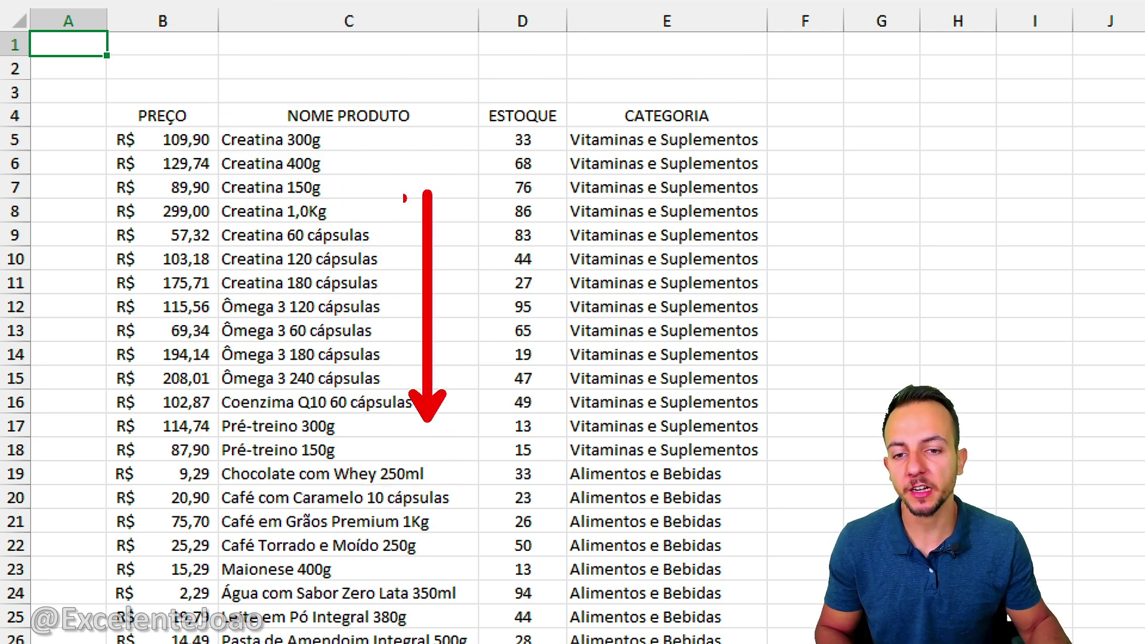
pyautogui.moveTo(358, 223); pyautogui.dragTo(398, 213)
pyautogui.moveTo(350, 181); pyautogui.dragTo(397, 173)
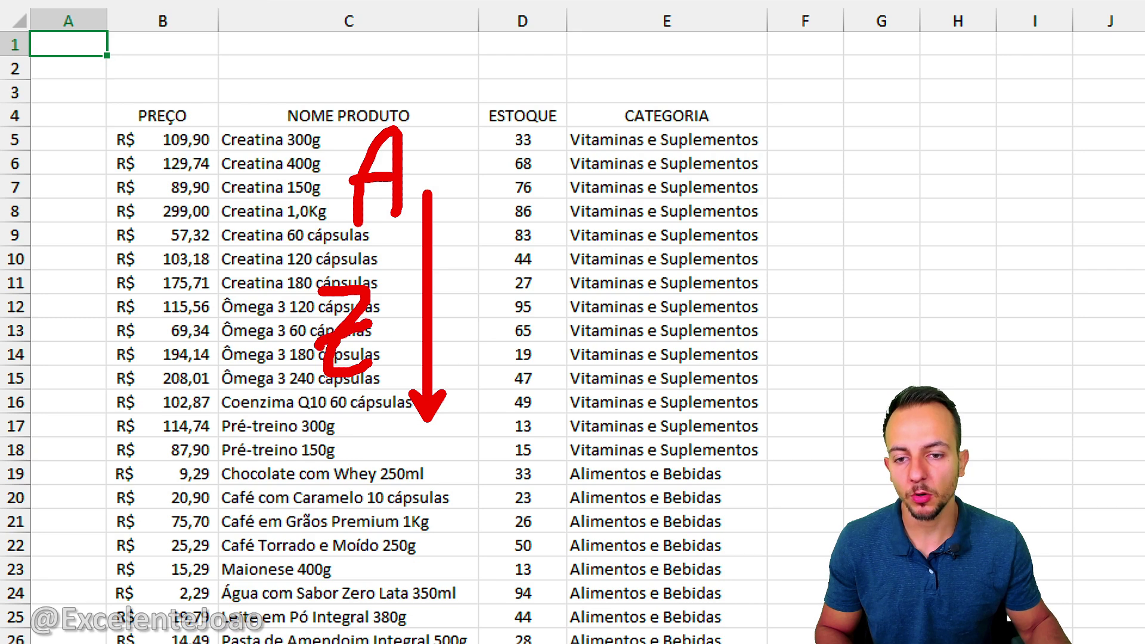
pyautogui.press('Escape')
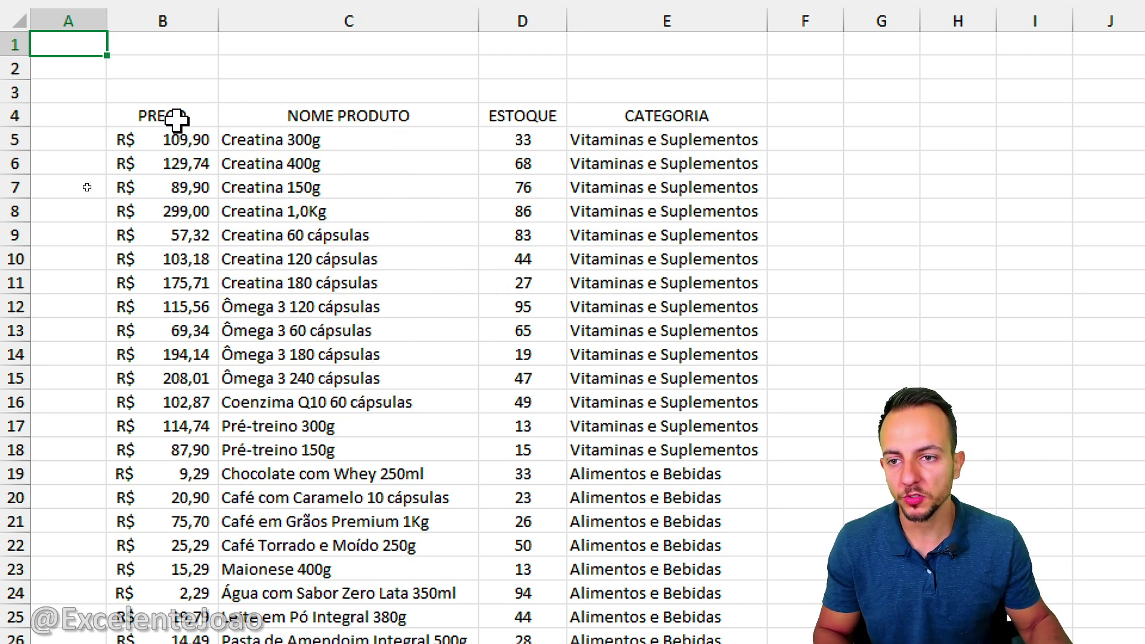
# Step: Add filters to the whole product table, from the PREÇO column through the CATEGORIA column
pyautogui.moveTo(174, 120); pyautogui.dragTo(248, 163)
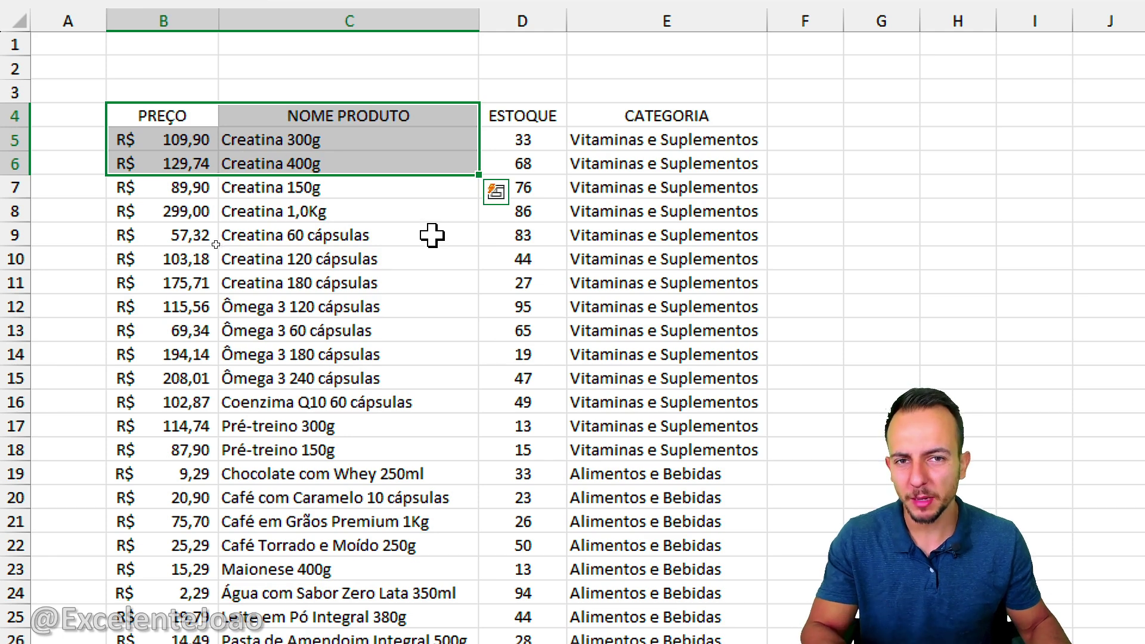
pyautogui.click(388, 235)
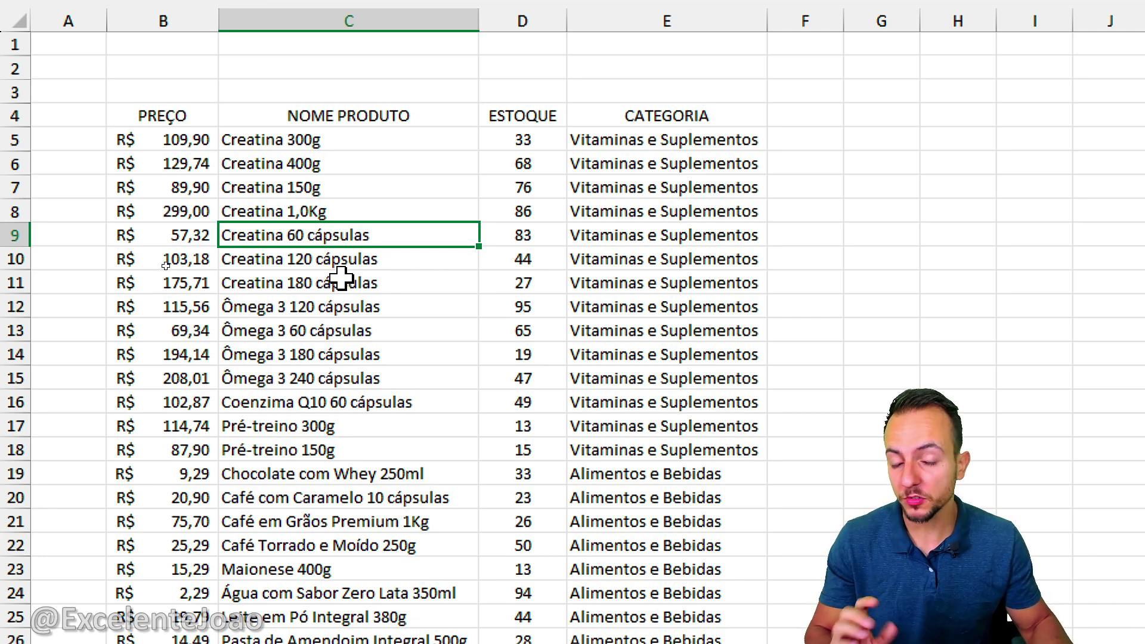
pyautogui.moveTo(195, 116)
pyautogui.mouseDown()
pyautogui.moveTo(740, 407)
pyautogui.moveTo(716, 558)
pyautogui.moveTo(708, 501)
pyautogui.moveTo(693, 513)
pyautogui.mouseUp()
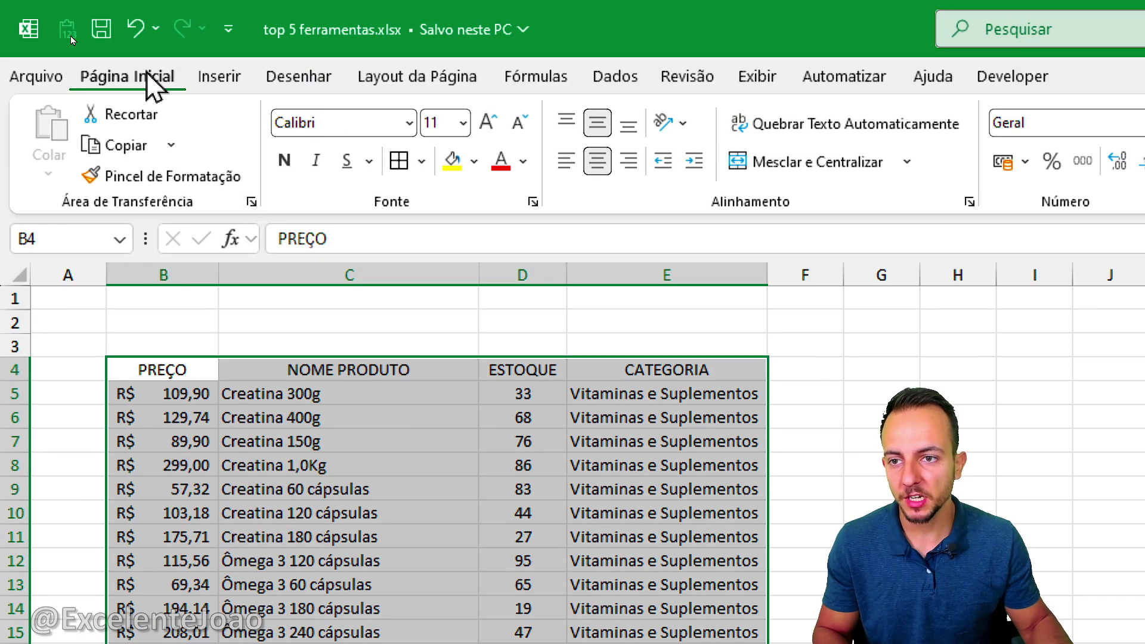
pyautogui.hotkey('ctrl', '2')
pyautogui.moveTo(146, 63)
pyautogui.mouseDown()
pyautogui.moveTo(181, 107)
pyautogui.moveTo(125, 49)
pyautogui.mouseUp()
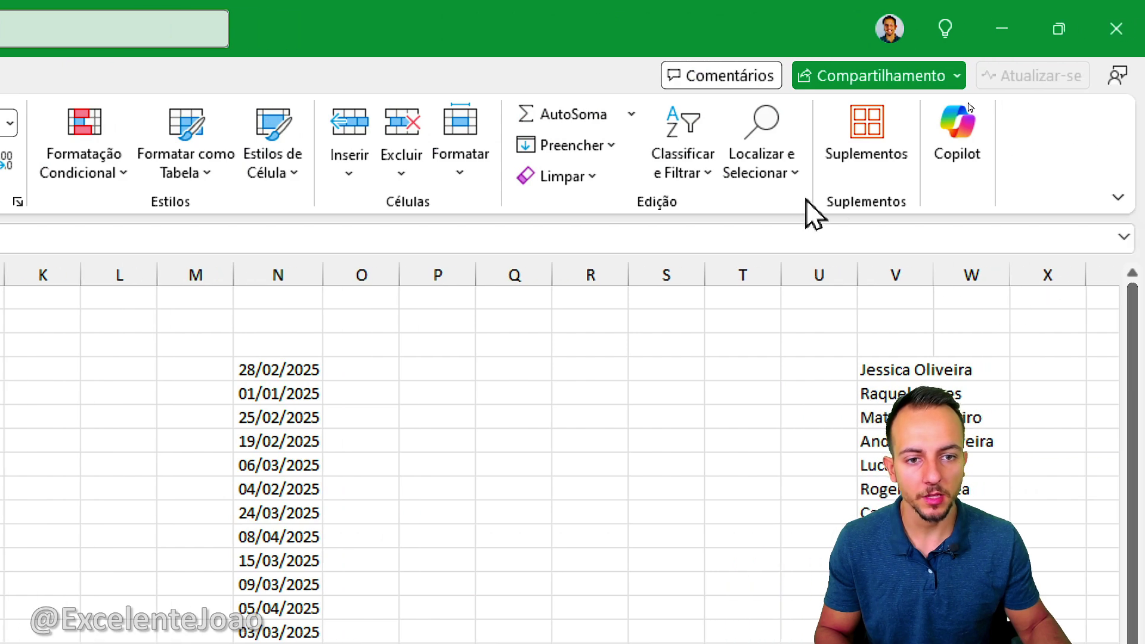
pyautogui.click(710, 194)
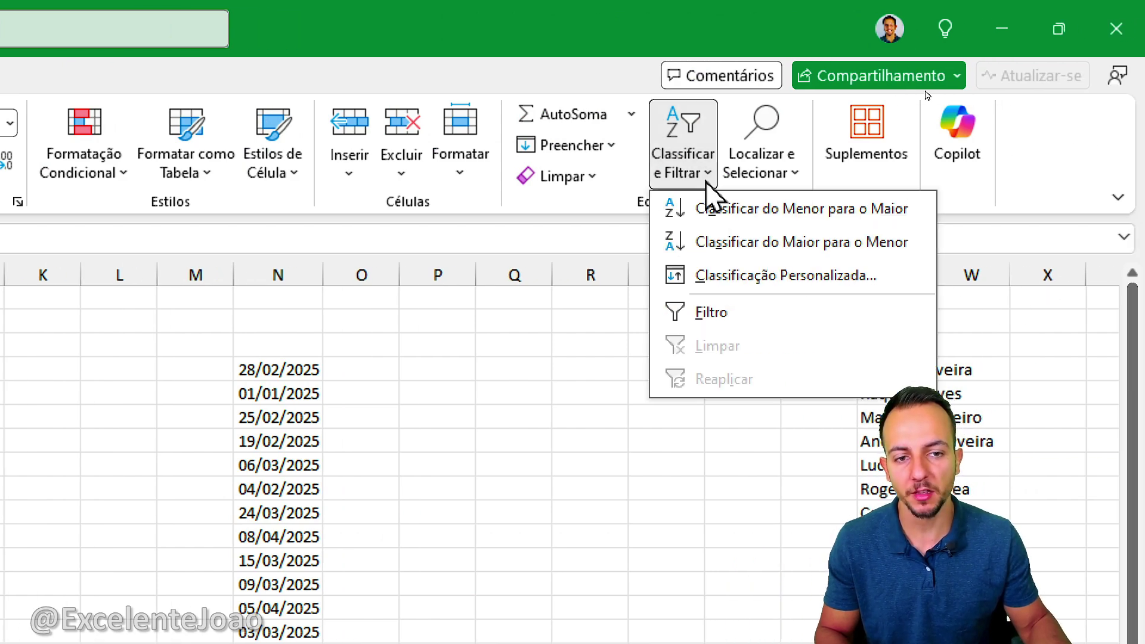
pyautogui.click(719, 325)
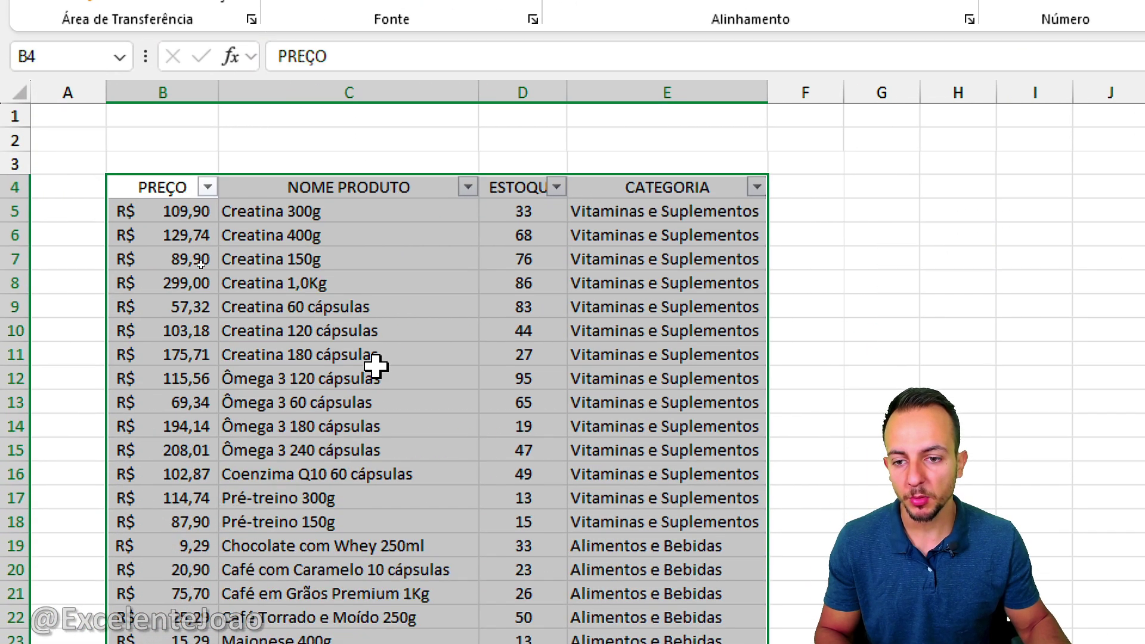
pyautogui.click(68, 513)
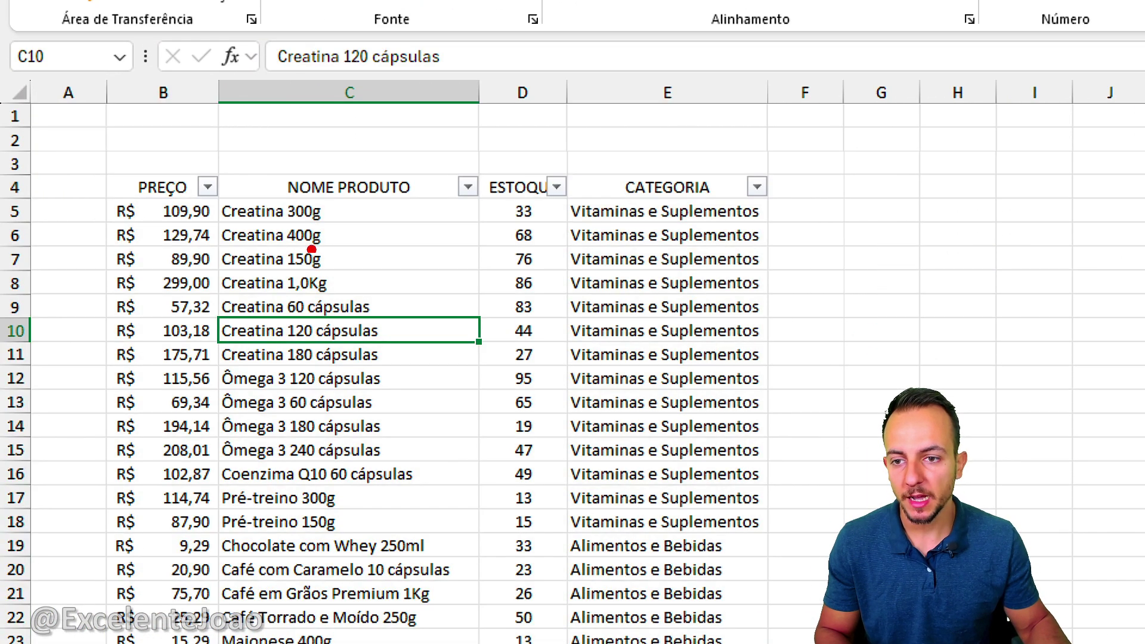
pyautogui.moveTo(238, 208); pyautogui.dragTo(222, 147)
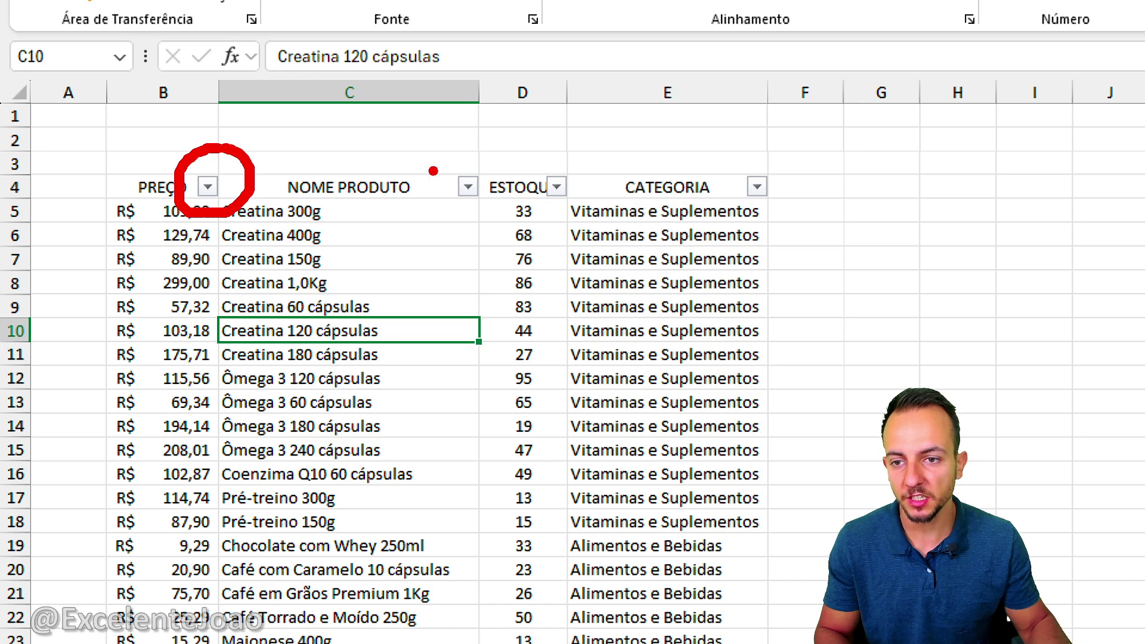
pyautogui.moveTo(471, 160)
pyautogui.mouseDown()
pyautogui.moveTo(456, 221)
pyautogui.moveTo(473, 156)
pyautogui.mouseUp()
pyautogui.moveTo(554, 157)
pyautogui.mouseDown()
pyautogui.moveTo(581, 185)
pyautogui.moveTo(543, 155)
pyautogui.mouseUp()
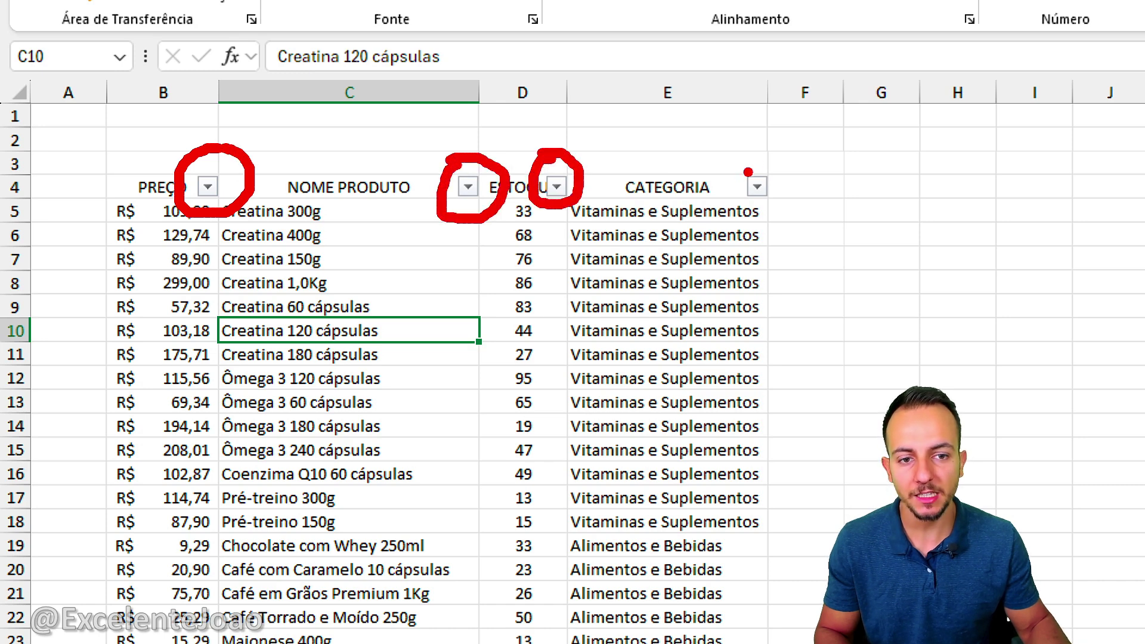
pyautogui.moveTo(749, 164)
pyautogui.mouseDown()
pyautogui.moveTo(793, 192)
pyautogui.moveTo(744, 168)
pyautogui.mouseUp()
pyautogui.press('Escape')
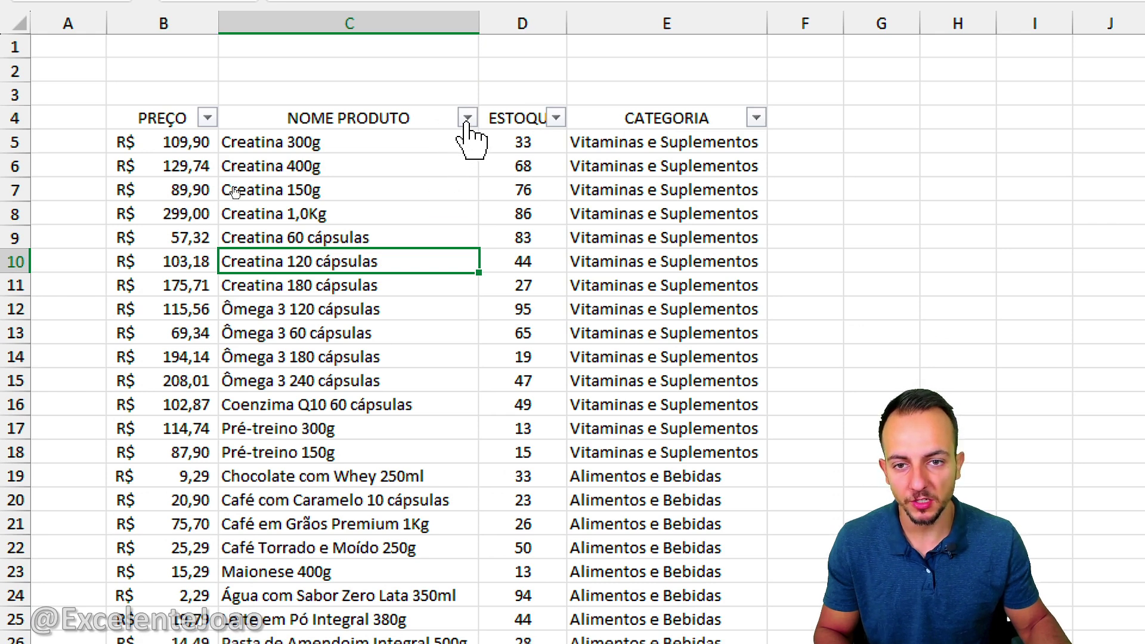
# Step: Sort the product table by NOME PRODUTO from A to Z and check the order down to the last row
pyautogui.click(468, 118)
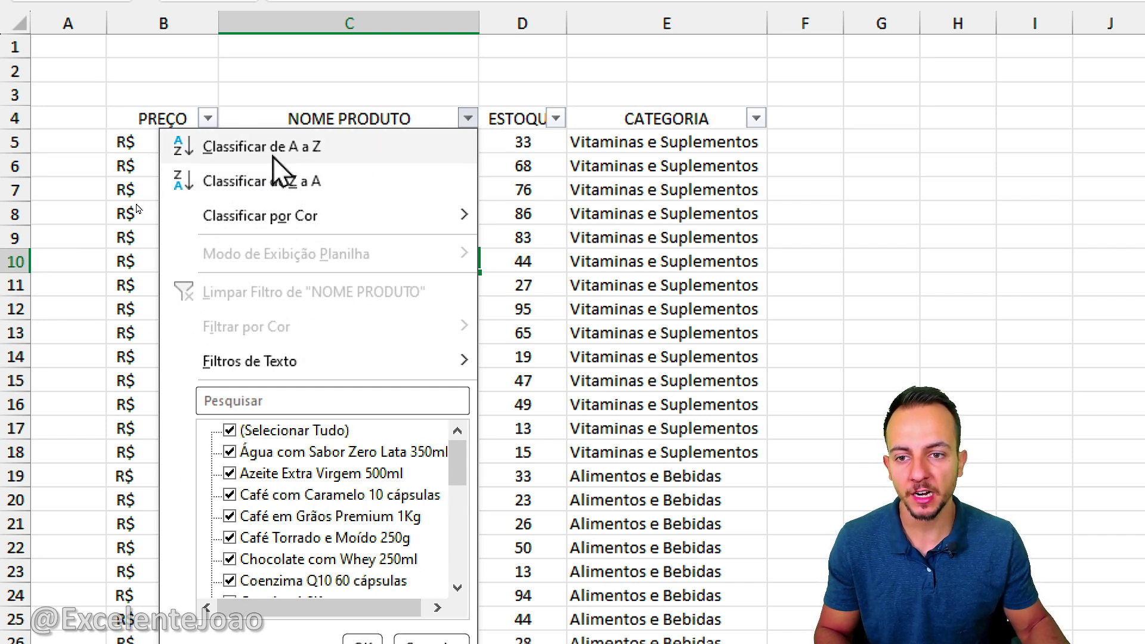
pyautogui.click(303, 156)
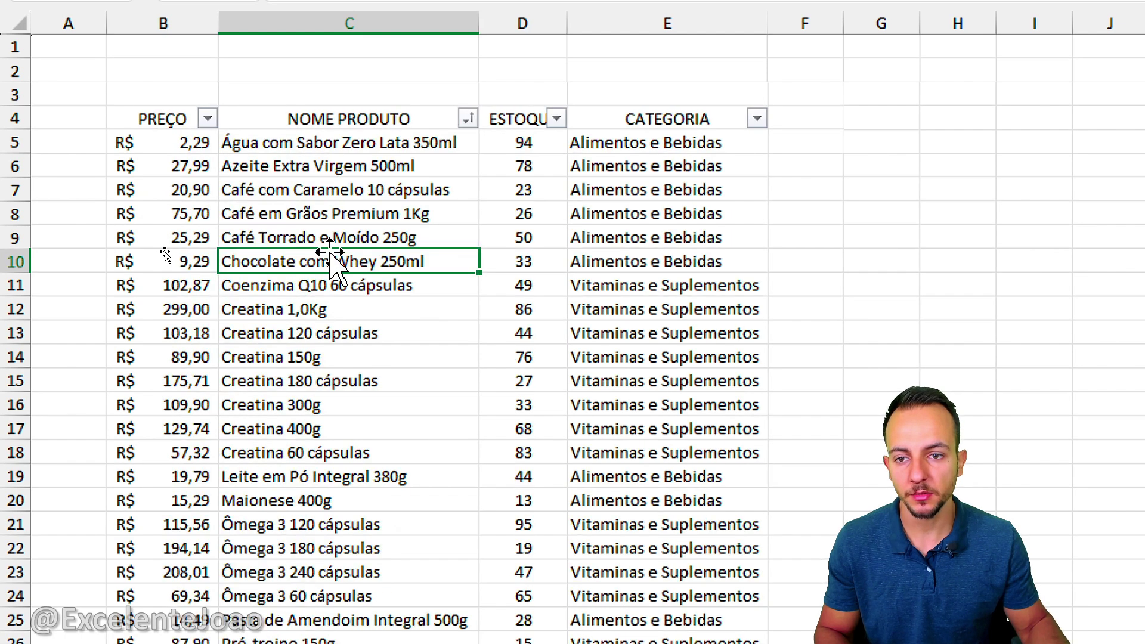
pyautogui.click(320, 382)
pyautogui.moveTo(199, 120)
pyautogui.mouseDown()
pyautogui.moveTo(373, 160)
pyautogui.moveTo(477, 159)
pyautogui.mouseUp()
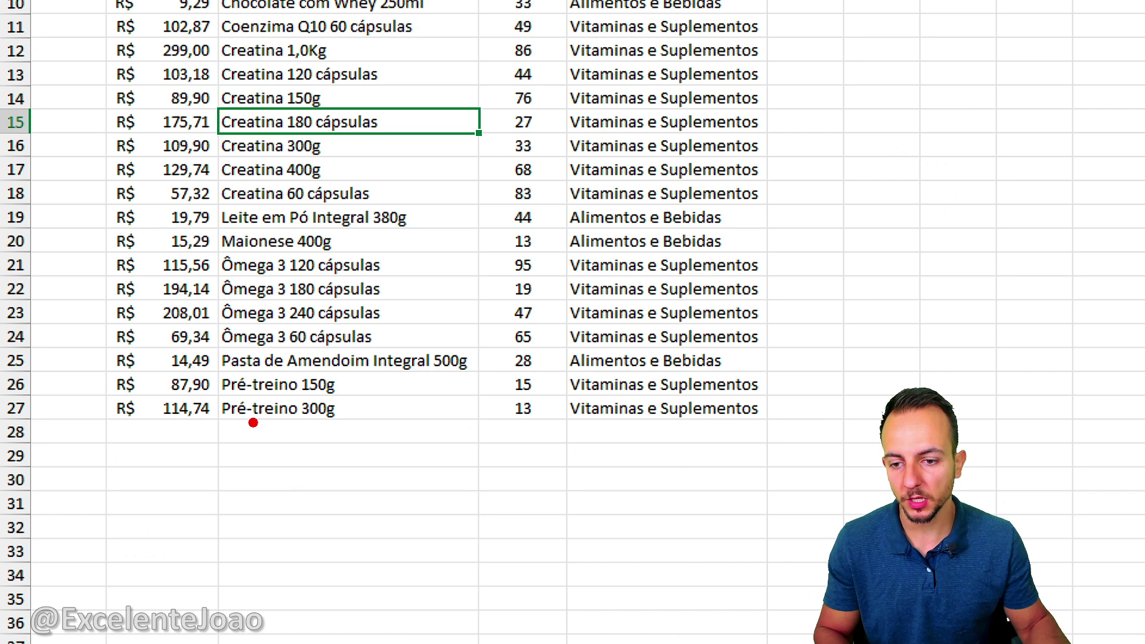
pyautogui.moveTo(214, 385)
pyautogui.mouseDown()
pyautogui.moveTo(269, 411)
pyautogui.moveTo(367, 421)
pyautogui.mouseUp()
pyautogui.moveTo(353, 382); pyautogui.dragTo(500, 96)
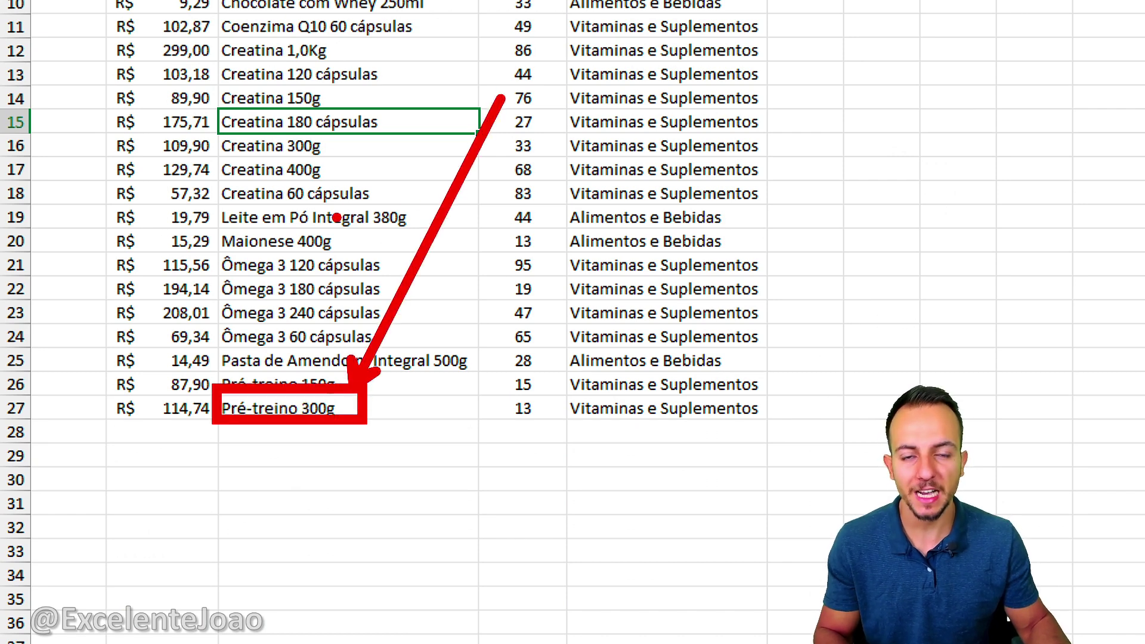
pyautogui.press('Escape')
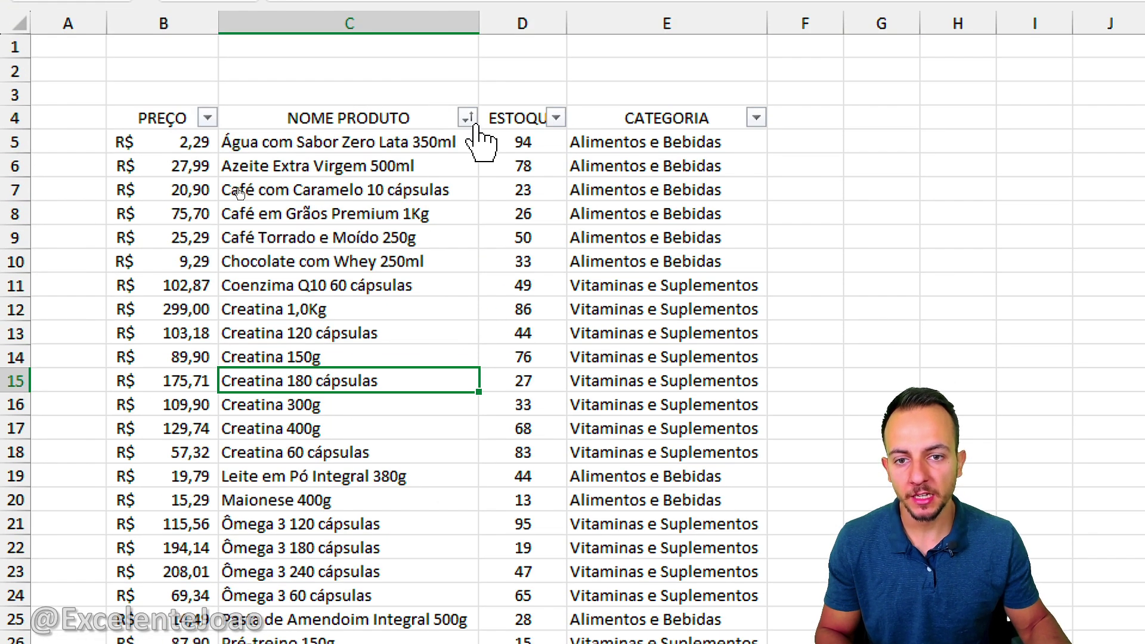
# Step: Sort the product table by NOME PRODUTO from Z to A
pyautogui.click(469, 118)
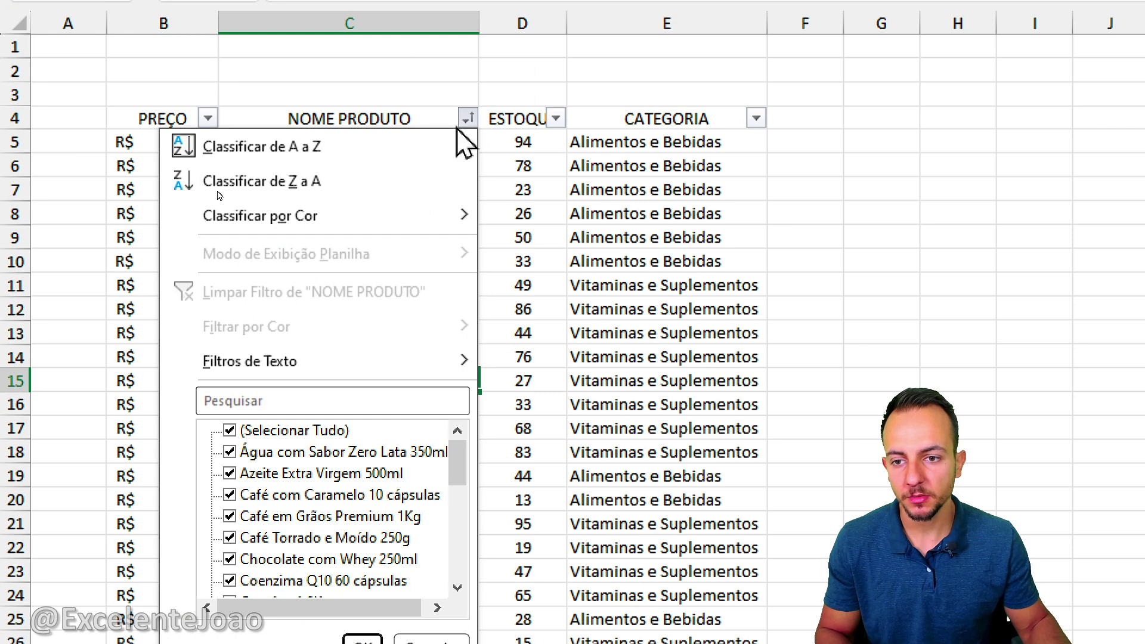
pyautogui.click(319, 180)
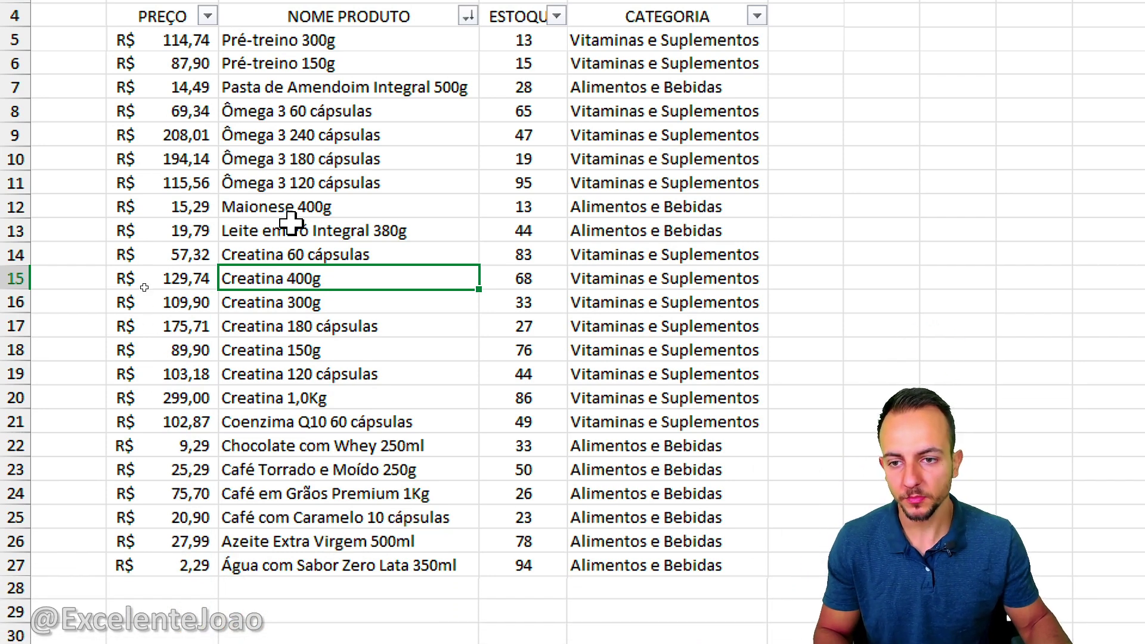
pyautogui.click(291, 207)
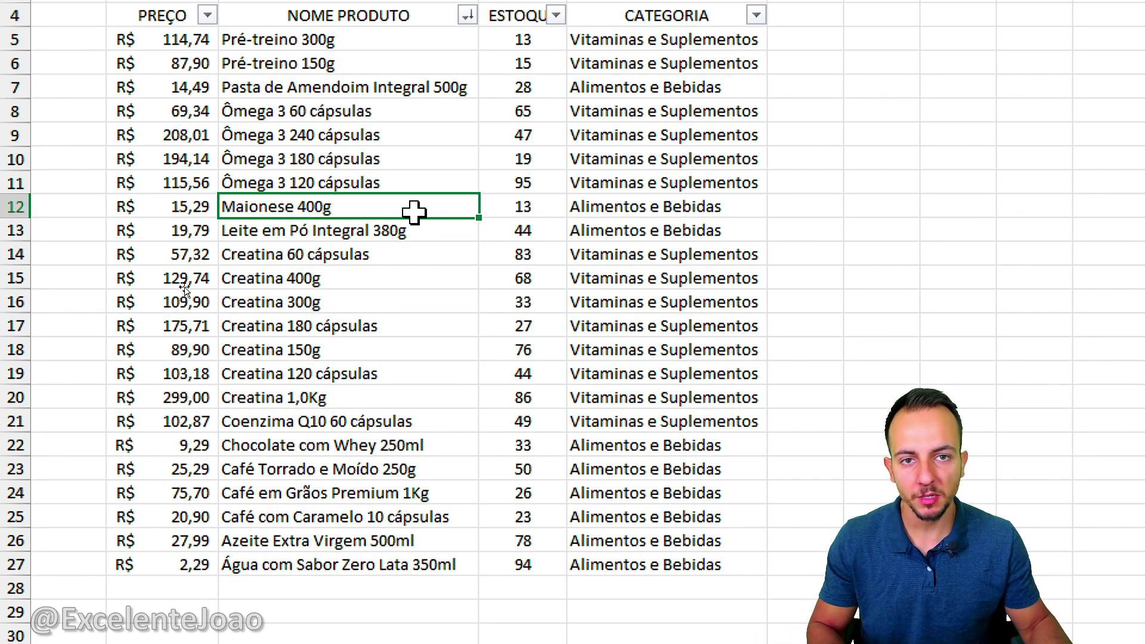
# Step: Fill the Maionese 400g row from PREÇO through CATEGORIA with light yellow and re-sort the table by NOME PRODUTO from A to Z
pyautogui.click(166, 203)
pyautogui.moveTo(166, 202); pyautogui.dragTo(646, 203)
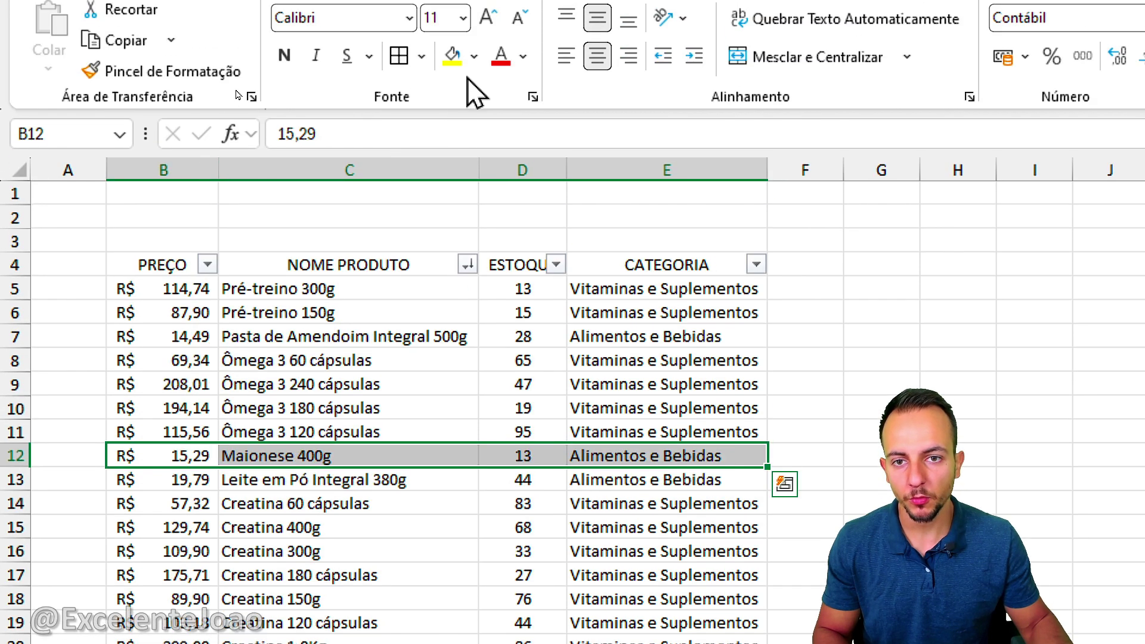
pyautogui.click(474, 0)
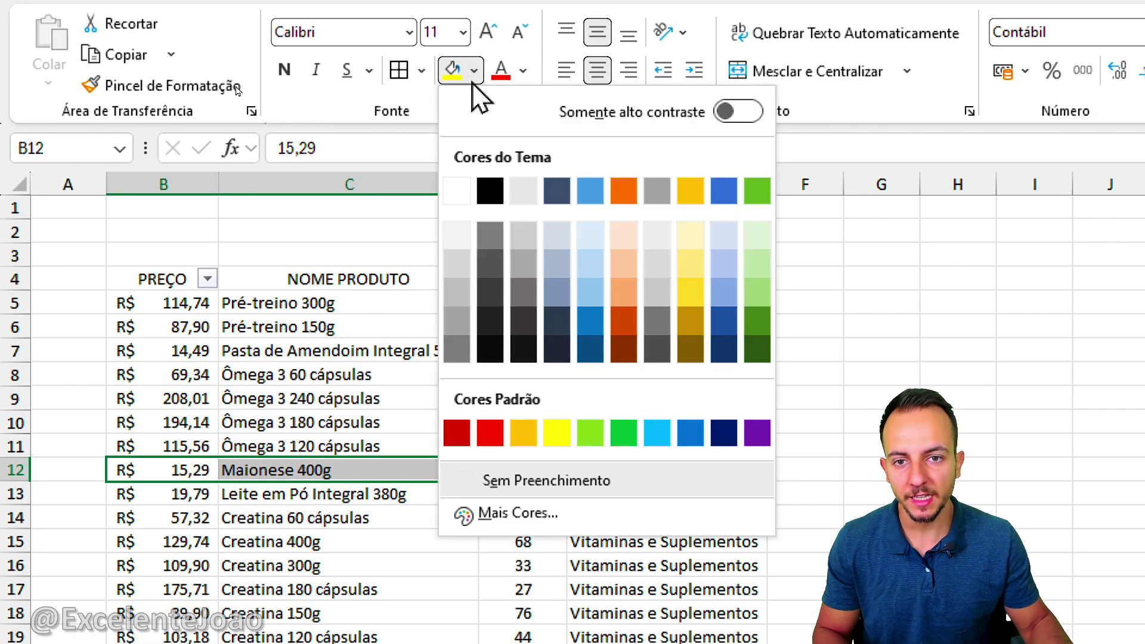
pyautogui.click(691, 235)
pyautogui.click(322, 447)
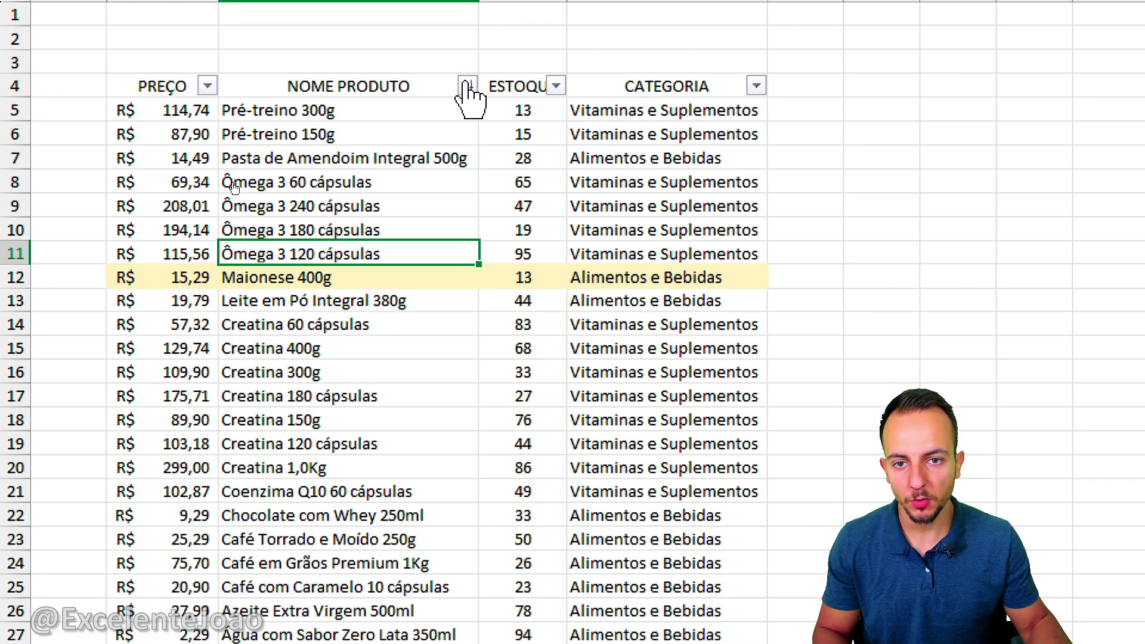
pyautogui.click(468, 53)
pyautogui.click(415, 114)
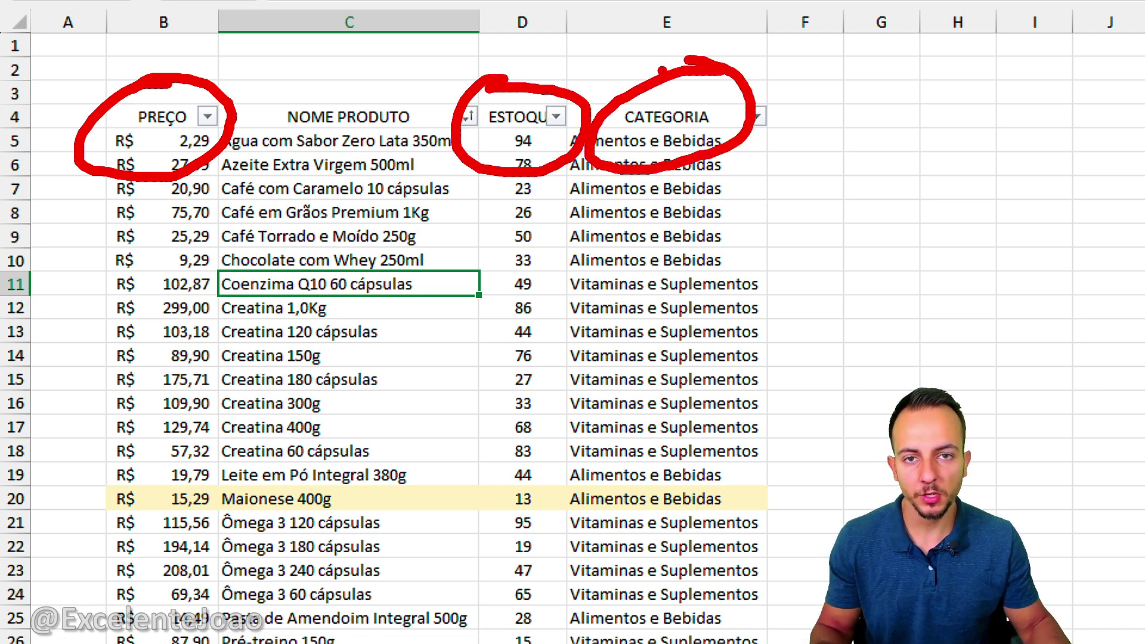
# Step: Sort the product table by PREÇO from smallest to largest and check the prices down to the last row
pyautogui.click(208, 117)
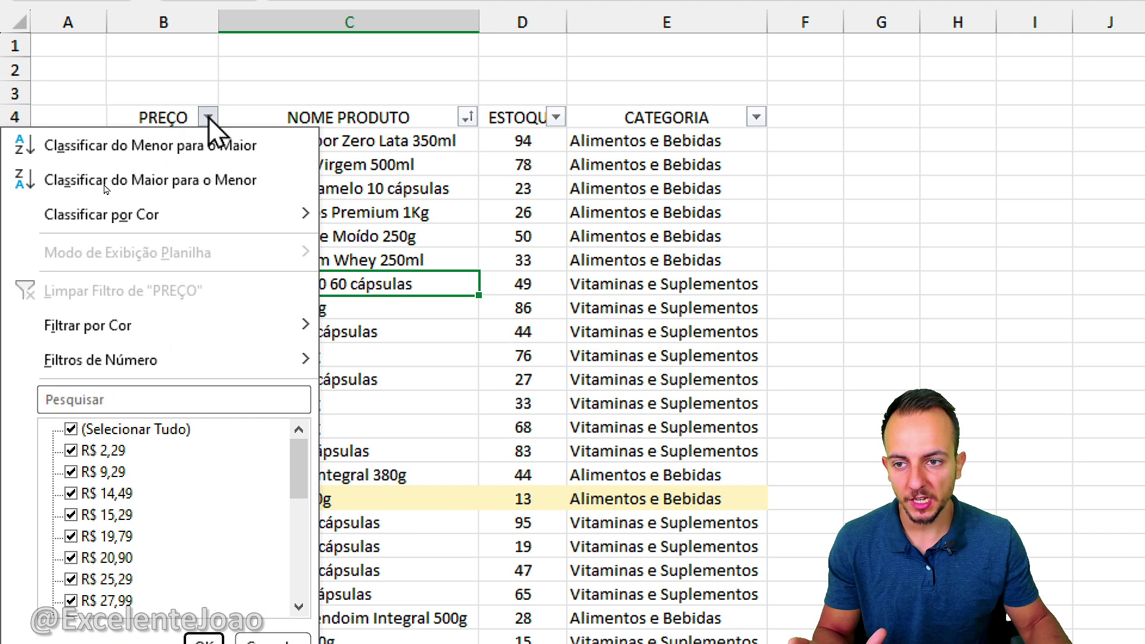
pyautogui.click(240, 158)
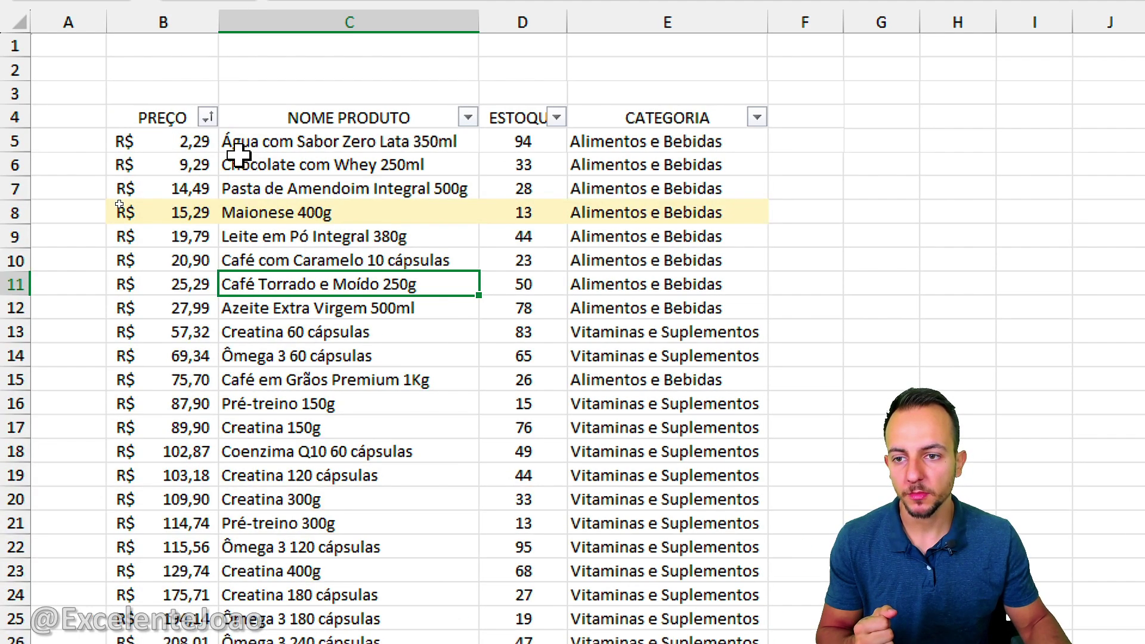
pyautogui.click(197, 134)
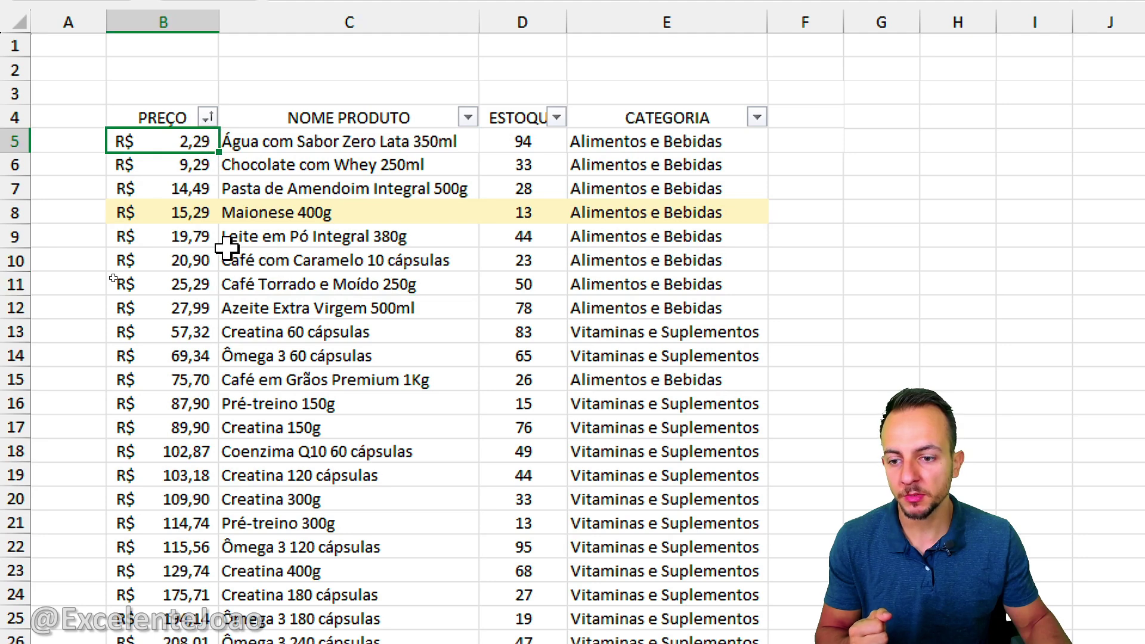
pyautogui.scroll(-2, 225, 248)
pyautogui.moveTo(189, 454); pyautogui.dragTo(191, 383)
pyautogui.click(288, 382)
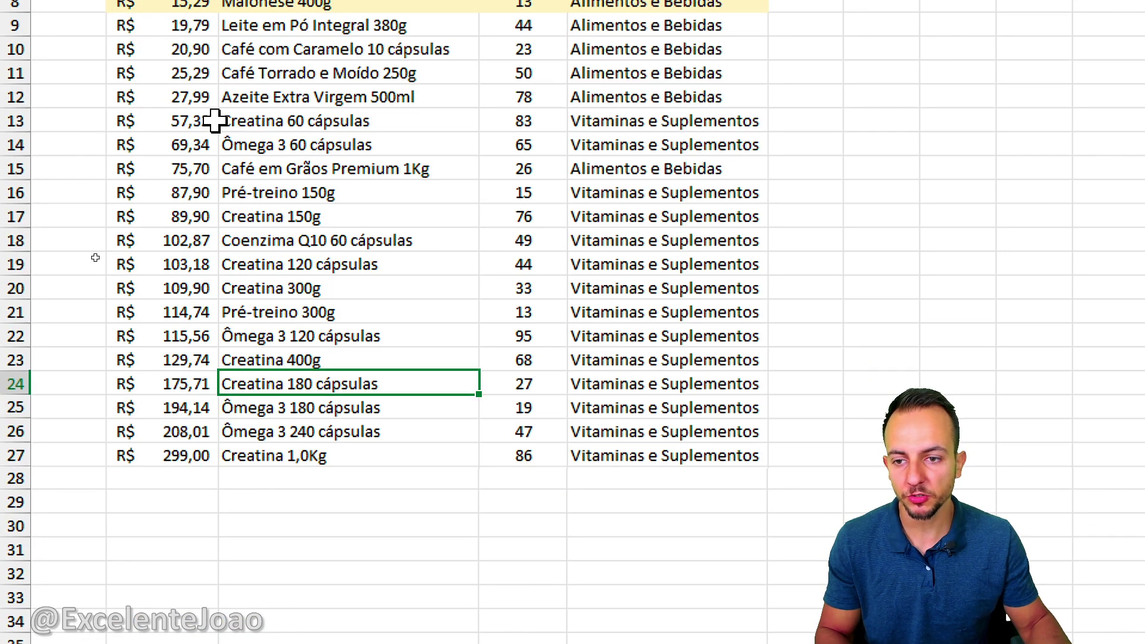
# Step: Sort the product table by PREÇO from largest to smallest and review the resulting order
pyautogui.scroll(3, 223, 120)
pyautogui.click(207, 96)
pyautogui.click(180, 167)
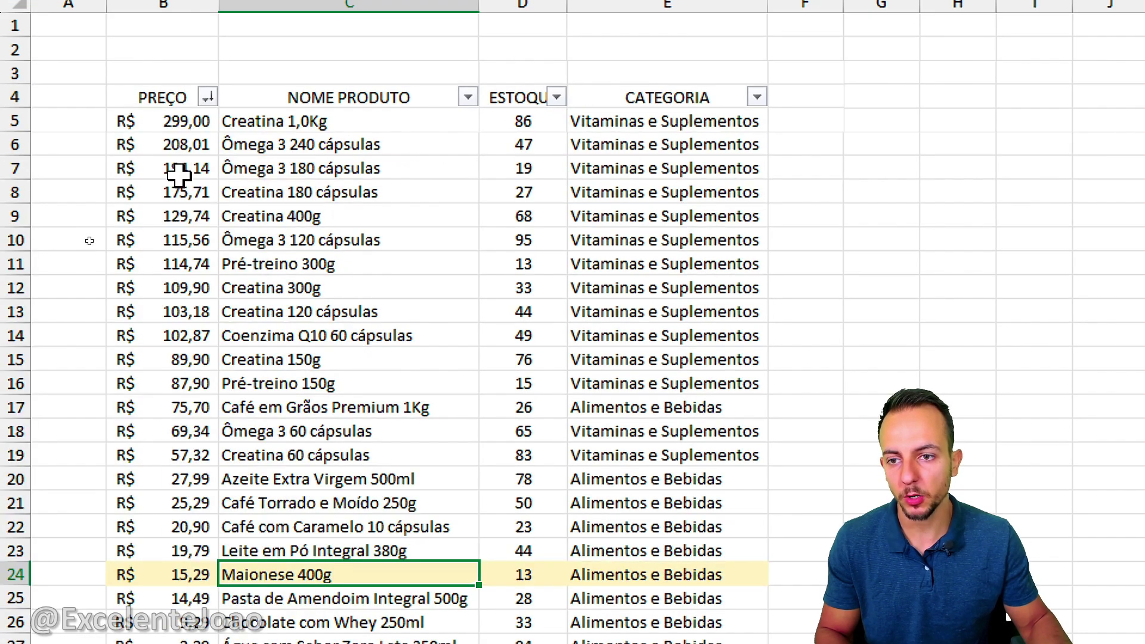
pyautogui.click(179, 216)
pyautogui.scroll(-2, 219, 560)
# Step: Return the product table to PREÇO order from smallest to largest
pyautogui.scroll(3, 194, 72)
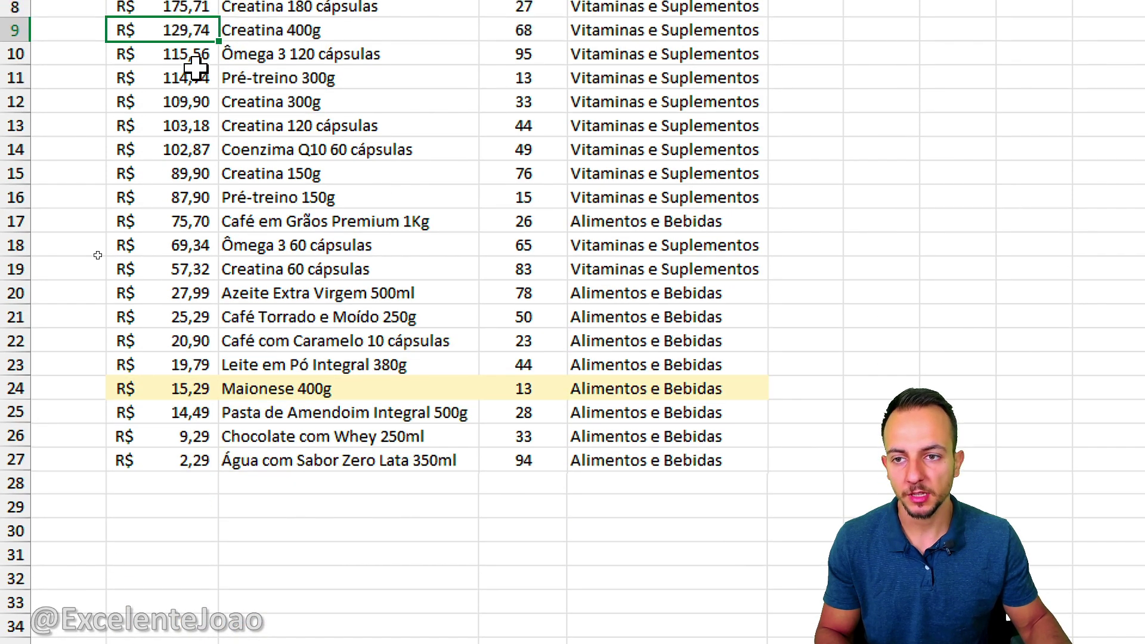
pyautogui.click(208, 77)
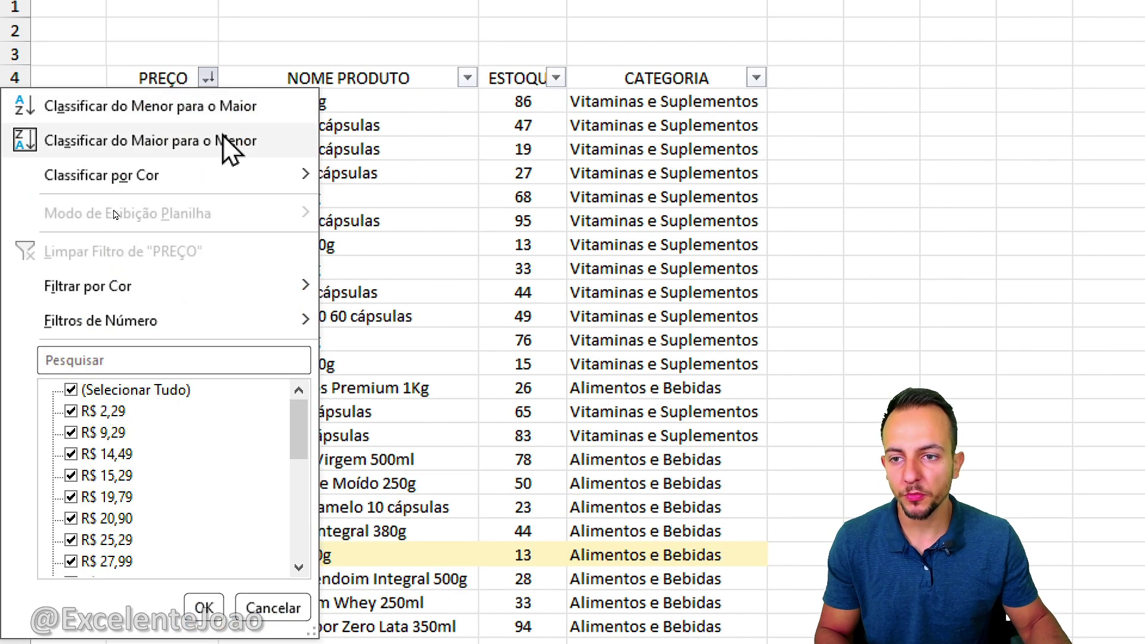
pyautogui.click(230, 106)
pyautogui.click(171, 79)
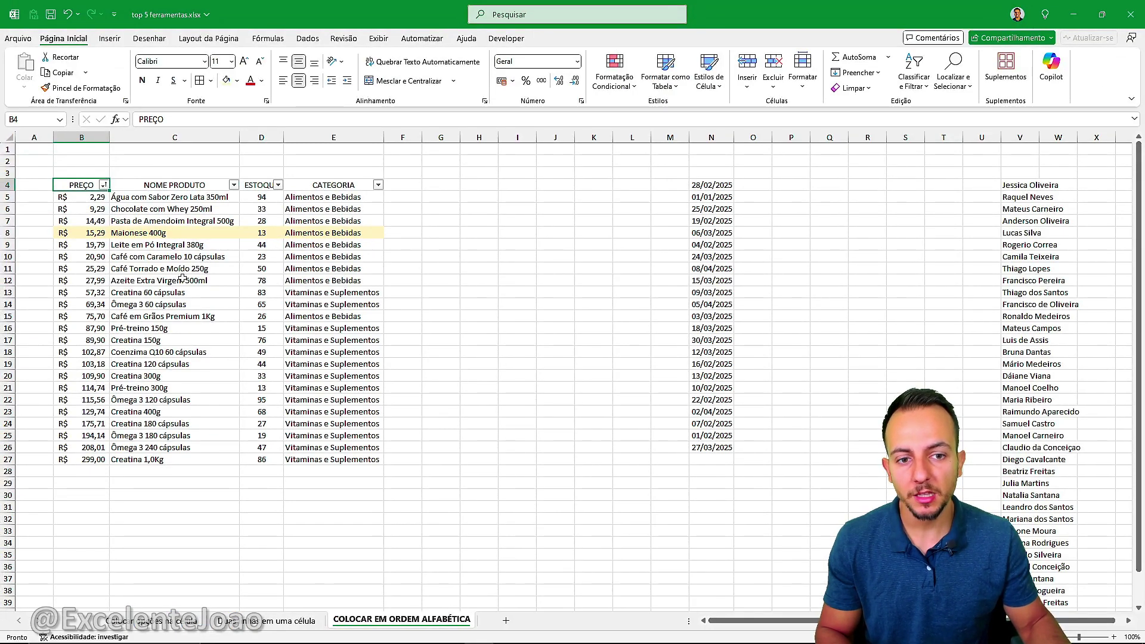
# Step: Select the date list in N4:N26 and turn off the sheet's existing filter on the product table
pyautogui.hscroll(3, 276, 181)
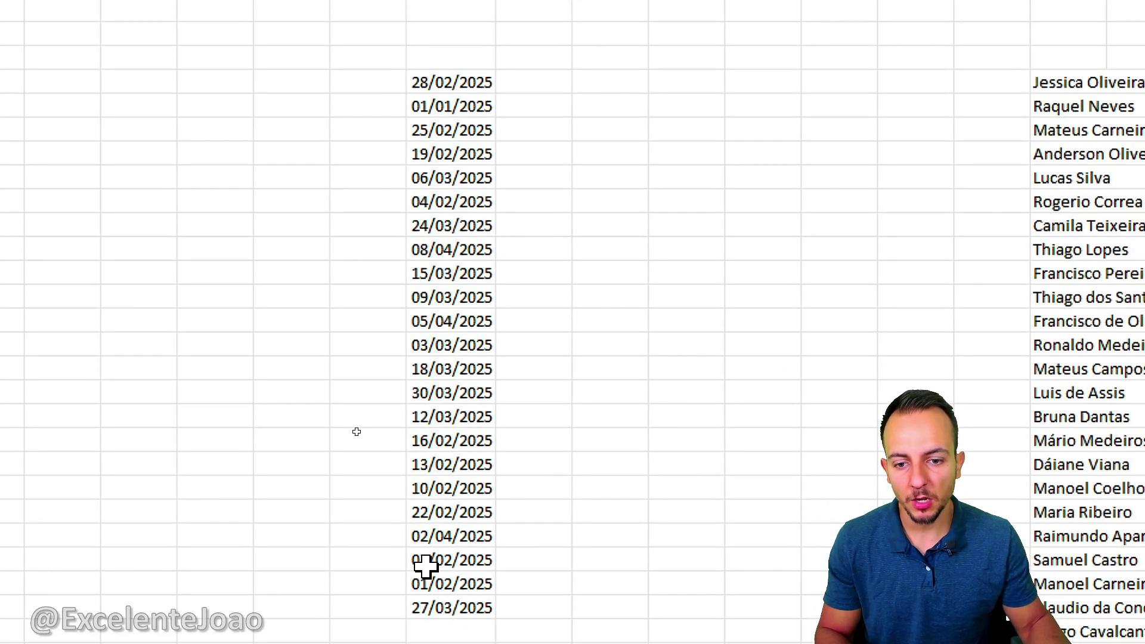
pyautogui.moveTo(474, 43)
pyautogui.mouseDown()
pyautogui.moveTo(482, 404)
pyautogui.moveTo(468, 569)
pyautogui.moveTo(471, 32)
pyautogui.mouseUp()
pyautogui.click(468, 567)
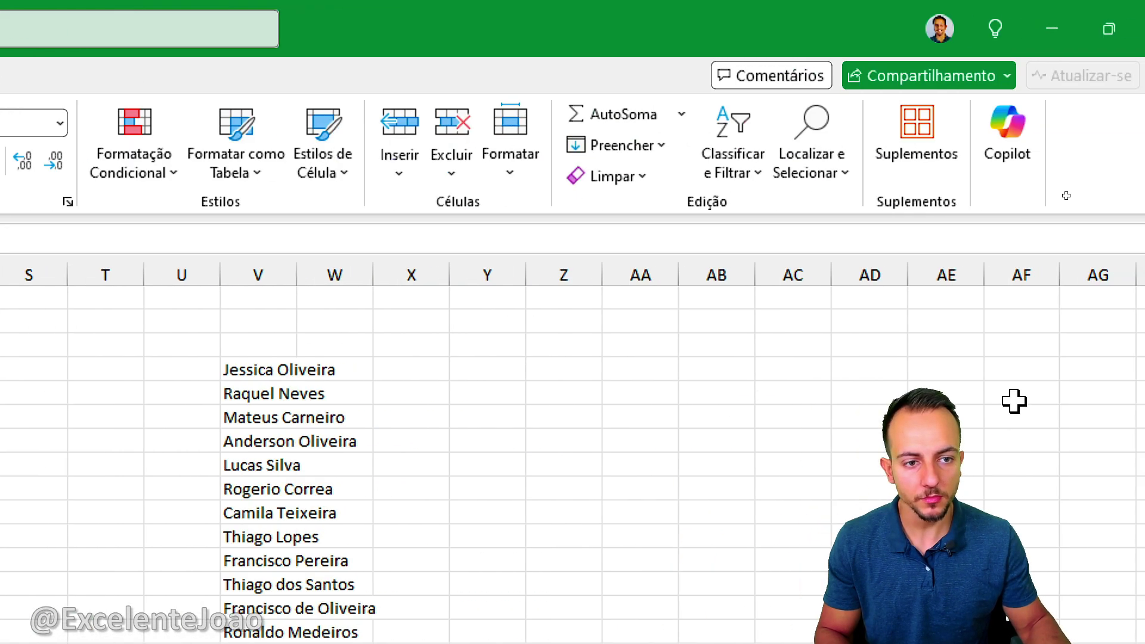
pyautogui.click(713, 156)
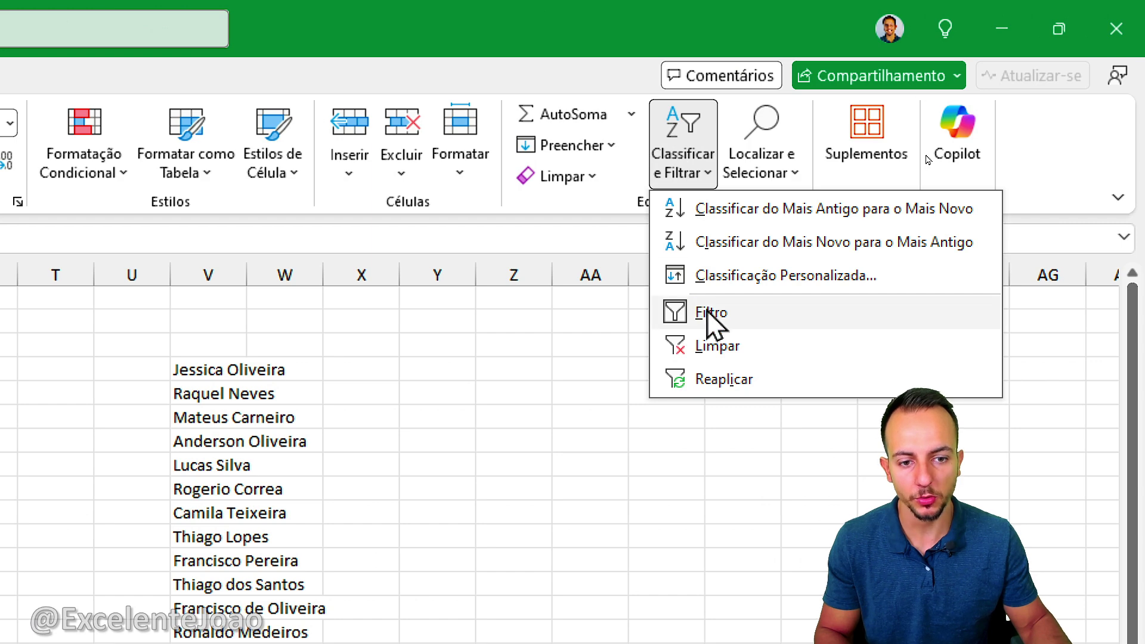
pyautogui.click(710, 314)
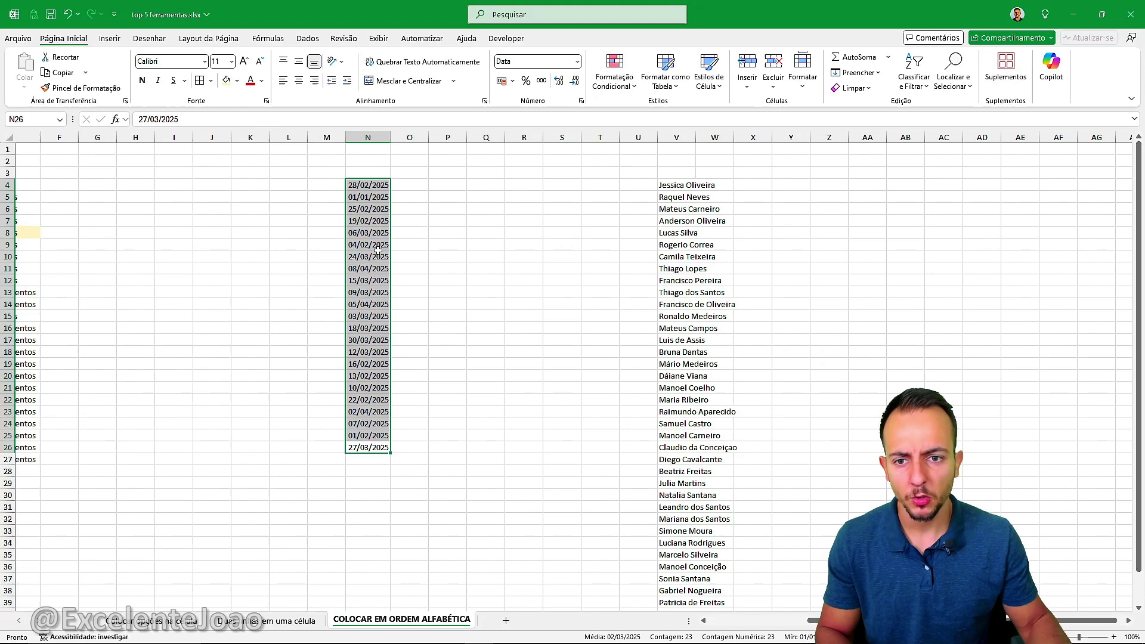
pyautogui.hscroll(-3, 379, 250)
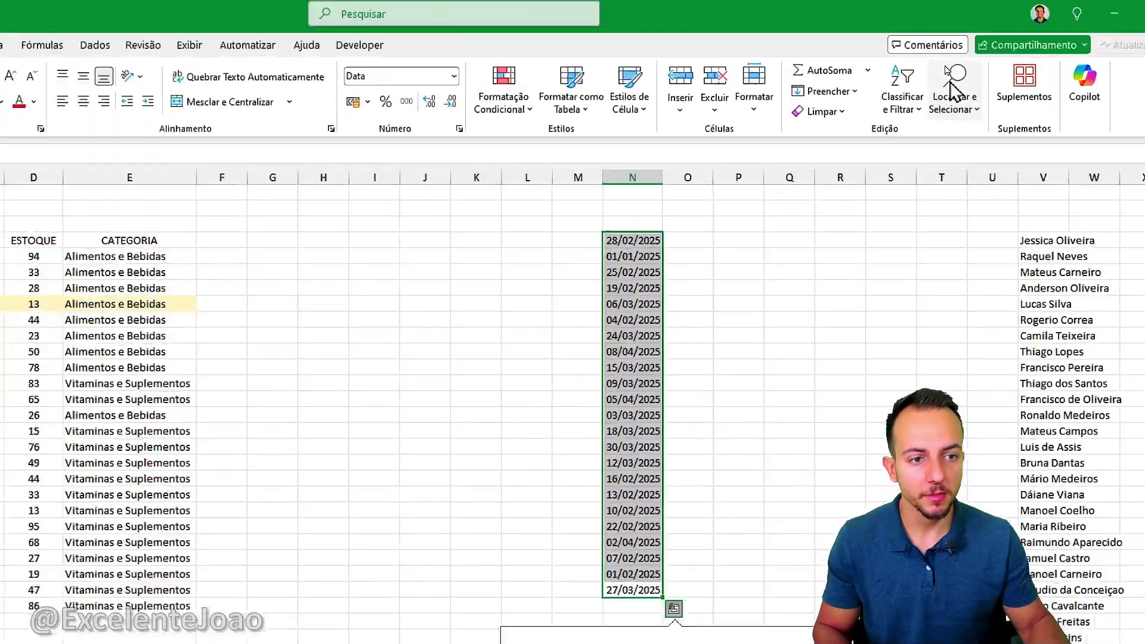
# Step: Add a filter to the selected date list in column N
pyautogui.click(918, 65)
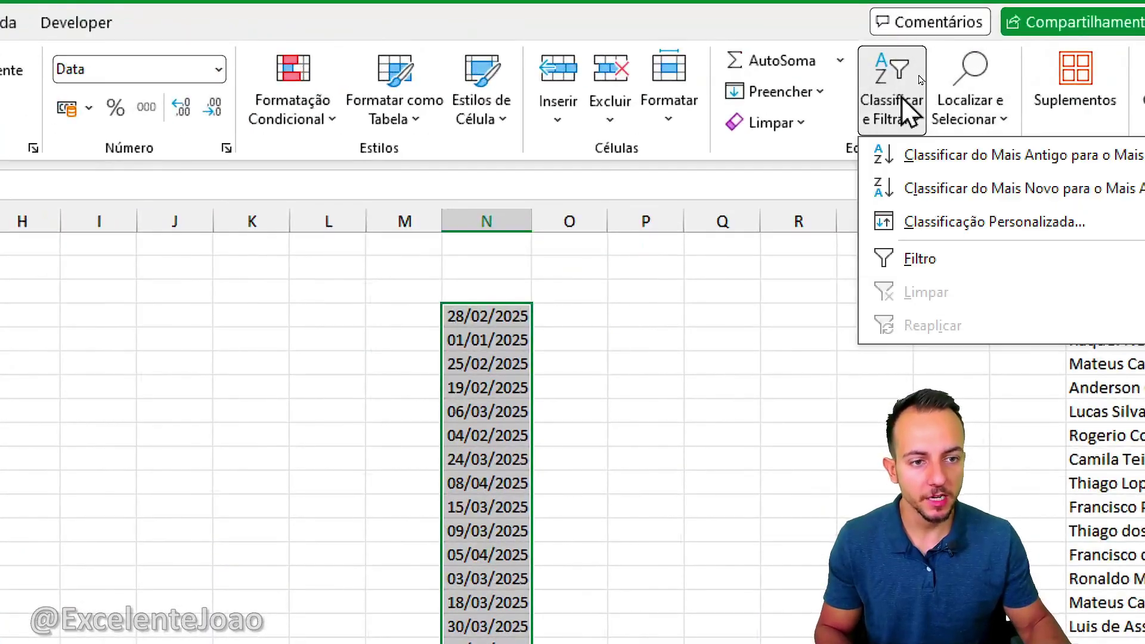
pyautogui.click(919, 258)
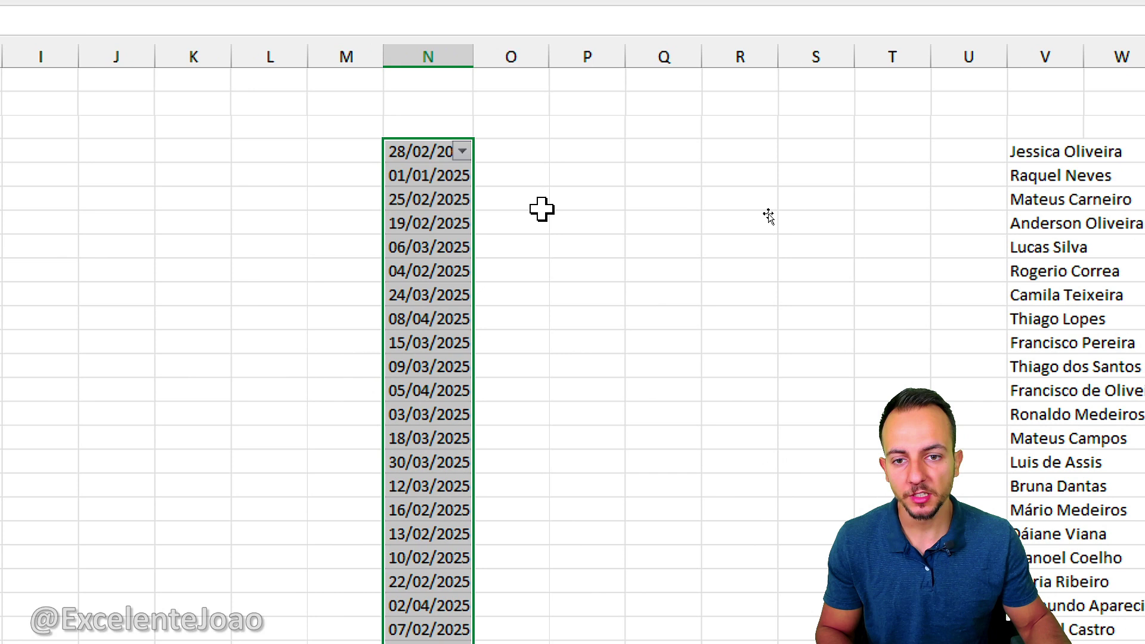
pyautogui.click(542, 209)
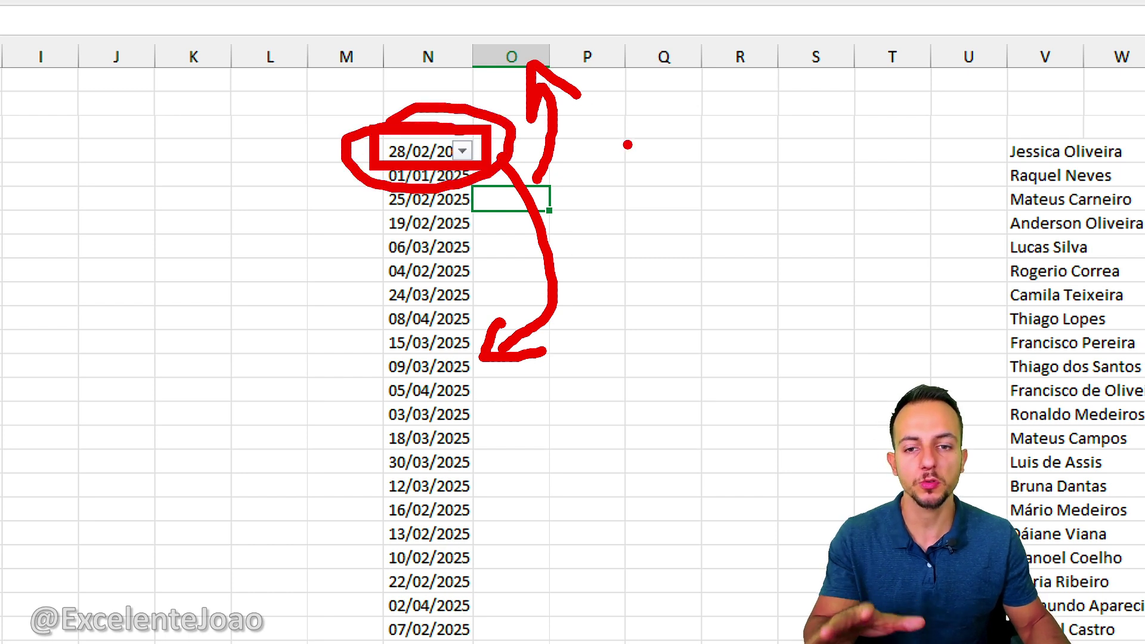
# Step: Sort the column N dates from oldest to newest, and re-sort them from newest to oldest
pyautogui.click(463, 152)
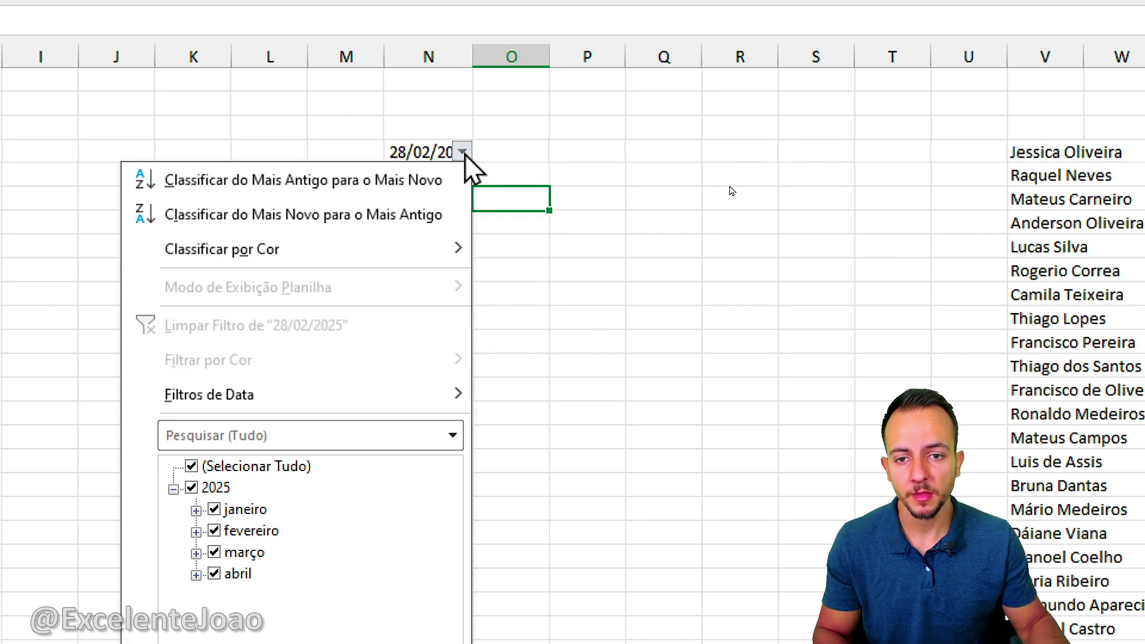
pyautogui.click(411, 181)
pyautogui.click(463, 151)
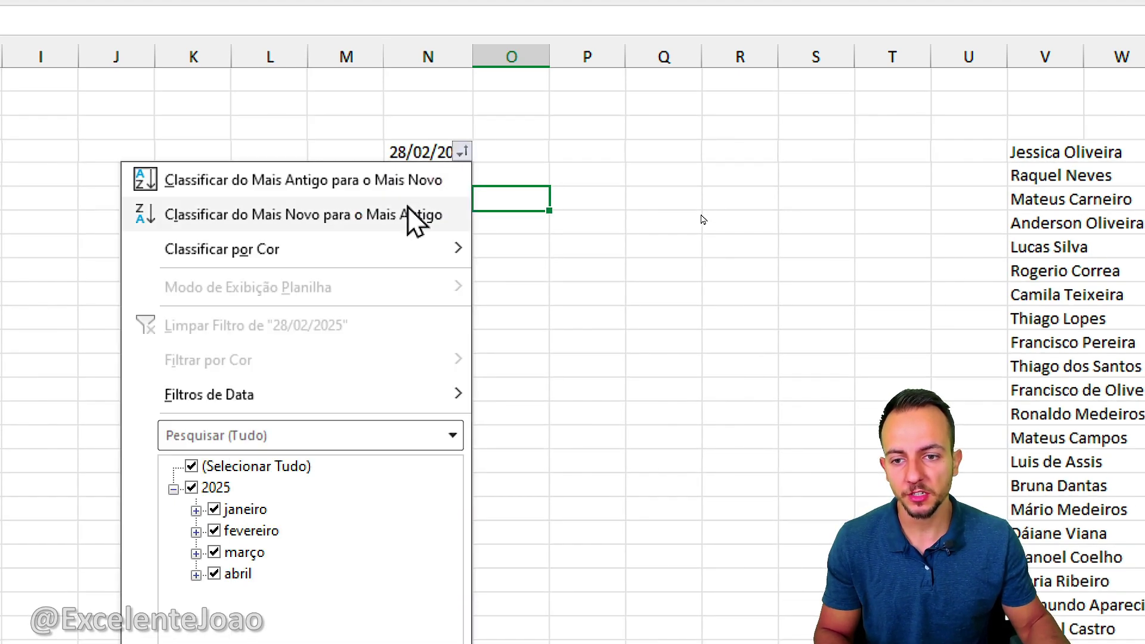
pyautogui.click(411, 213)
pyautogui.moveTo(366, 151); pyautogui.dragTo(519, 153)
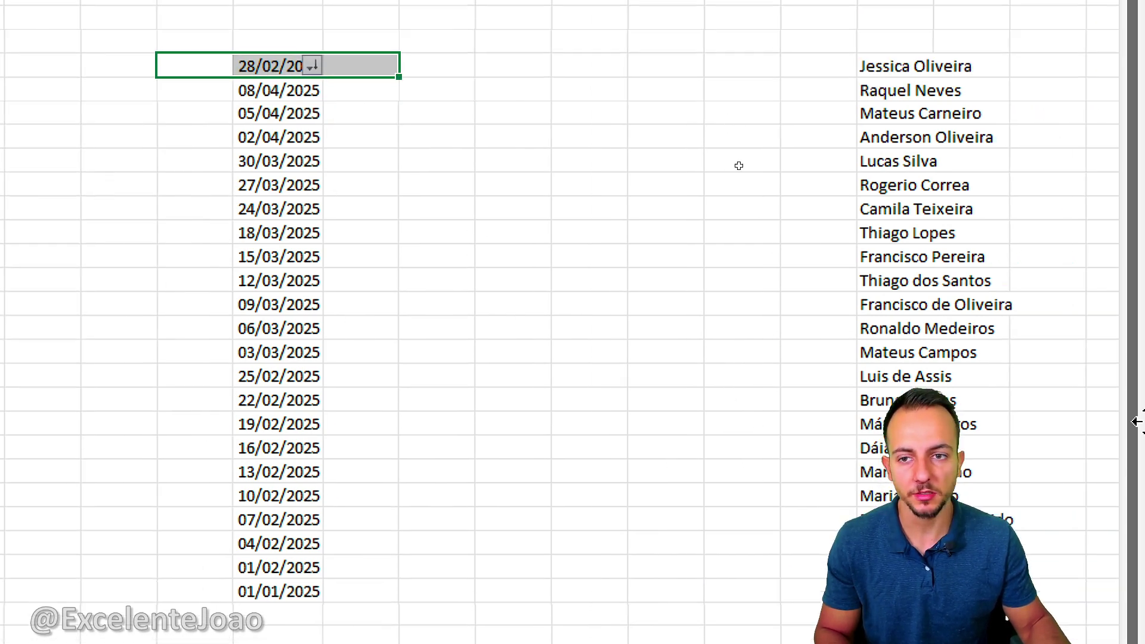
# Step: Enter the heading TITULO in N3, directly above the column N dates
pyautogui.hscroll(2, 715, 143)
pyautogui.moveTo(439, 126); pyautogui.dragTo(447, 248)
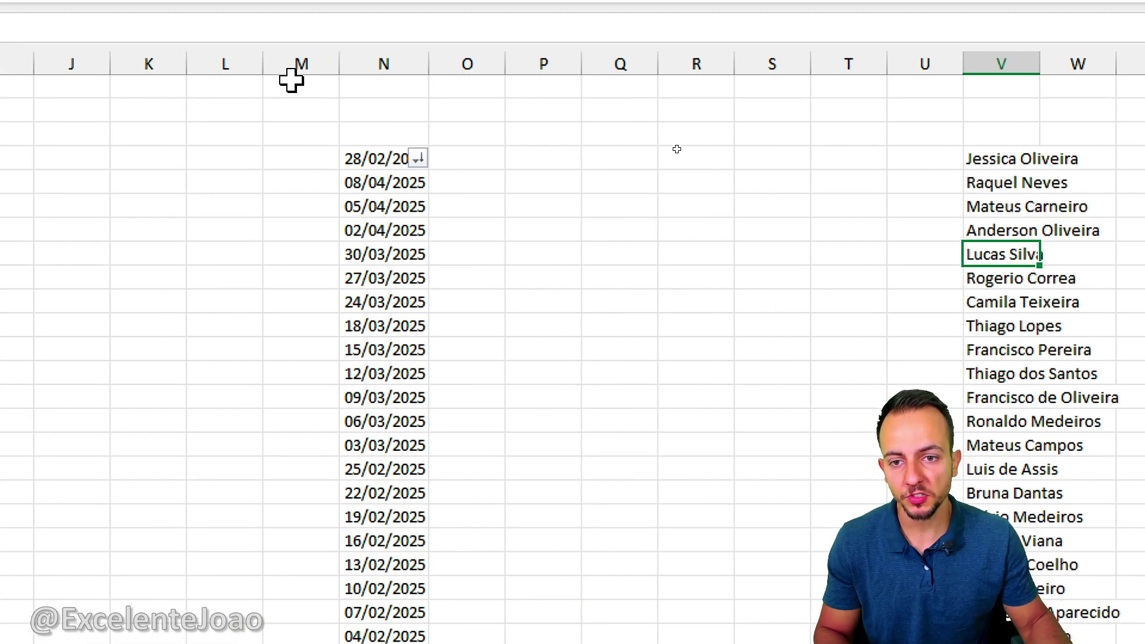
pyautogui.click(257, 101)
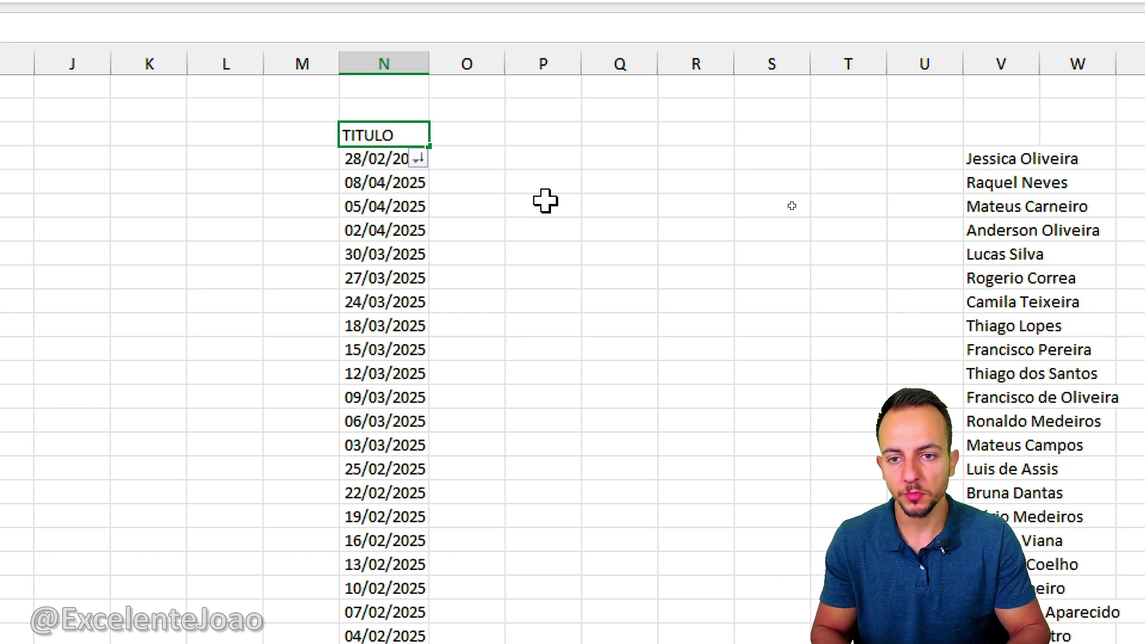
pyautogui.press('Down')
# Step: Remove the existing filter from the dates and reapply it to the column N list starting at the TITULO heading
pyautogui.moveTo(396, 138); pyautogui.dragTo(378, 548)
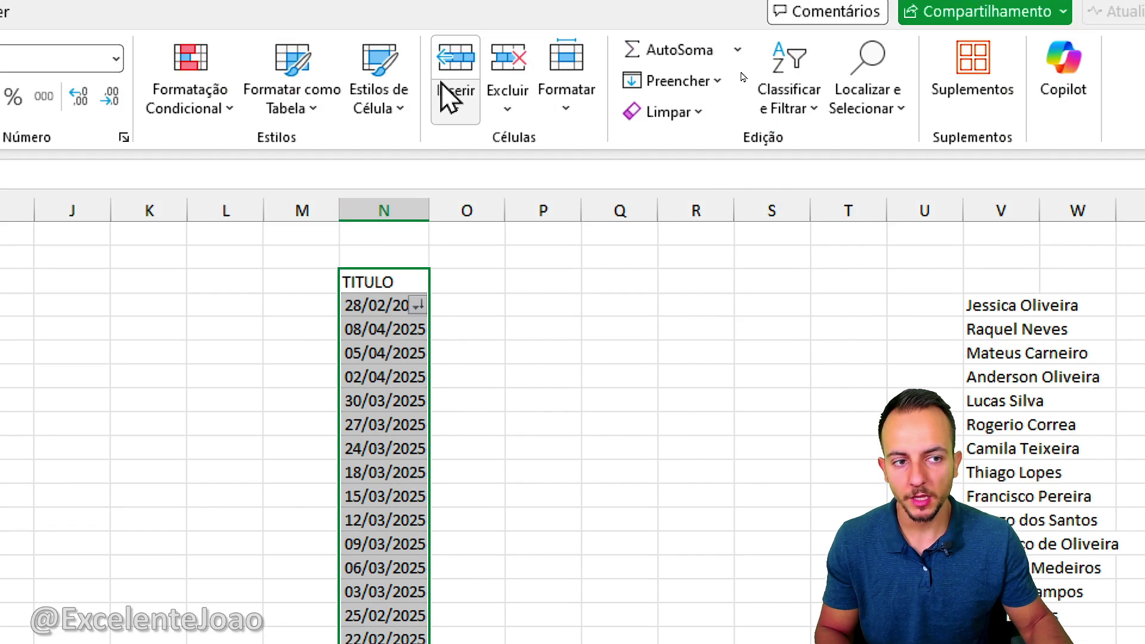
pyautogui.click(710, 121)
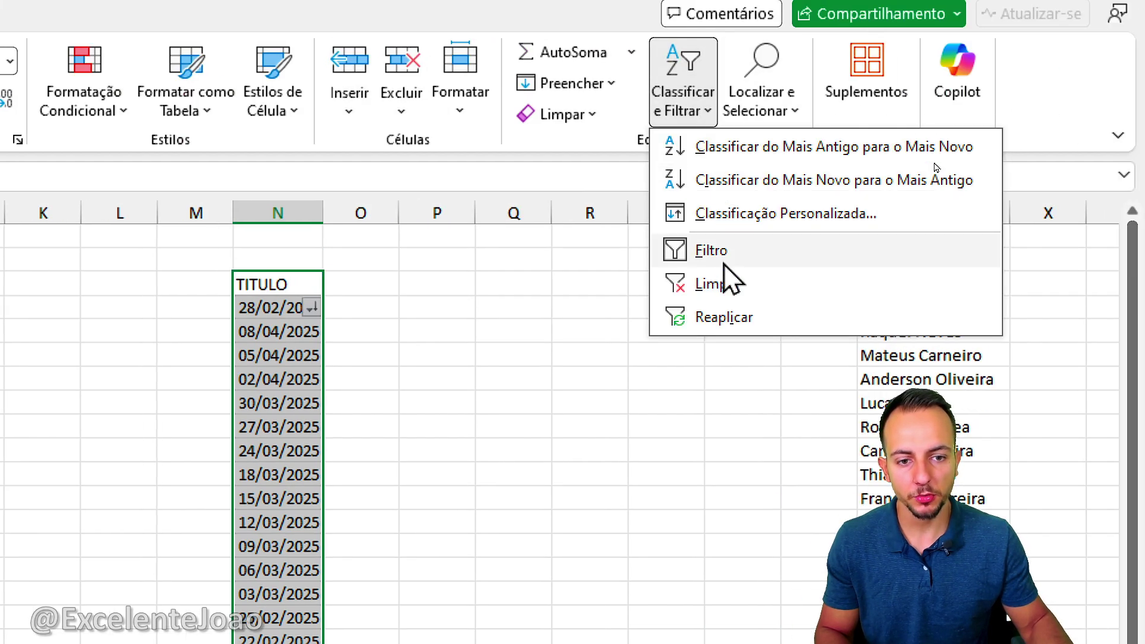
pyautogui.click(723, 257)
pyautogui.click(692, 110)
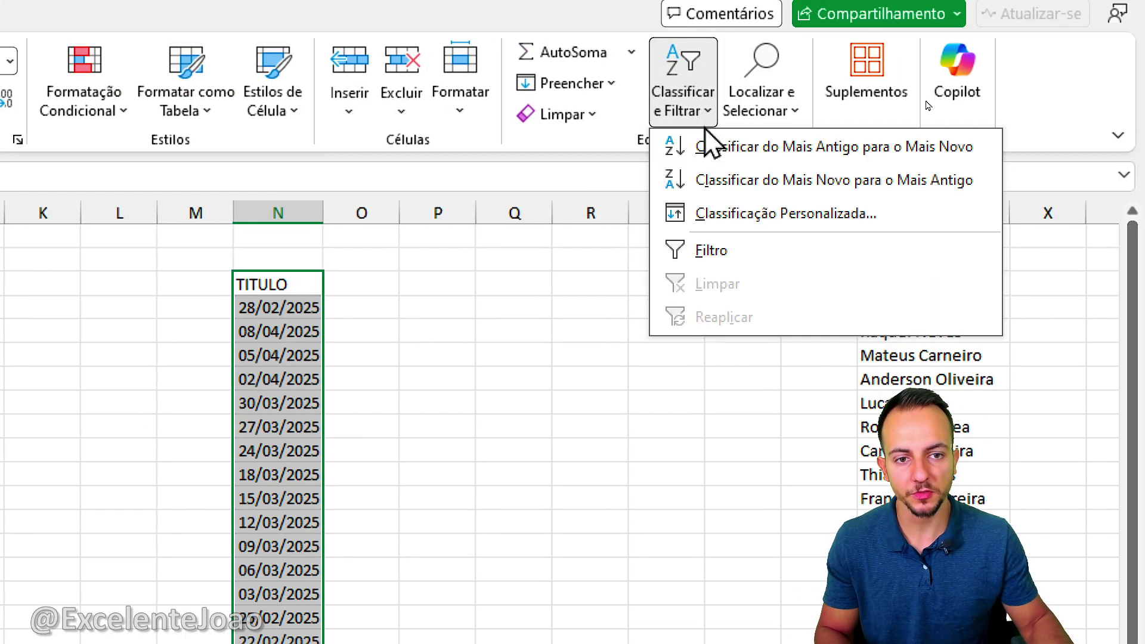
pyautogui.click(712, 251)
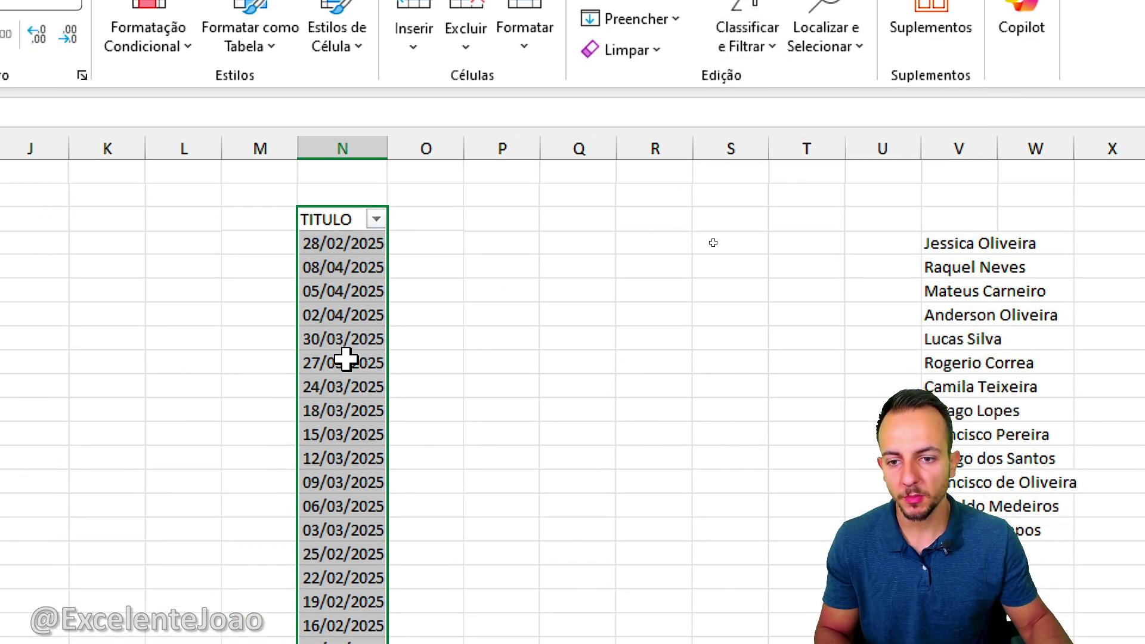
# Step: Sort the dates under the TITULO heading from oldest to newest
pyautogui.click(279, 427)
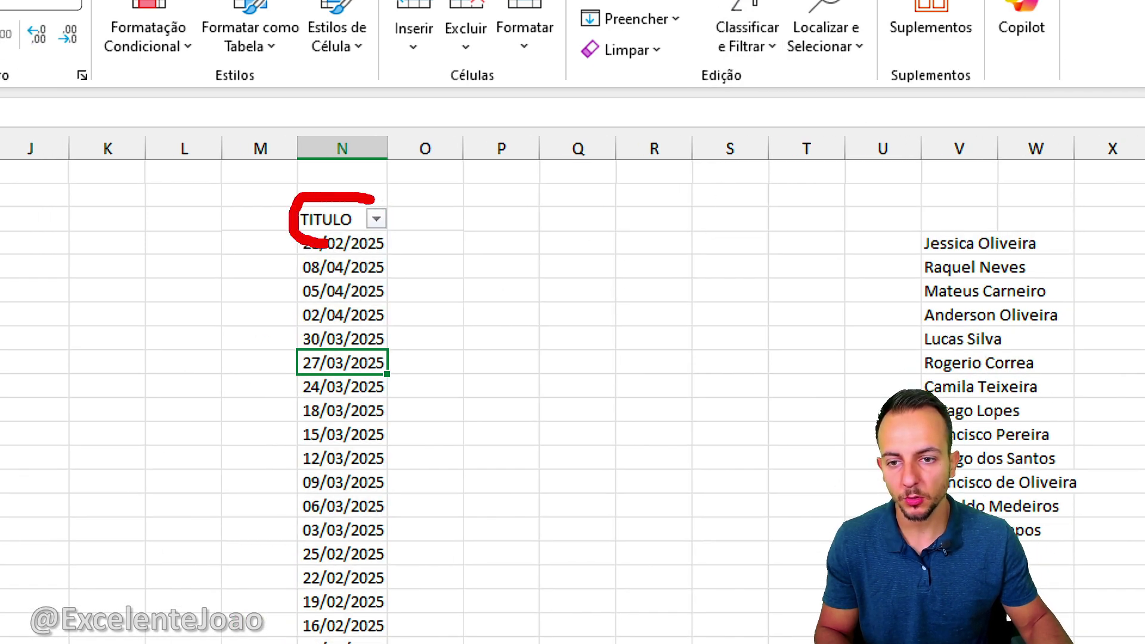
pyautogui.moveTo(325, 244); pyautogui.dragTo(351, 193)
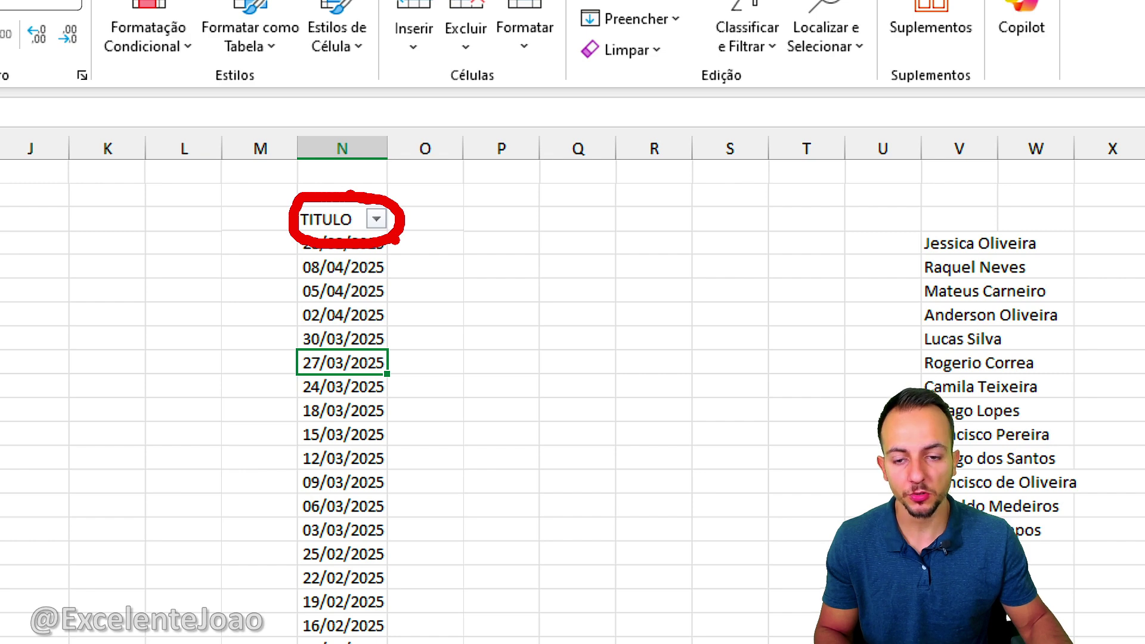
pyautogui.moveTo(395, 241)
pyautogui.mouseDown()
pyautogui.moveTo(403, 451)
pyautogui.moveTo(434, 421)
pyautogui.mouseUp()
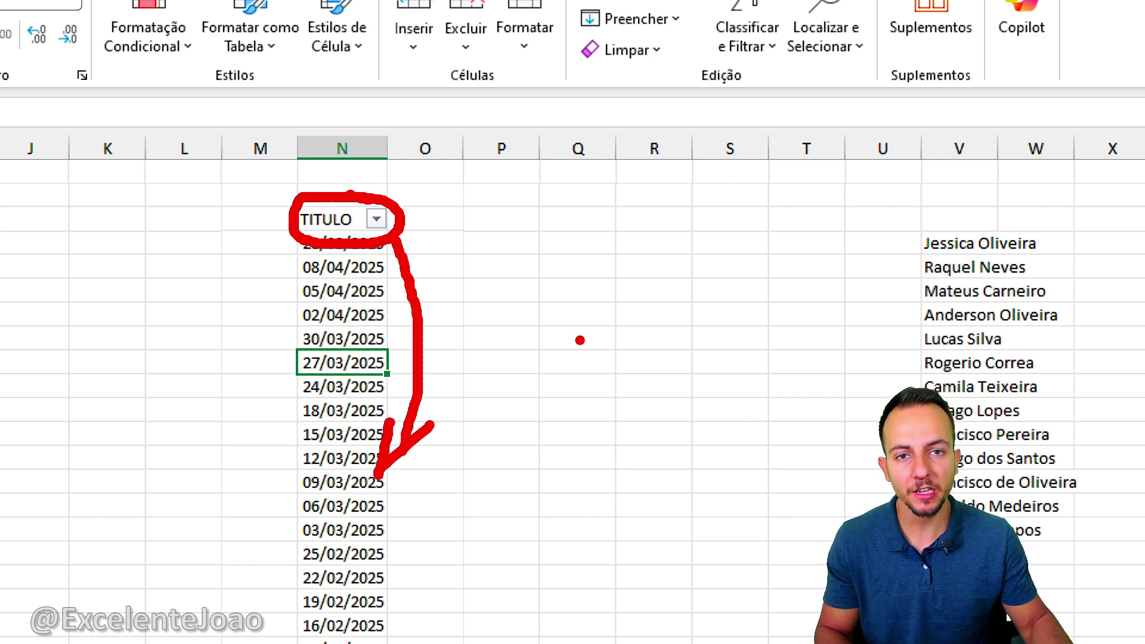
pyautogui.press('Escape')
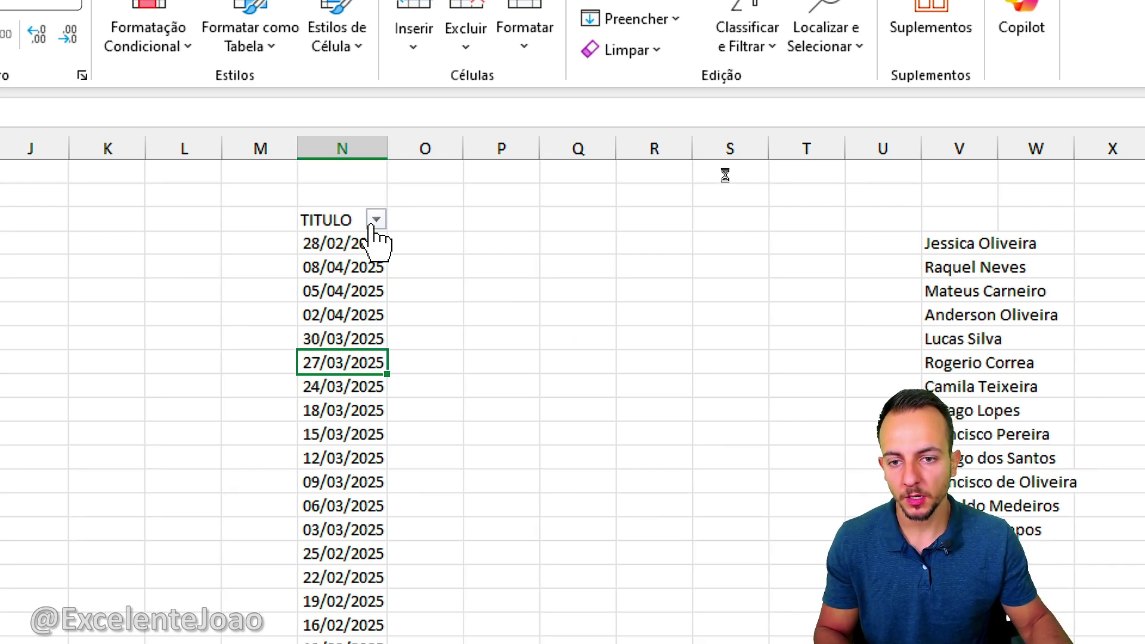
pyautogui.click(371, 224)
pyautogui.click(356, 249)
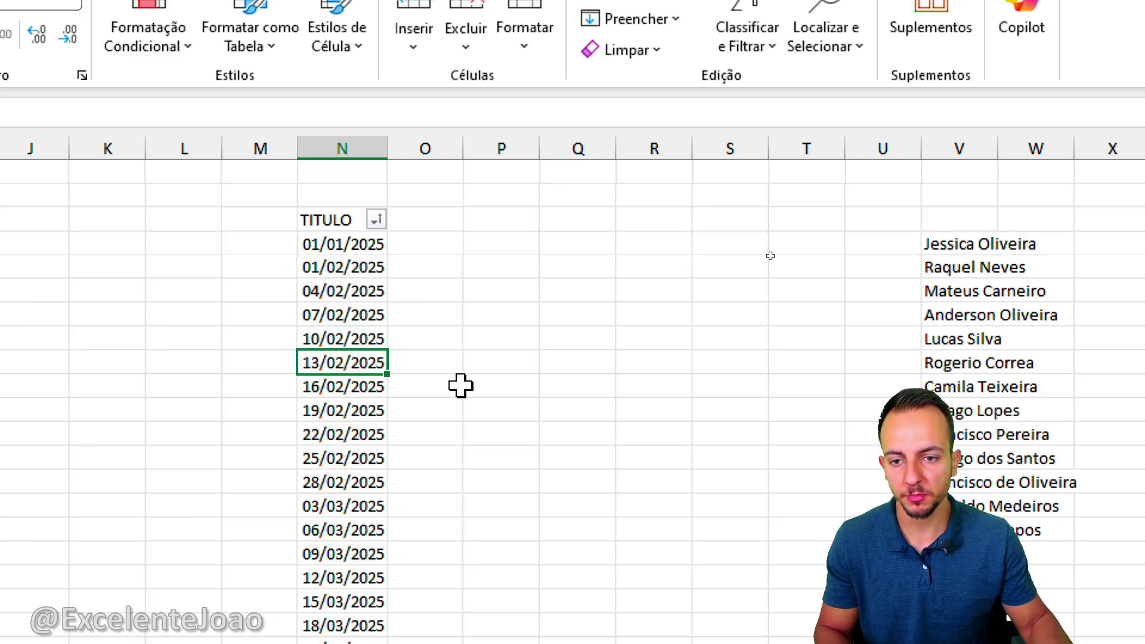
# Step: Enter TITULO in the empty cell above the column V name list and undo the entry
pyautogui.hscroll(5, 458, 393)
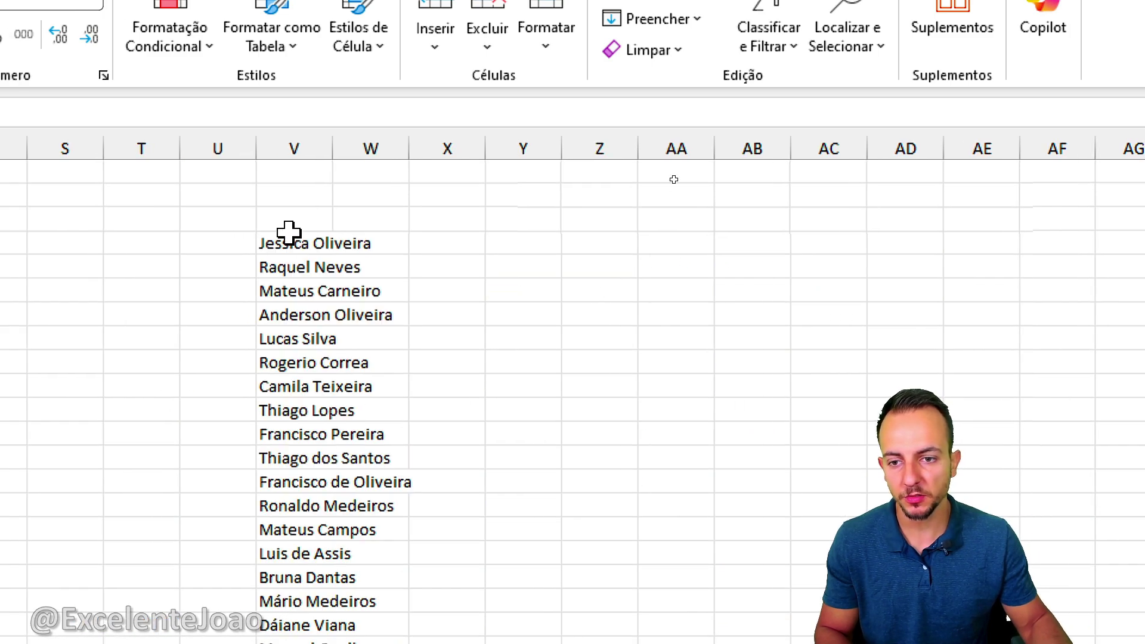
pyautogui.moveTo(267, 239); pyautogui.dragTo(289, 484)
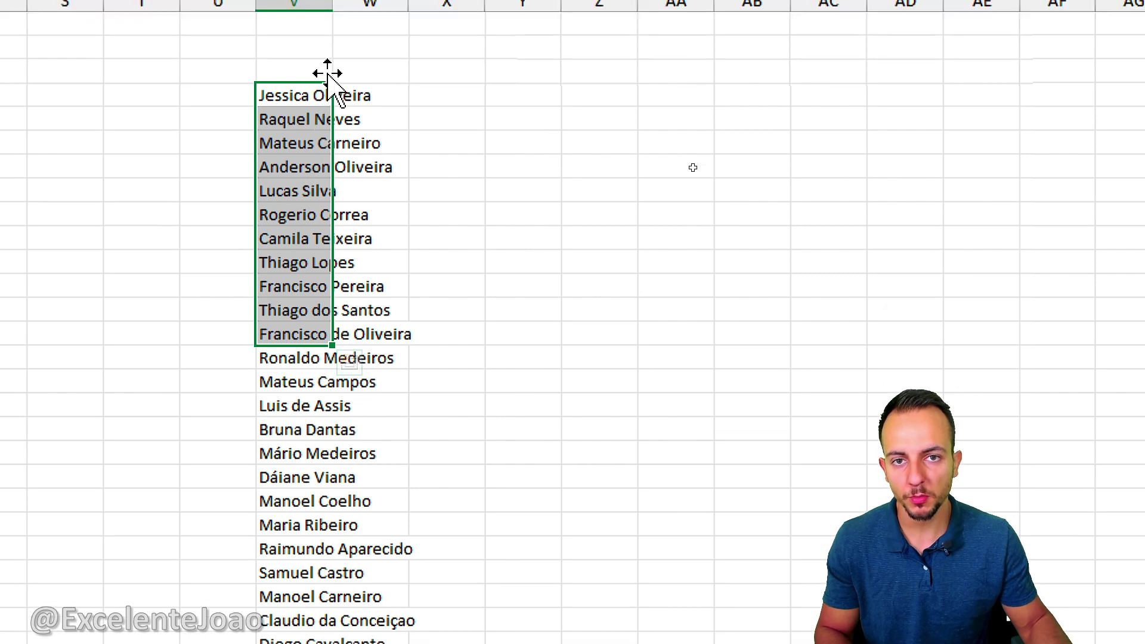
pyautogui.click(296, 177)
pyautogui.write('TITULO')
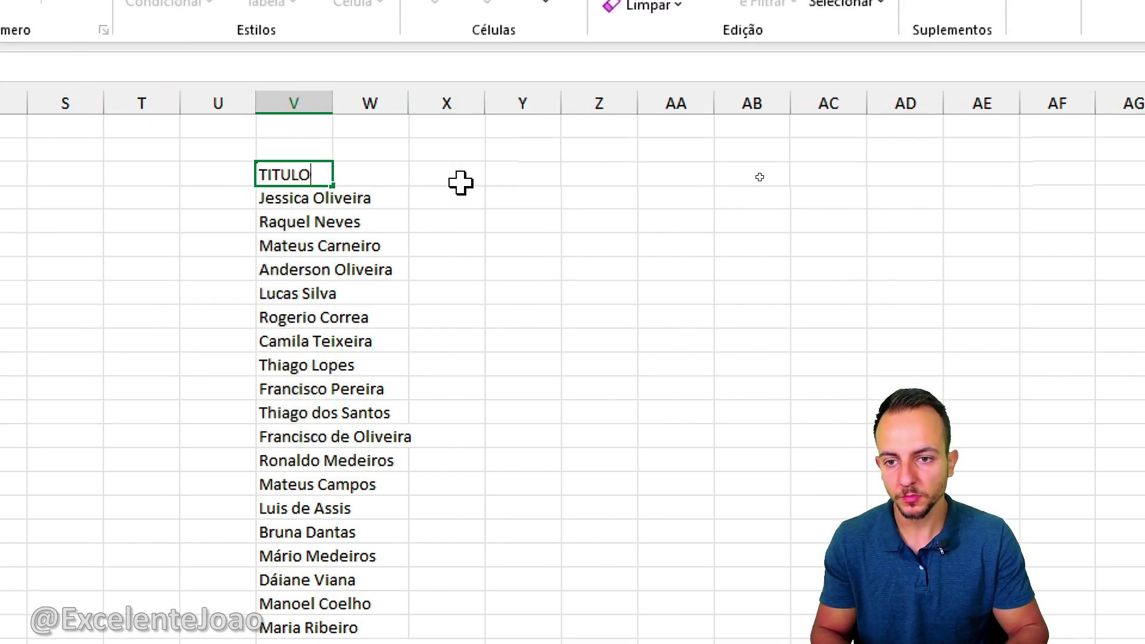
pyautogui.press('Return')
pyautogui.hotkey('ctrl', 'z')
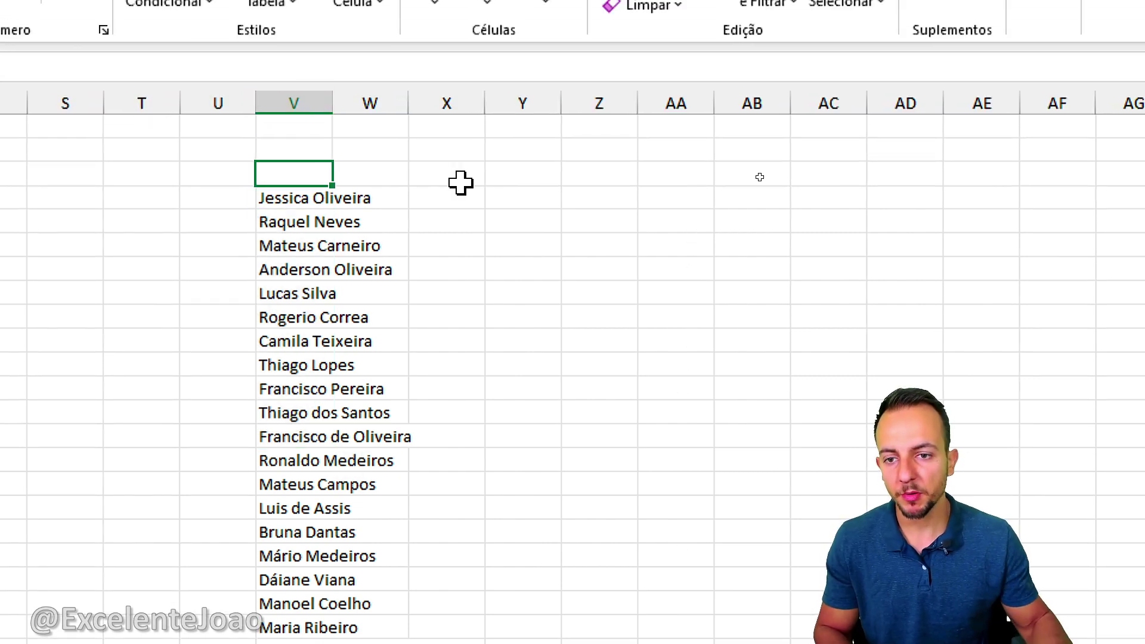
# Step: Delete the empty cells V1:V3, shifting cells up, and select V1
pyautogui.moveTo(298, 130); pyautogui.dragTo(296, 165)
pyautogui.hotkey('ctrl', '-')
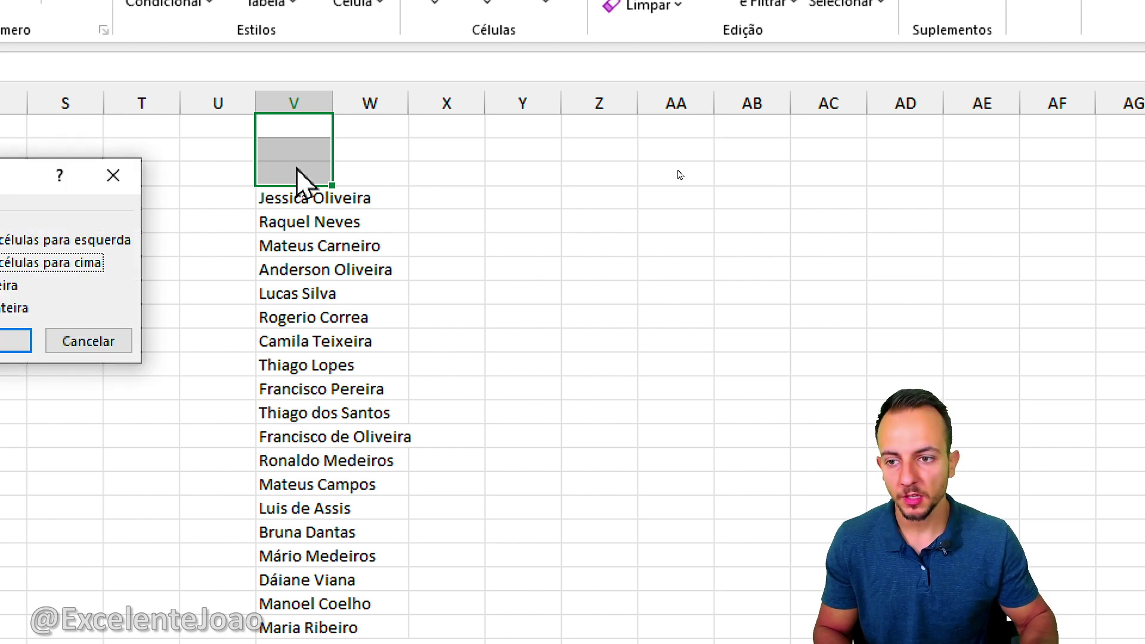
pyautogui.press('Return')
pyautogui.click(300, 174)
pyautogui.click(273, 125)
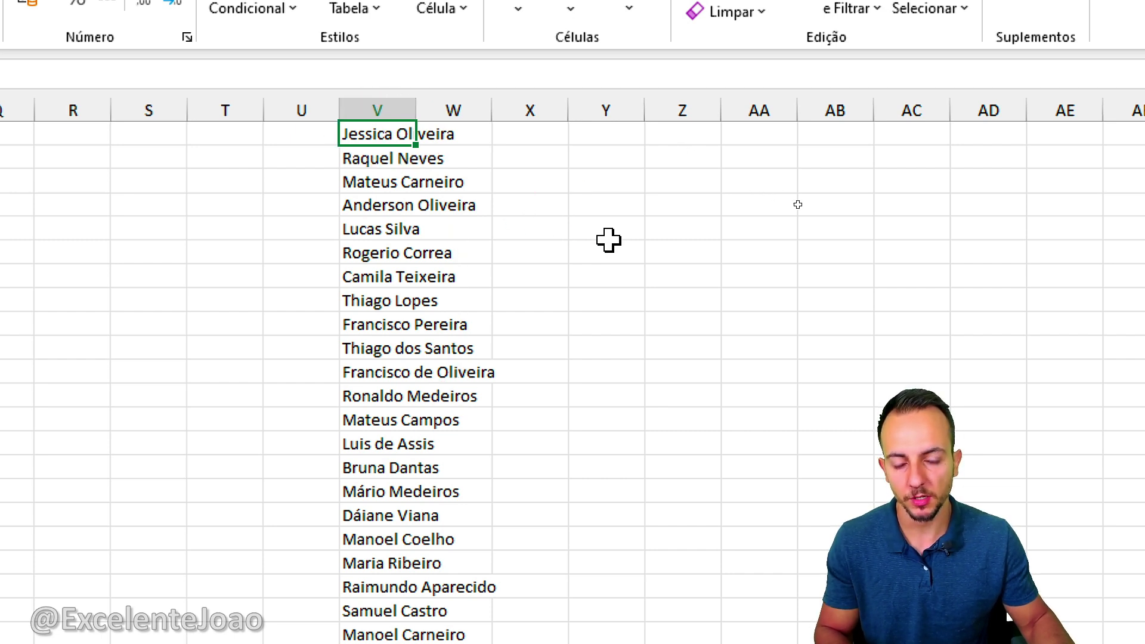
# Step: Insert a blank cell at V1, shifting the name list down
pyautogui.hotkey('ctrl', 'shift', 'Down')
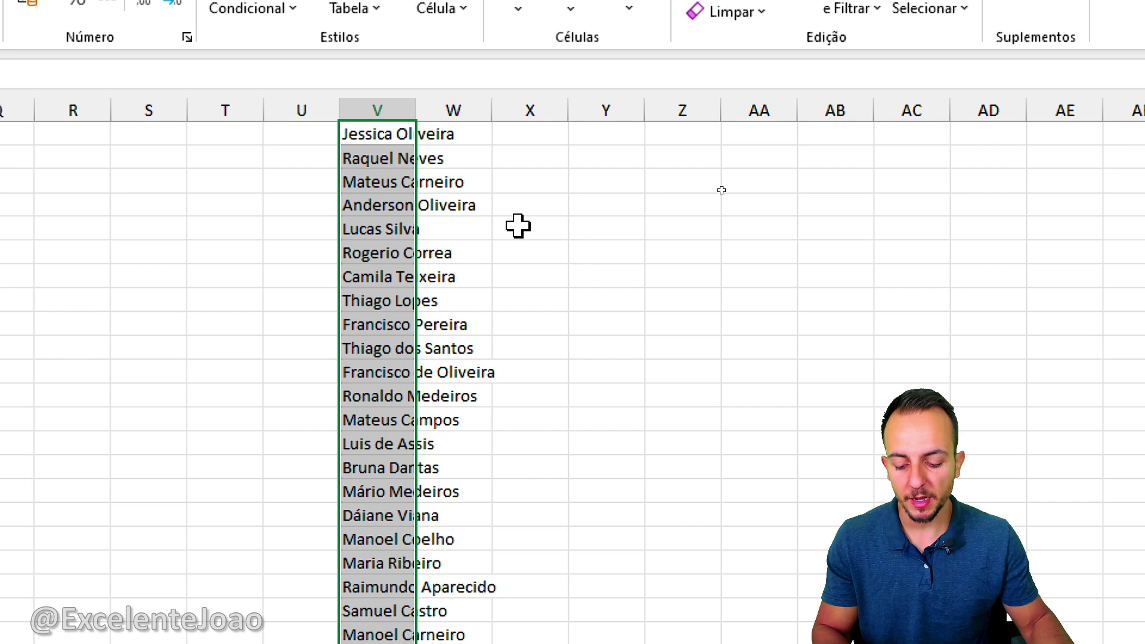
pyautogui.click(378, 133)
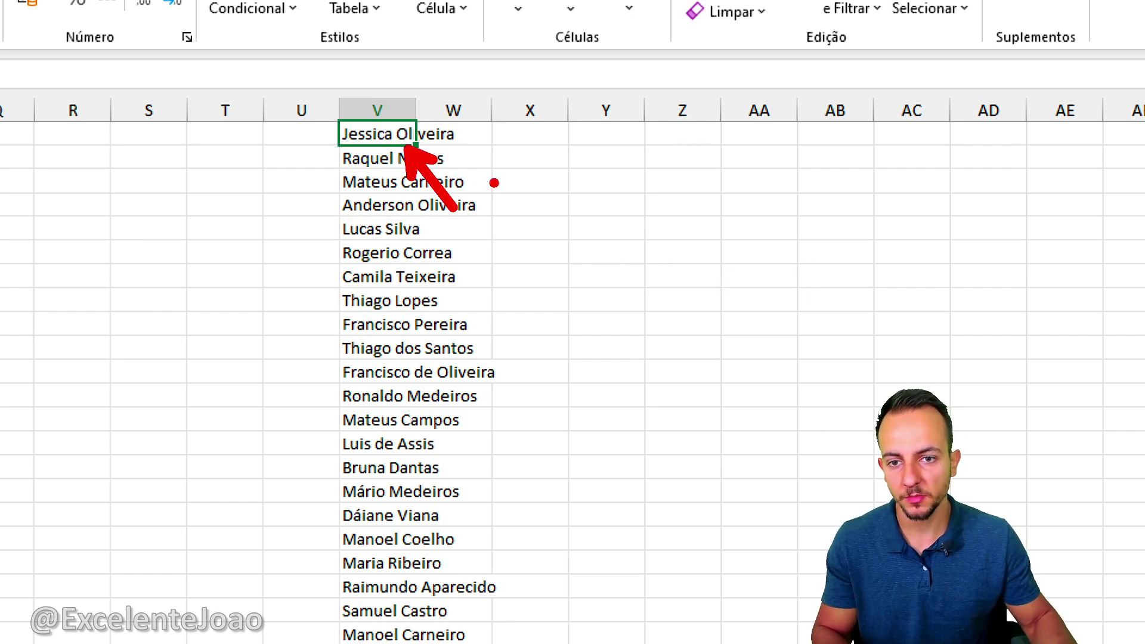
pyautogui.hotkey('ctrl', '+')
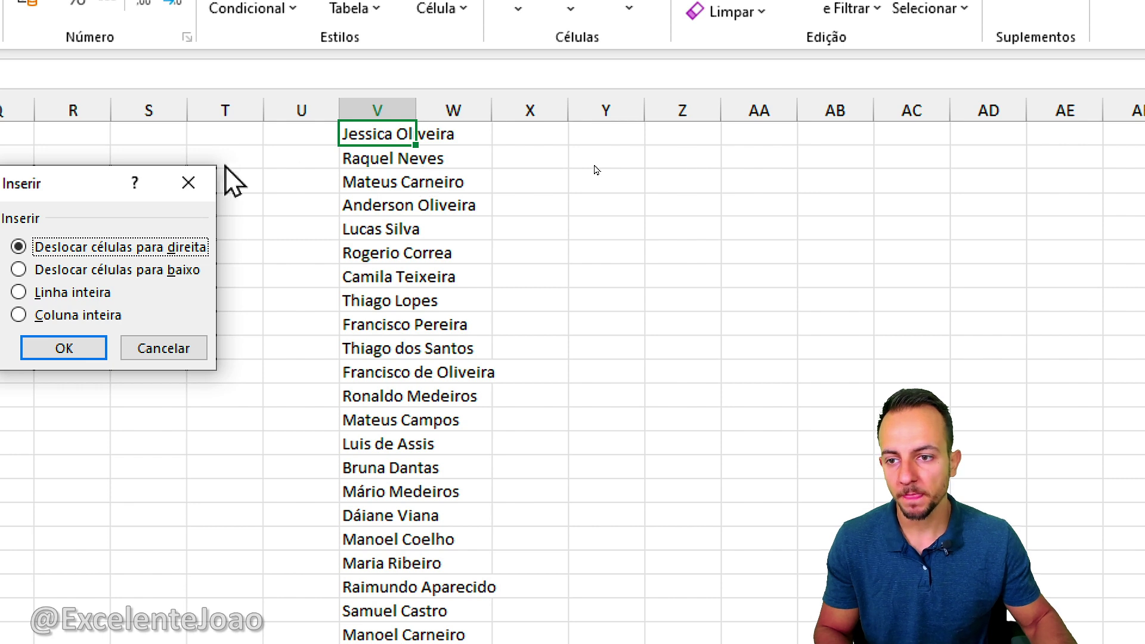
pyautogui.moveTo(158, 199); pyautogui.dragTo(667, 114)
pyautogui.click(647, 182)
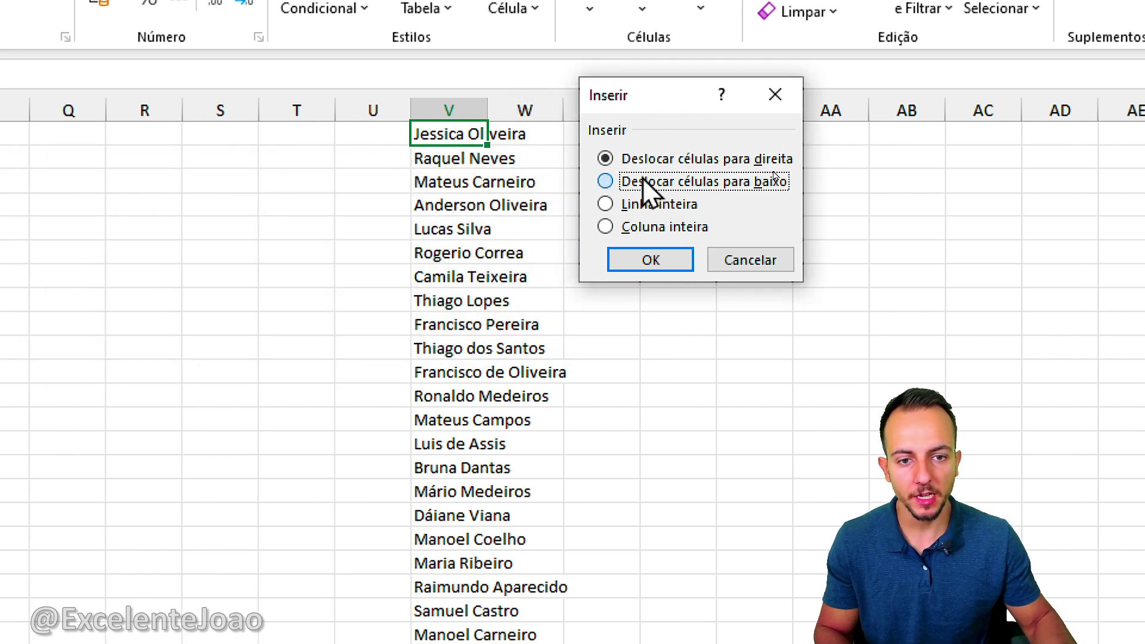
pyautogui.click(643, 260)
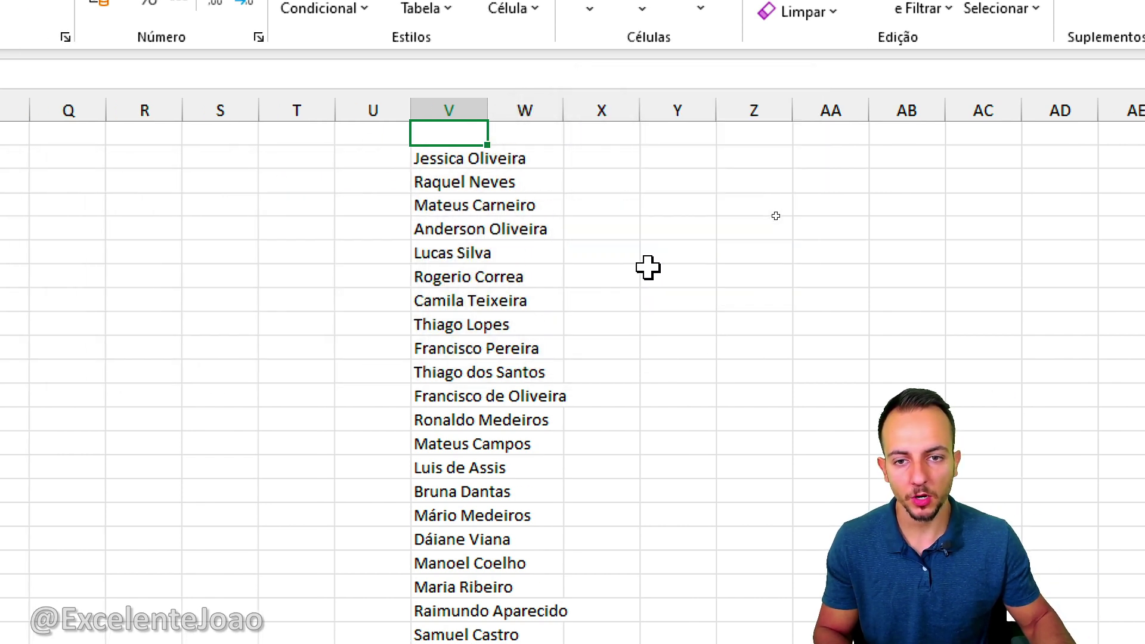
# Step: Enter the heading TITULO in the blank cell V1 above the names
pyautogui.click(626, 277)
pyautogui.click(466, 135)
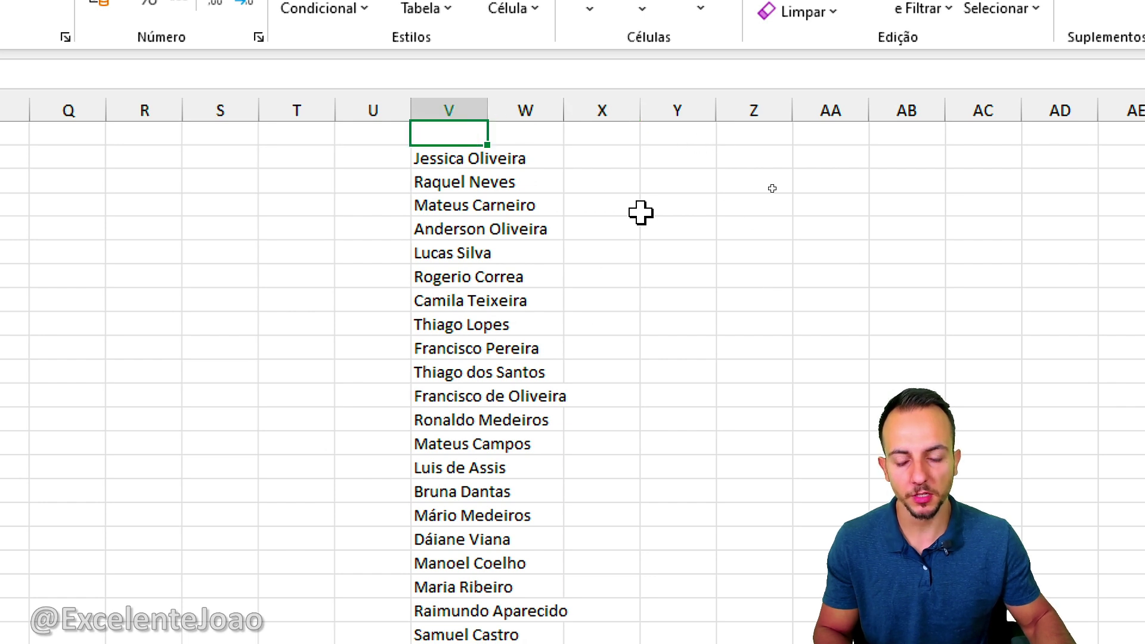
pyautogui.write('TITULO')
pyautogui.press('Return')
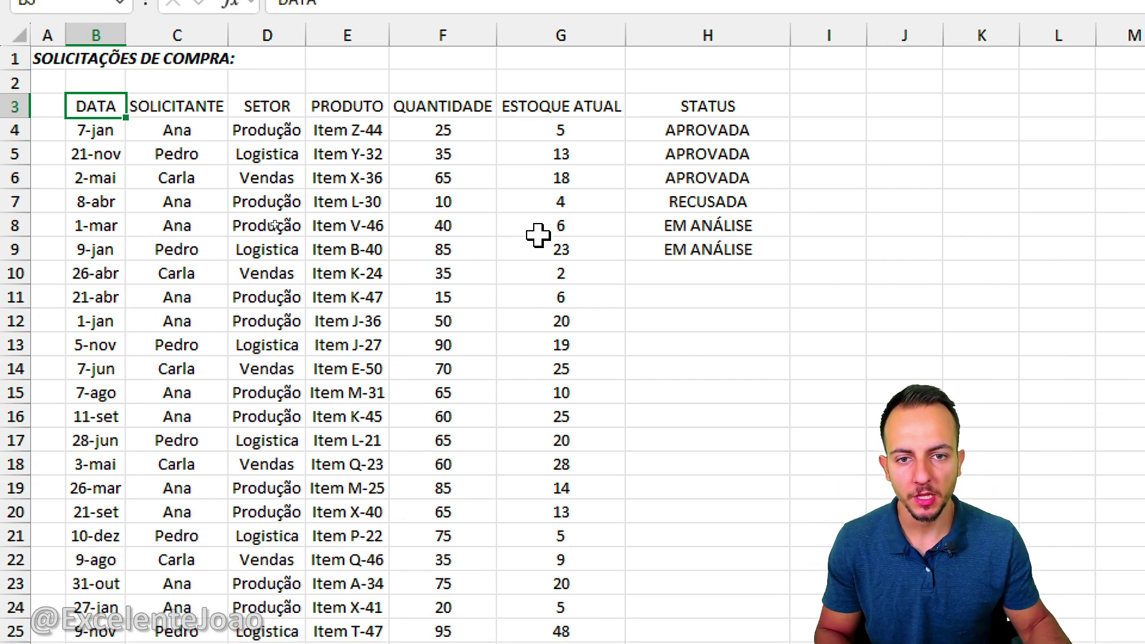
pyautogui.moveTo(583, 102); pyautogui.dragTo(583, 488)
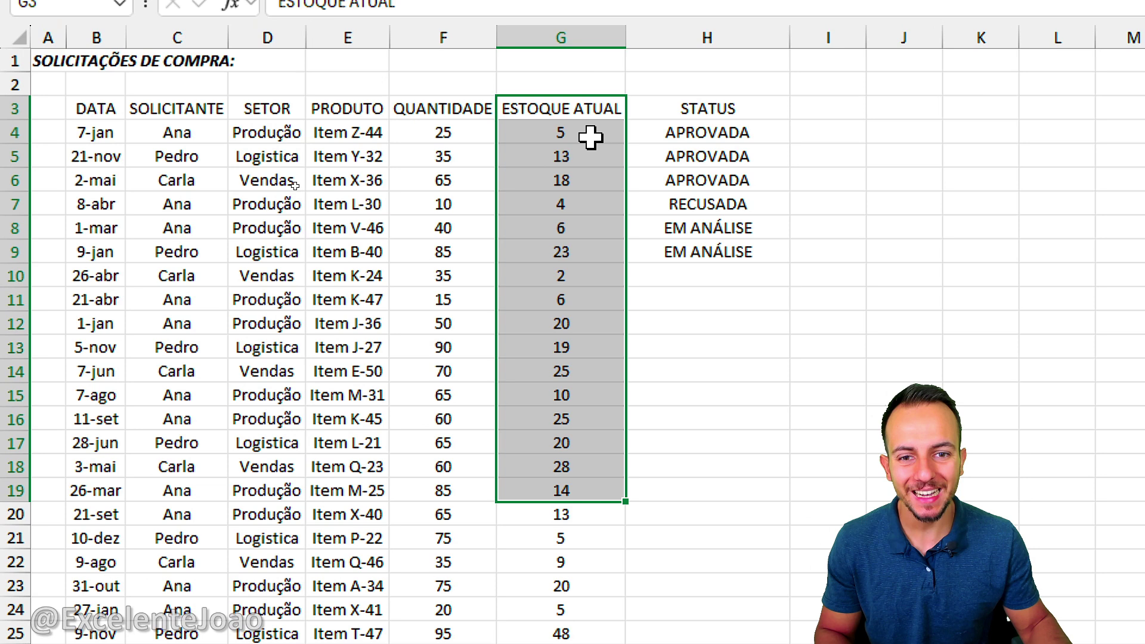
pyautogui.moveTo(591, 55); pyautogui.dragTo(578, 202)
pyautogui.moveTo(579, 279); pyautogui.dragTo(584, 382)
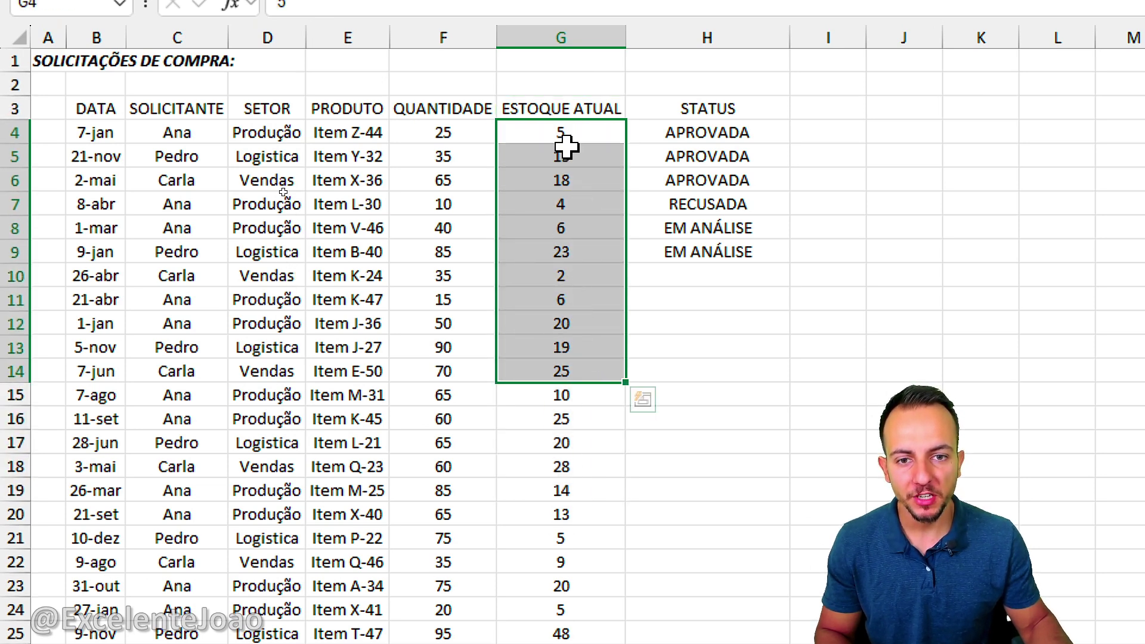
# Step: Manually fill the low-stock cells G4, G7 and G10 in the ESTOQUE ATUAL column with red
pyautogui.click(591, 132)
pyautogui.moveTo(546, 144); pyautogui.dragTo(569, 112)
pyautogui.moveTo(578, 182)
pyautogui.mouseDown()
pyautogui.moveTo(557, 217)
pyautogui.moveTo(566, 179)
pyautogui.moveTo(557, 205)
pyautogui.mouseUp()
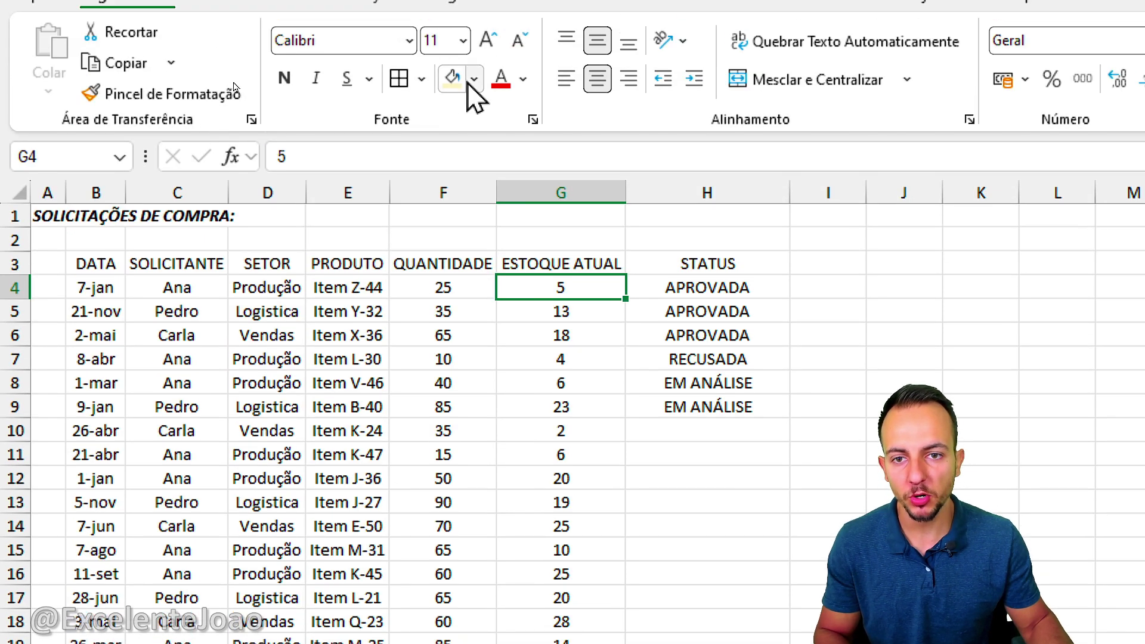
pyautogui.click(473, 78)
pyautogui.click(493, 442)
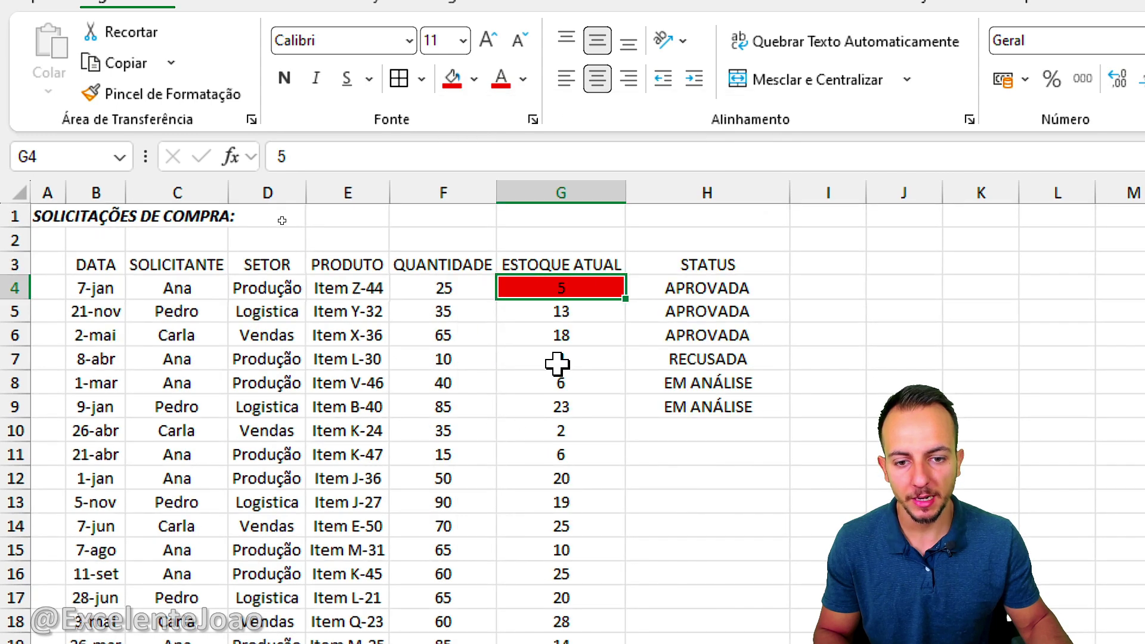
pyautogui.click(557, 361)
pyautogui.click(452, 78)
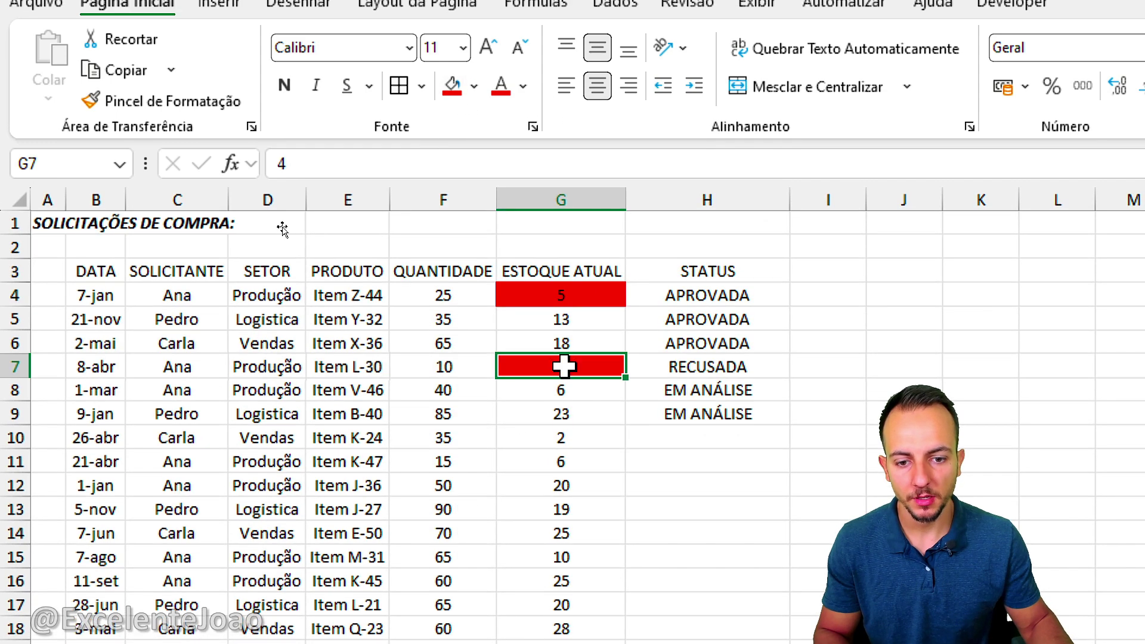
pyautogui.click(601, 438)
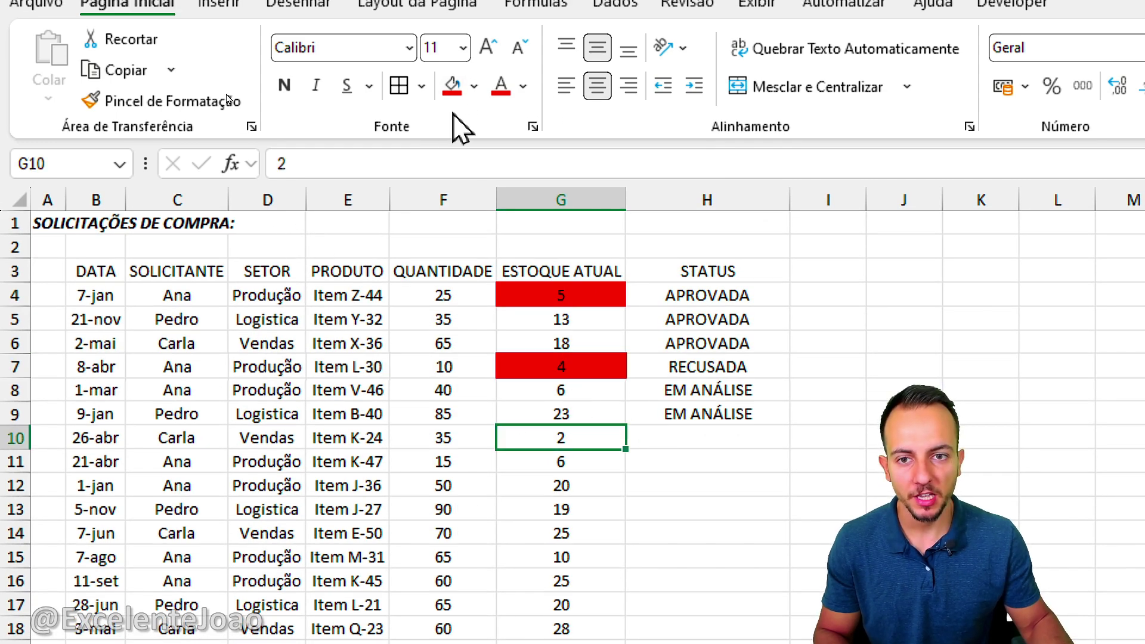
pyautogui.click(454, 87)
# Step: Undo the three red fills in the ESTOQUE ATUAL column
pyautogui.moveTo(594, 391); pyautogui.dragTo(760, 521)
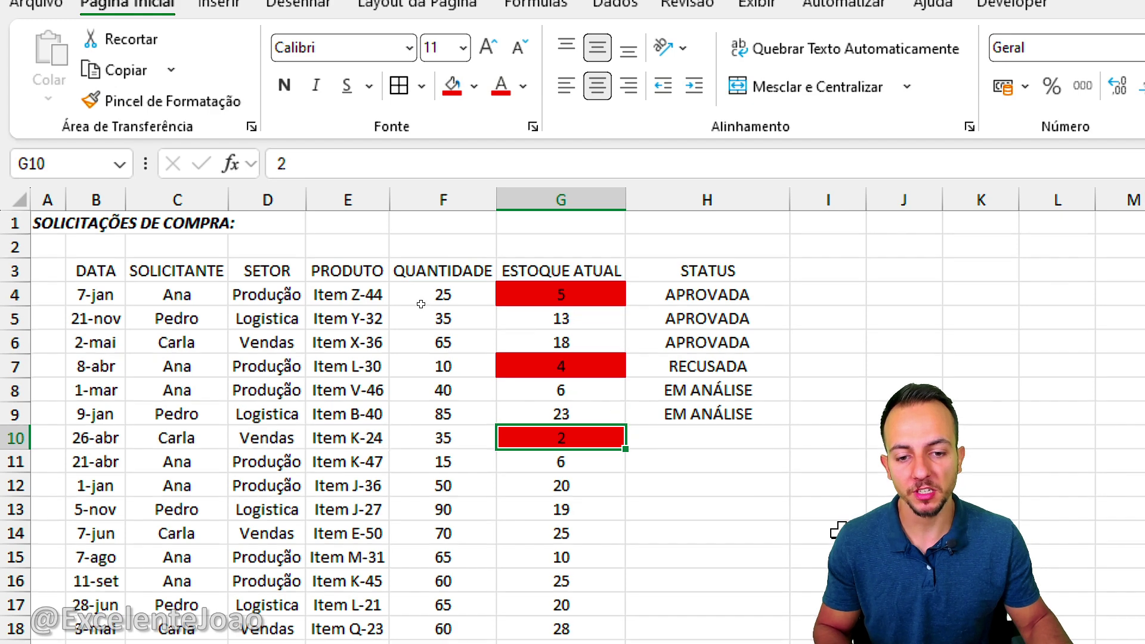
pyautogui.hotkey('ctrl', 'z')
pyautogui.hotkey('ctrl', 'z')
pyautogui.hotkey('ctrl', 'z')
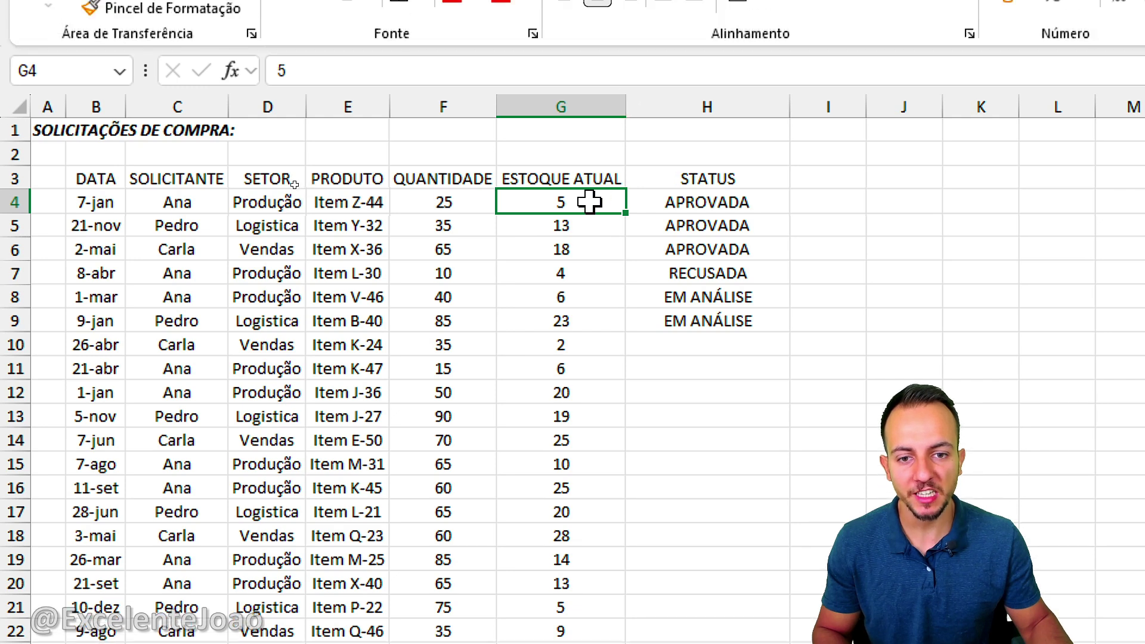
# Step: Start a less-than highlight rule for the ESTOQUE ATUAL values in G4:G58, with 10 as the limit
pyautogui.moveTo(589, 203); pyautogui.dragTo(588, 536)
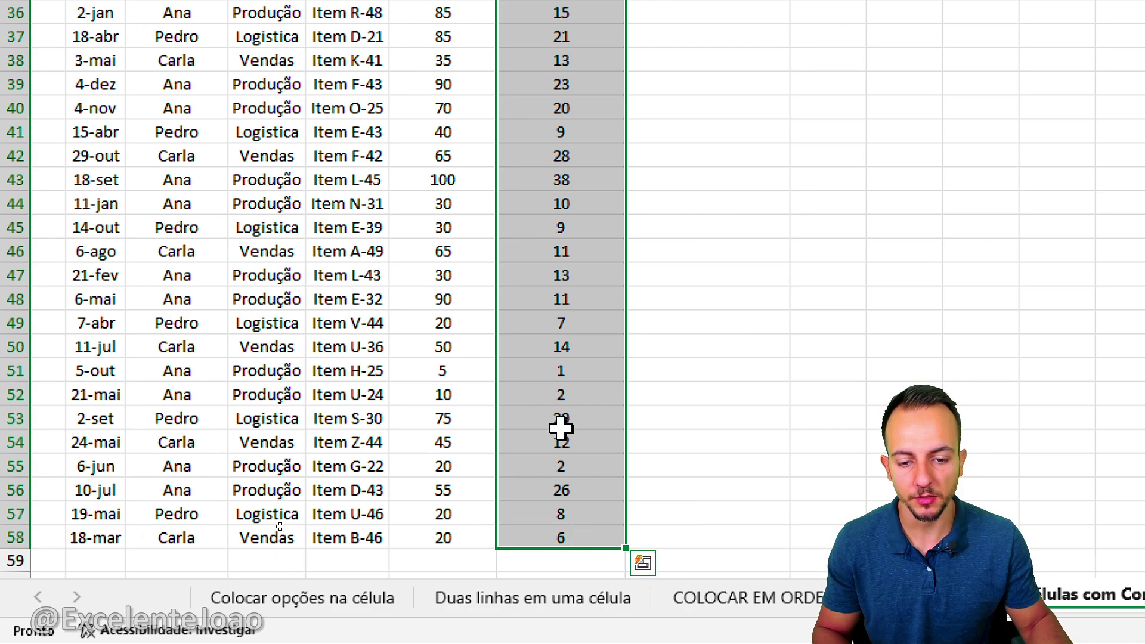
pyautogui.scroll(12, 555, 184)
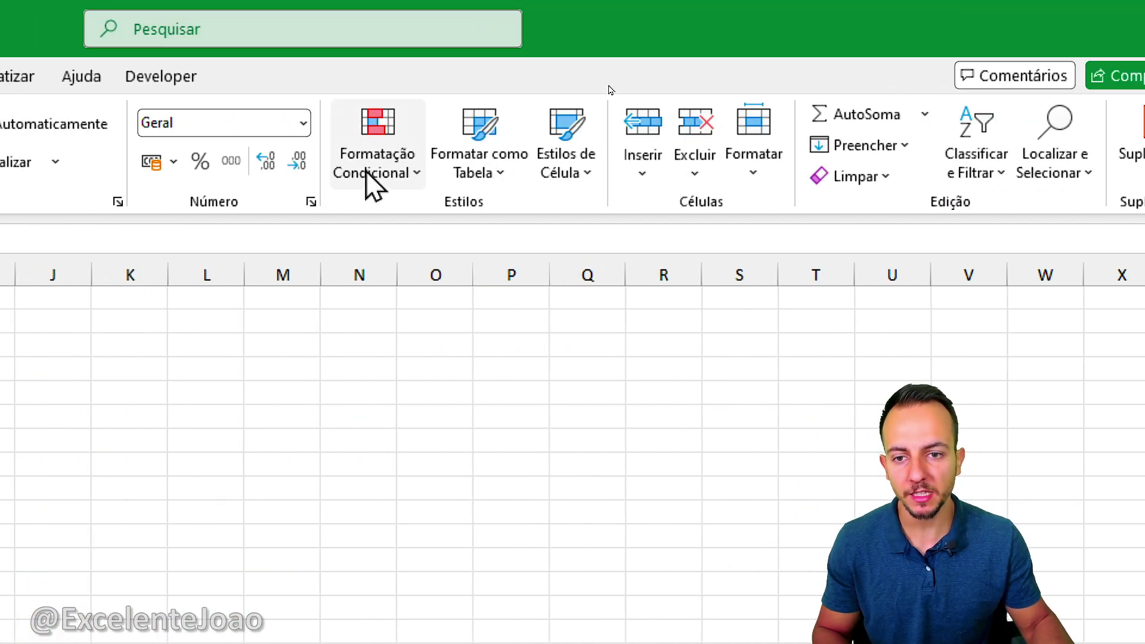
pyautogui.click(366, 173)
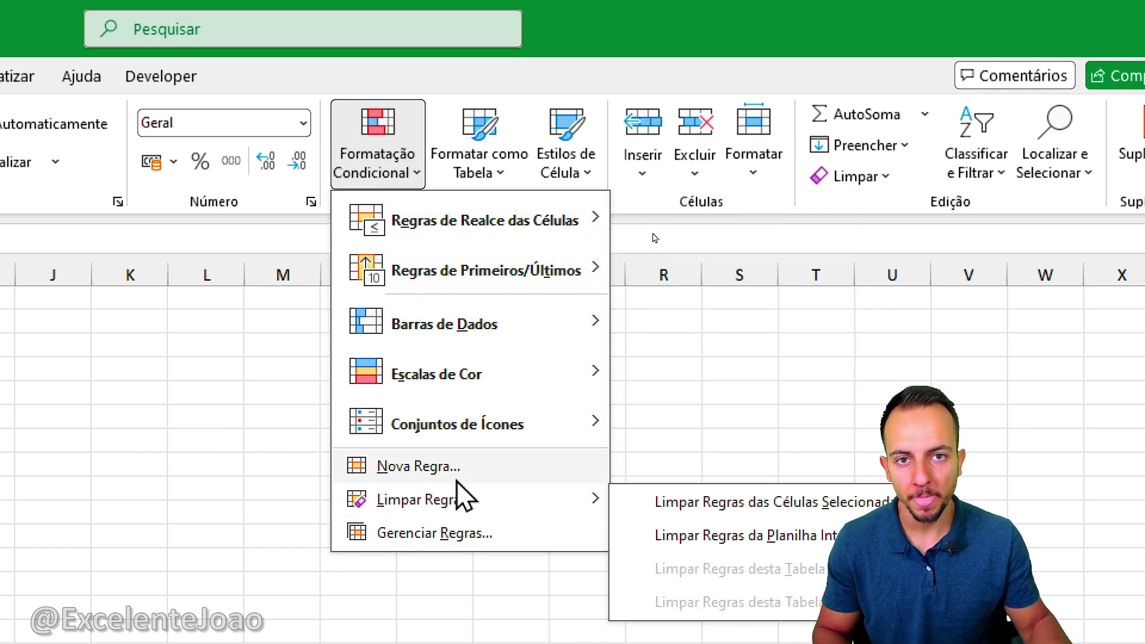
pyautogui.moveTo(483, 246)
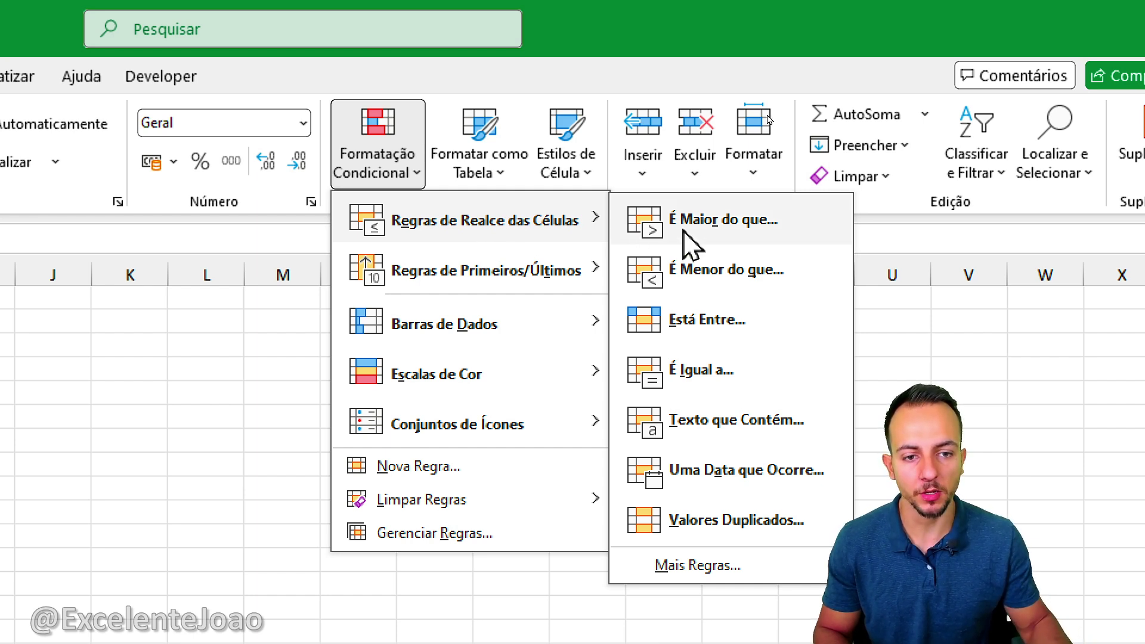
pyautogui.click(674, 272)
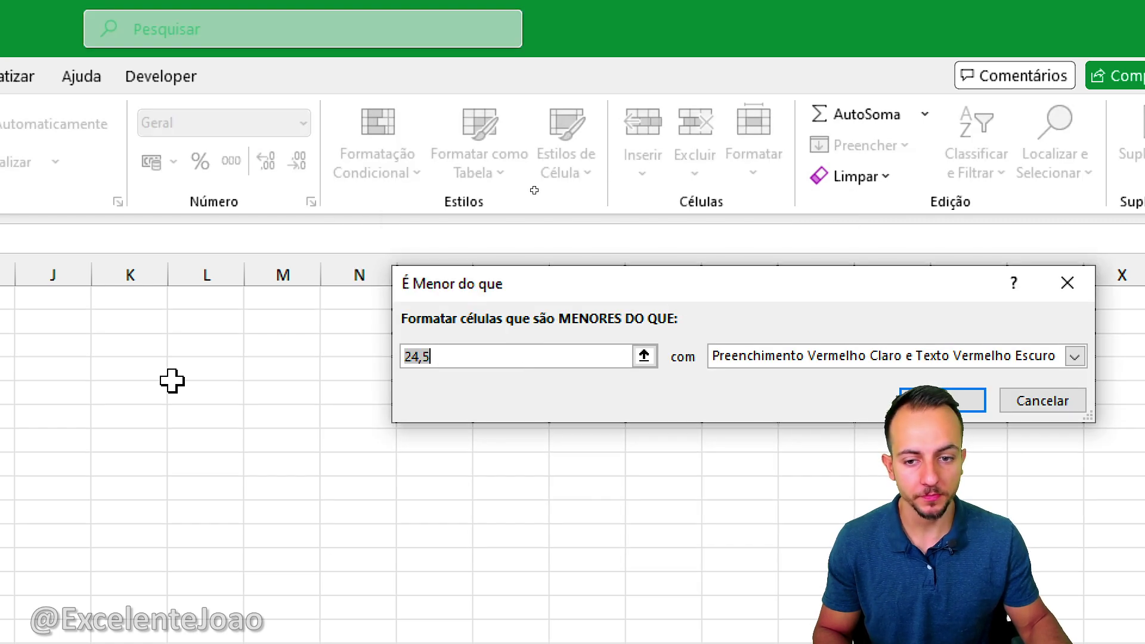
pyautogui.click(431, 357)
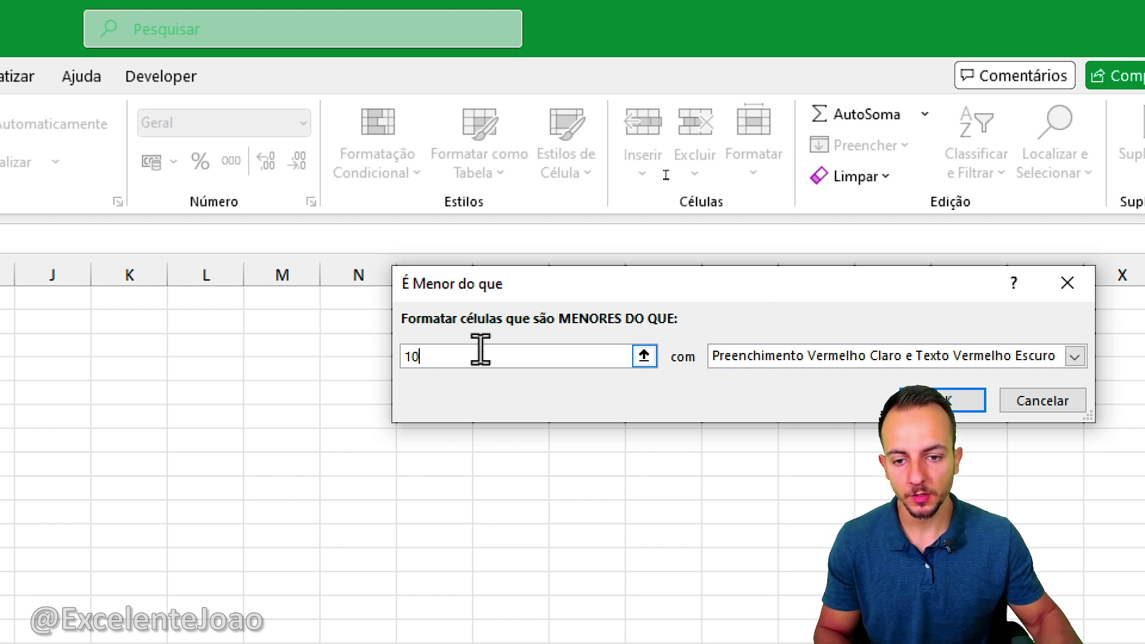
# Step: Format the cells matching the rule with light red fill and dark red text, and apply it
pyautogui.click(829, 357)
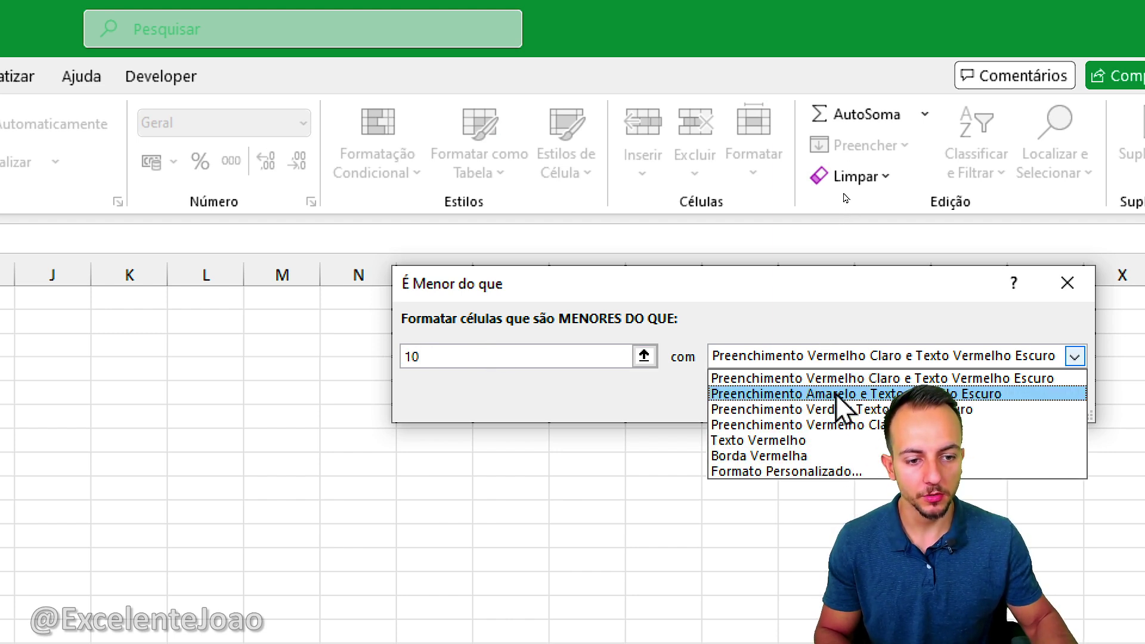
pyautogui.click(832, 356)
pyautogui.click(832, 355)
pyautogui.click(838, 395)
pyautogui.click(845, 357)
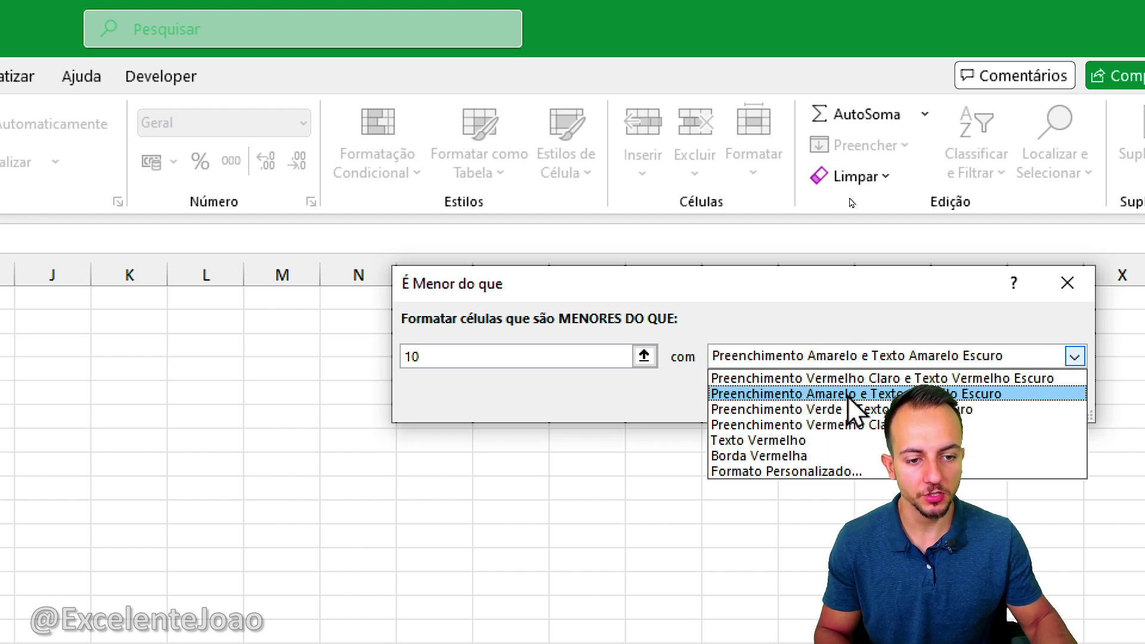
pyautogui.click(835, 378)
pyautogui.click(943, 400)
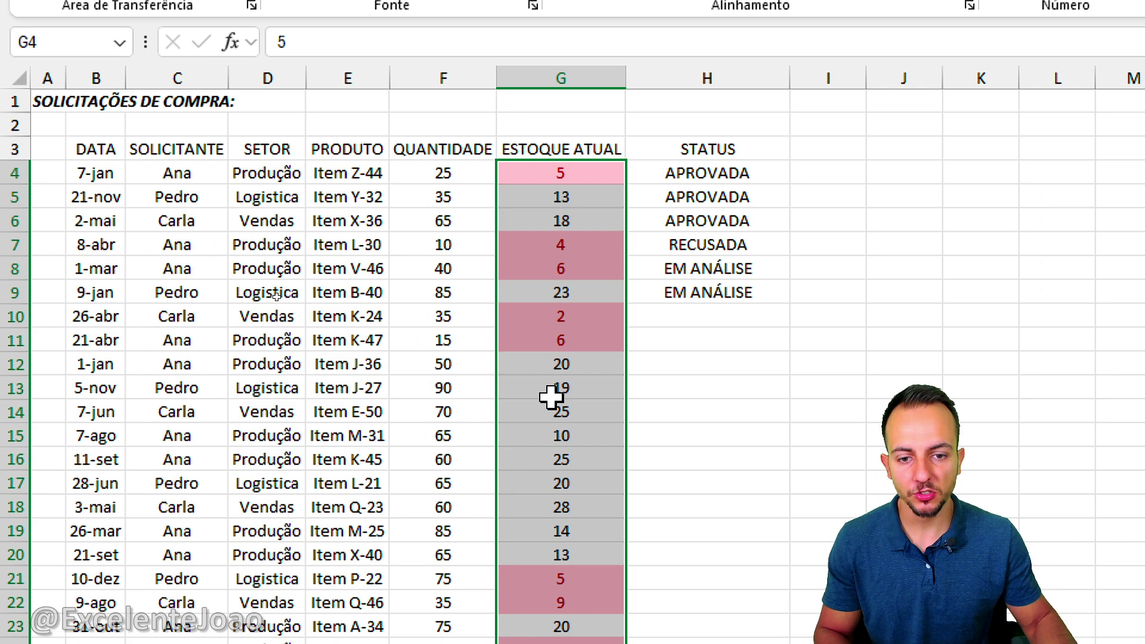
# Step: Test the low-stock rule by entering 9 and then 5 in ESTOQUE ATUAL cell G19
pyautogui.click(552, 397)
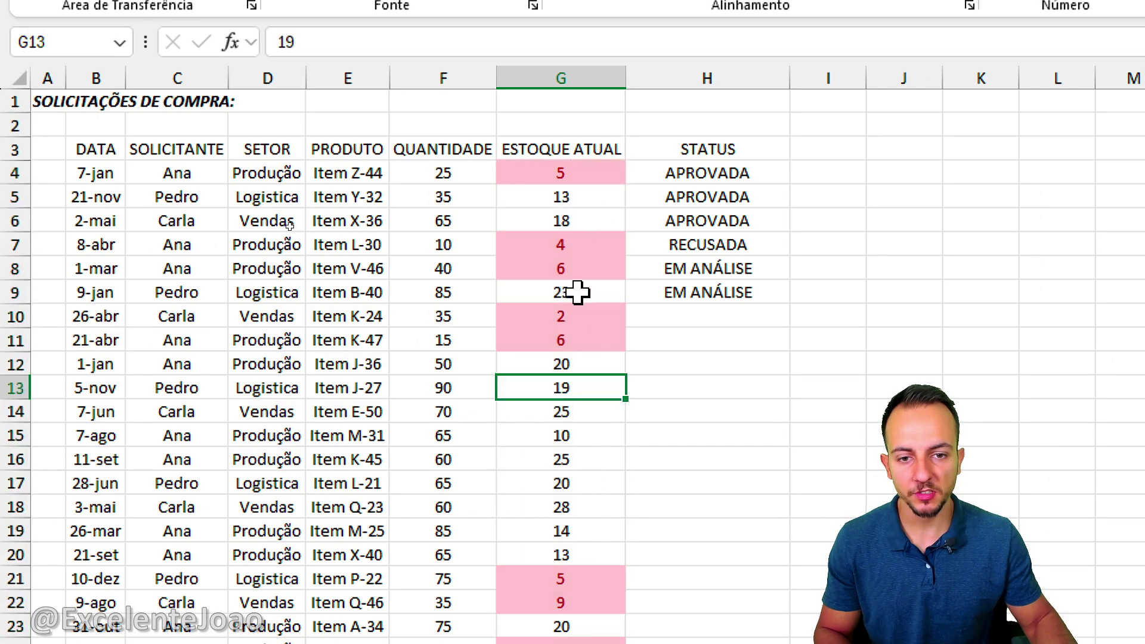
pyautogui.scroll(-5, 582, 322)
pyautogui.scroll(-7, 587, 335)
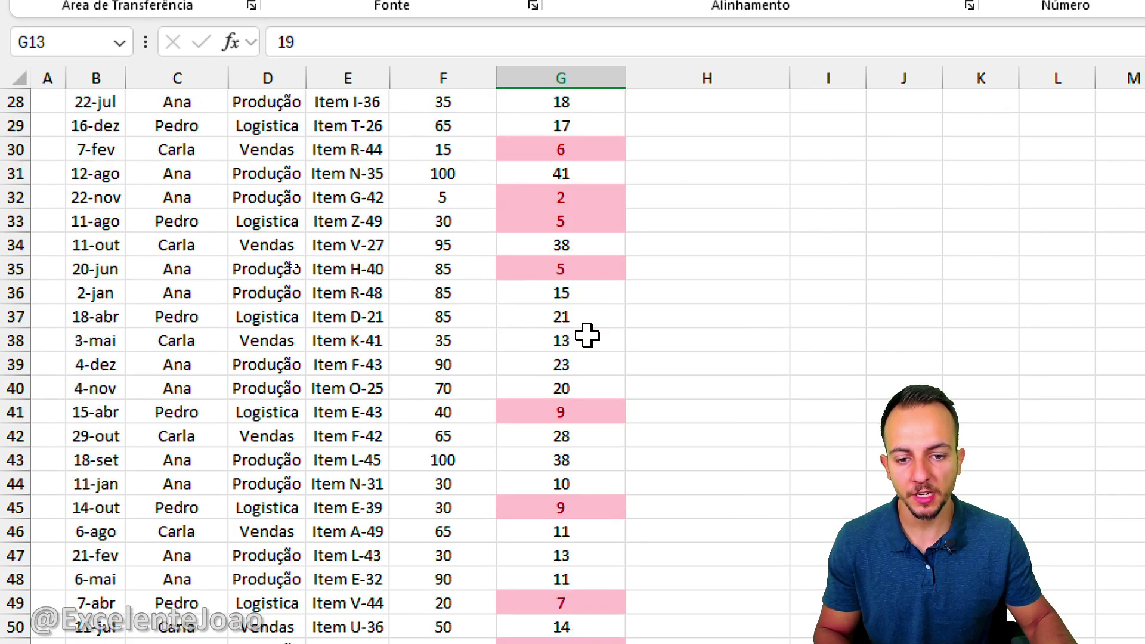
pyautogui.scroll(1, 587, 336)
pyautogui.scroll(11, 587, 335)
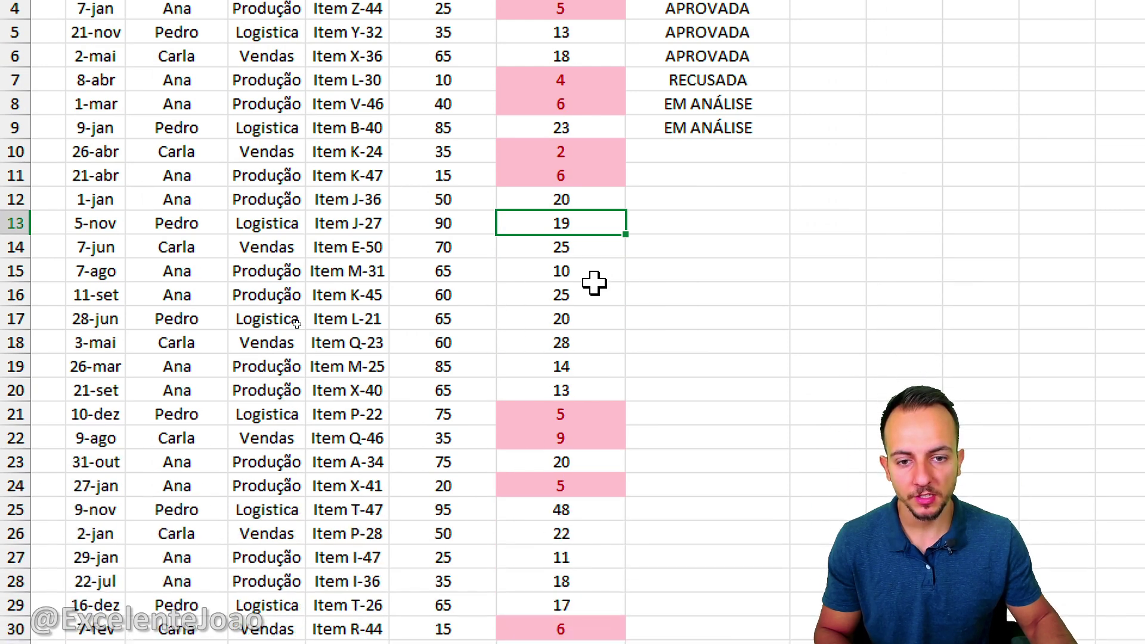
pyautogui.scroll(-2, 600, 478)
pyautogui.click(604, 221)
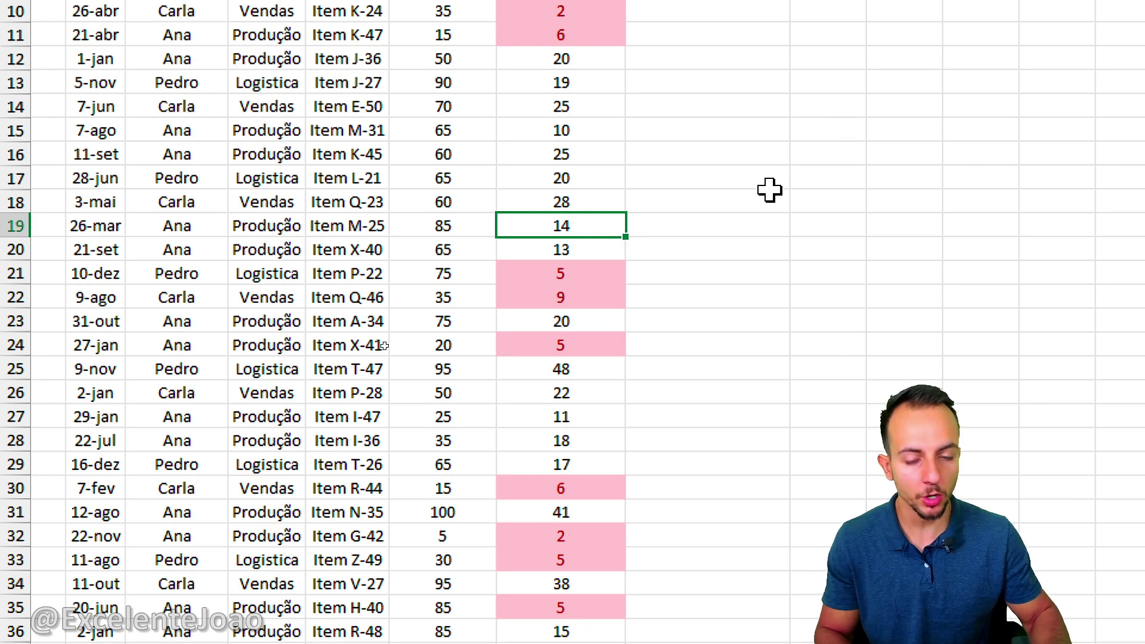
pyautogui.write('9')
pyautogui.hotkey('ctrl', 'Return')
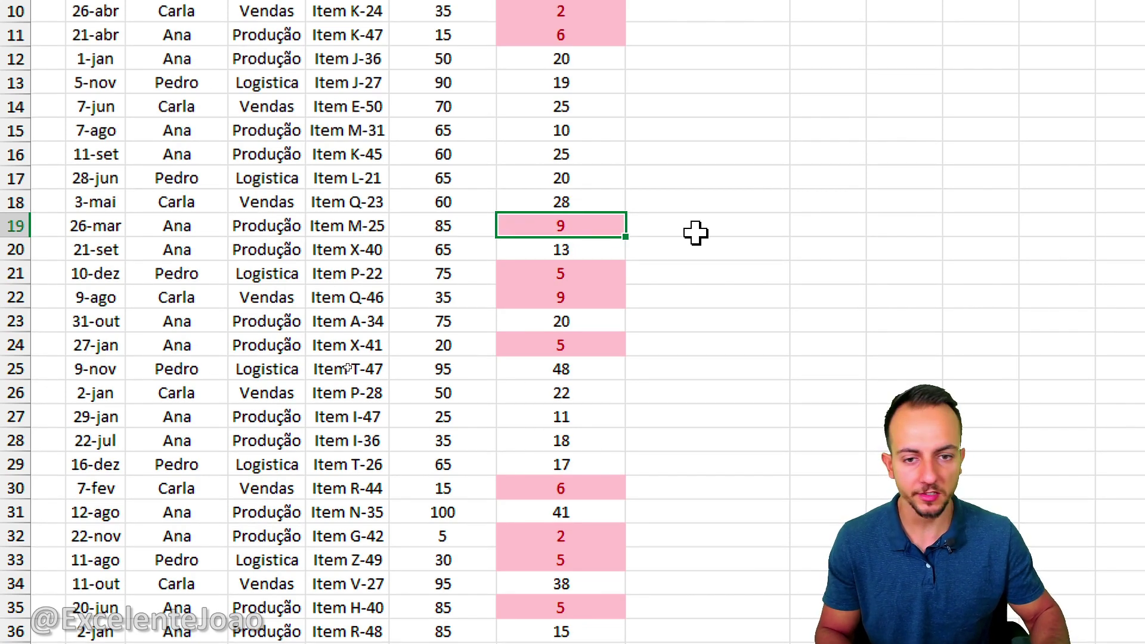
pyautogui.hotkey('ctrl', 'Return')
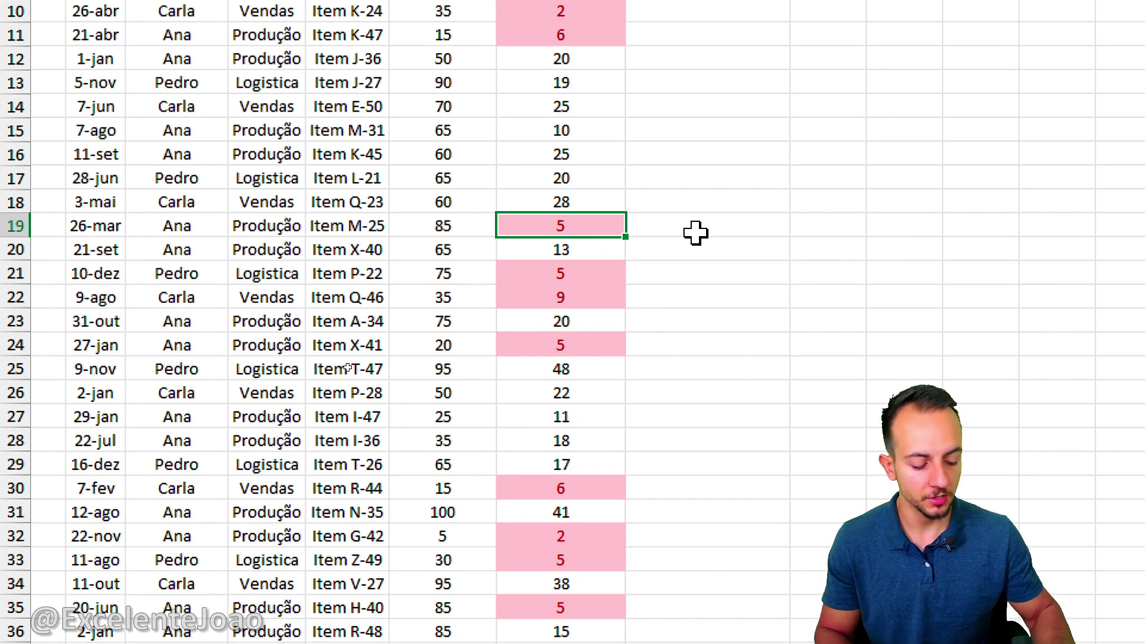
# Step: Test the rule with 50 in cell G19, and restore the cell to 14
pyautogui.write('50')
pyautogui.hotkey('ctrl', 'Return')
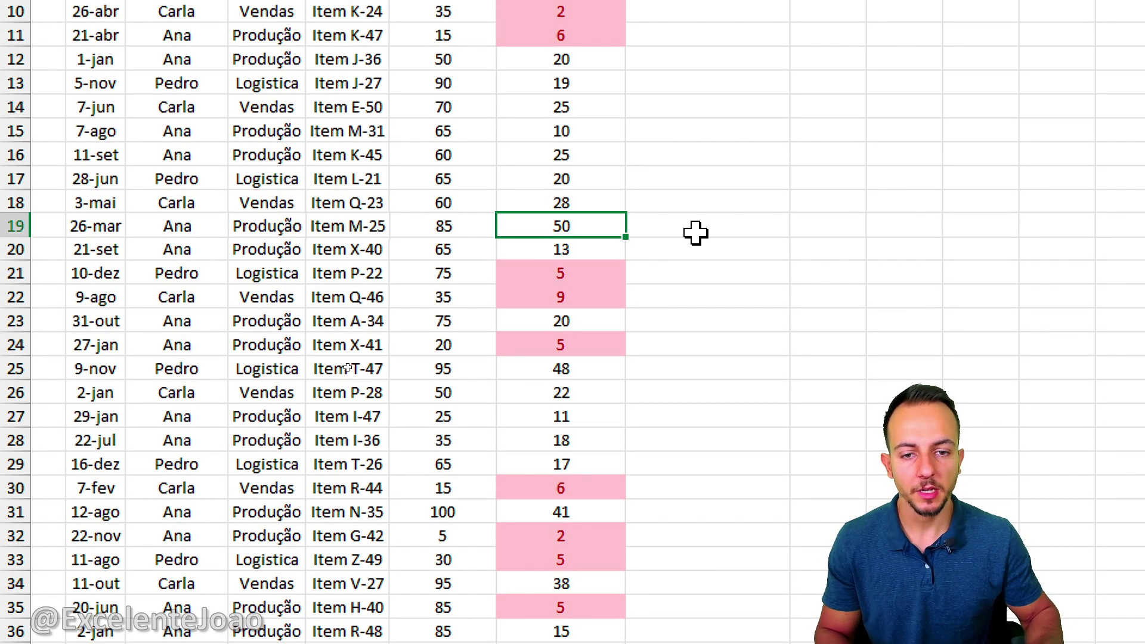
pyautogui.write('14')
pyautogui.hotkey('ctrl', 'Return')
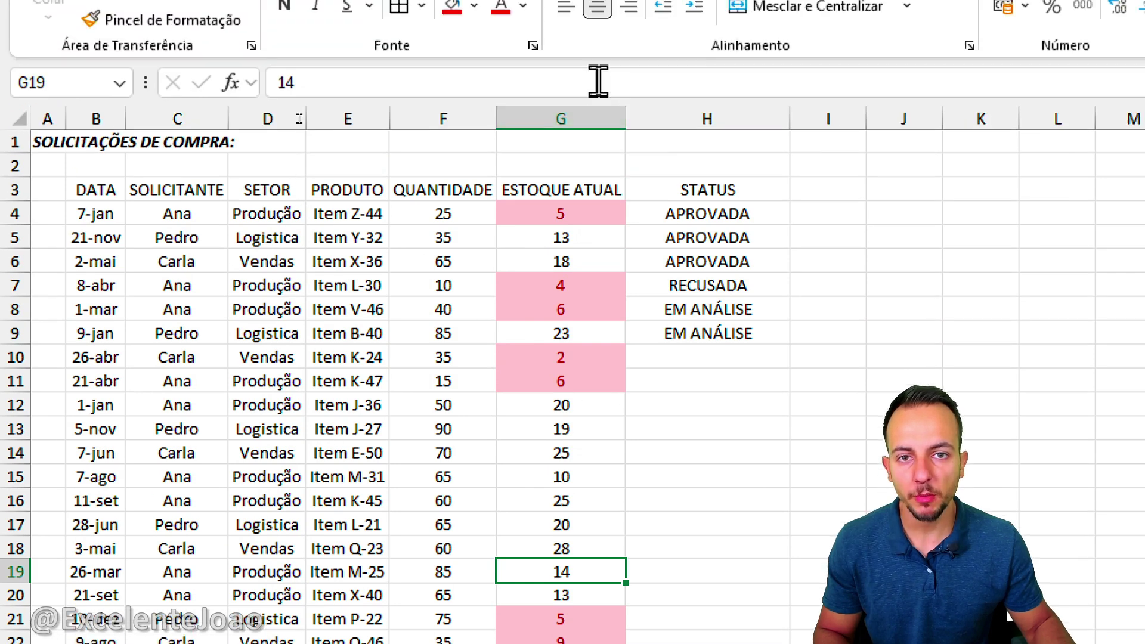
pyautogui.click(581, 219)
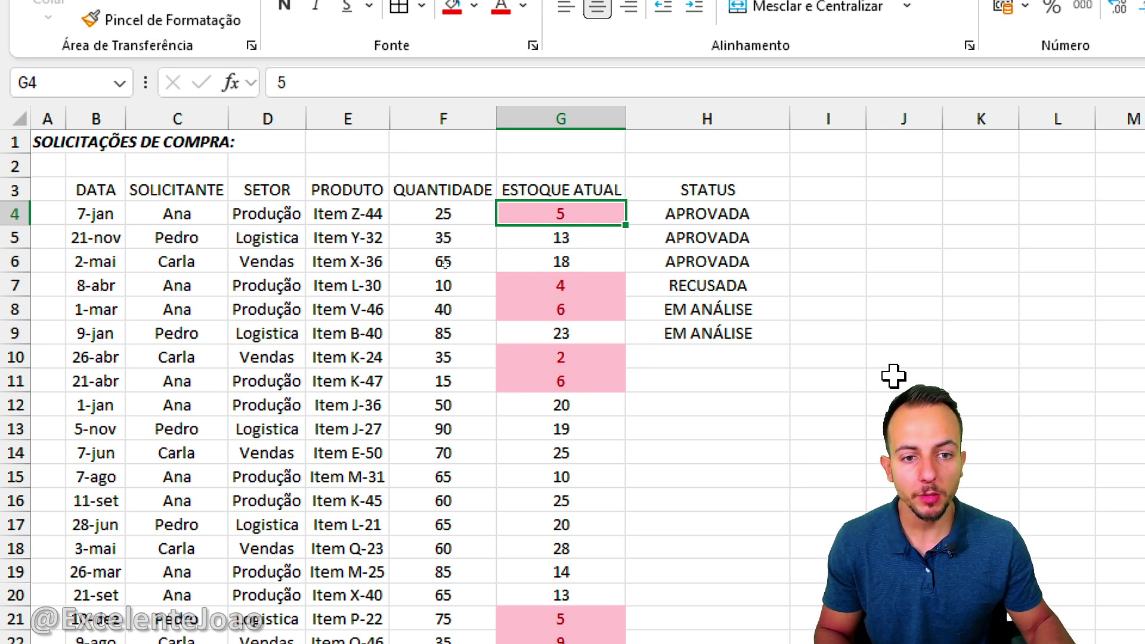
pyautogui.moveTo(761, 215); pyautogui.dragTo(742, 354)
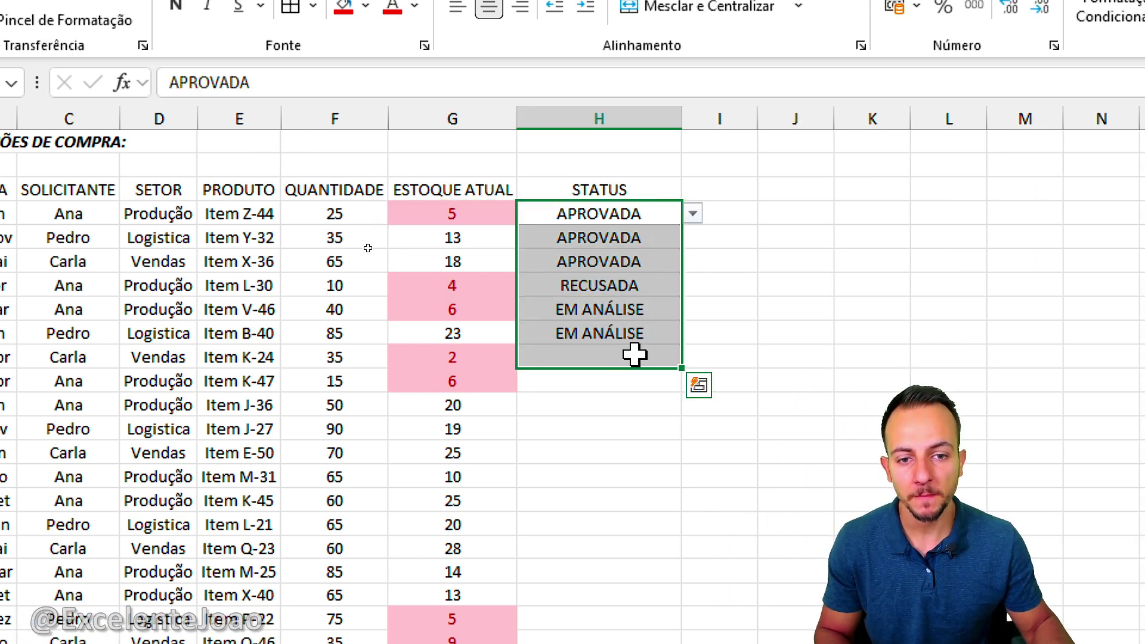
pyautogui.click(618, 216)
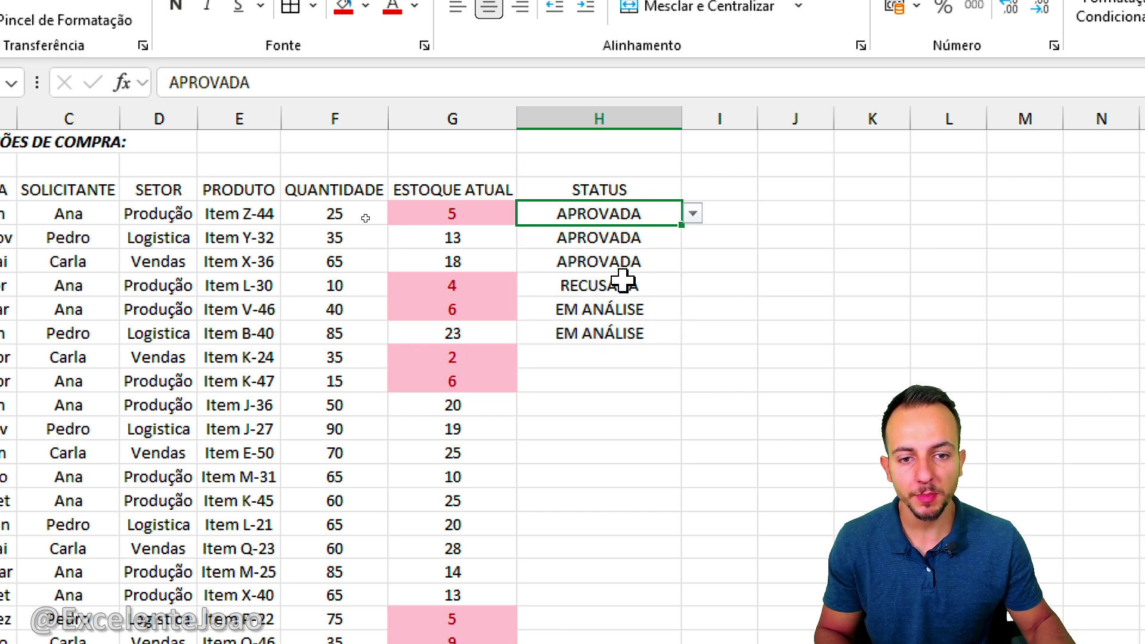
pyautogui.click(648, 309)
pyautogui.click(649, 333)
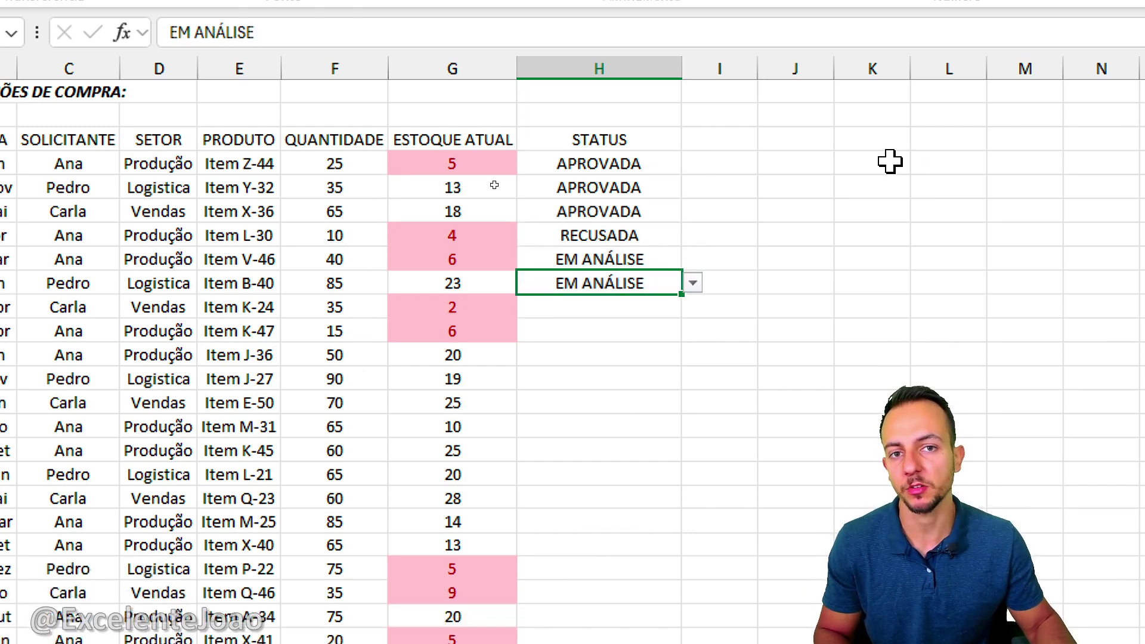
# Step: Add an equal-to highlight rule for EM ANÁLISE to STATUS cells H4:H58, with yellow fill and dark yellow text
pyautogui.moveTo(644, 167); pyautogui.dragTo(617, 528)
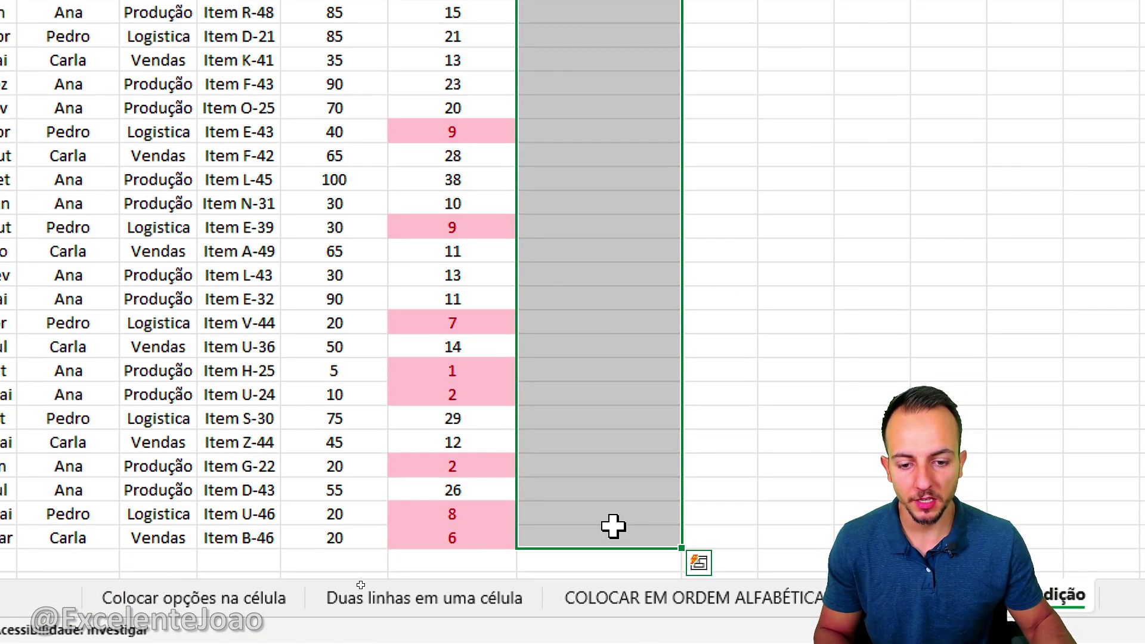
pyautogui.scroll(5, 592, 278)
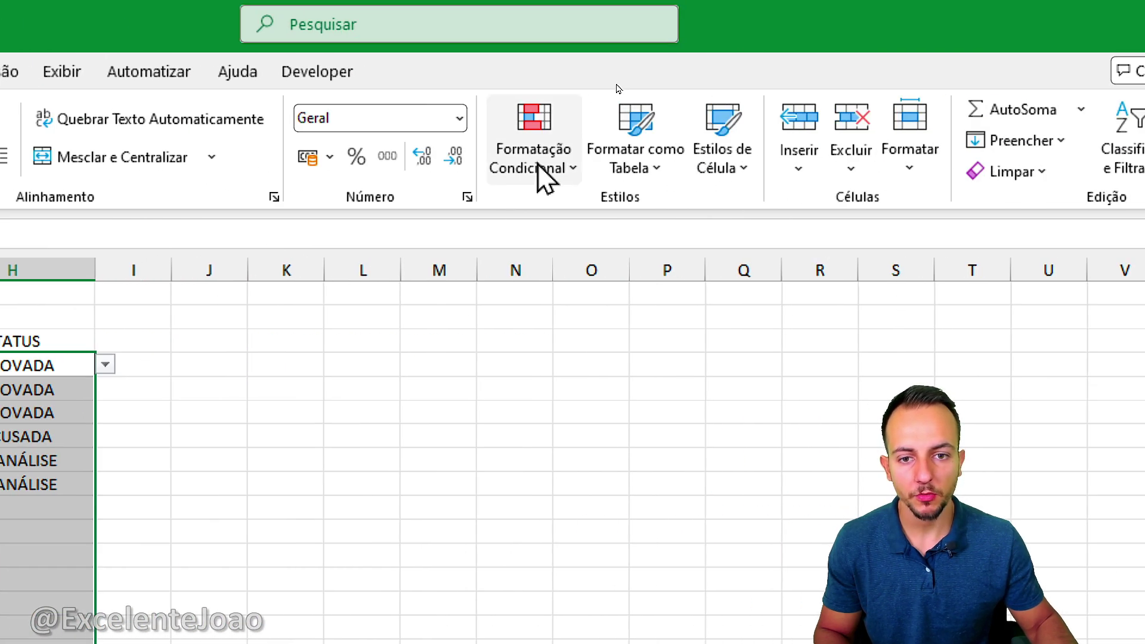
pyautogui.click(538, 167)
pyautogui.moveTo(583, 243)
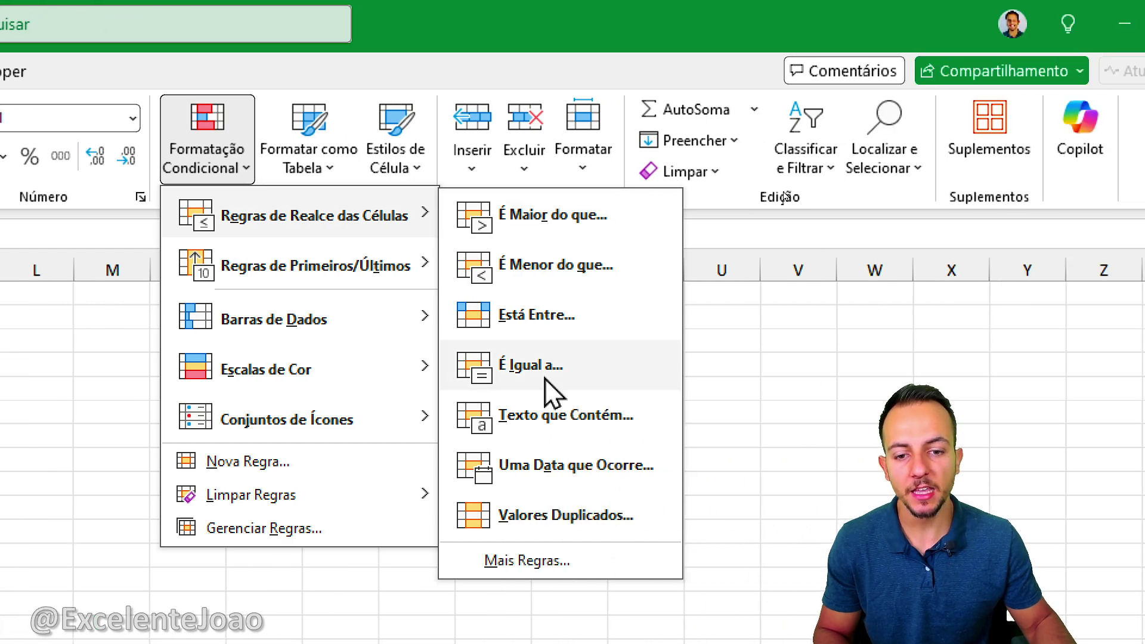
pyautogui.click(545, 380)
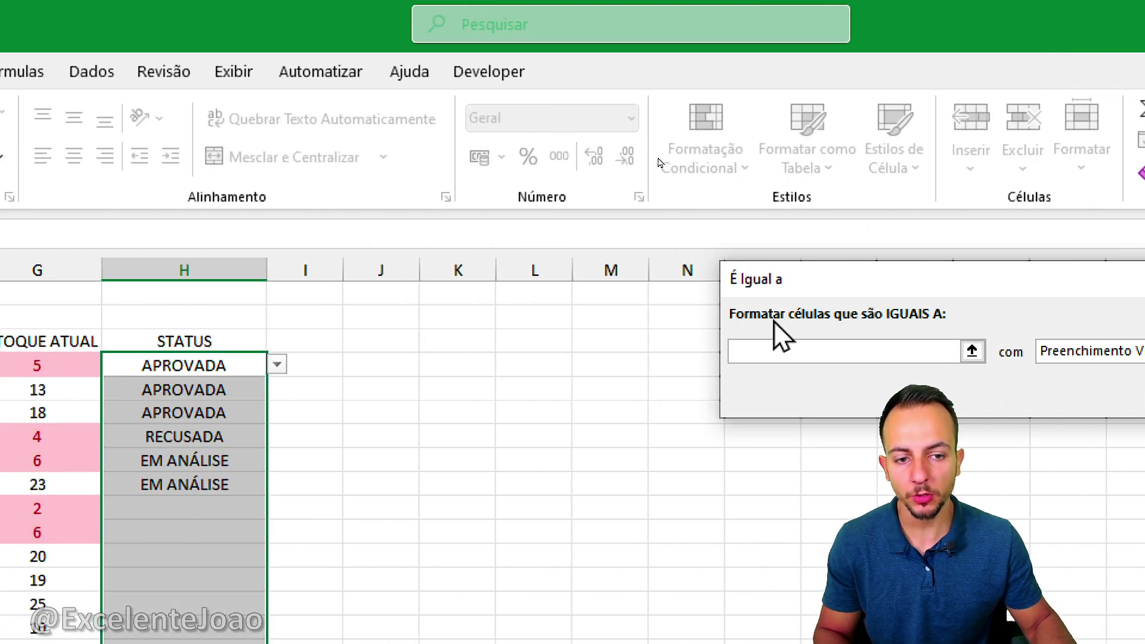
pyautogui.moveTo(762, 274); pyautogui.dragTo(426, 190)
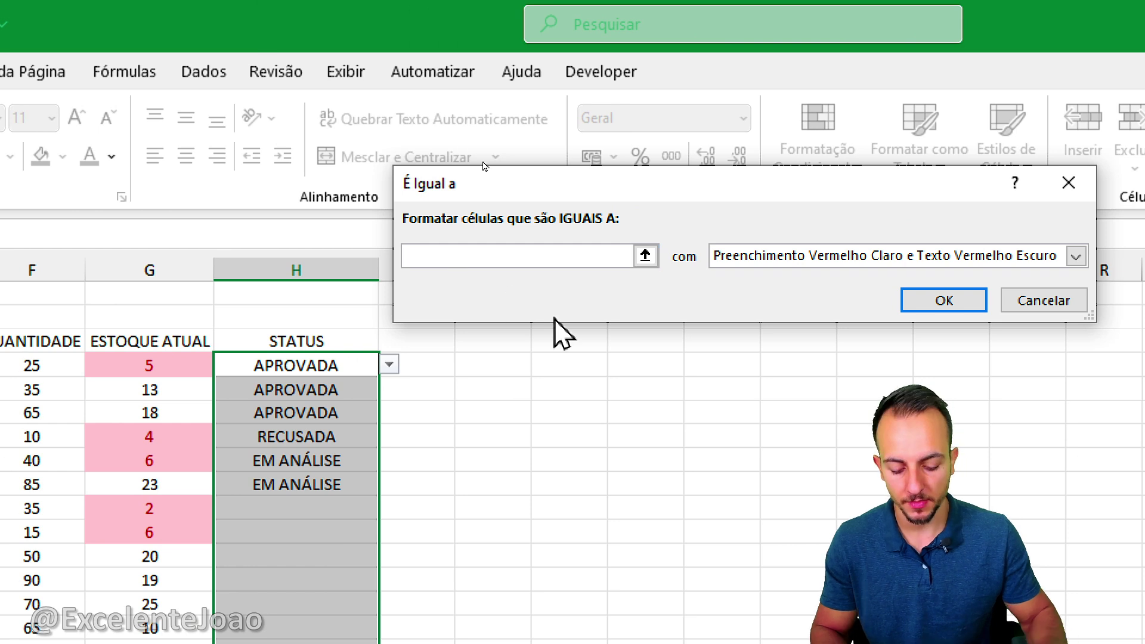
pyautogui.write('EM ANÁLISE')
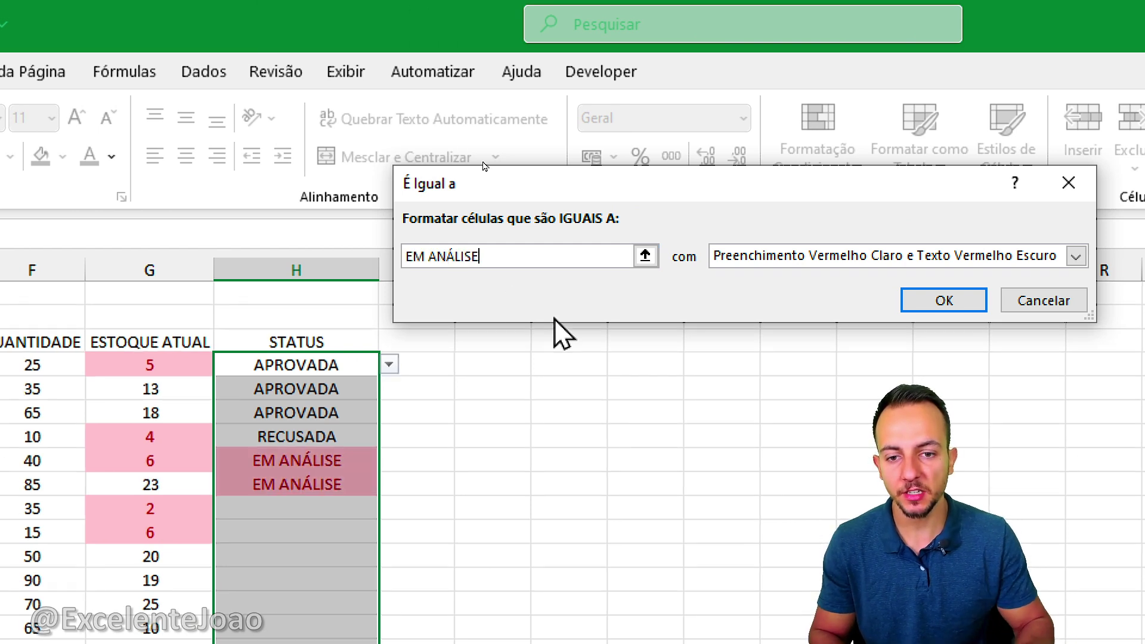
pyautogui.click(732, 262)
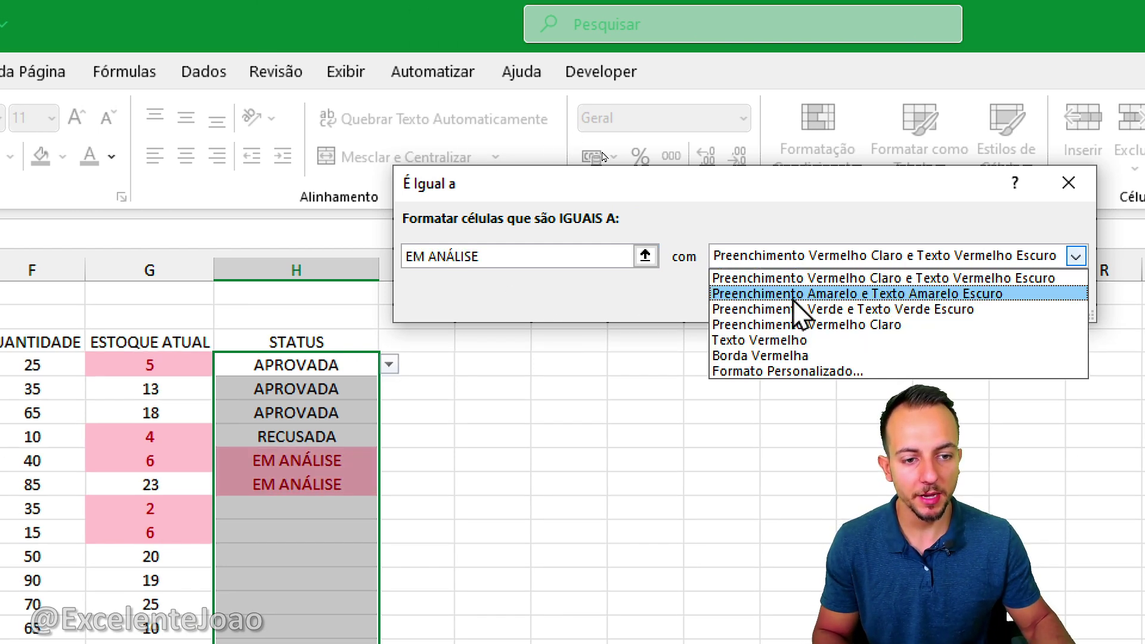
pyautogui.click(770, 295)
pyautogui.press('Return')
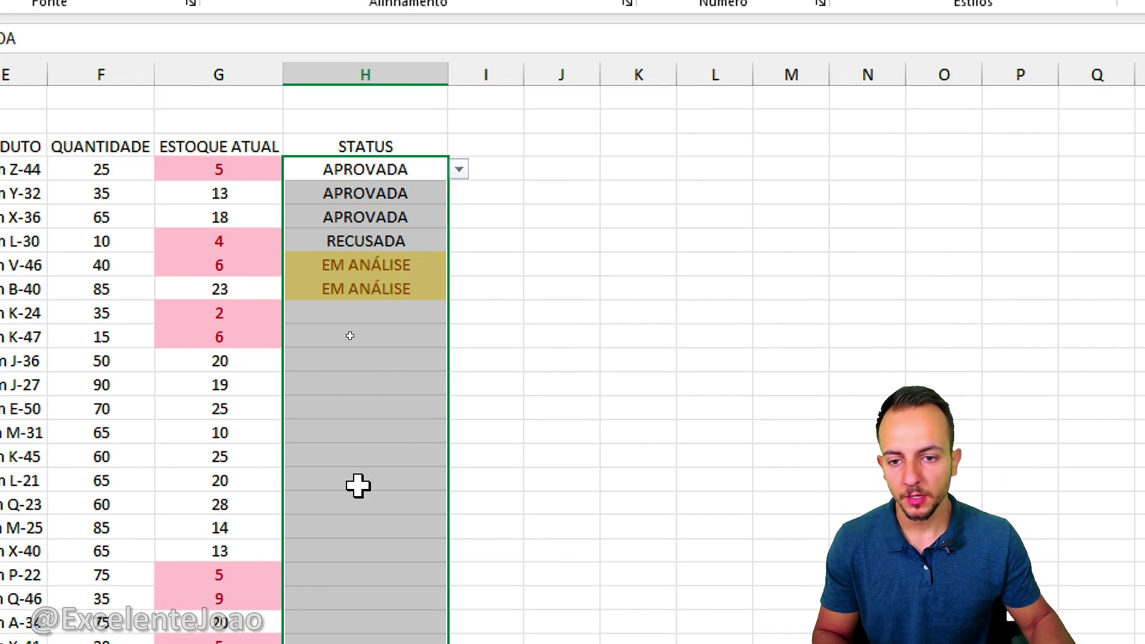
# Step: Choose EM ANÁLISE from the drop-down list in the STATUS cell of the Item M-31 row
pyautogui.click(297, 627)
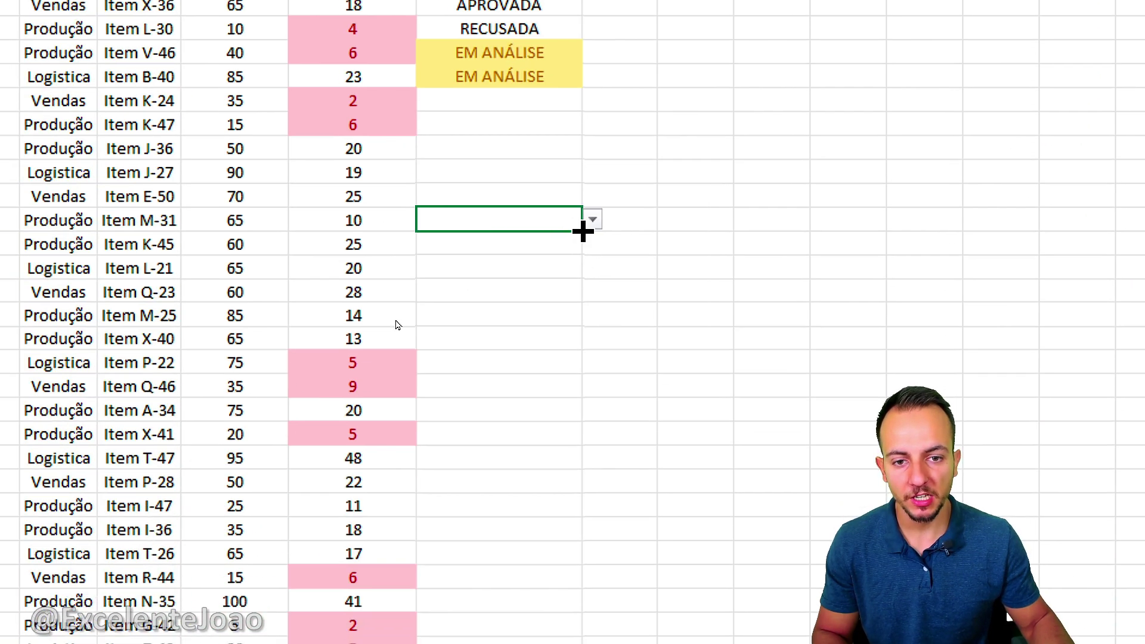
pyautogui.click(592, 219)
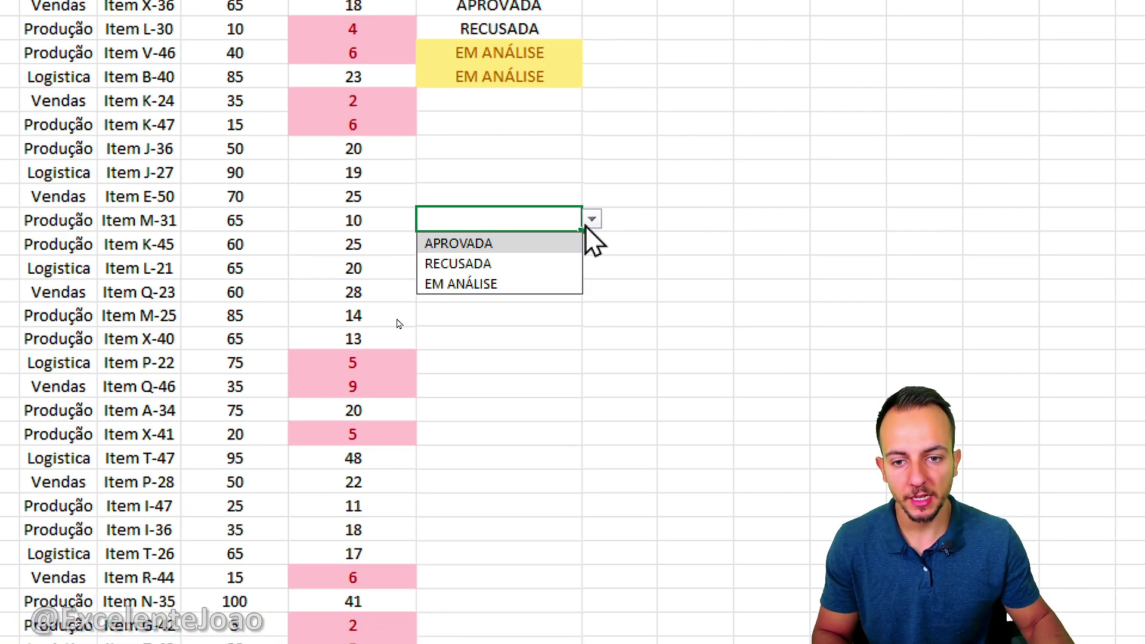
pyautogui.click(532, 286)
pyautogui.moveTo(518, 170)
pyautogui.mouseDown()
pyautogui.moveTo(431, 206)
pyautogui.moveTo(557, 216)
pyautogui.moveTo(514, 177)
pyautogui.mouseUp()
pyautogui.press('Escape')
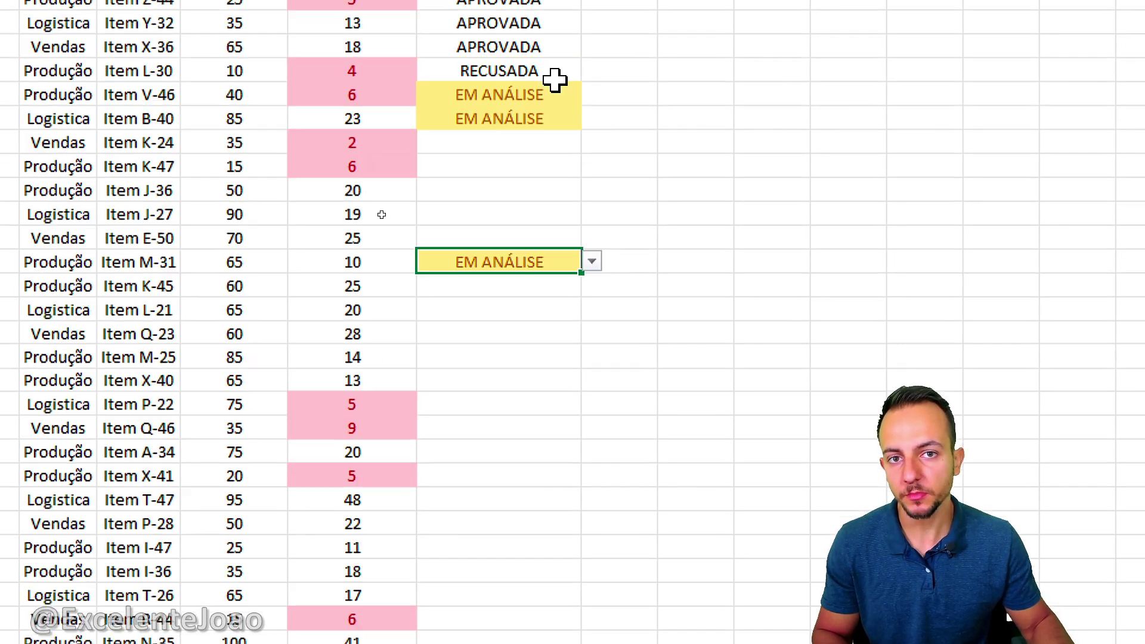
pyautogui.hotkey('ctrl', '2')
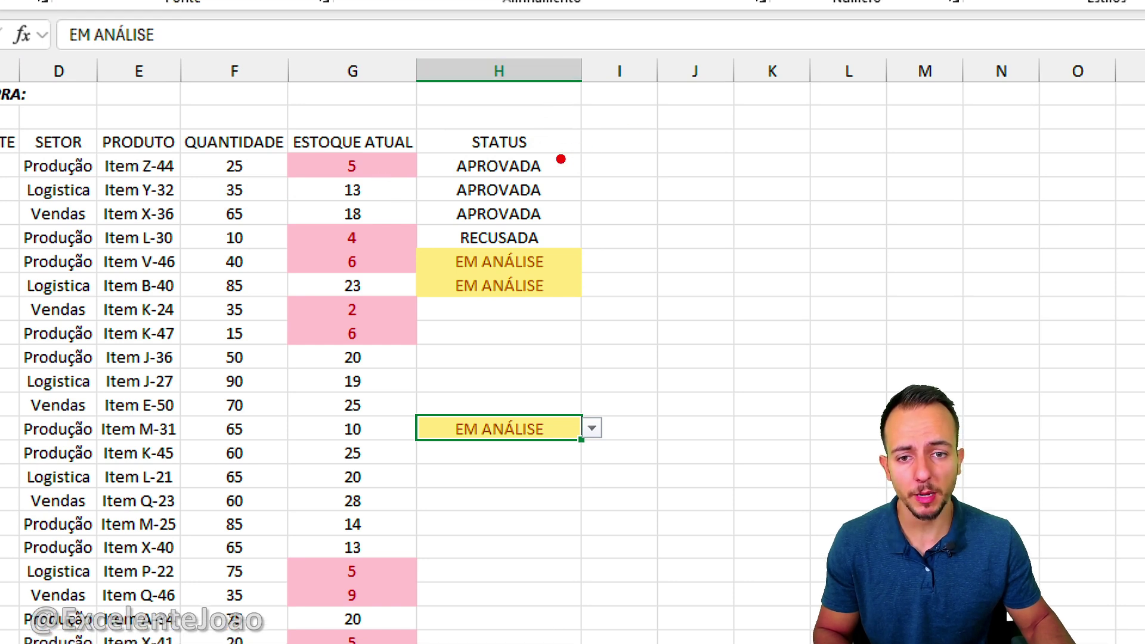
pyautogui.moveTo(559, 159); pyautogui.dragTo(634, 129)
pyautogui.moveTo(564, 234); pyautogui.dragTo(646, 204)
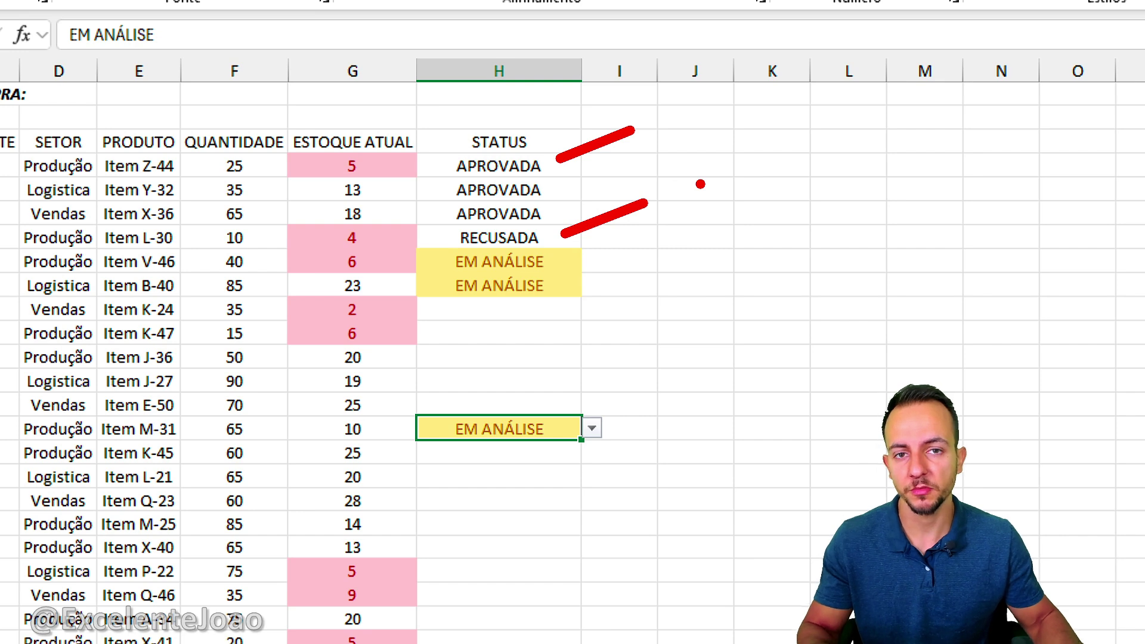
pyautogui.press('Escape')
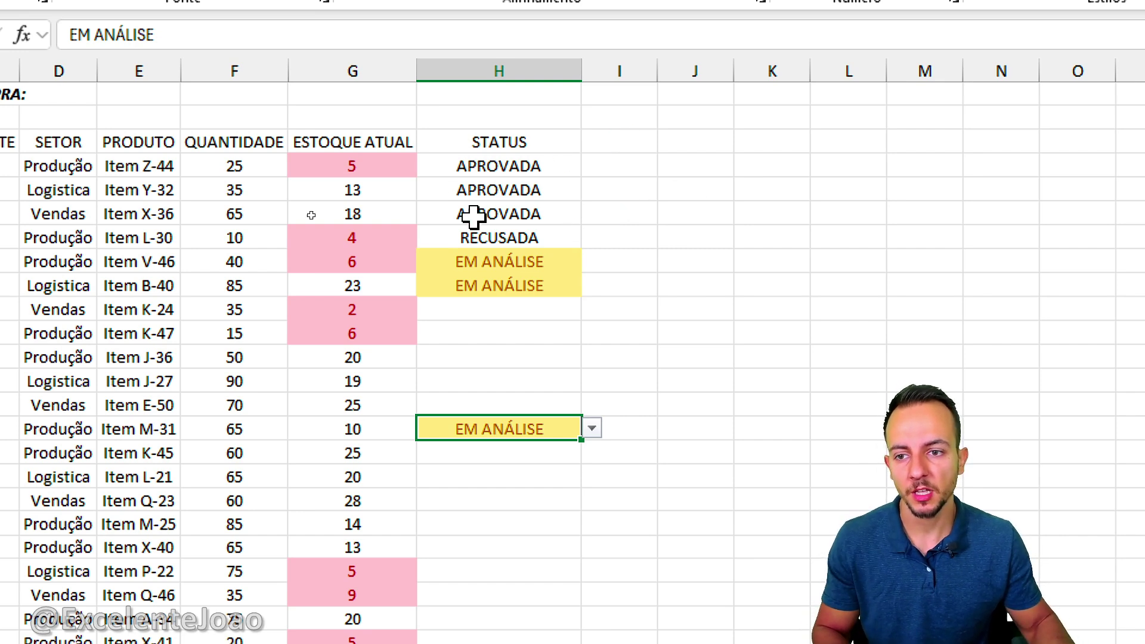
pyautogui.click(97, 146)
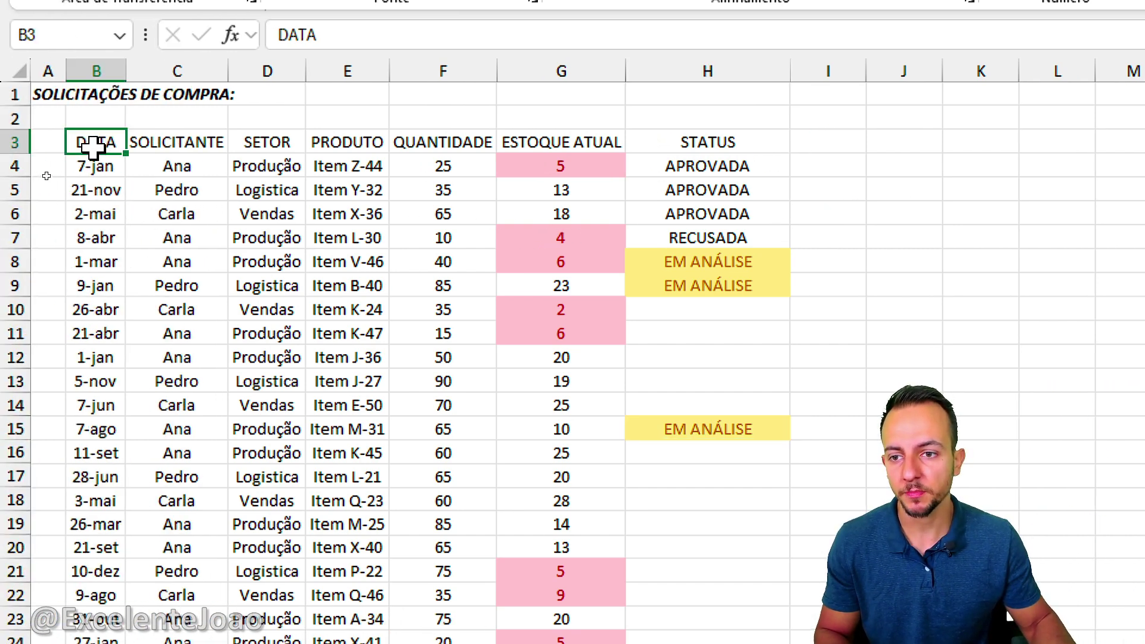
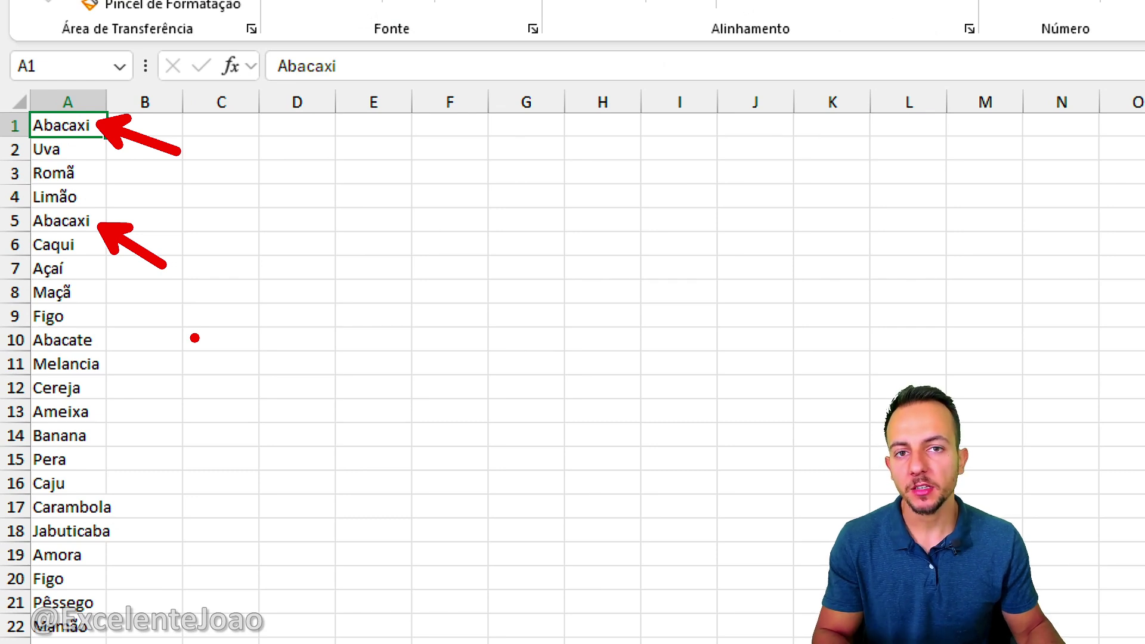
pyautogui.moveTo(14, 98)
pyautogui.mouseDown()
pyautogui.moveTo(115, 473)
pyautogui.moveTo(111, 631)
pyautogui.mouseUp()
pyautogui.moveTo(137, 190); pyautogui.dragTo(606, 190)
pyautogui.moveTo(554, 155); pyautogui.dragTo(560, 274)
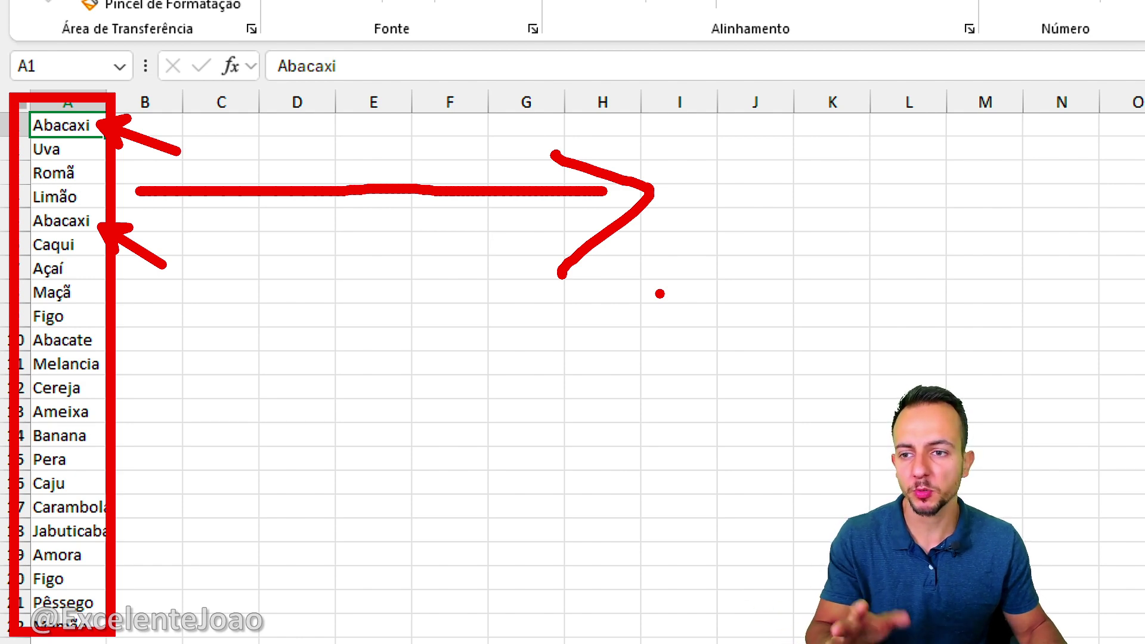
pyautogui.press('Escape')
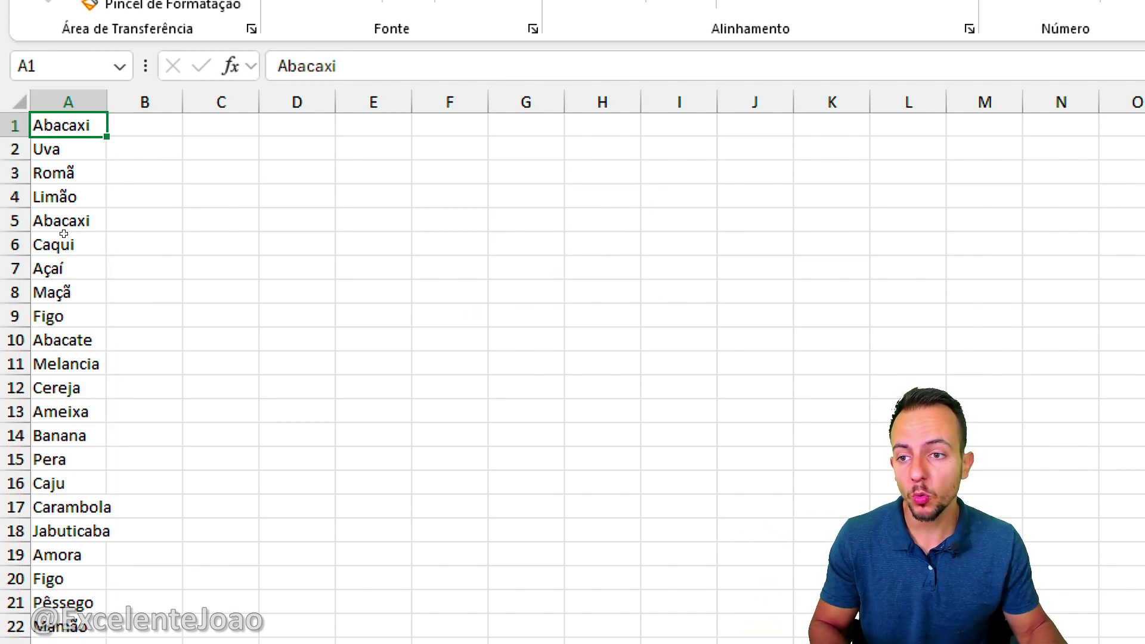
pyautogui.moveTo(14, 81)
pyautogui.mouseDown()
pyautogui.moveTo(52, 202)
pyautogui.moveTo(110, 640)
pyautogui.mouseUp()
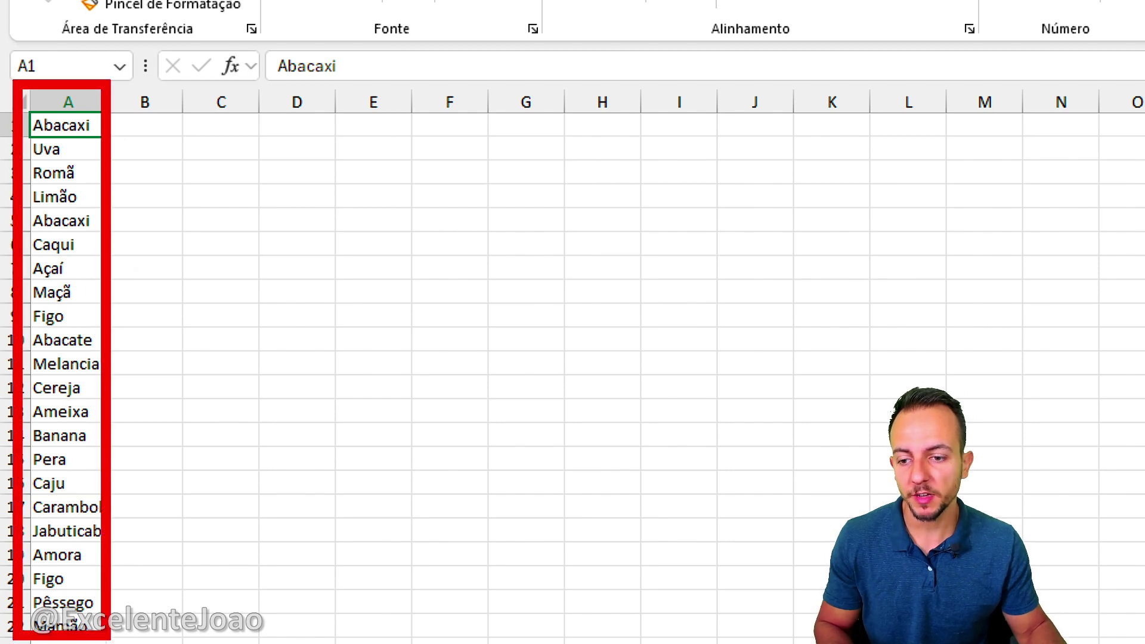
pyautogui.moveTo(137, 451); pyautogui.dragTo(307, 451)
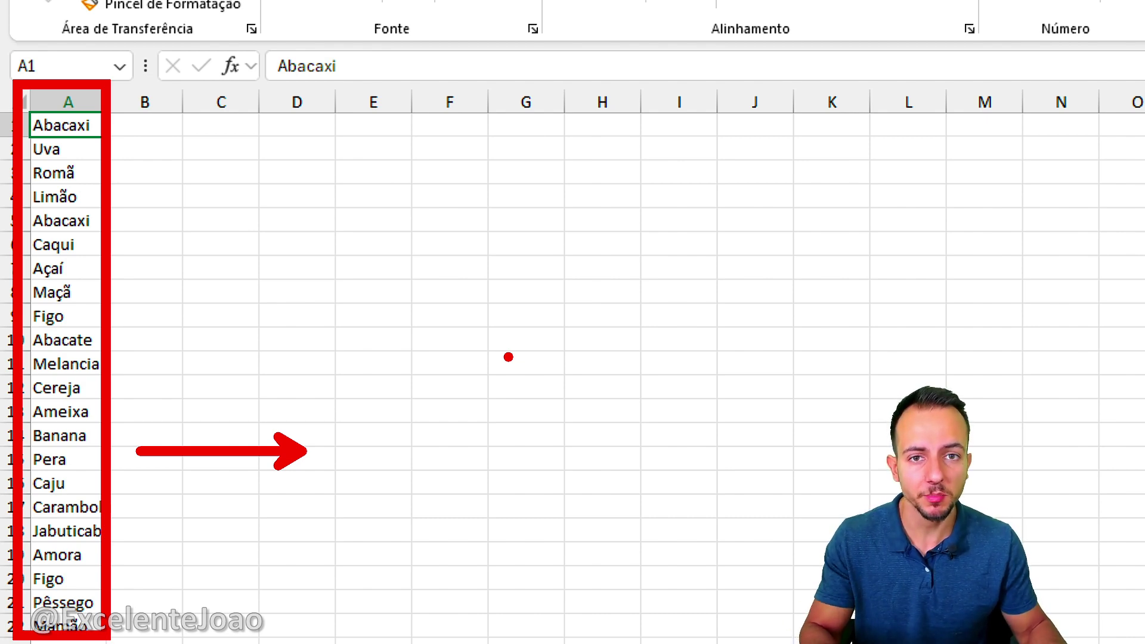
pyautogui.press('Escape')
pyautogui.hotkey('ctrl', '2')
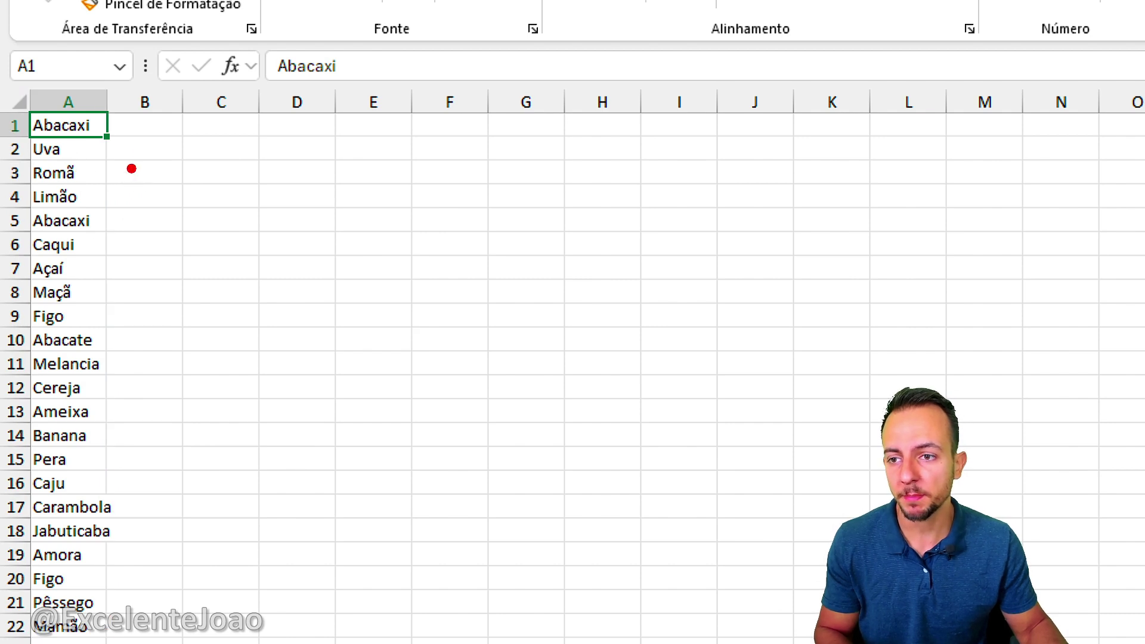
# Step: Examine the fruit list in column A for names that occur more than once, such as Abacaxi and Amora
pyautogui.moveTo(98, 121); pyautogui.dragTo(187, 156)
pyautogui.moveTo(94, 216); pyautogui.dragTo(156, 257)
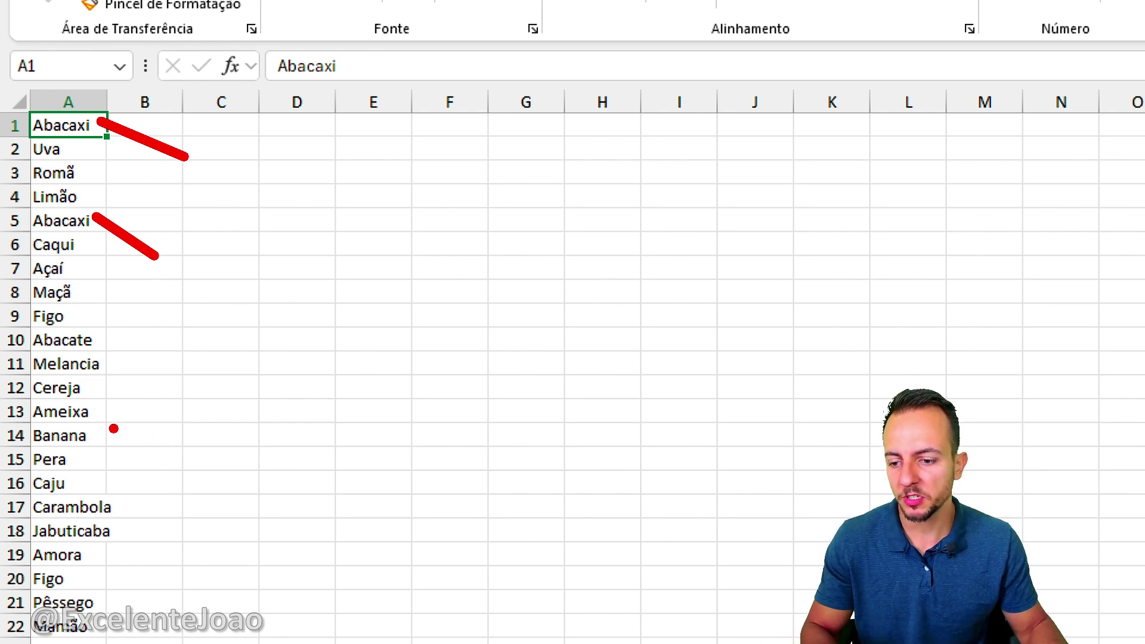
pyautogui.press('Escape')
pyautogui.scroll(-4, 114, 428)
pyautogui.scroll(-1, 113, 428)
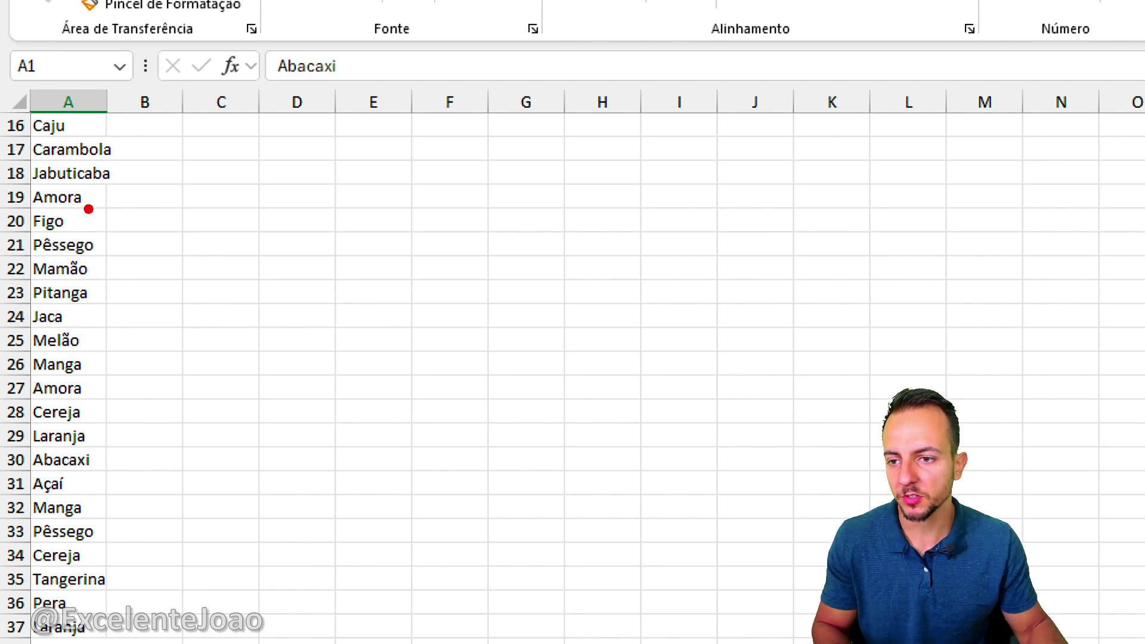
pyautogui.moveTo(89, 203); pyautogui.dragTo(181, 267)
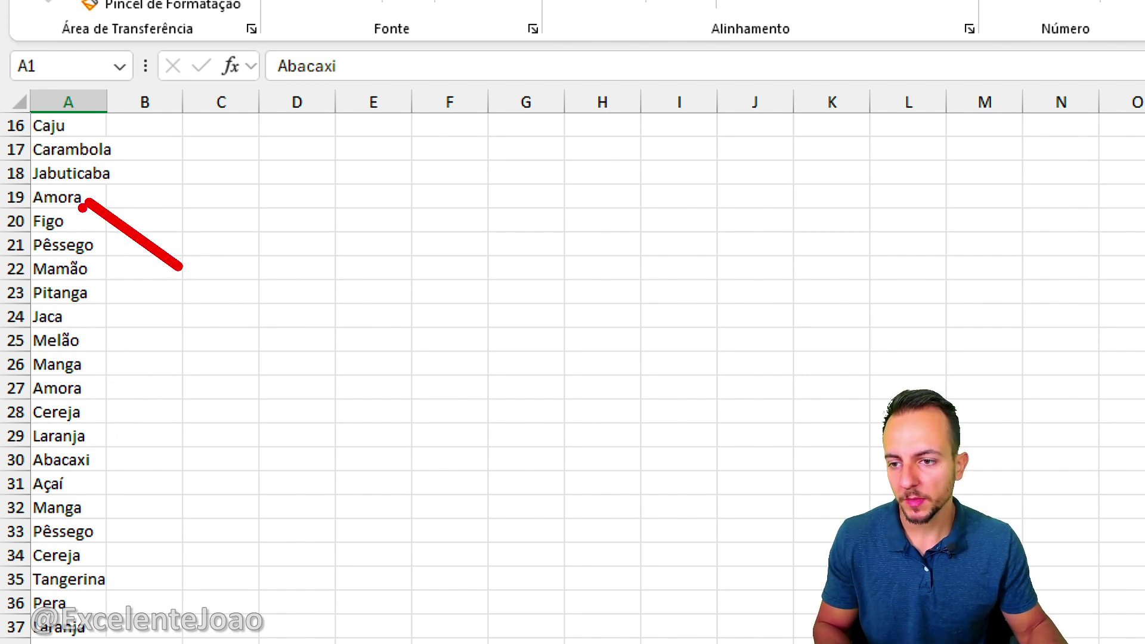
pyautogui.moveTo(88, 392); pyautogui.dragTo(179, 445)
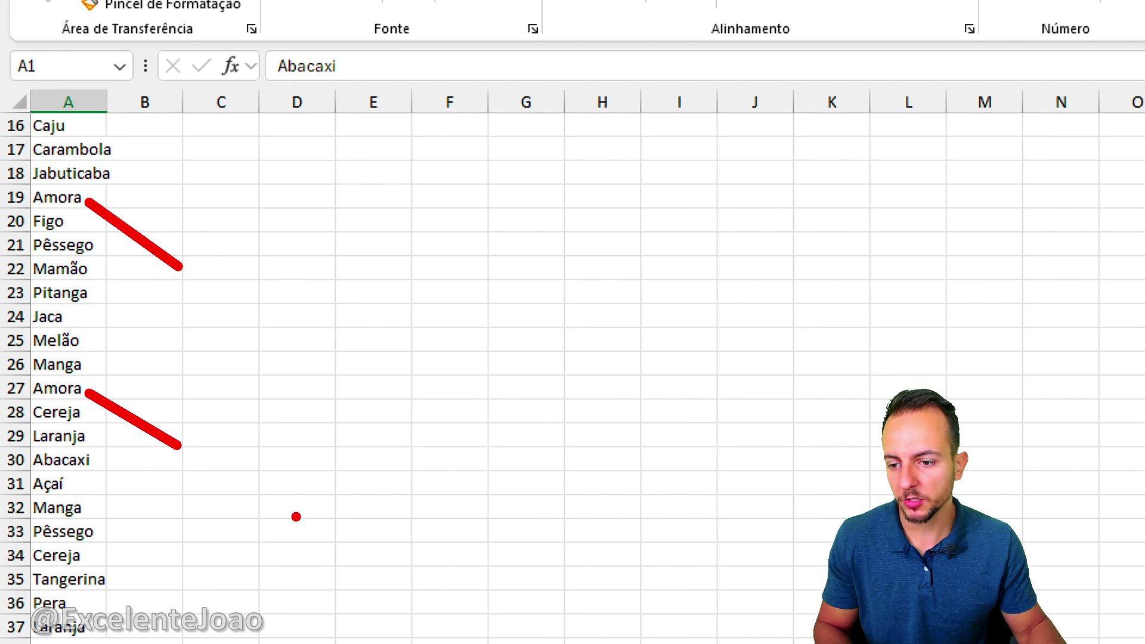
pyautogui.press('Escape')
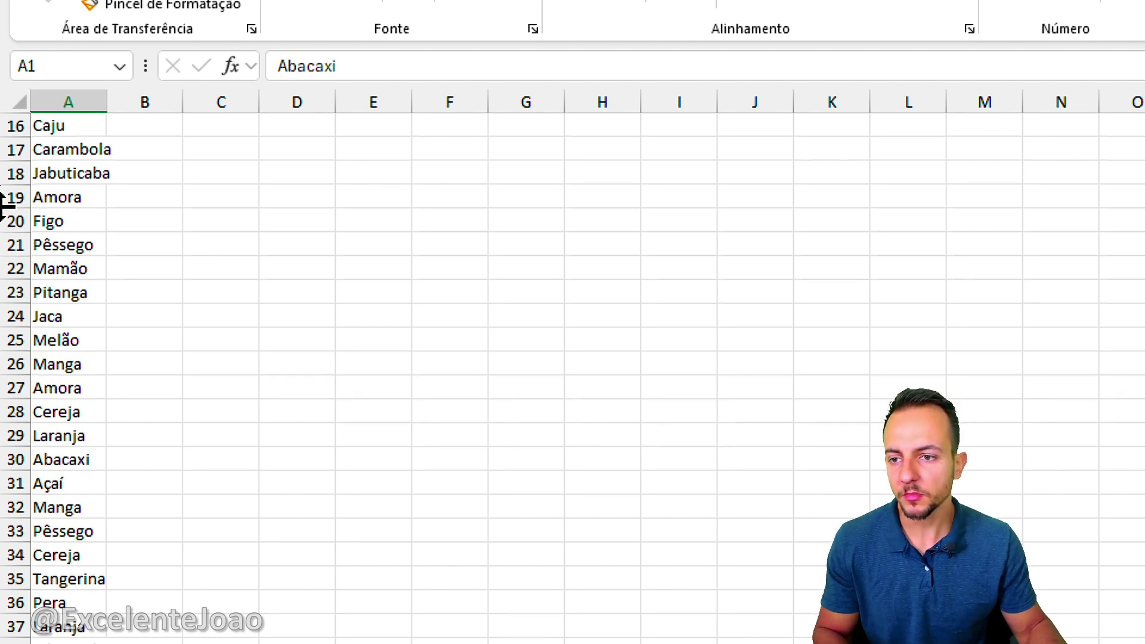
pyautogui.scroll(5, 60, 239)
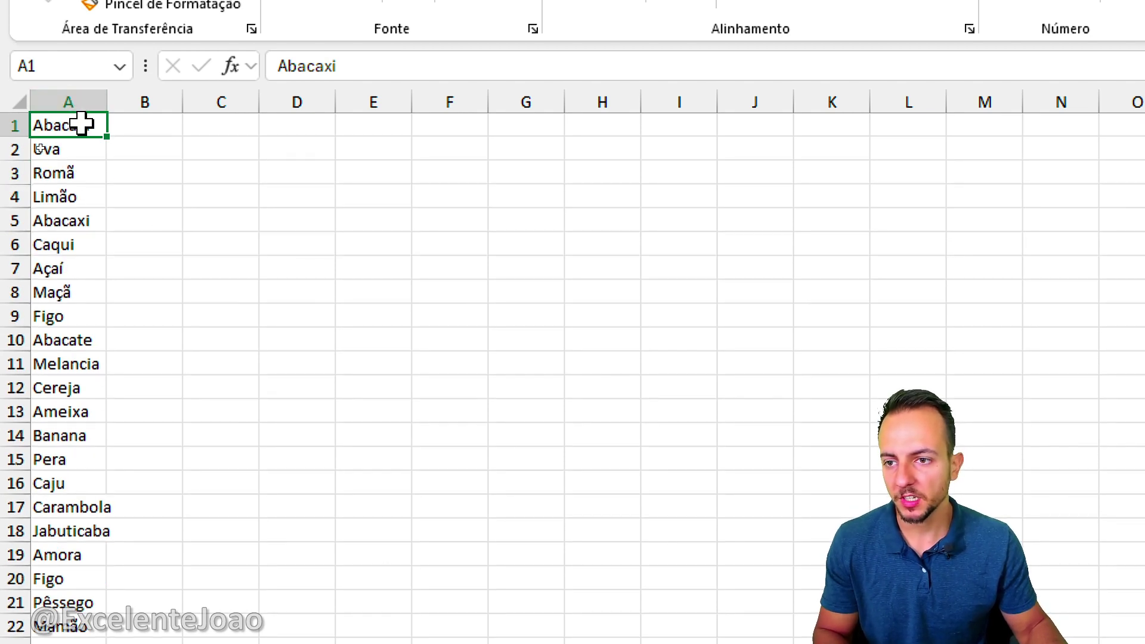
# Step: Remove the duplicate fruit names from the whole of column A, treating the list as having no headers
pyautogui.moveTo(82, 119); pyautogui.dragTo(67, 502)
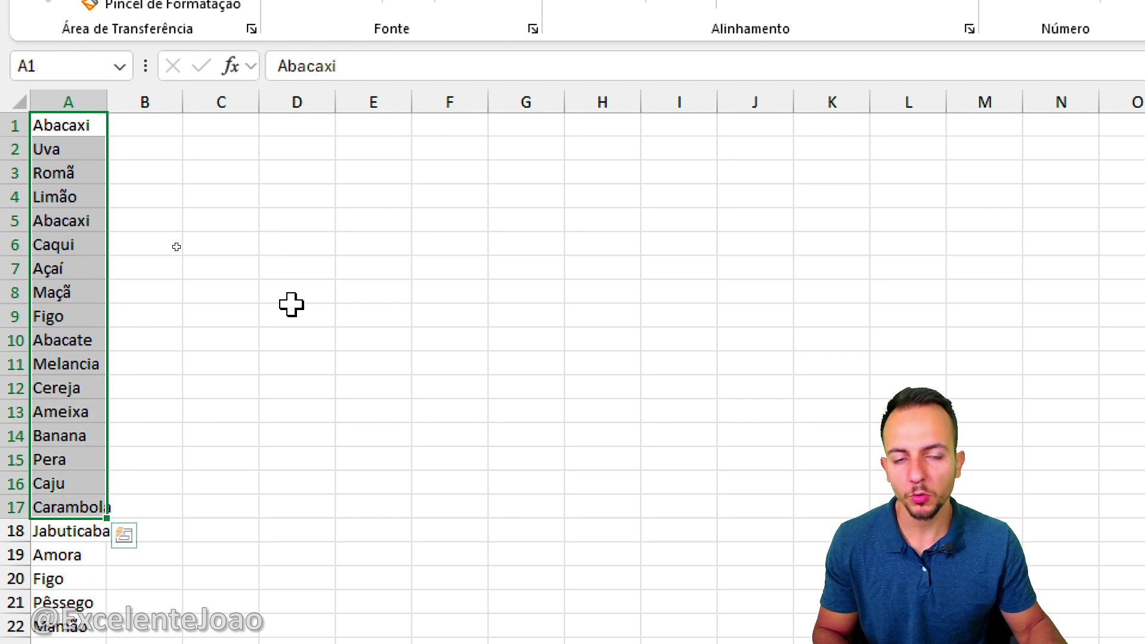
pyautogui.moveTo(62, 71)
pyautogui.mouseDown()
pyautogui.moveTo(50, 56)
pyautogui.moveTo(37, 62)
pyautogui.mouseUp()
pyautogui.moveTo(124, 136); pyautogui.dragTo(188, 218)
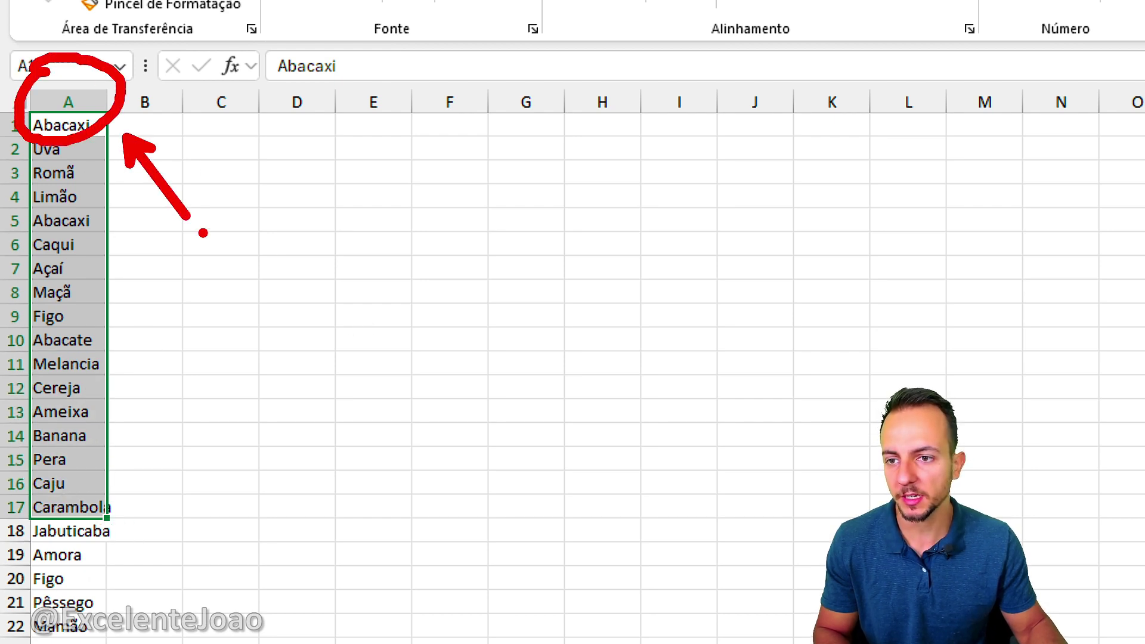
pyautogui.click(97, 98)
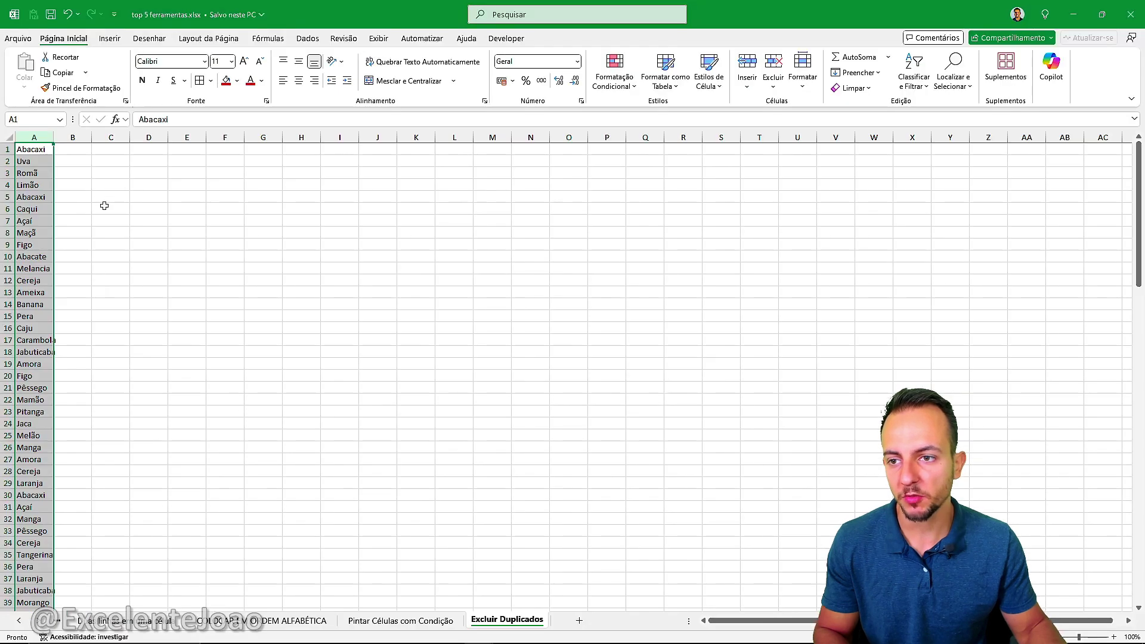
pyautogui.scroll(-20, 105, 219)
pyautogui.scroll(-10, 105, 219)
pyautogui.scroll(20, 104, 219)
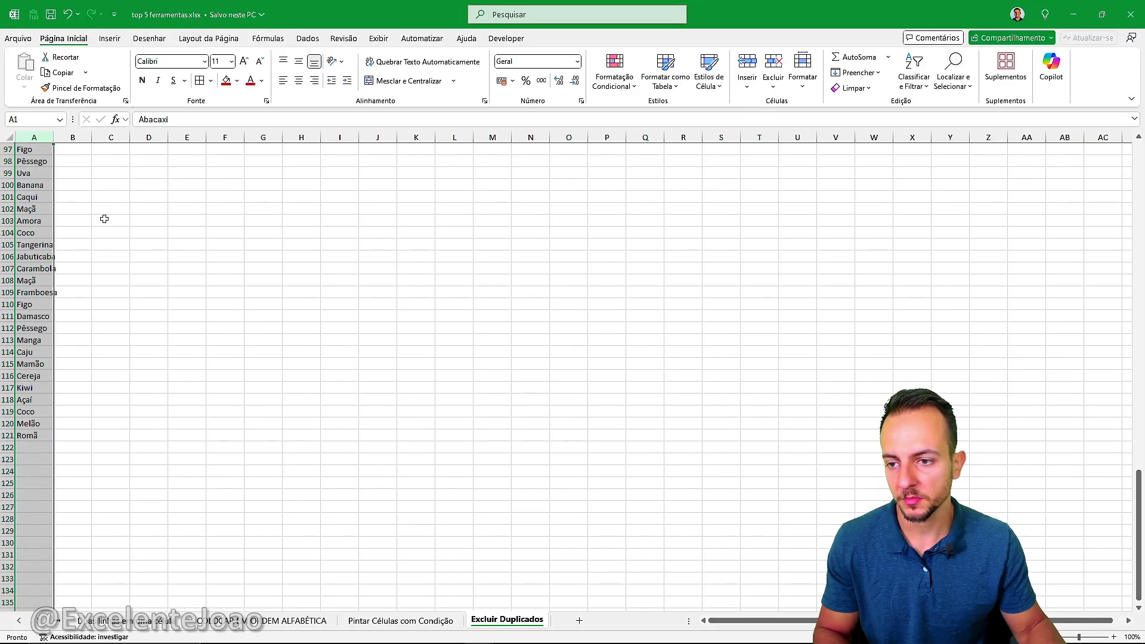
pyautogui.scroll(2, 80, 187)
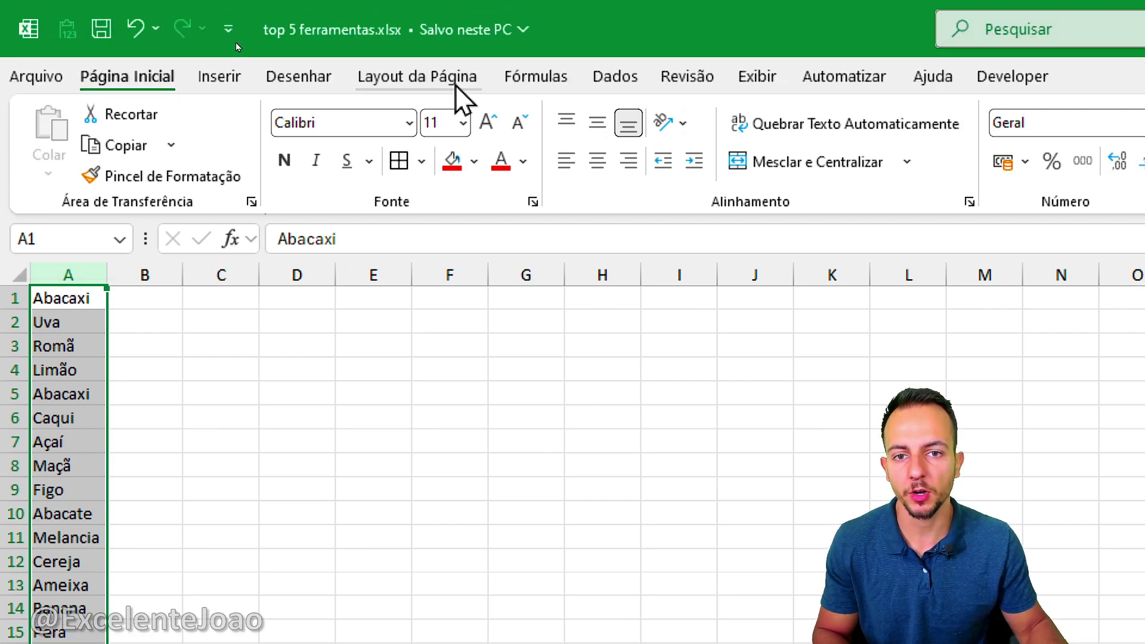
pyautogui.click(617, 80)
pyautogui.moveTo(617, 51); pyautogui.dragTo(564, 58)
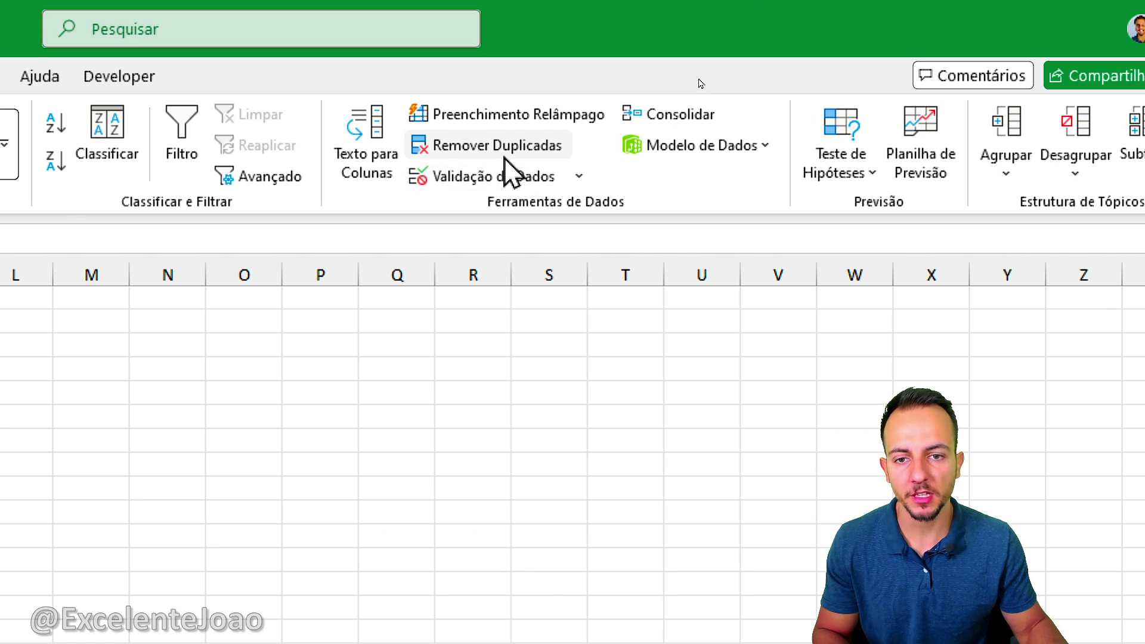
pyautogui.moveTo(501, 114)
pyautogui.mouseDown()
pyautogui.moveTo(361, 128)
pyautogui.moveTo(453, 112)
pyautogui.mouseUp()
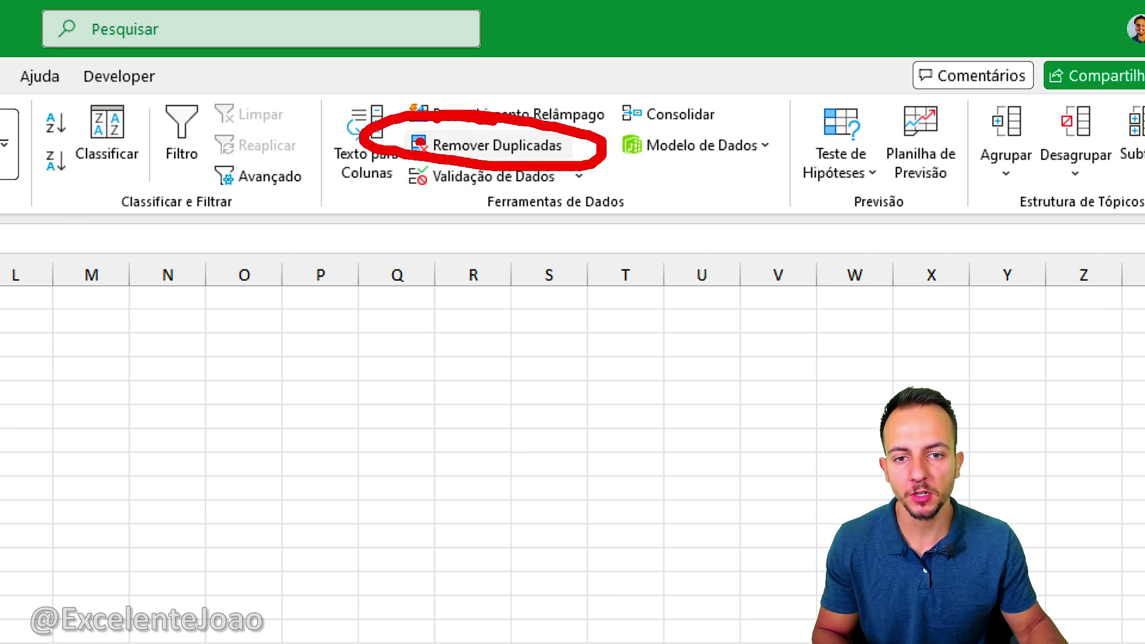
pyautogui.click(497, 153)
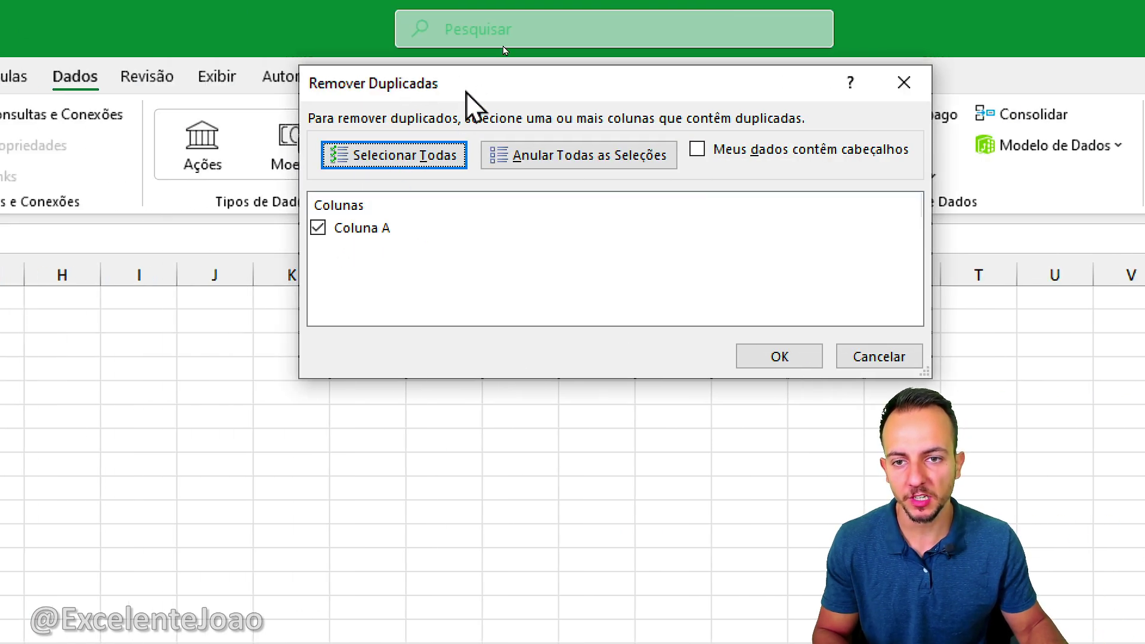
pyautogui.moveTo(463, 91); pyautogui.dragTo(358, 274)
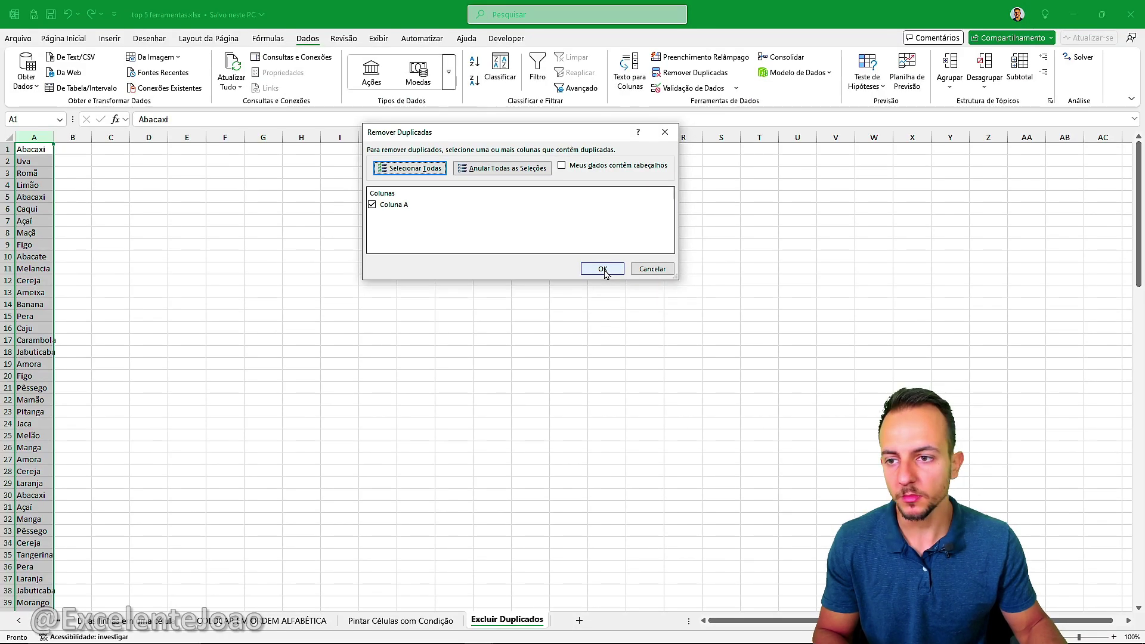
pyautogui.click(602, 270)
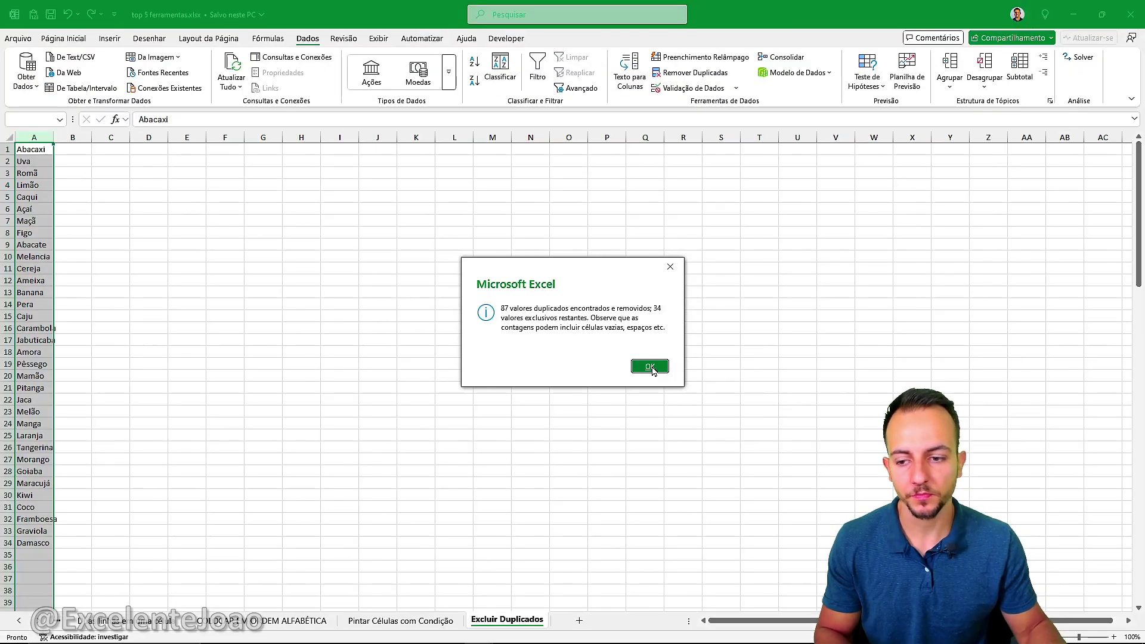
pyautogui.click(638, 396)
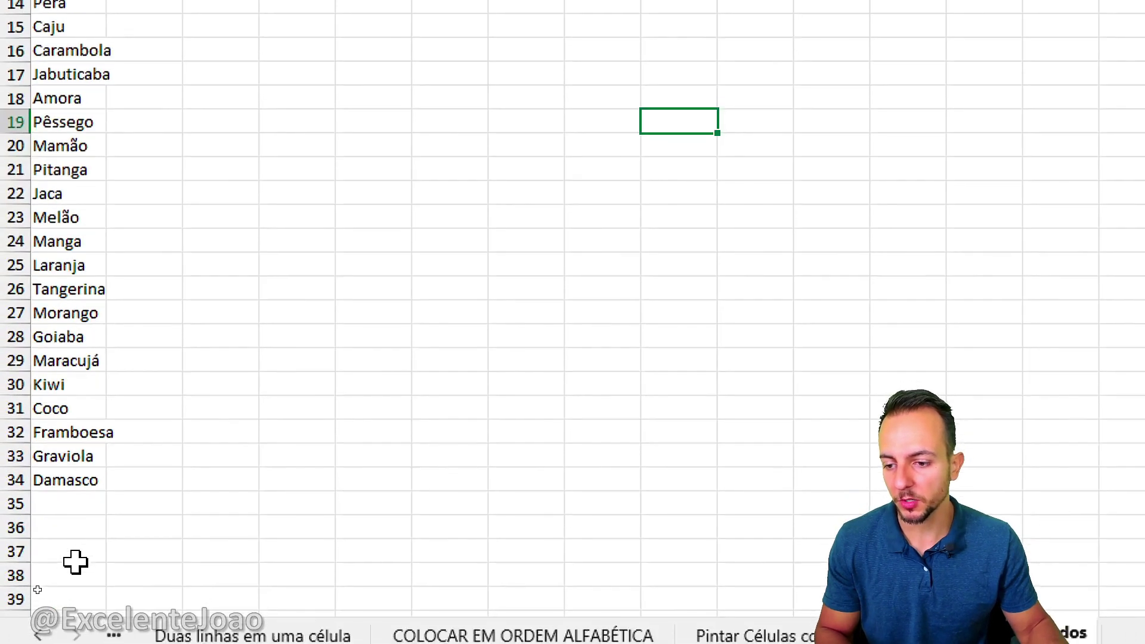
pyautogui.moveTo(3, 476); pyautogui.dragTo(111, 475)
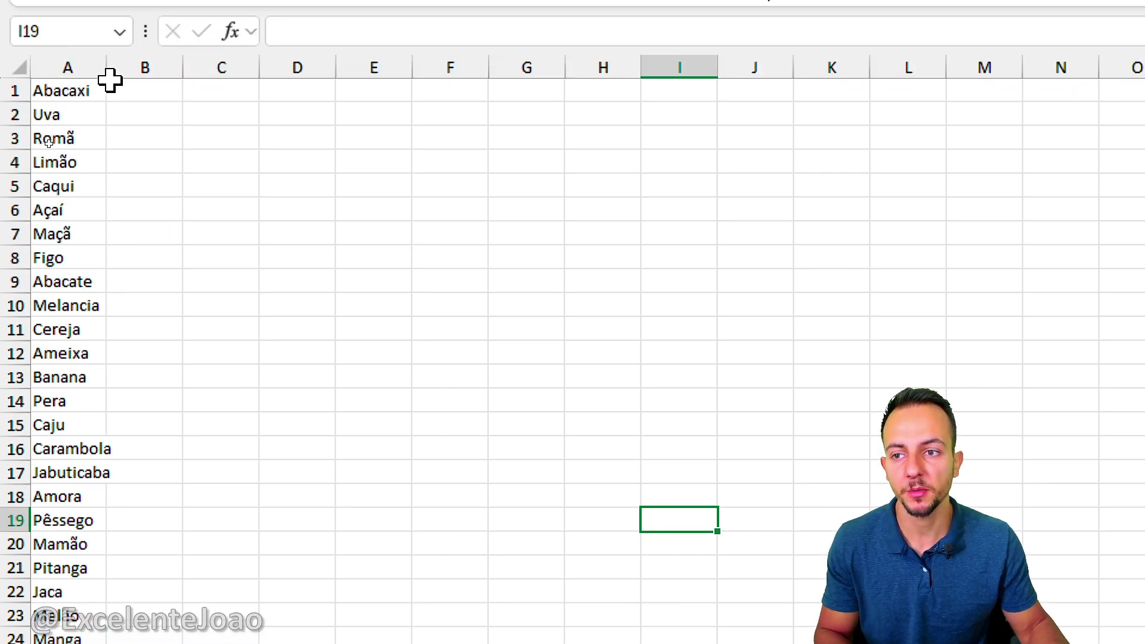
pyautogui.click(89, 94)
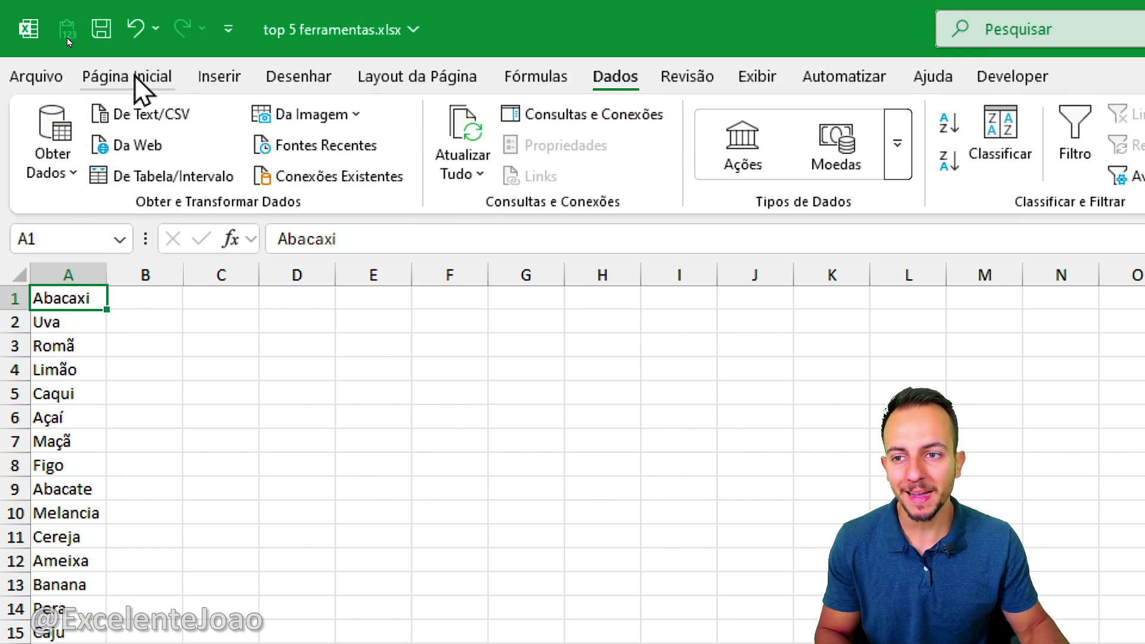
pyautogui.click(135, 76)
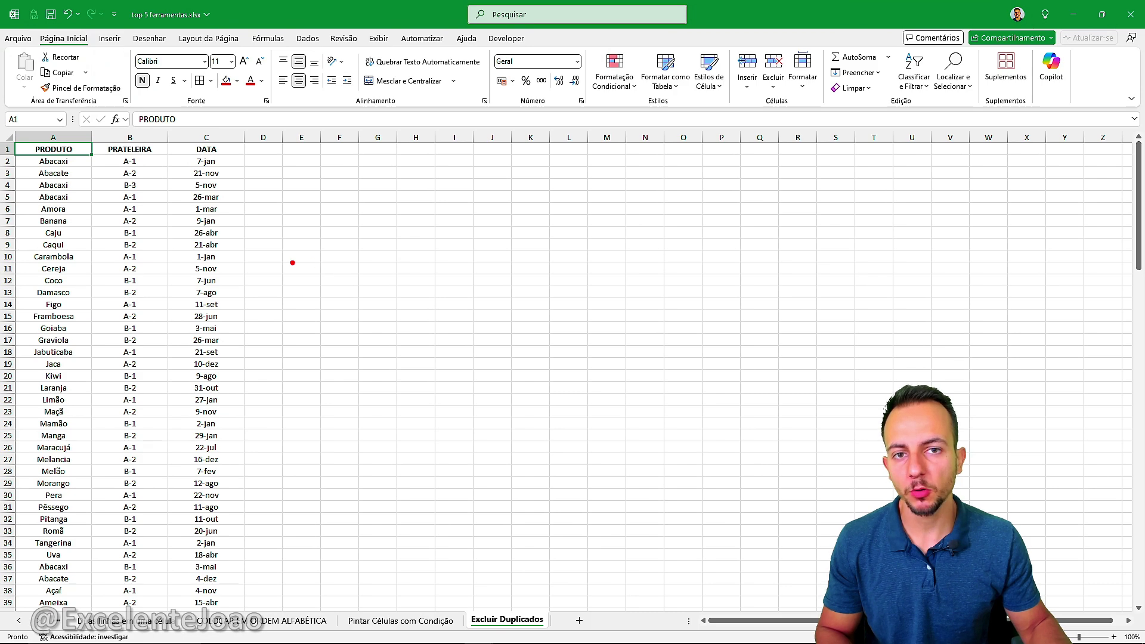
pyautogui.moveTo(292, 263); pyautogui.dragTo(569, 376)
pyautogui.press('Escape')
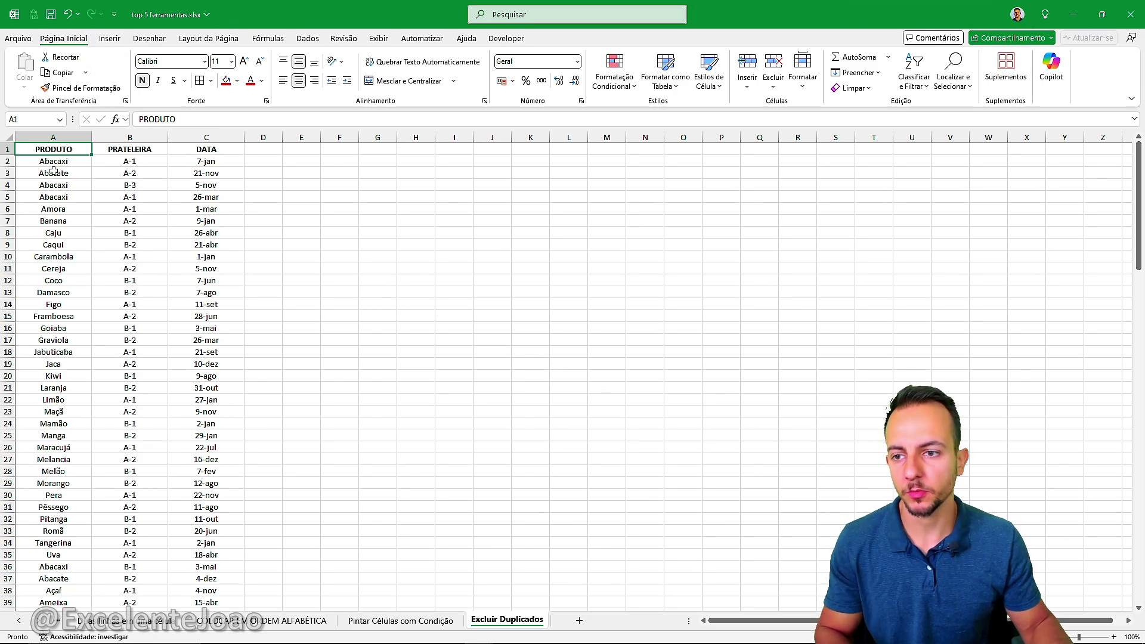
# Step: Look over the PRODUTO, PRATELEIRA and DATA columns of the product table
pyautogui.click(36, 138)
pyautogui.click(259, 137)
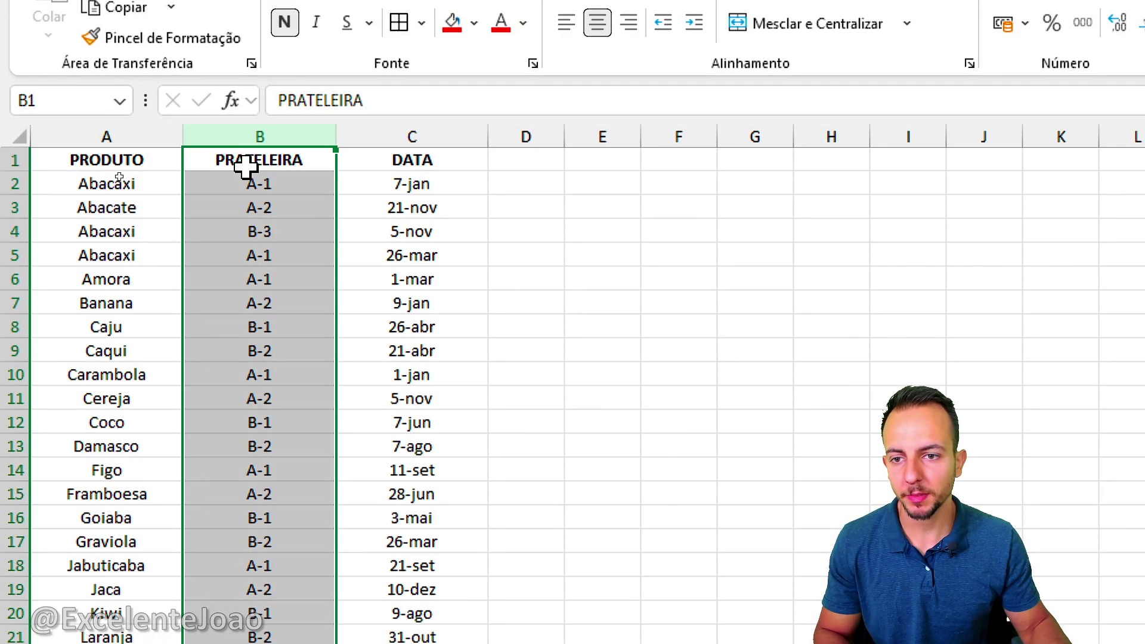
pyautogui.click(394, 136)
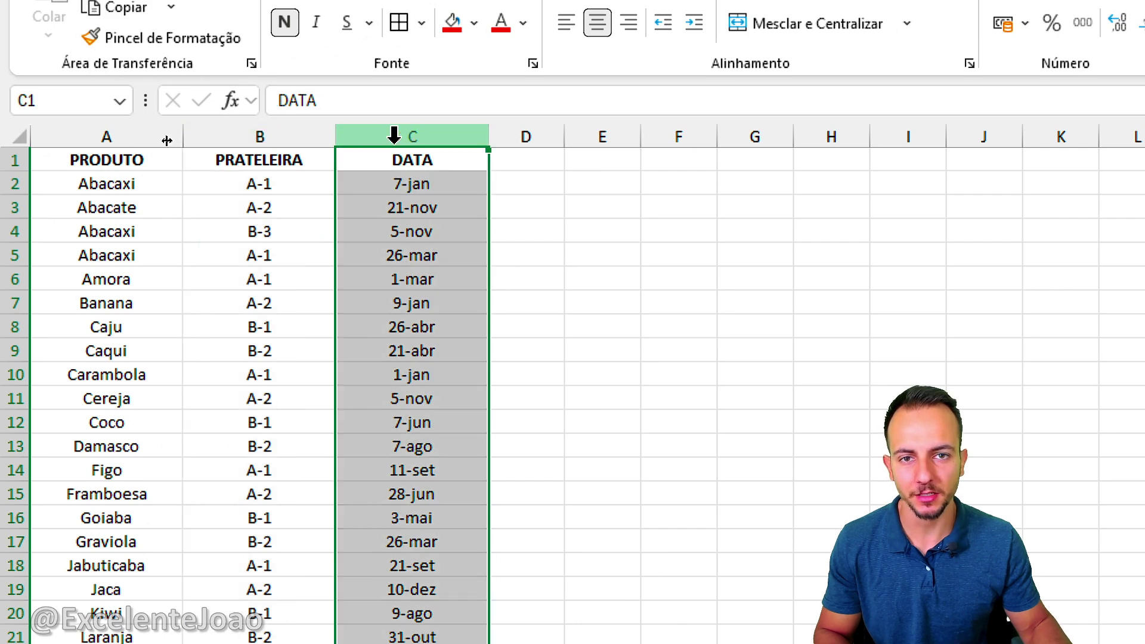
pyautogui.click(114, 159)
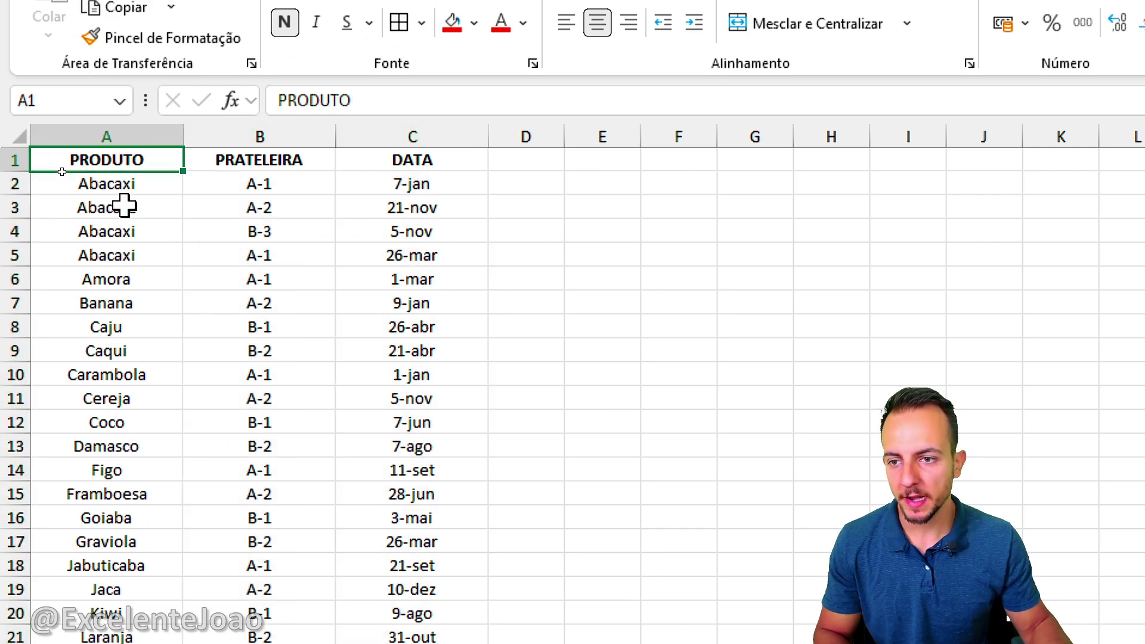
# Step: Highlight the Abacaxi rows A2:C2 and A4:C5 with a light yellow fill and black borders around every cell
pyautogui.moveTo(123, 183); pyautogui.dragTo(396, 179)
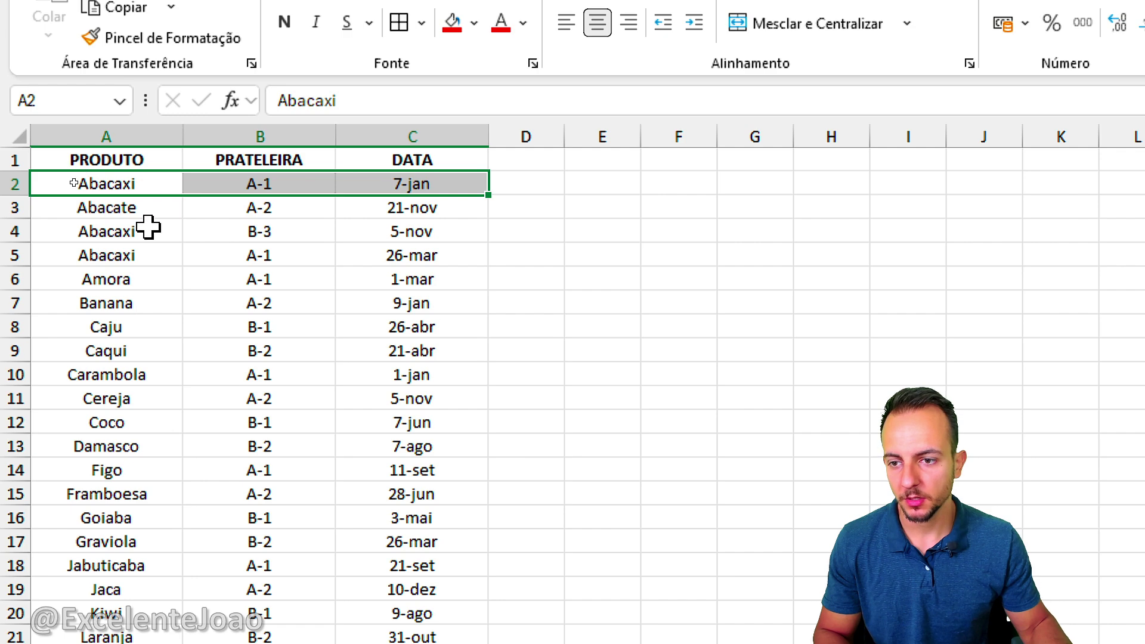
pyautogui.moveTo(149, 227); pyautogui.dragTo(427, 254)
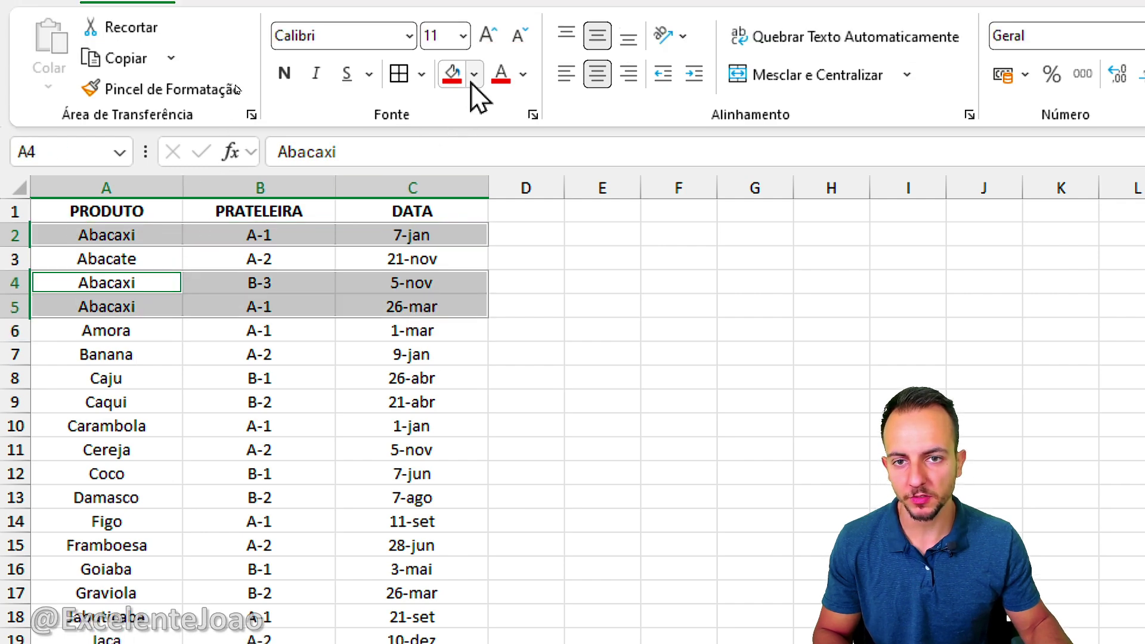
pyautogui.click(474, 22)
pyautogui.click(681, 242)
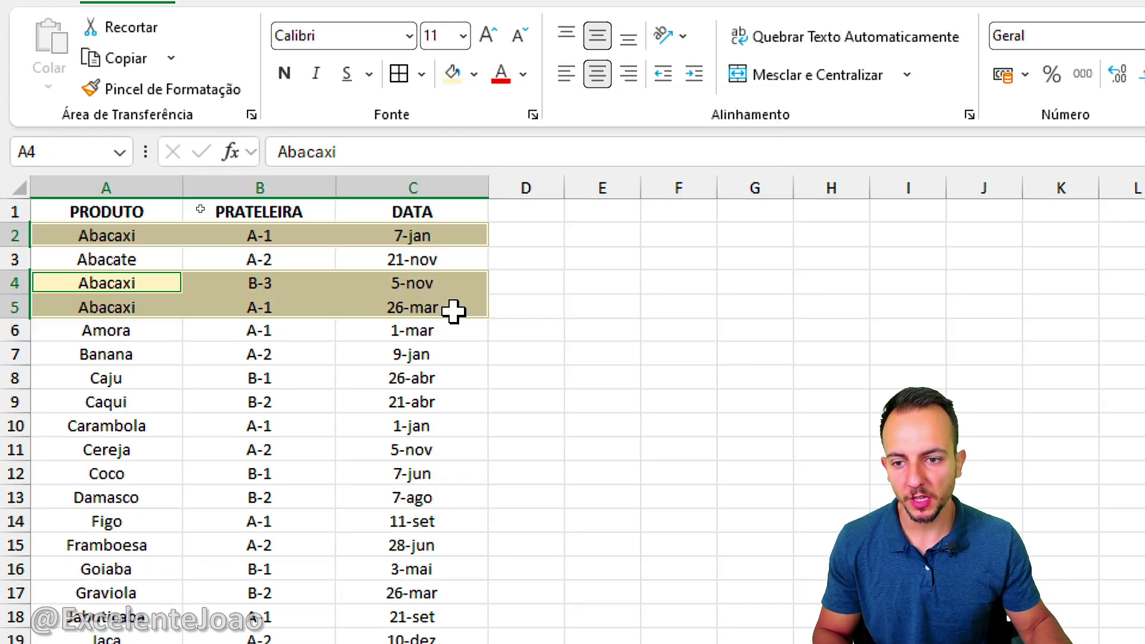
pyautogui.click(174, 393)
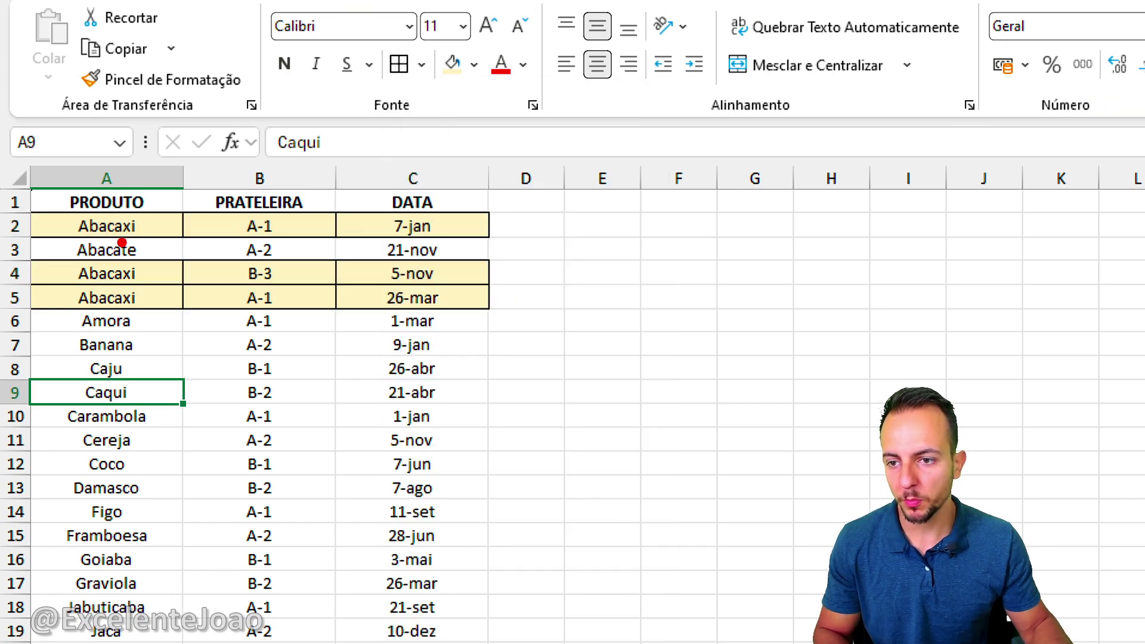
# Step: Compare the PRODUTO and PRATELEIRA values of the Abacaxi rows 2, 4 and 5 to find the repeated combination
pyautogui.moveTo(234, 208)
pyautogui.mouseDown()
pyautogui.moveTo(285, 244)
pyautogui.moveTo(296, 290)
pyautogui.mouseUp()
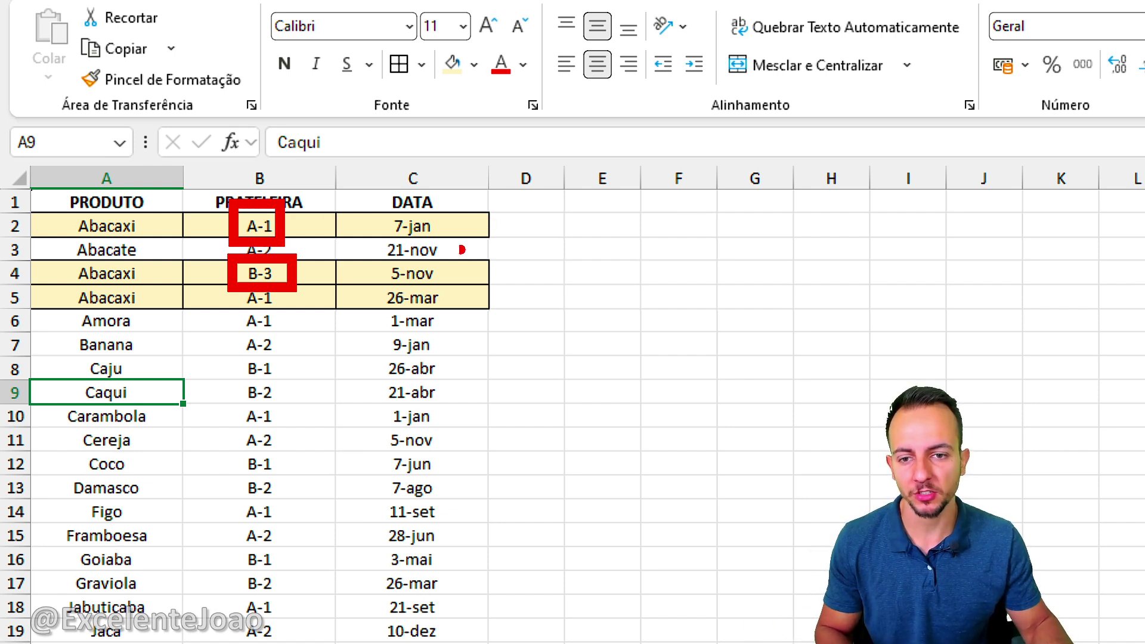
pyautogui.press('e')
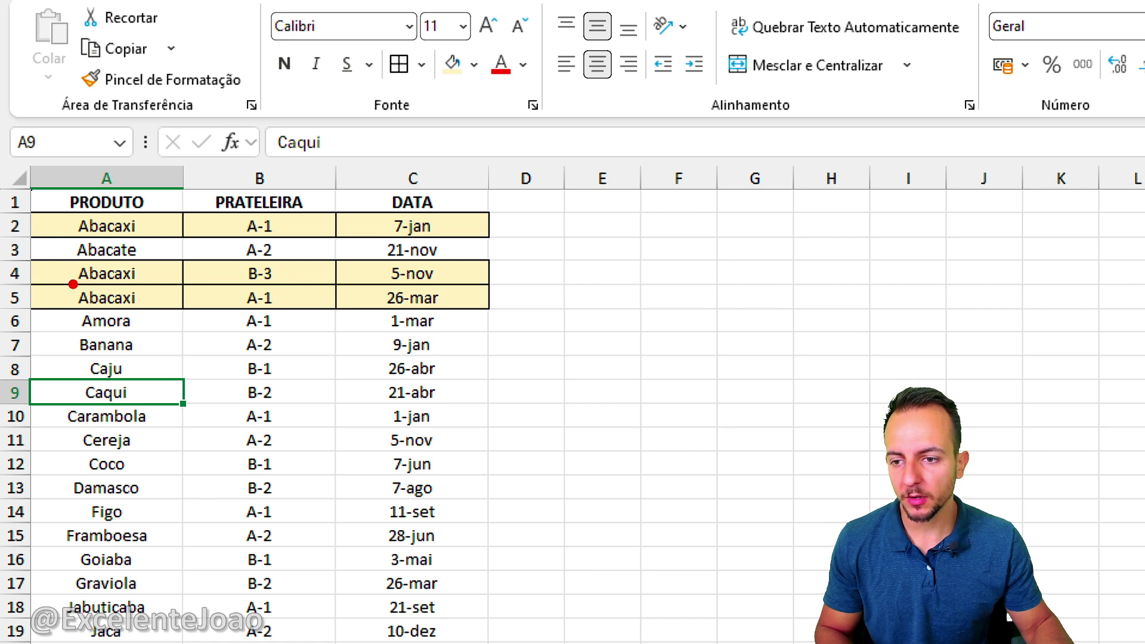
pyautogui.moveTo(67, 280); pyautogui.dragTo(153, 317)
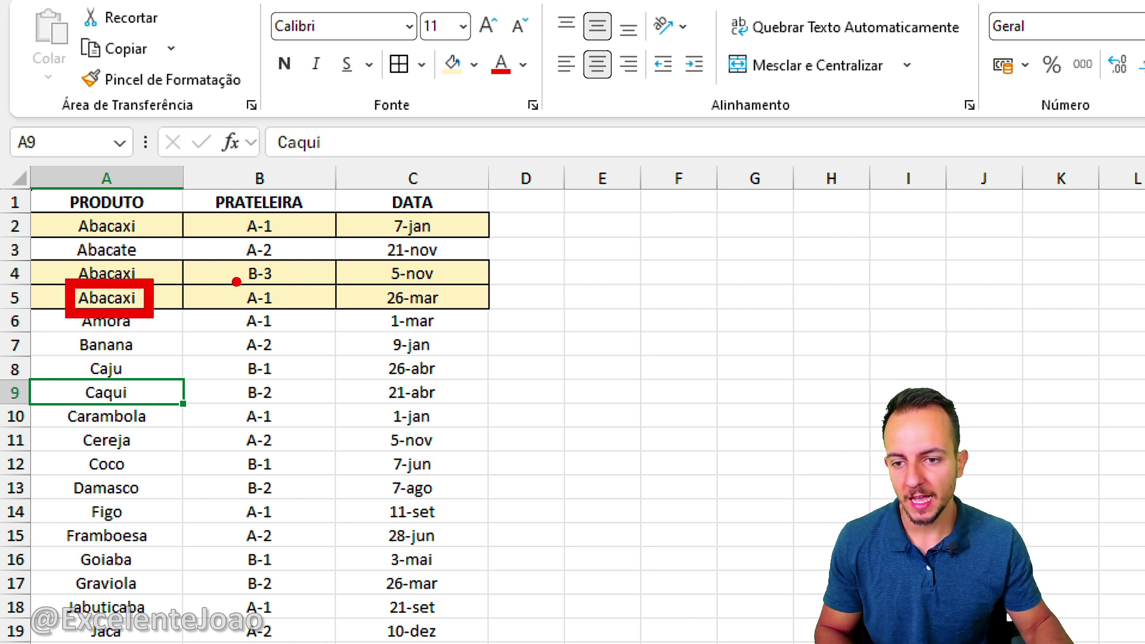
pyautogui.moveTo(237, 282); pyautogui.dragTo(287, 320)
pyautogui.moveTo(65, 202); pyautogui.dragTo(147, 250)
pyautogui.moveTo(227, 202); pyautogui.dragTo(283, 244)
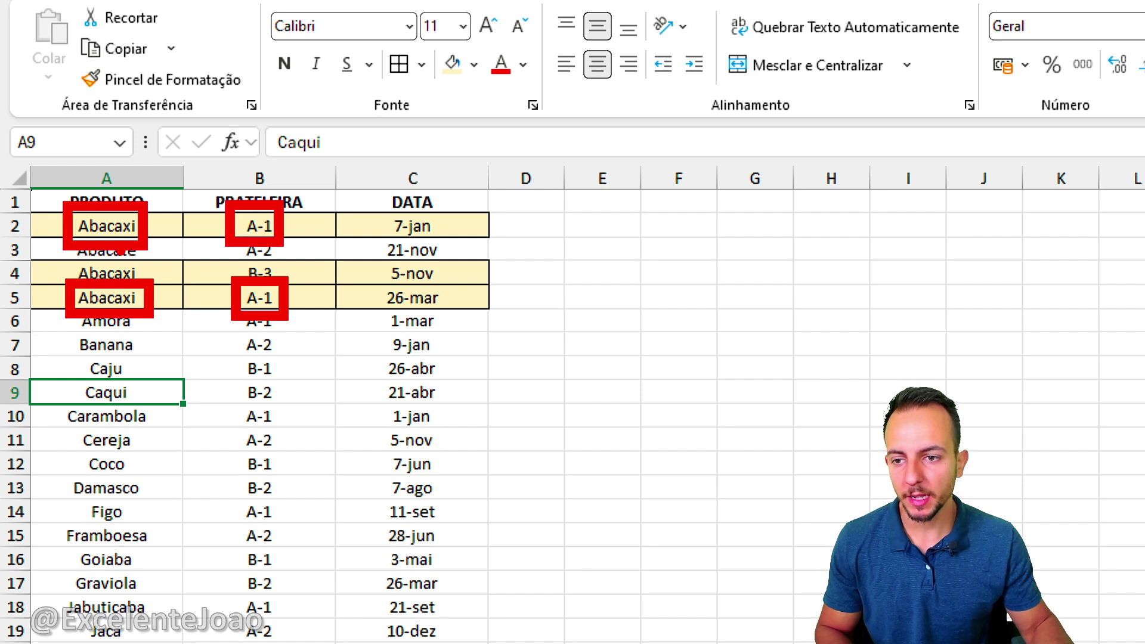
pyautogui.moveTo(112, 246); pyautogui.dragTo(103, 300)
pyautogui.moveTo(257, 242); pyautogui.dragTo(257, 288)
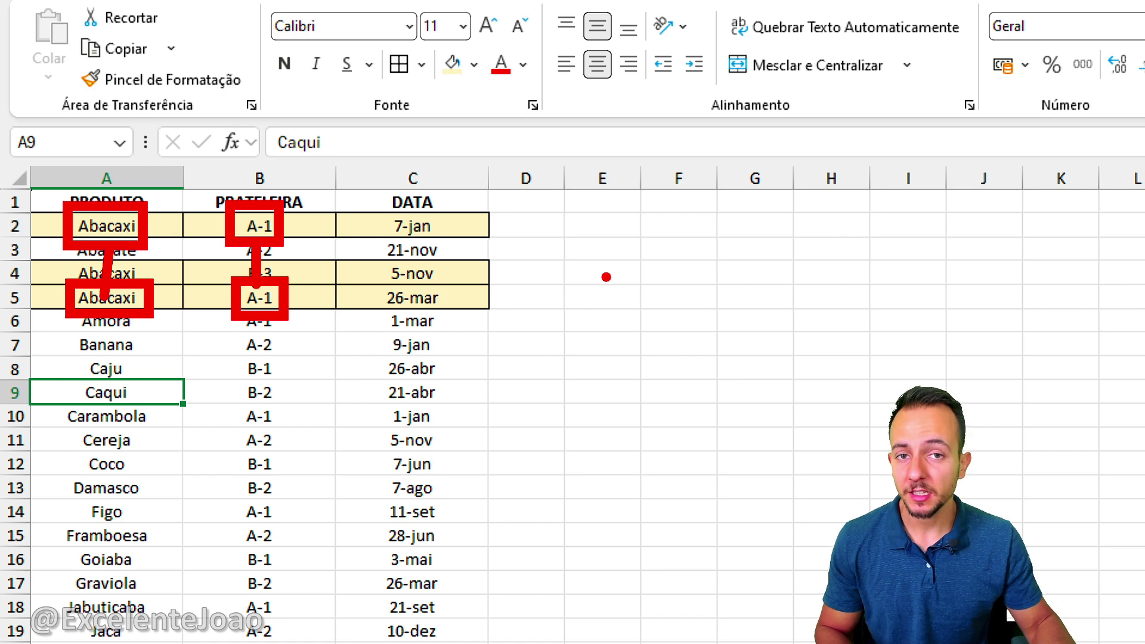
pyautogui.hotkey('ctrl', 'z')
pyautogui.hotkey('ctrl', 'z')
pyautogui.hotkey('ctrl', 'z')
pyautogui.hotkey('ctrl', 'z')
pyautogui.hotkey('ctrl', 'z')
pyautogui.hotkey('ctrl', 'z')
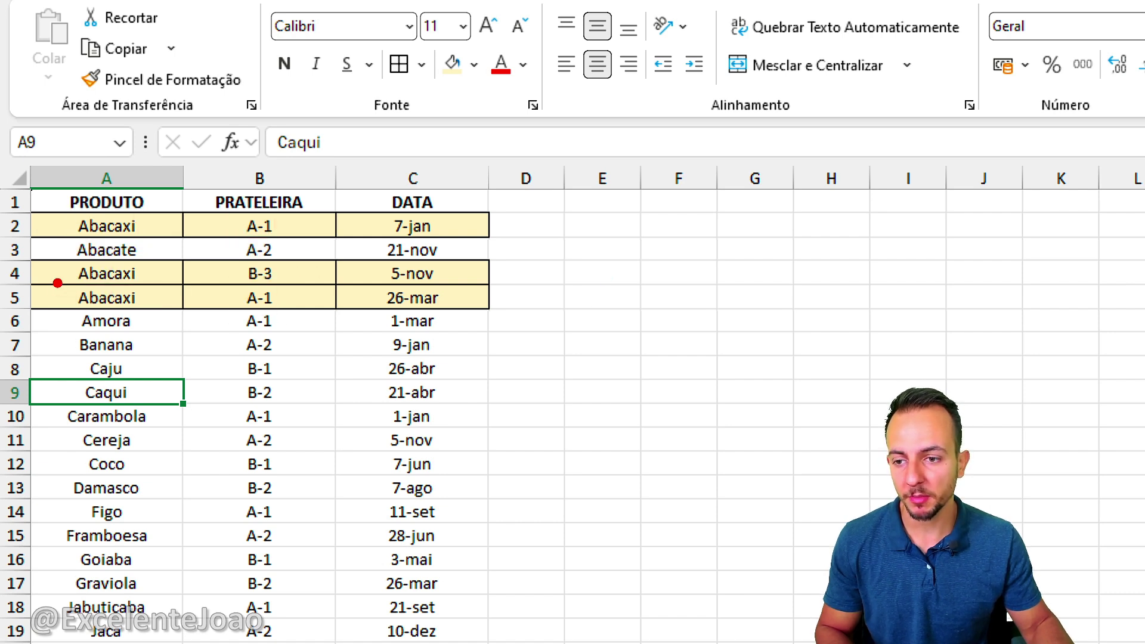
# Step: Examine row 5 against row 2, comparing their DATA values and checking the repeated Abacaxi entries by PRODUTO and PRATELEIRA
pyautogui.moveTo(26, 282)
pyautogui.mouseDown()
pyautogui.moveTo(513, 325)
pyautogui.moveTo(511, 315)
pyautogui.moveTo(579, 290)
pyautogui.mouseUp()
pyautogui.moveTo(543, 269); pyautogui.dragTo(591, 359)
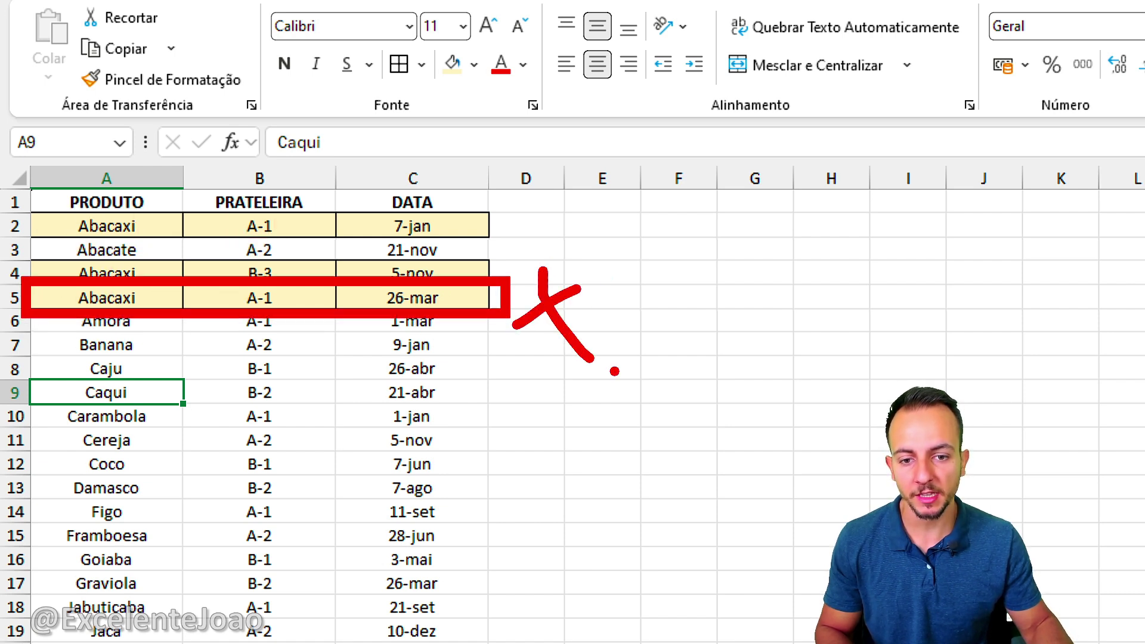
pyautogui.hotkey('ctrl', 'z')
pyautogui.hotkey('ctrl', 'z')
pyautogui.hotkey('ctrl', 'z')
pyautogui.hotkey('ctrl', 'z')
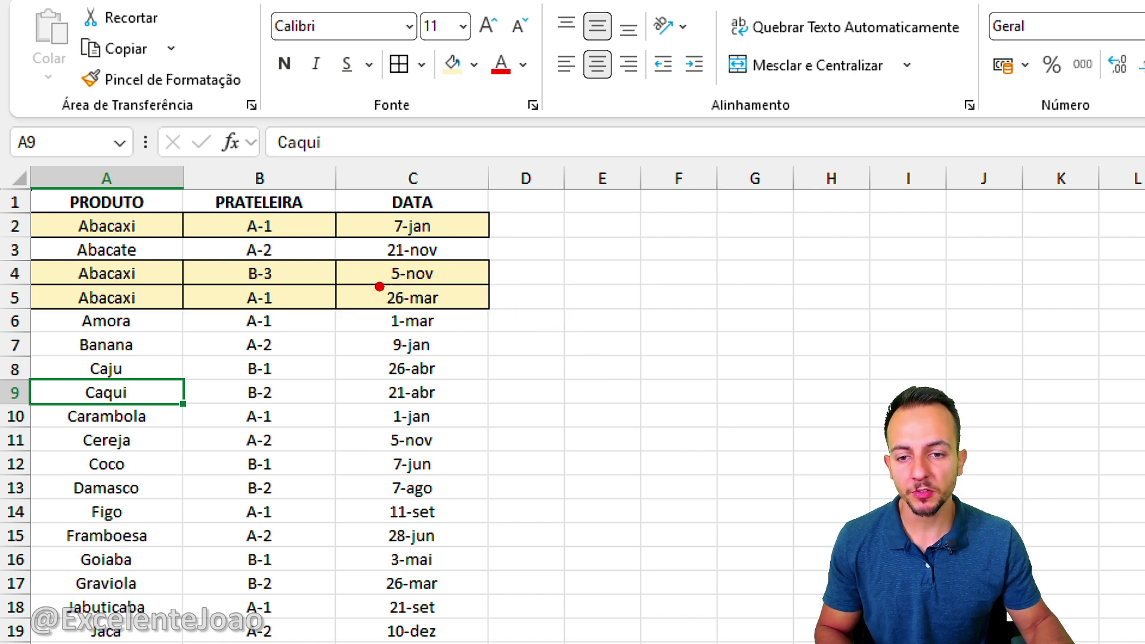
pyautogui.moveTo(367, 277); pyautogui.dragTo(454, 318)
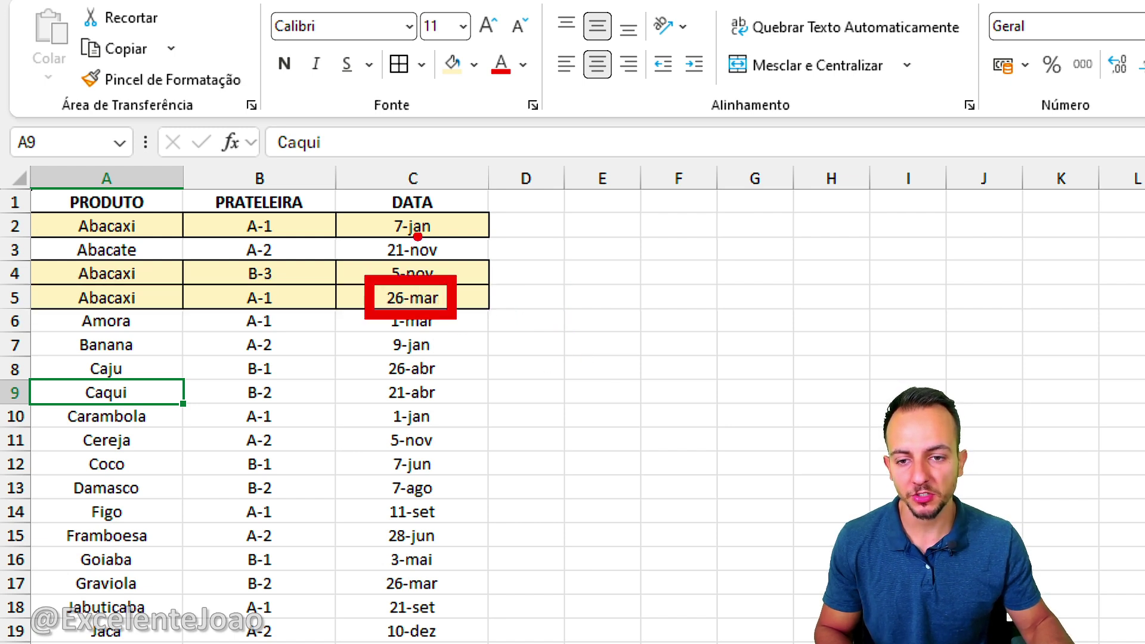
pyautogui.moveTo(374, 204)
pyautogui.mouseDown()
pyautogui.moveTo(455, 244)
pyautogui.moveTo(370, 200)
pyautogui.mouseUp()
pyautogui.moveTo(456, 212)
pyautogui.mouseDown()
pyautogui.moveTo(468, 219)
pyautogui.moveTo(461, 279)
pyautogui.mouseUp()
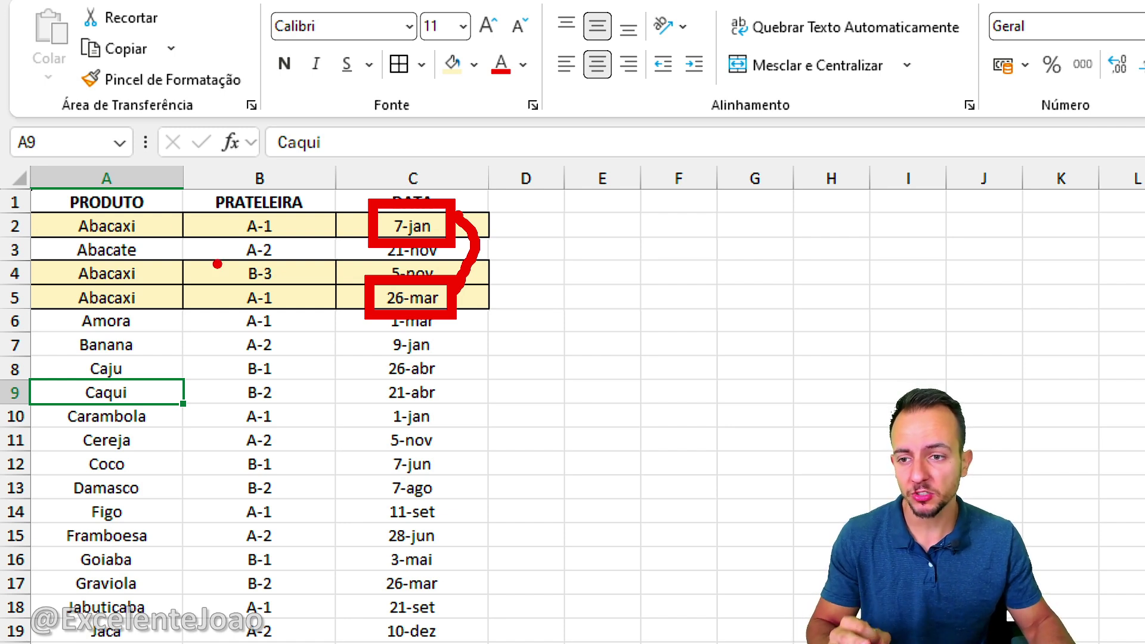
pyautogui.moveTo(89, 156)
pyautogui.mouseDown()
pyautogui.moveTo(50, 222)
pyautogui.moveTo(83, 160)
pyautogui.mouseUp()
pyautogui.moveTo(251, 136)
pyautogui.mouseDown()
pyautogui.moveTo(173, 232)
pyautogui.moveTo(185, 128)
pyautogui.mouseUp()
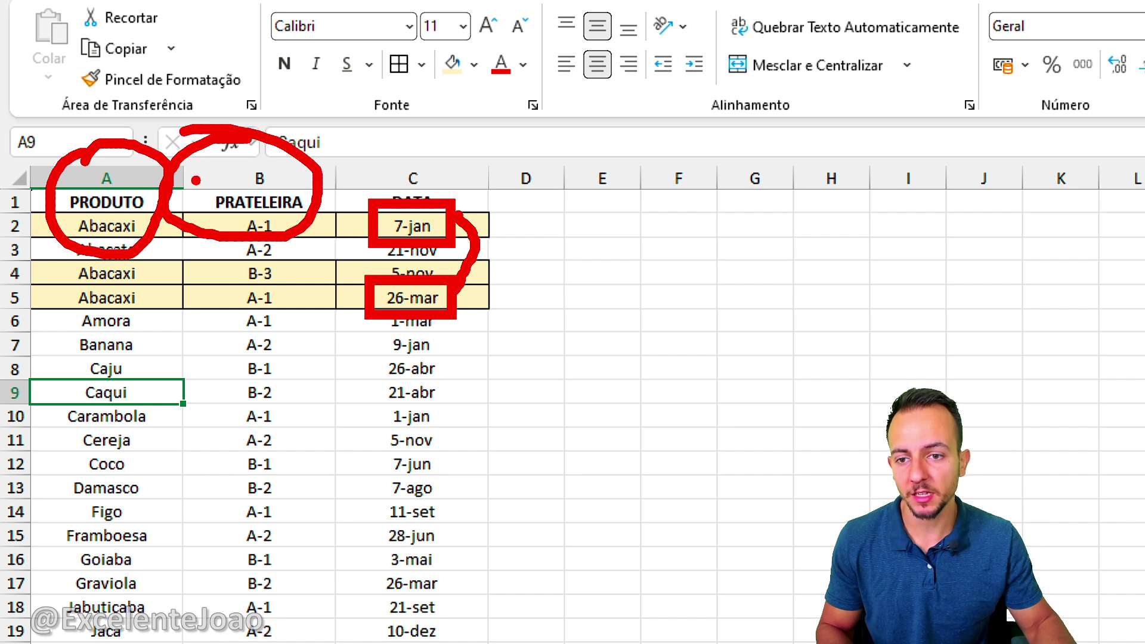
pyautogui.moveTo(449, 179)
pyautogui.mouseDown()
pyautogui.moveTo(549, 151)
pyautogui.moveTo(544, 202)
pyautogui.mouseUp()
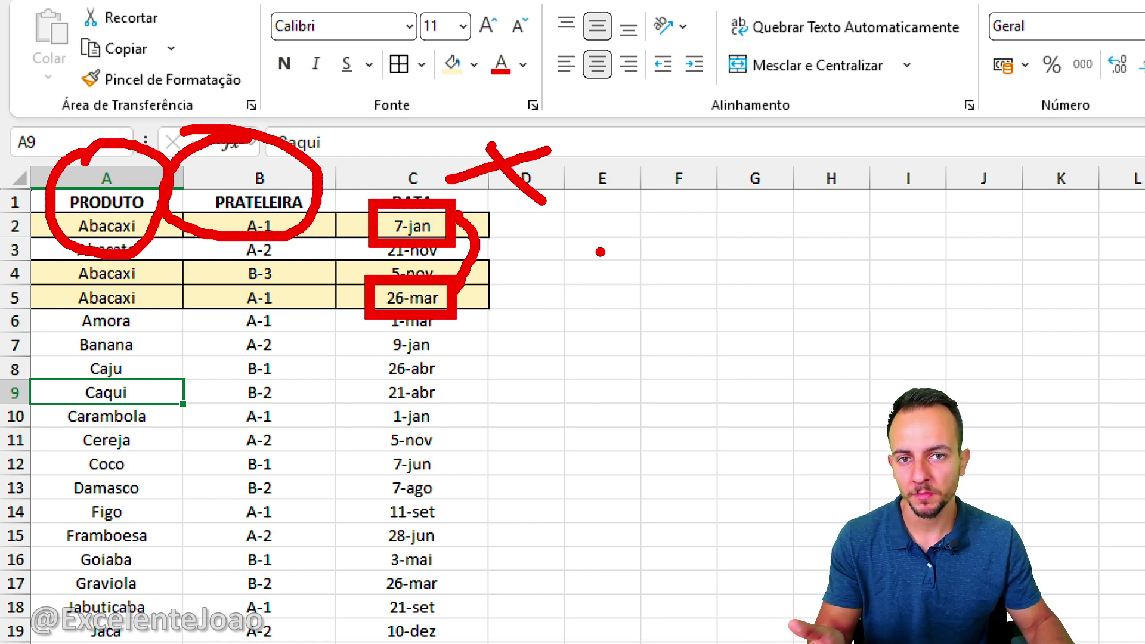
pyautogui.press('Escape')
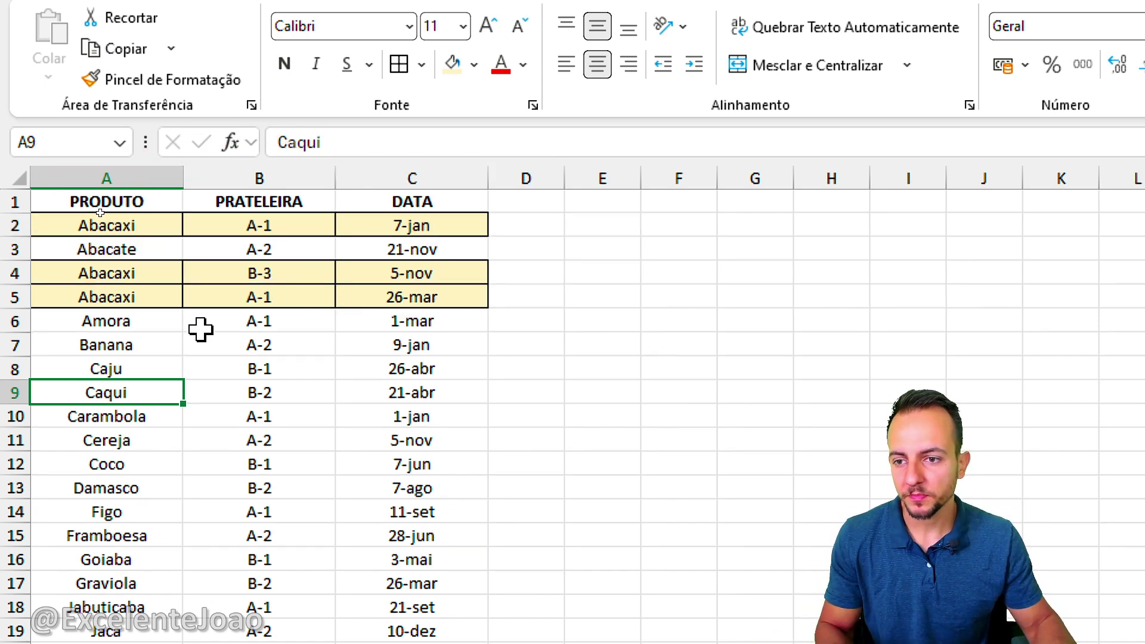
pyautogui.hotkey('ctrl', '2')
pyautogui.moveTo(85, 207); pyautogui.dragTo(112, 206)
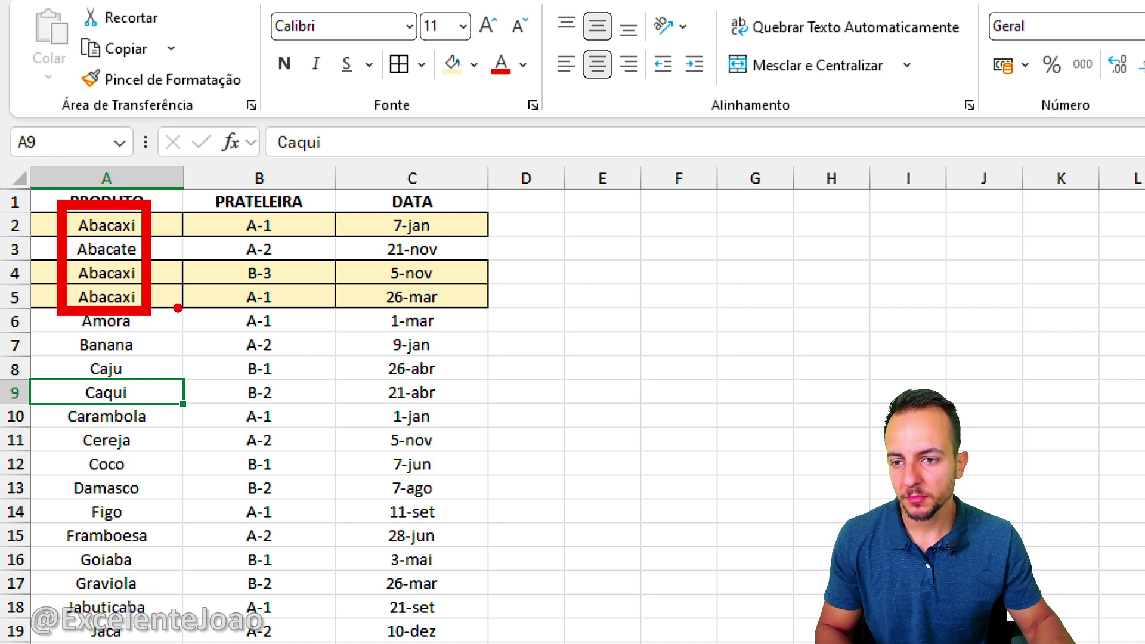
pyautogui.moveTo(287, 293); pyautogui.dragTo(331, 340)
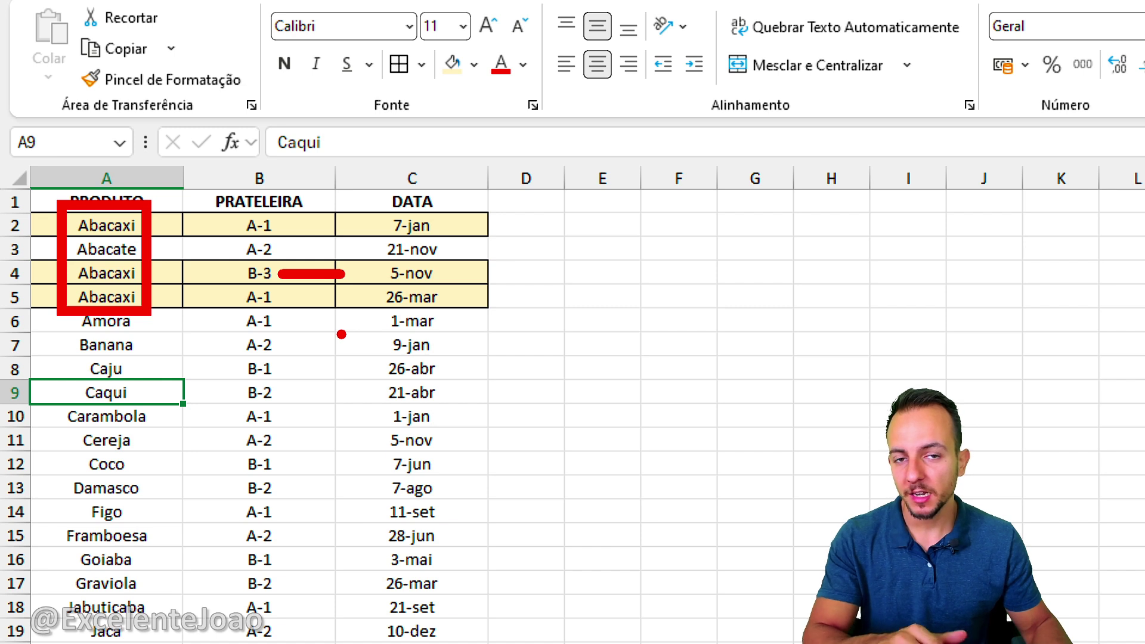
pyautogui.press('Escape')
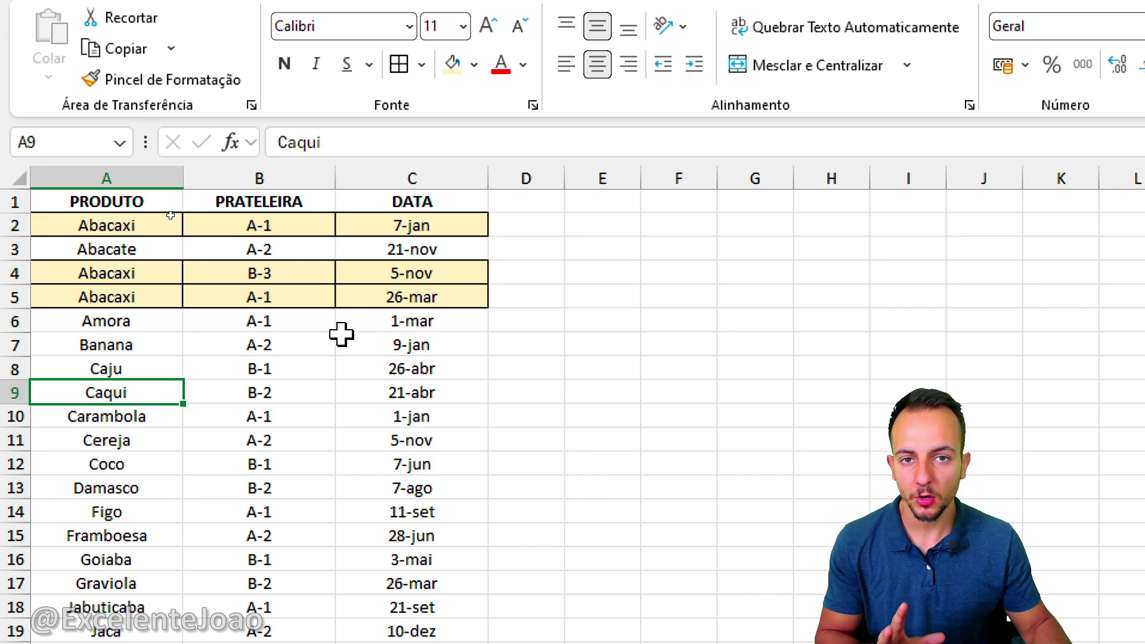
# Step: Start Remove Duplicates on columns A to C and move its dialog clear of the table
pyautogui.moveTo(105, 178); pyautogui.dragTo(440, 193)
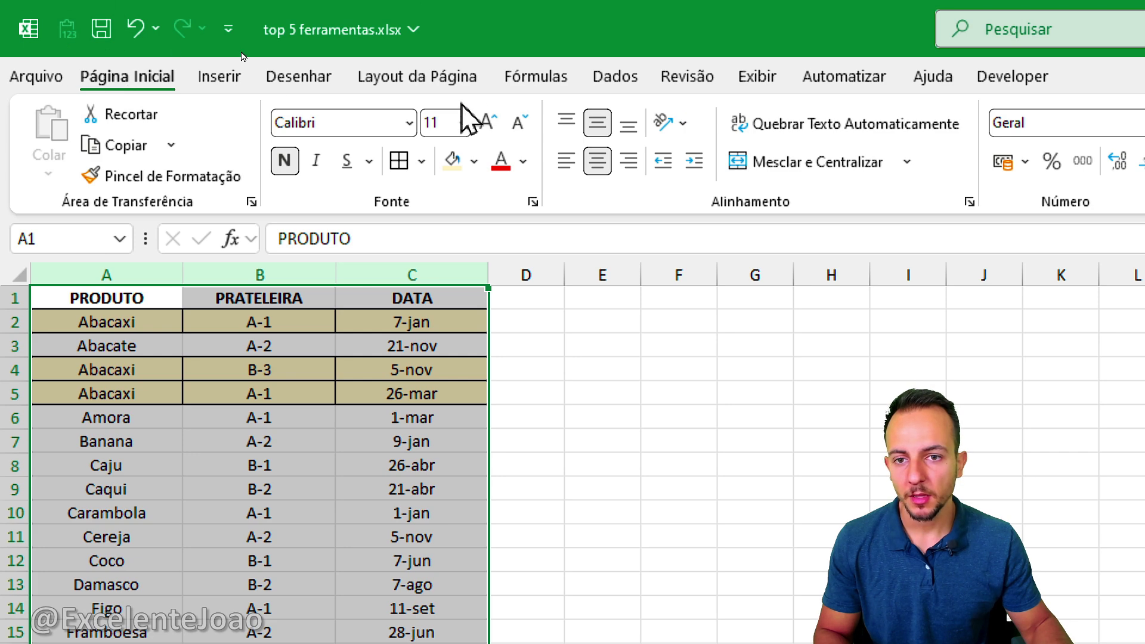
pyautogui.click(617, 77)
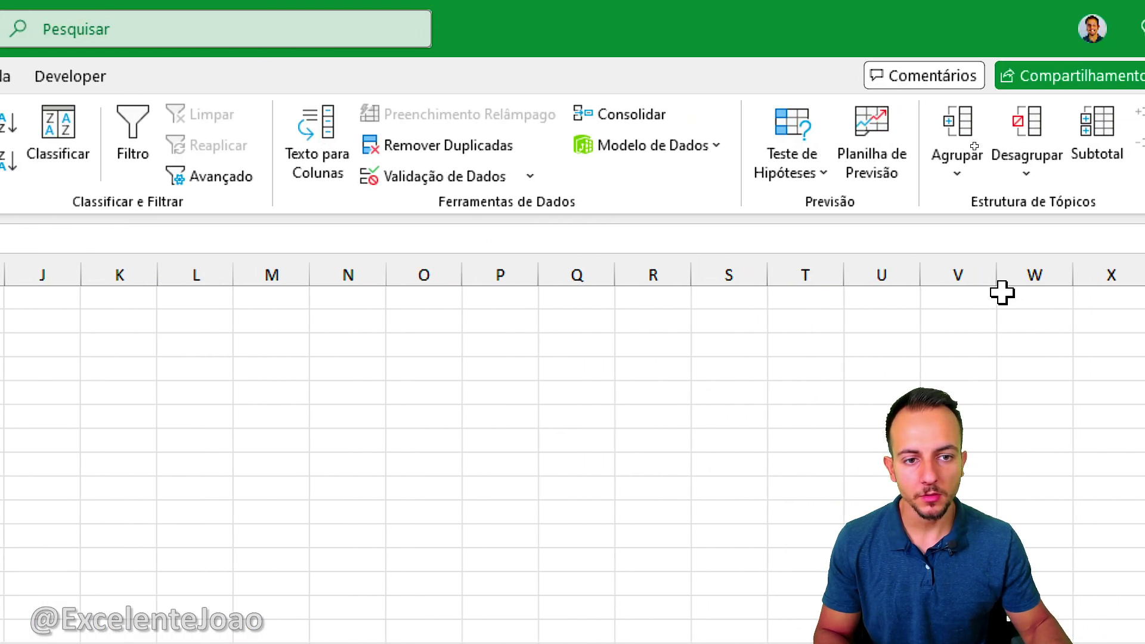
pyautogui.click(440, 151)
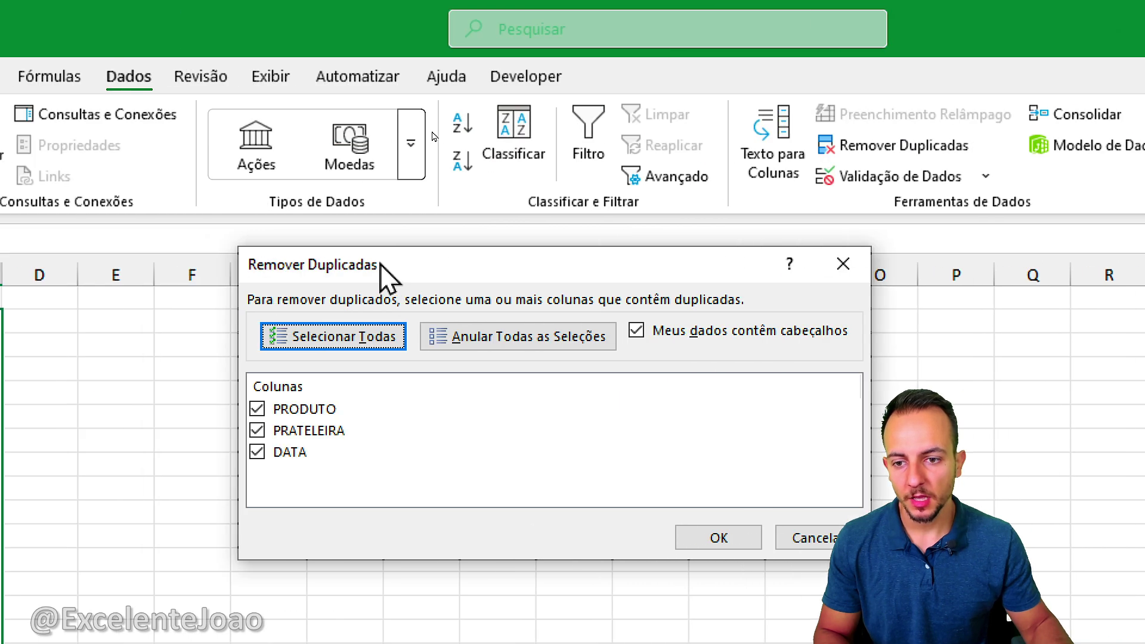
pyautogui.moveTo(380, 264); pyautogui.dragTo(662, 143)
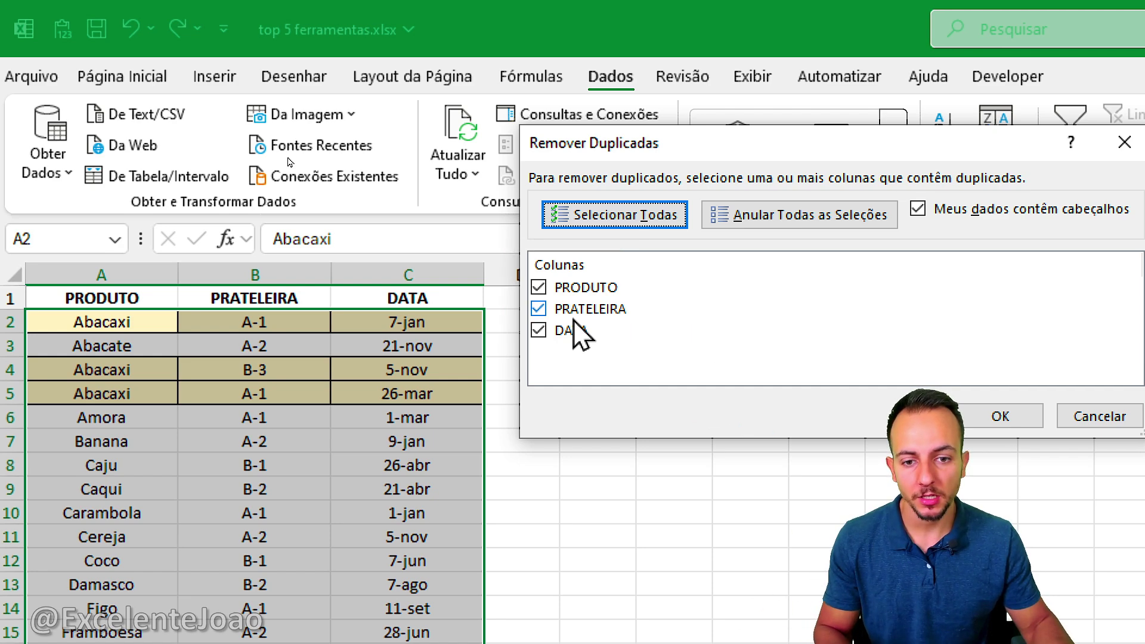
# Step: Remove the duplicate rows based on PRODUTO and PRATELEIRA only, excluding DATA and keeping the data marked as having headers
pyautogui.click(539, 288)
pyautogui.click(539, 309)
pyautogui.click(538, 330)
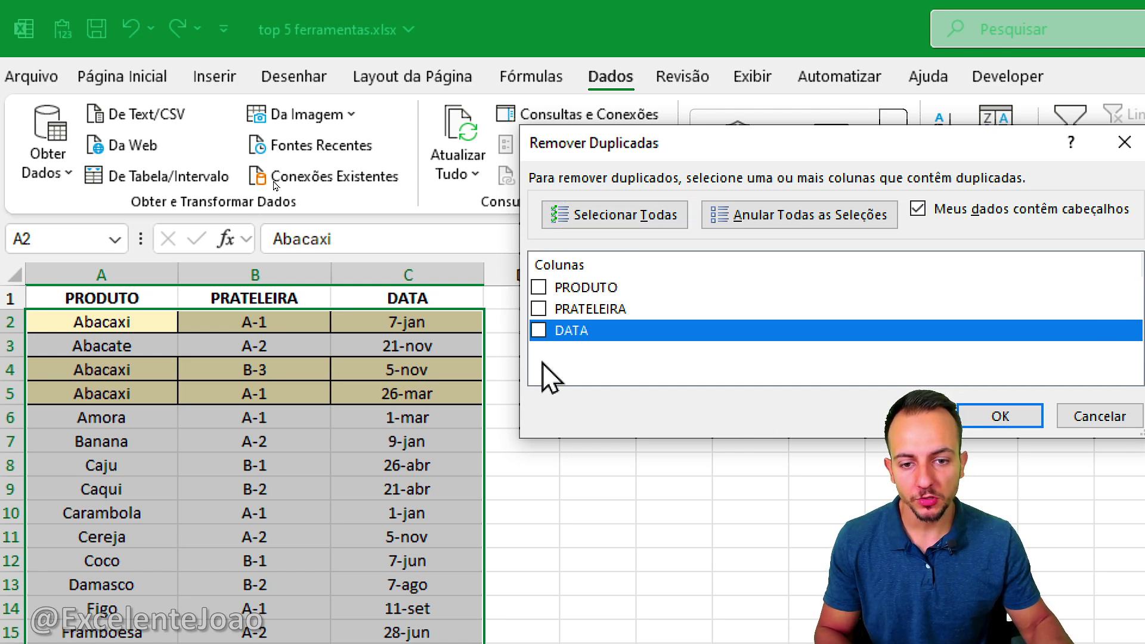
pyautogui.click(538, 287)
pyautogui.click(538, 309)
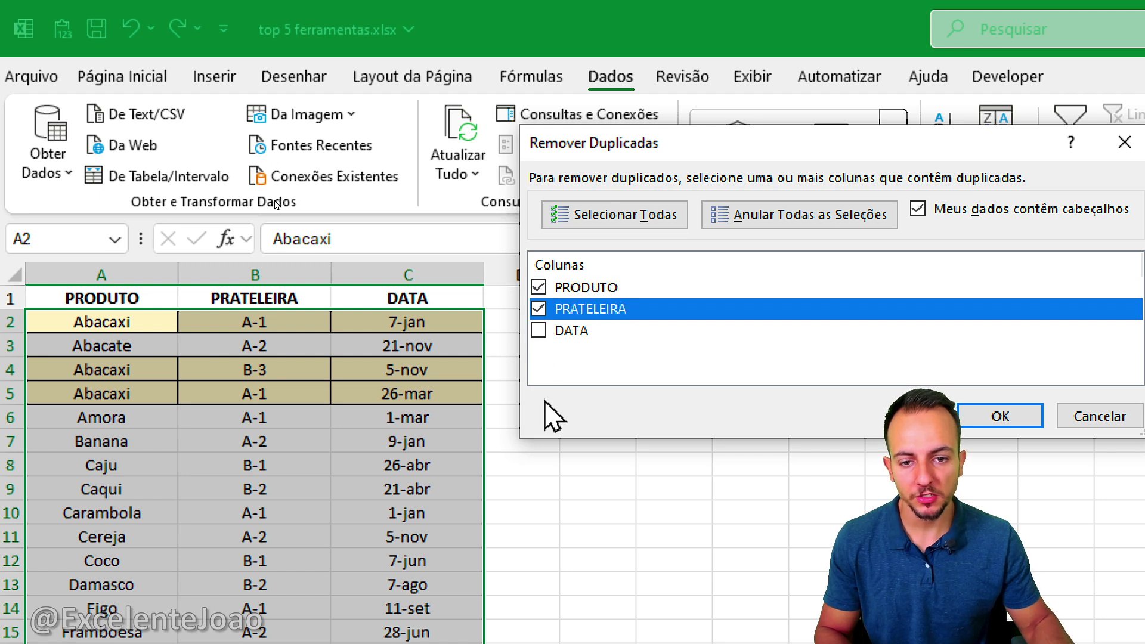
pyautogui.click(579, 330)
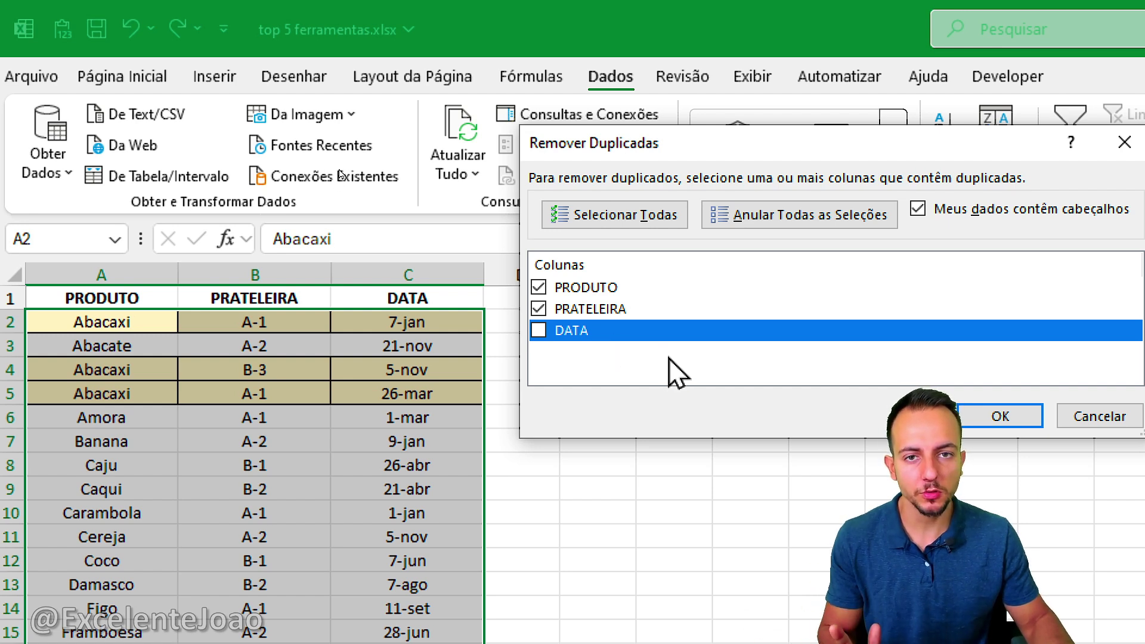
pyautogui.moveTo(680, 144); pyautogui.dragTo(671, 142)
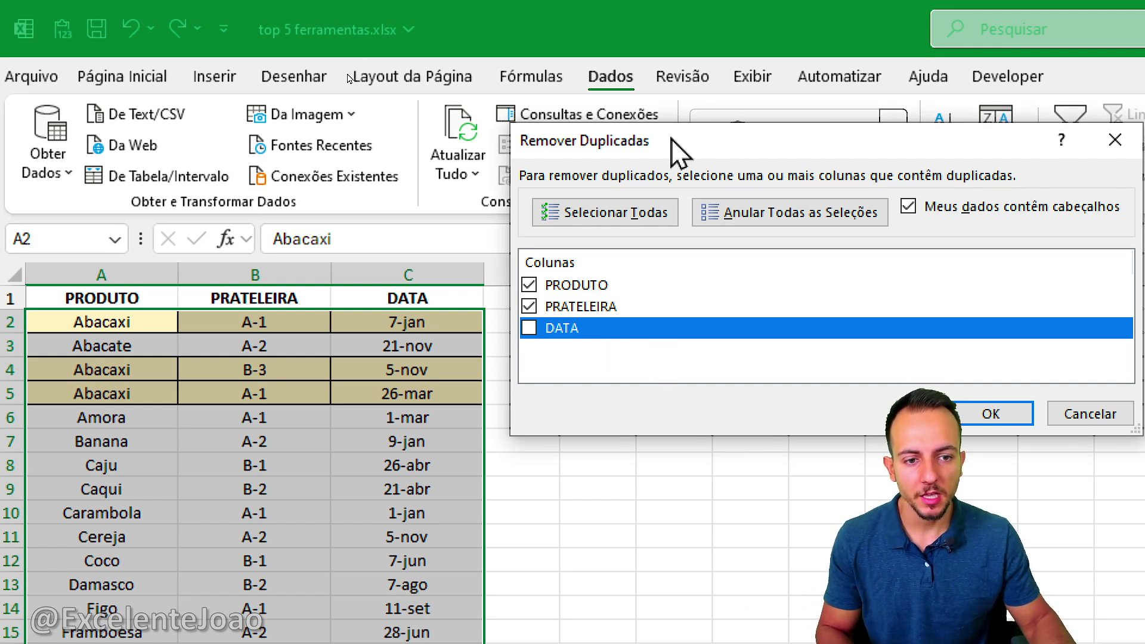
pyautogui.click(990, 414)
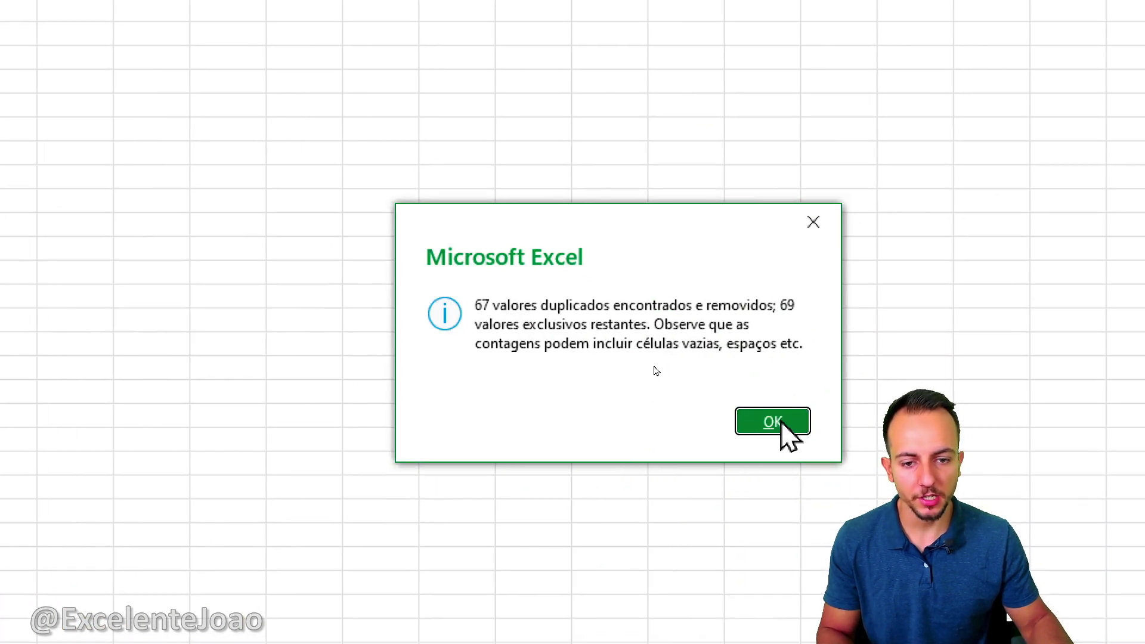
pyautogui.click(781, 421)
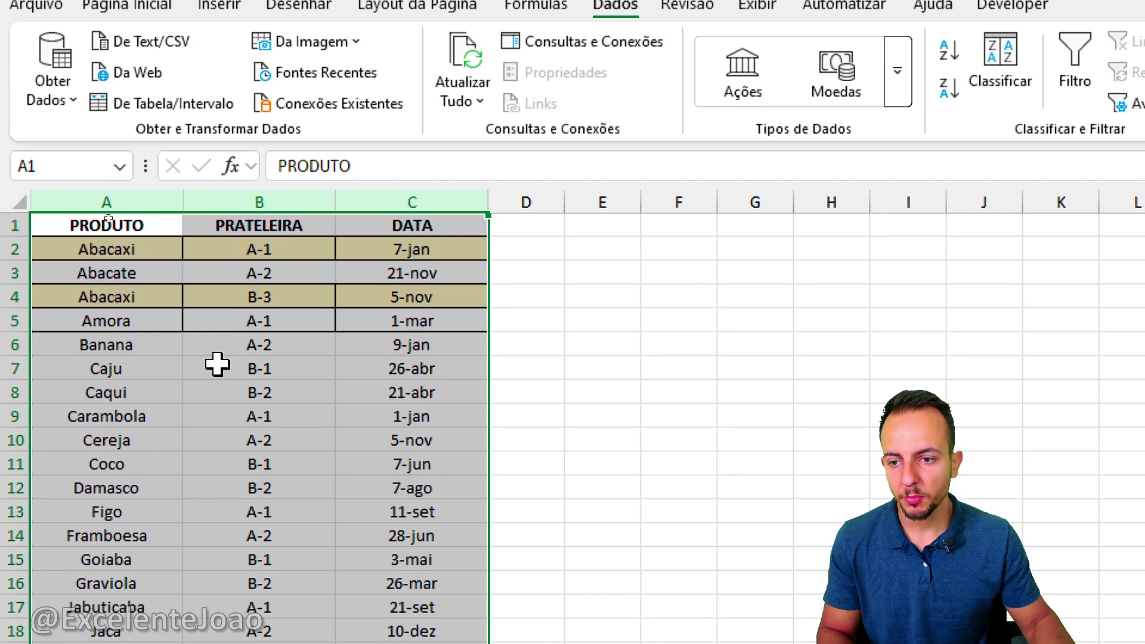
# Step: Check the remaining Abacaxi rows and the rest of the table for repeated PRODUTO and PRATELEIRA combinations
pyautogui.click(217, 364)
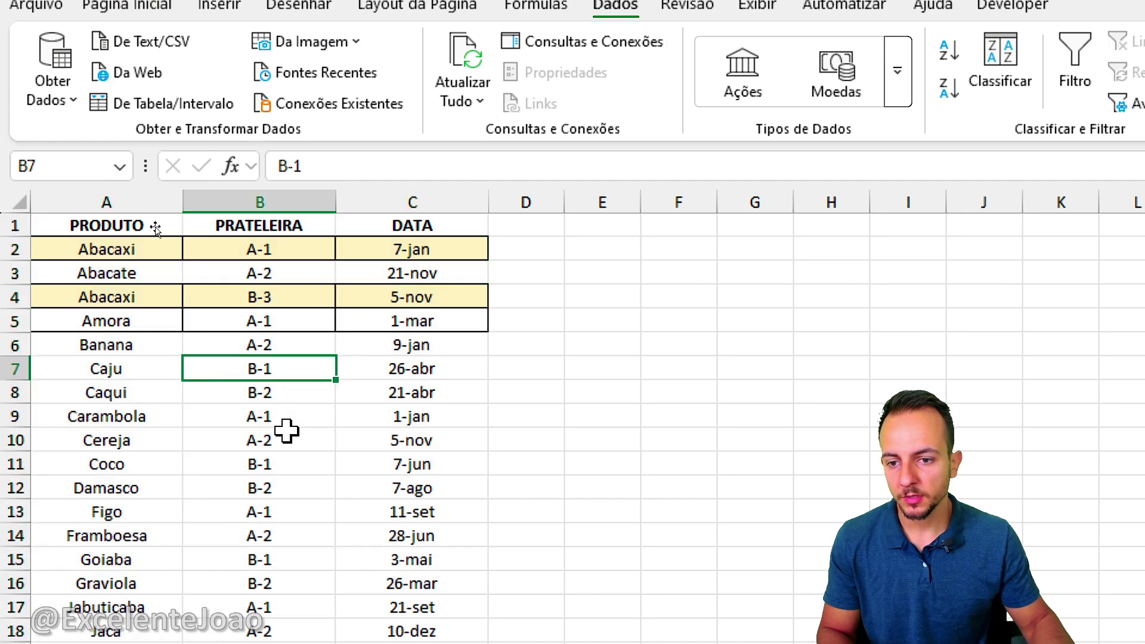
pyautogui.click(177, 416)
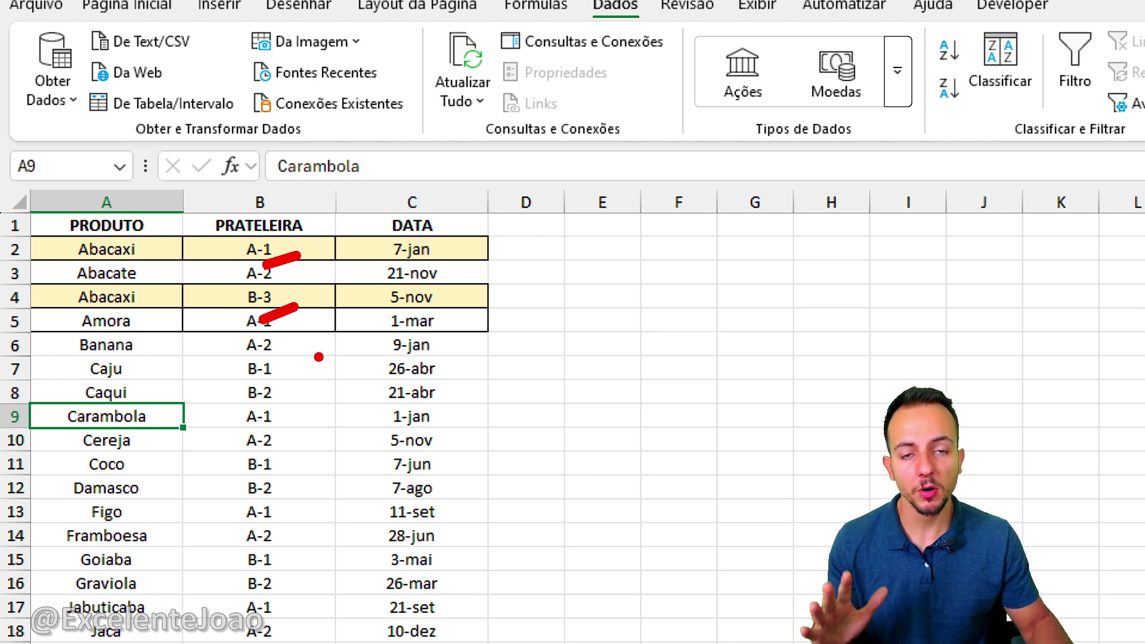
pyautogui.moveTo(482, 342)
pyautogui.mouseDown()
pyautogui.moveTo(504, 528)
pyautogui.moveTo(570, 505)
pyautogui.mouseUp()
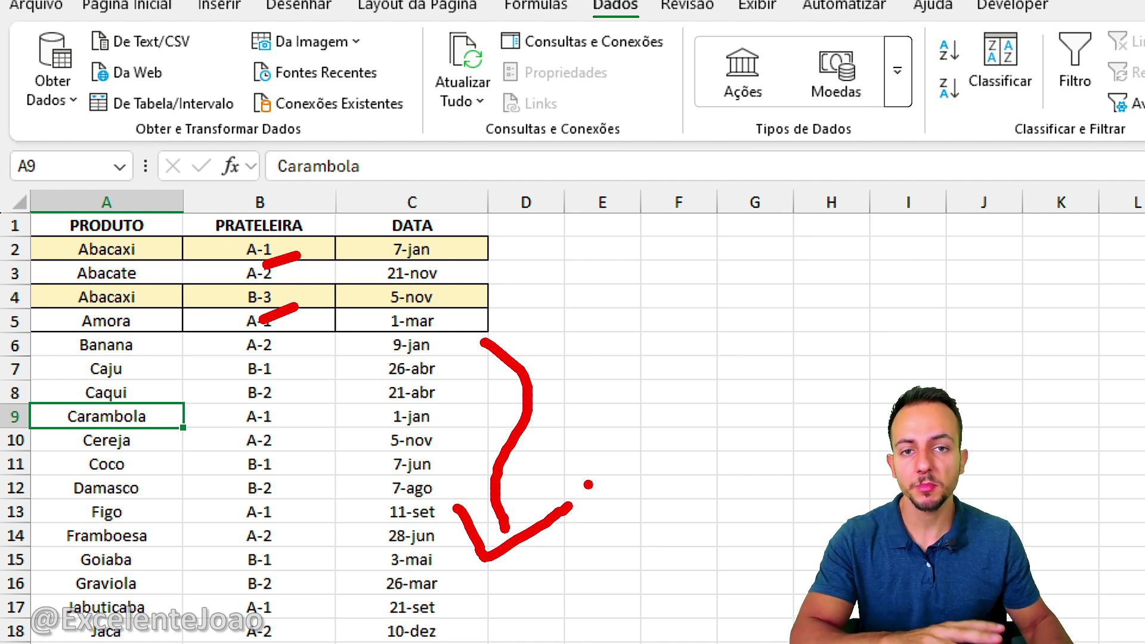
pyautogui.moveTo(67, 202); pyautogui.dragTo(114, 179)
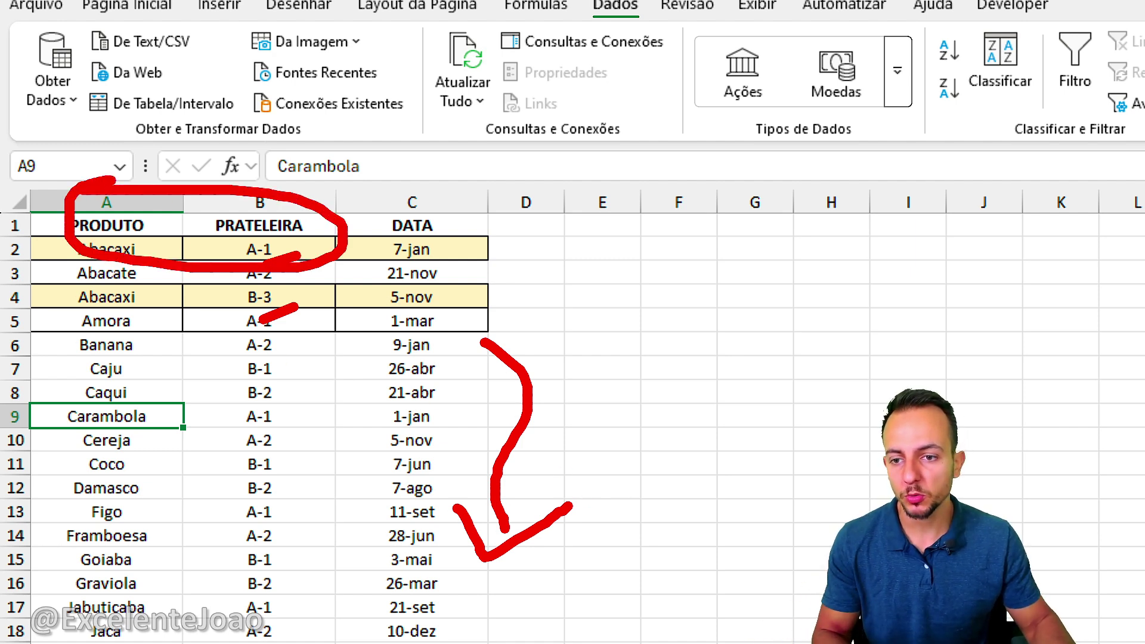
pyautogui.press('Escape')
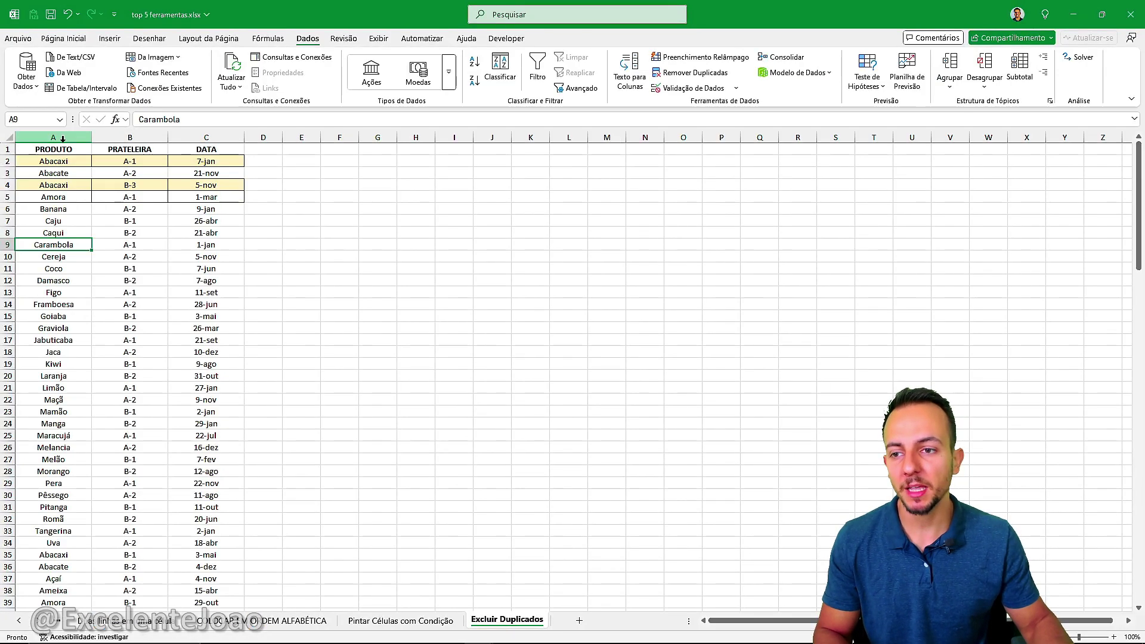
# Step: Clear the fill colour and all cell borders from columns A to C
pyautogui.moveTo(55, 137); pyautogui.dragTo(191, 144)
pyautogui.hotkey('alt', 'c')
pyautogui.press('h')
pyautogui.press('s')
pyautogui.hotkey('alt', 'c')
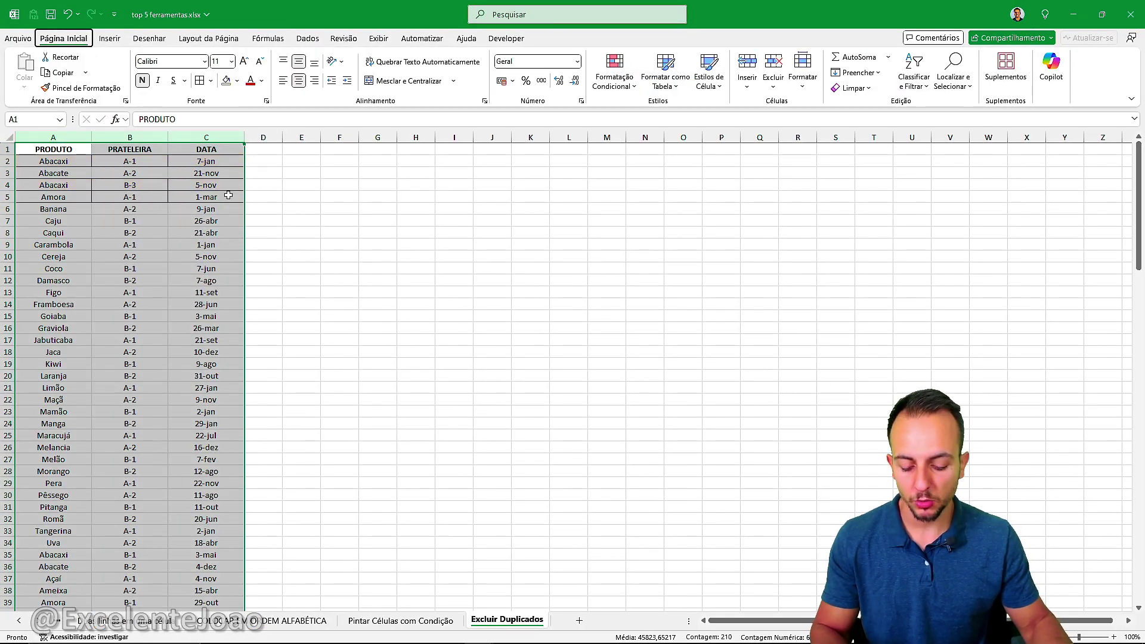
pyautogui.press('b')
pyautogui.press('n')
pyautogui.click(133, 221)
pyautogui.click(58, 150)
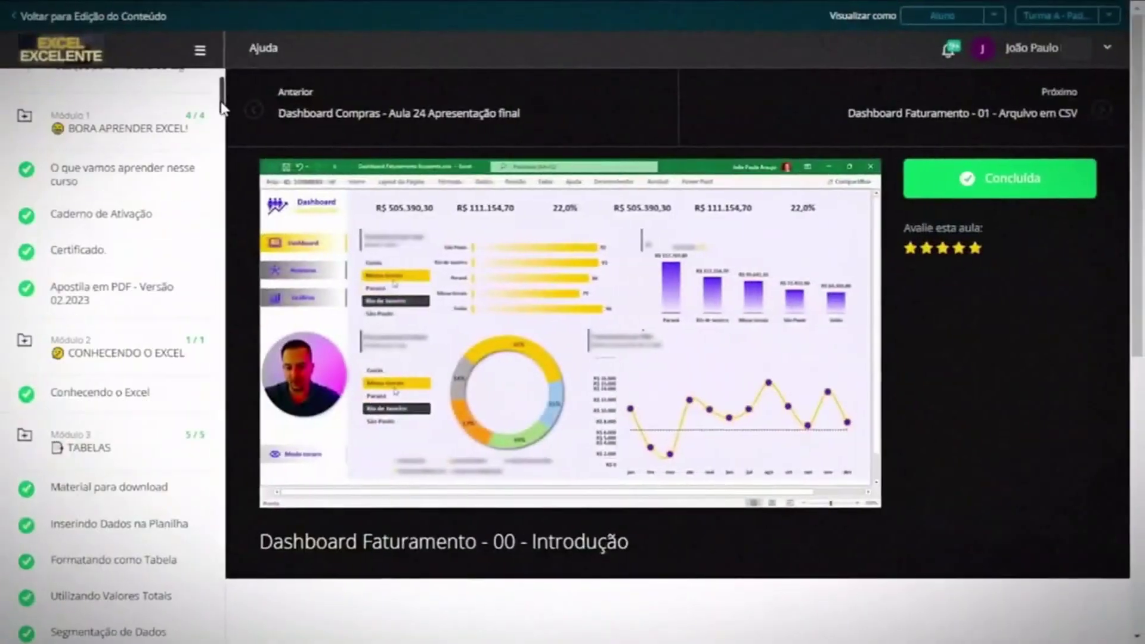
# Step: Switch to the Excel Excelente course platform, browse its lesson list and open the lesson Como baixar o Power BI gratuitamente
pyautogui.scroll(-6, 226, 129)
pyautogui.moveTo(227, 128); pyautogui.dragTo(220, 361)
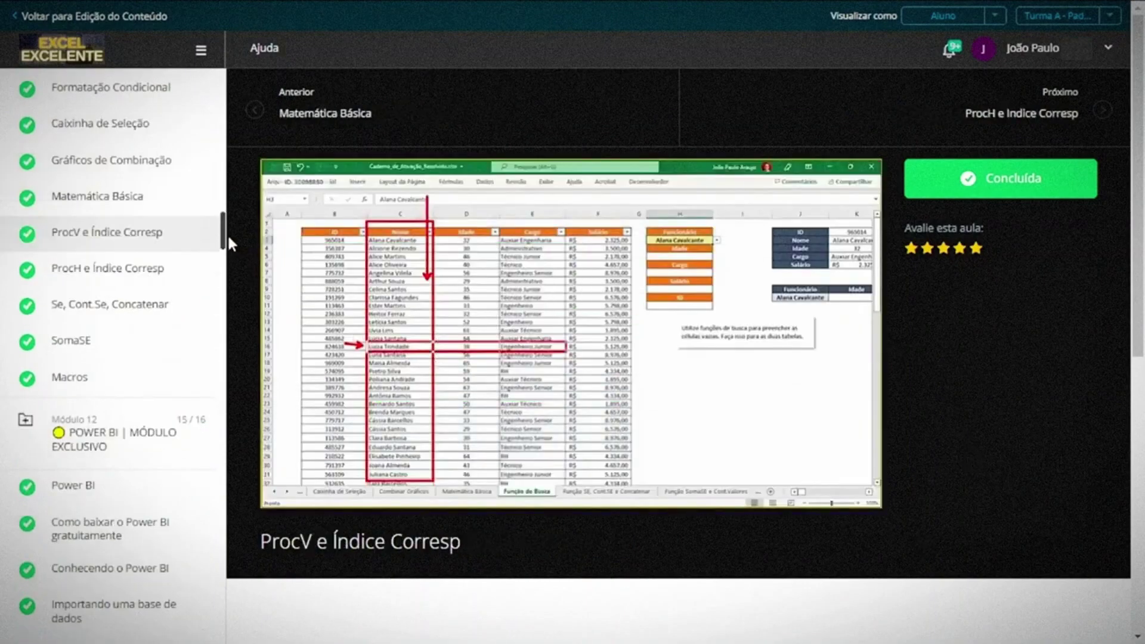
pyautogui.moveTo(227, 234); pyautogui.dragTo(222, 258)
pyautogui.click(160, 330)
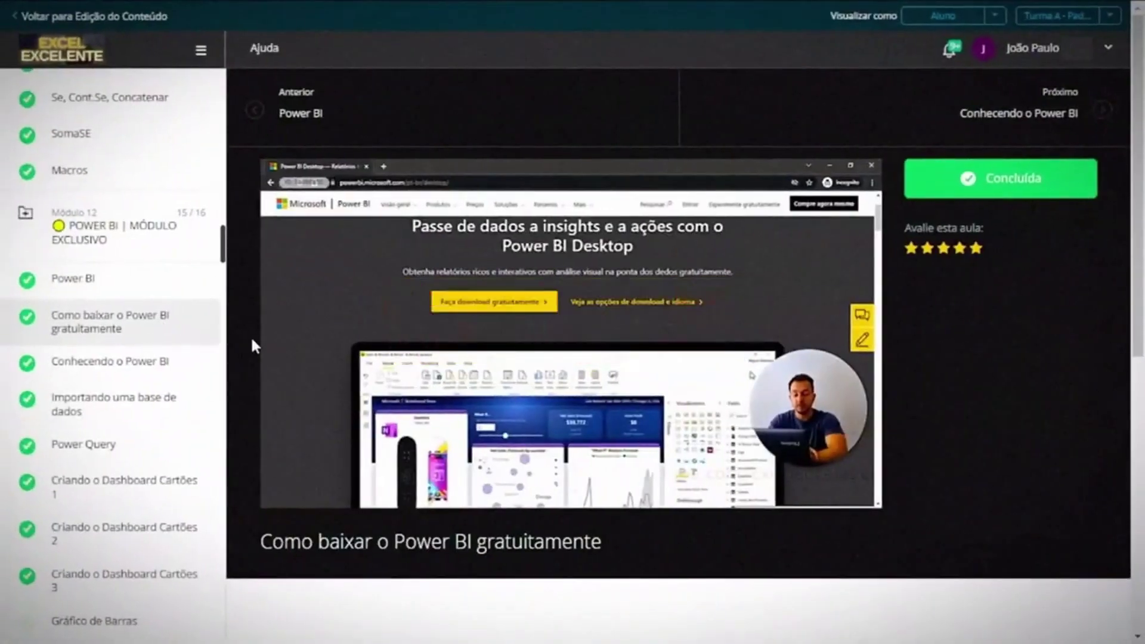